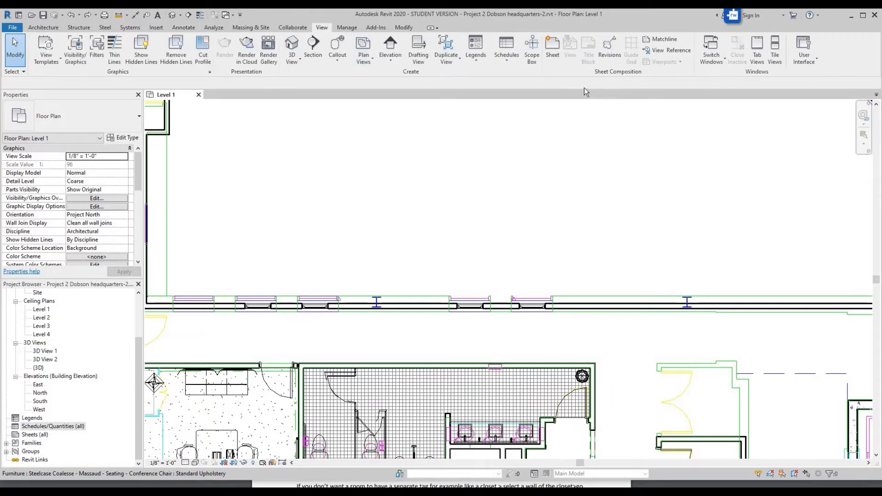
left_click(507, 60)
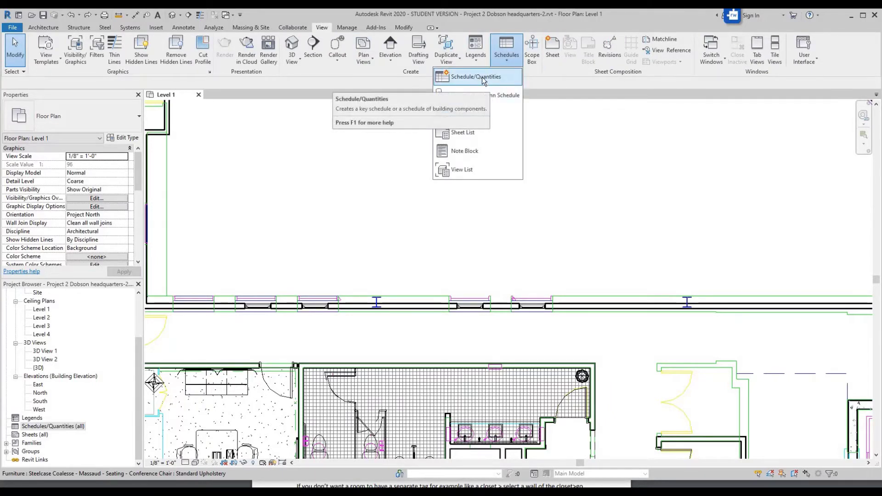
left_click(483, 79)
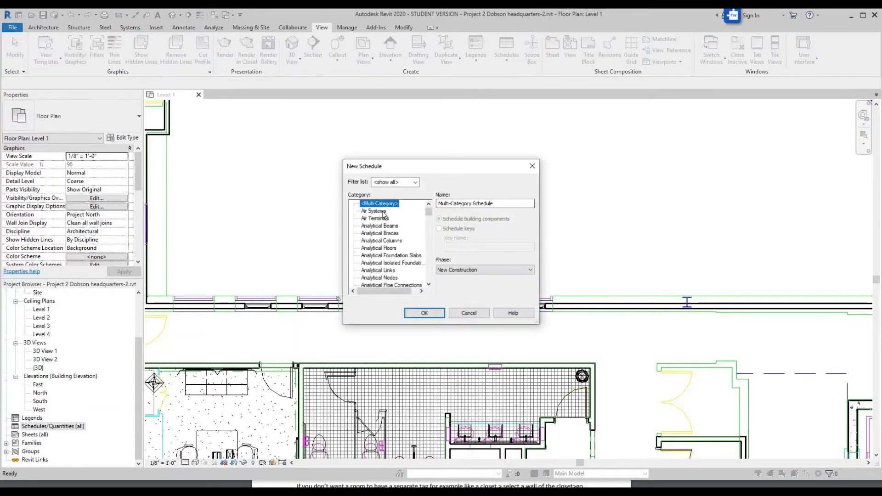
scroll(398, 236, "down", 10)
scroll(398, 241, "up", 5)
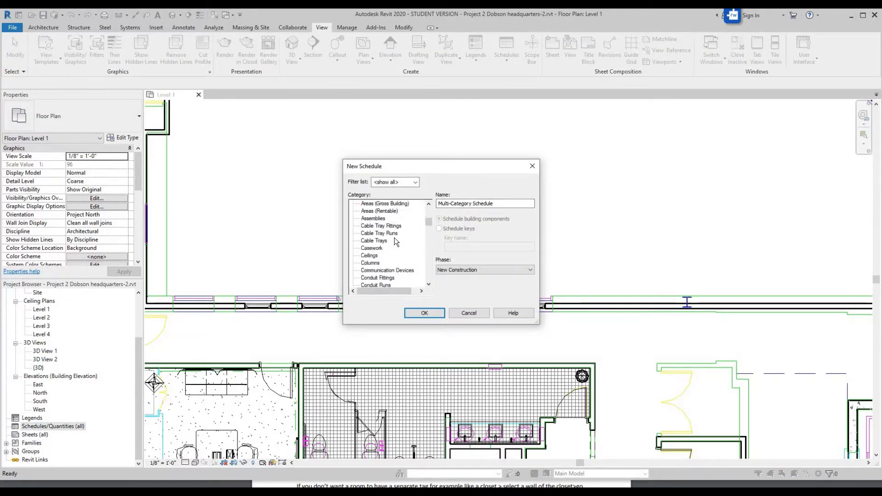
left_click(468, 313)
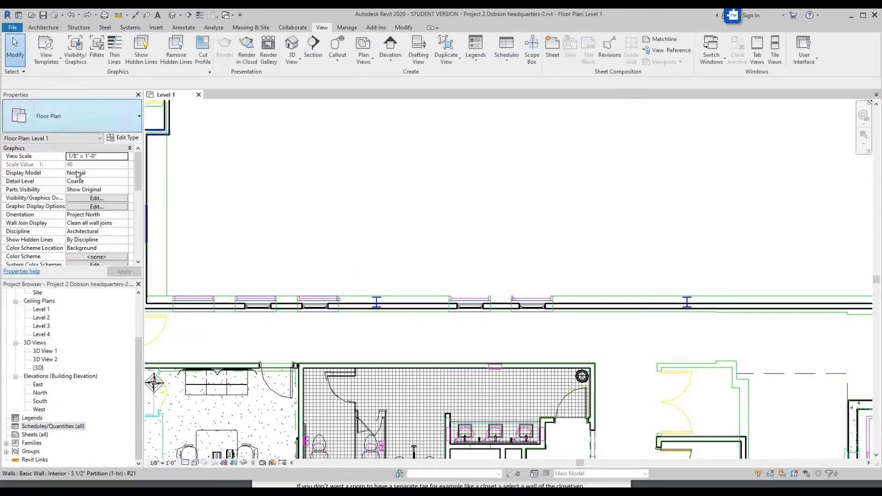
scroll(59, 340, "up", 3)
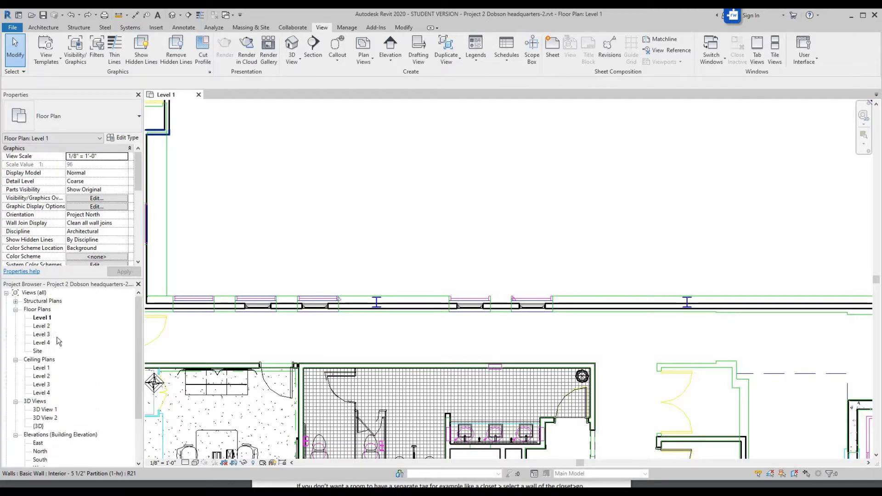
scroll(39, 365, "down", 2)
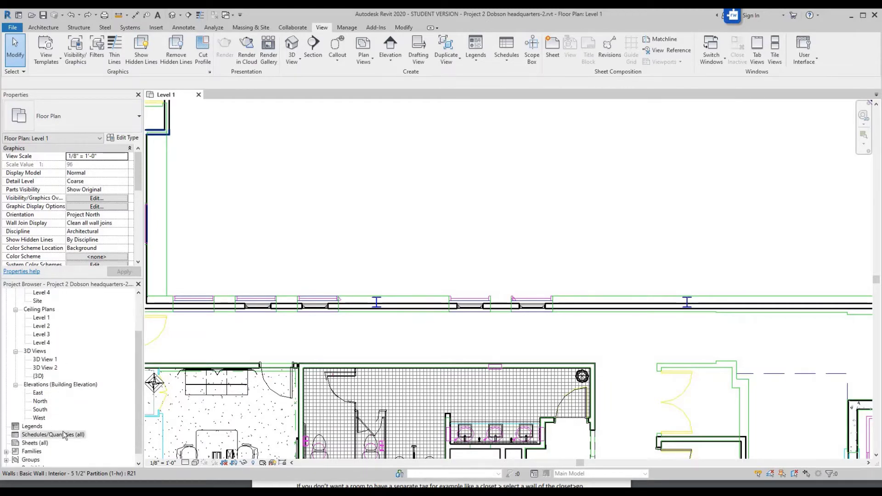
right_click(35, 435)
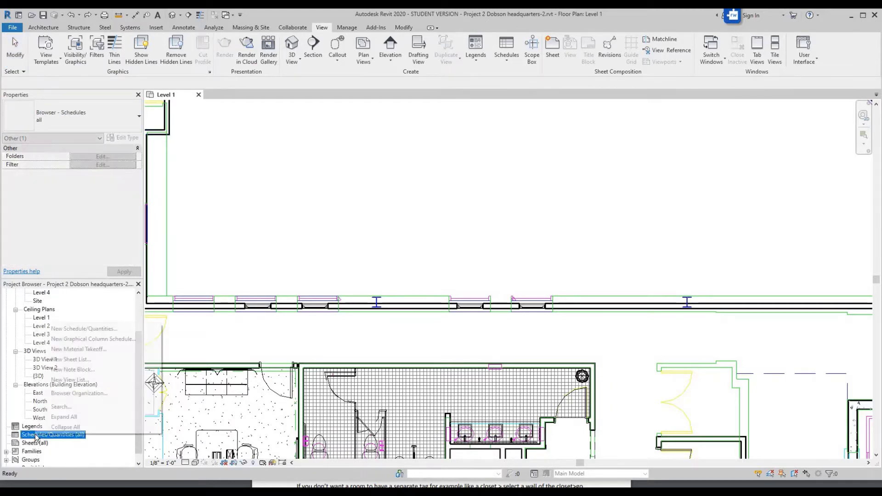
left_click(81, 329)
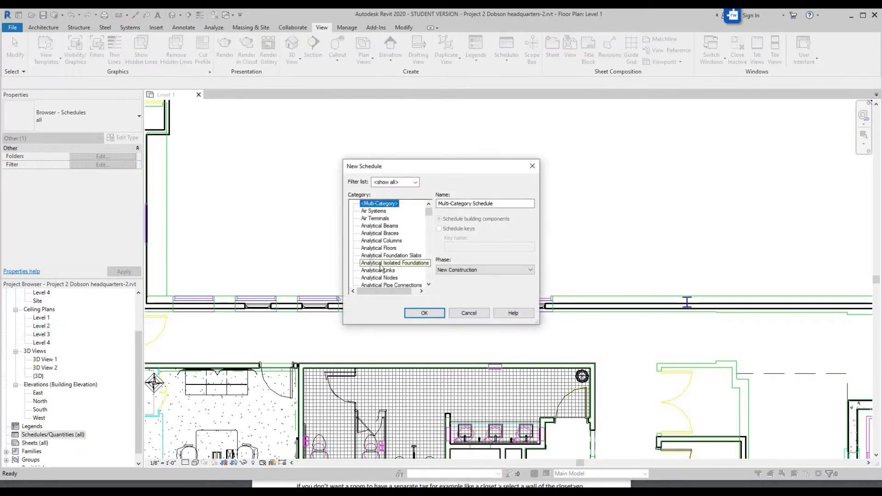
scroll(387, 231, "down", 4)
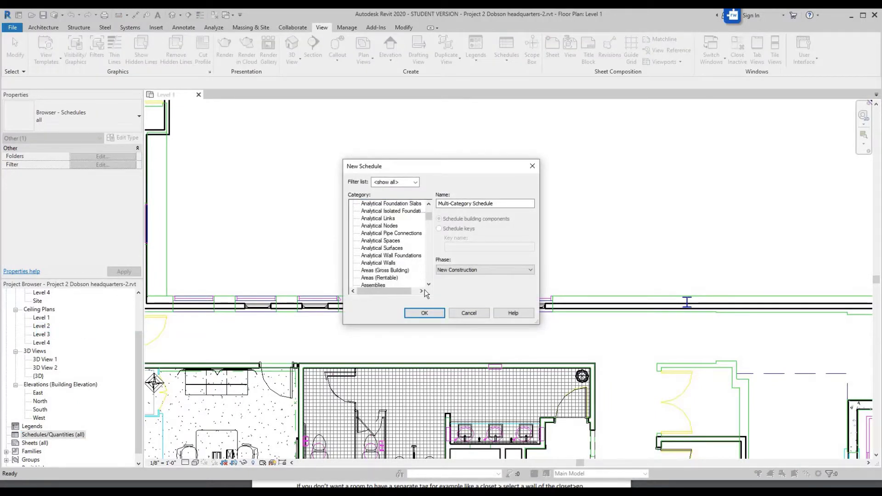
left_click(467, 314)
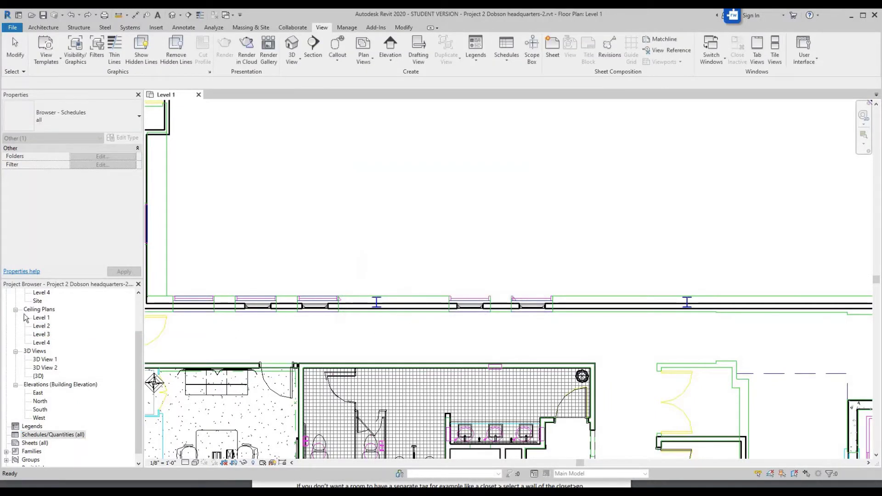
Step: Duplicate the Level 1 floor plan view
scroll(89, 338, "up", 2)
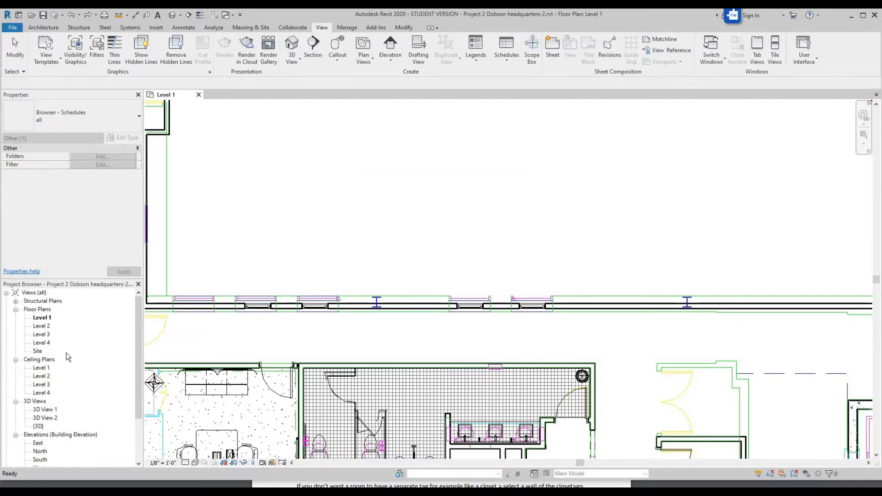
left_click(44, 318)
right_click(45, 320)
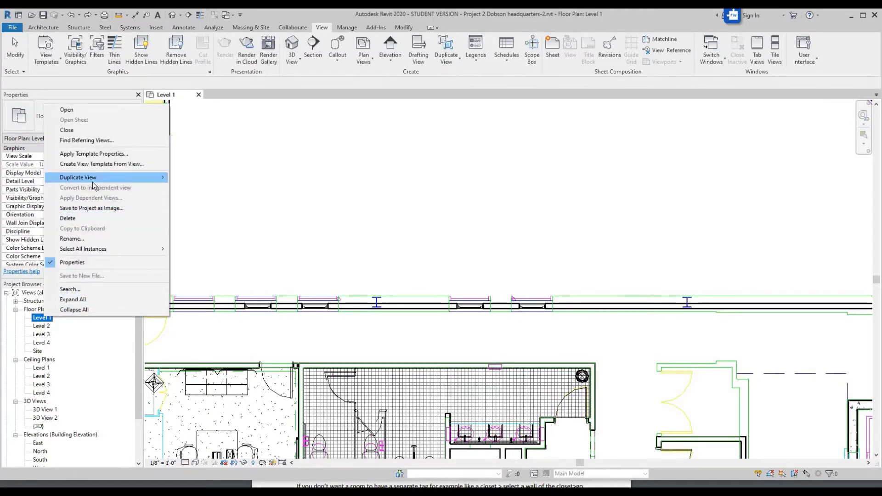
mouse_move(152, 177)
left_click(194, 178)
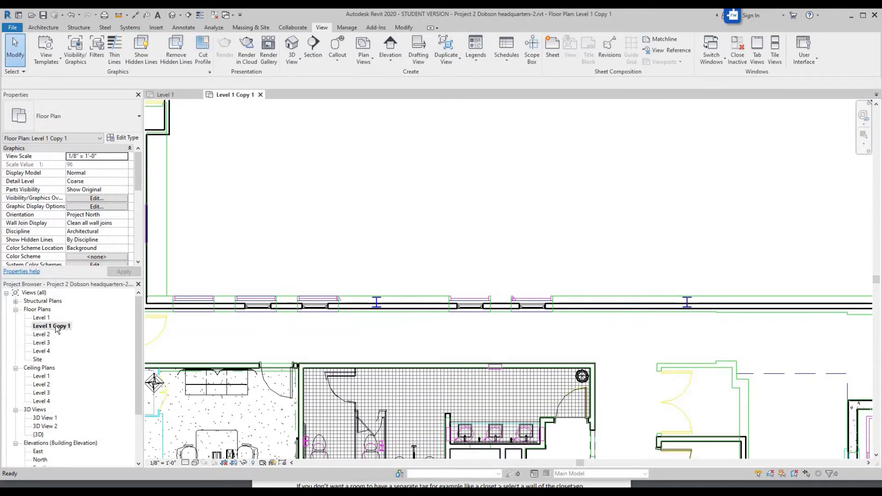
Step: Rename the duplicated Level 1 floor plan view as "Level 1 Tags"
right_click(57, 329)
left_click(76, 249)
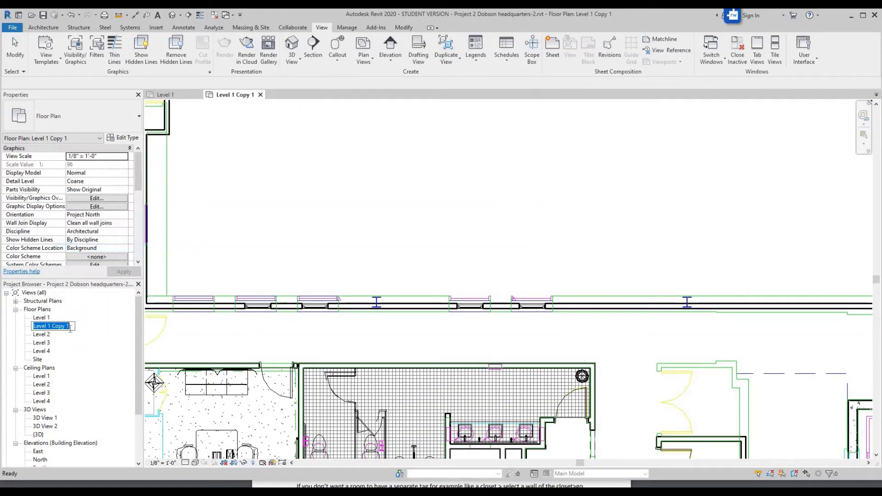
left_click(69, 329)
type("Pla")
scroll(68, 385, "down", 3)
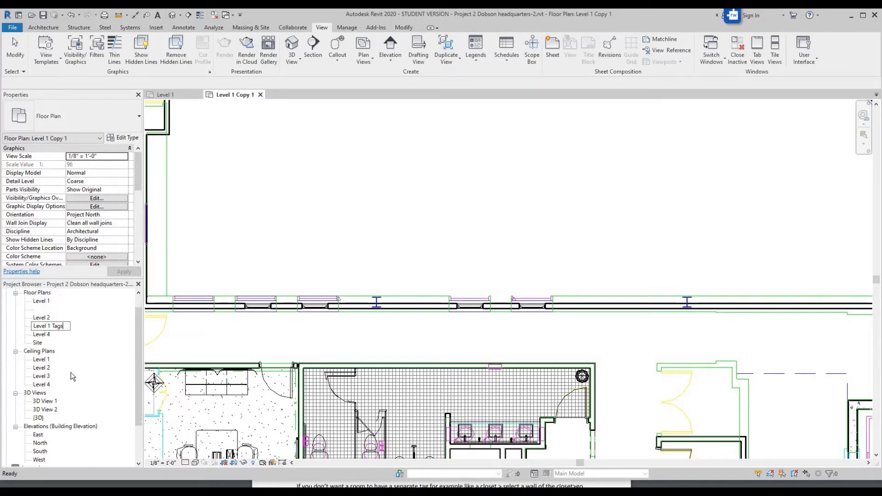
key("Return")
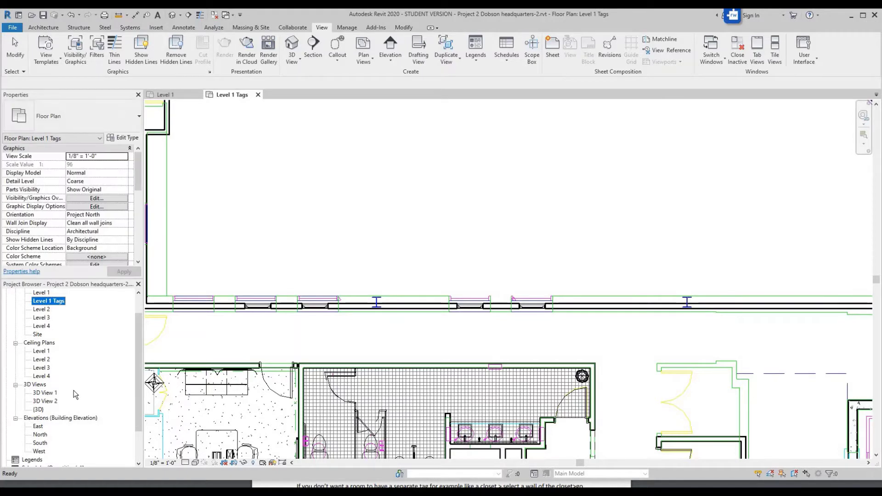
Step: Create a new building component schedule for the Rooms category
scroll(65, 359, "down", 5)
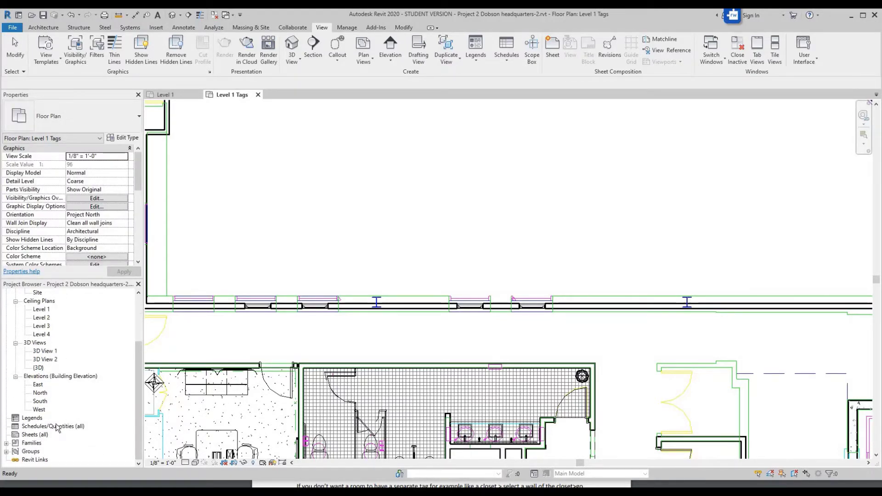
right_click(56, 427)
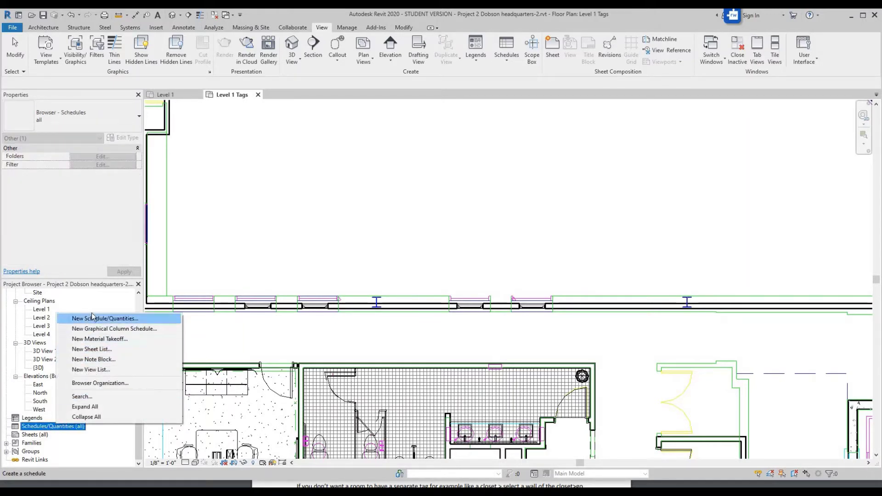
left_click(92, 318)
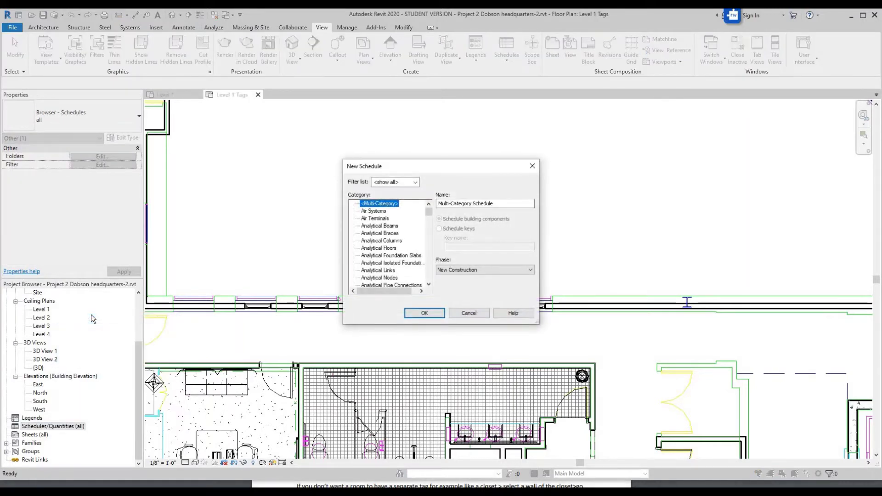
scroll(375, 253, "down", 9)
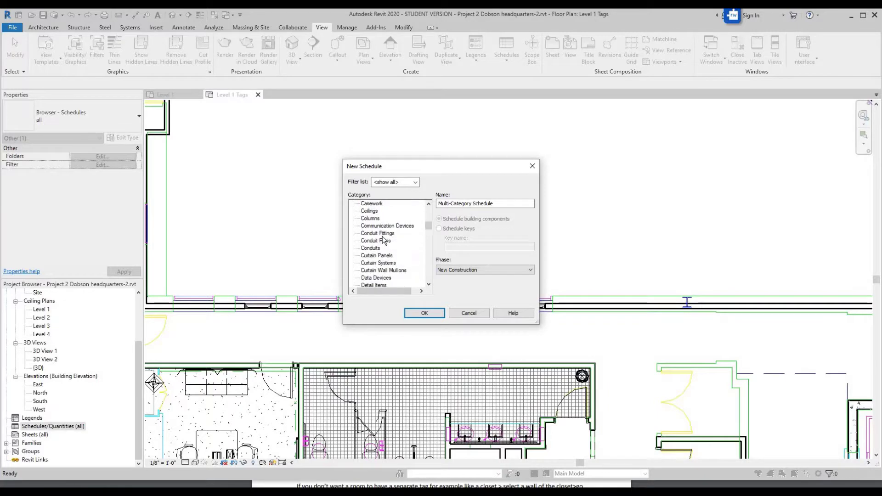
scroll(376, 255, "down", 8)
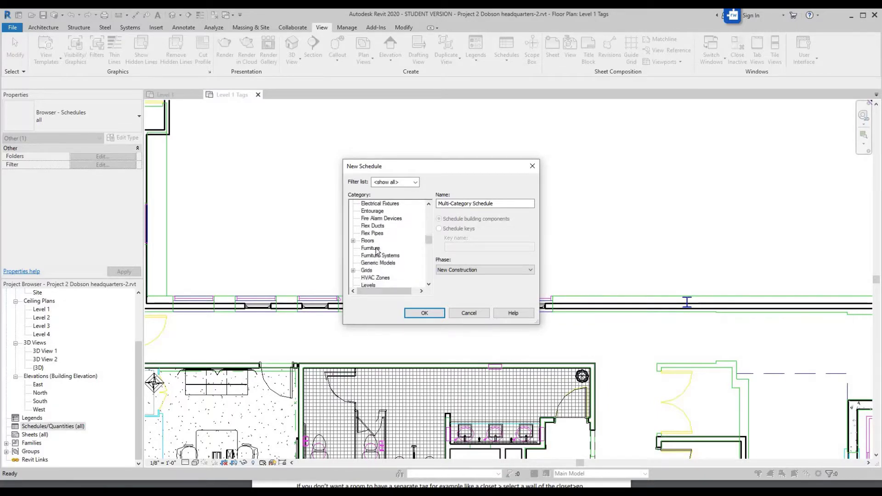
scroll(376, 253, "down", 7)
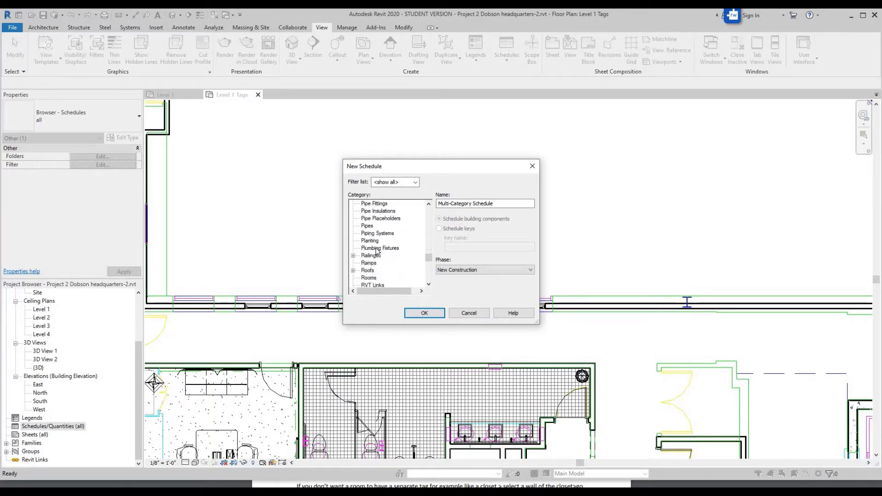
left_click(373, 256)
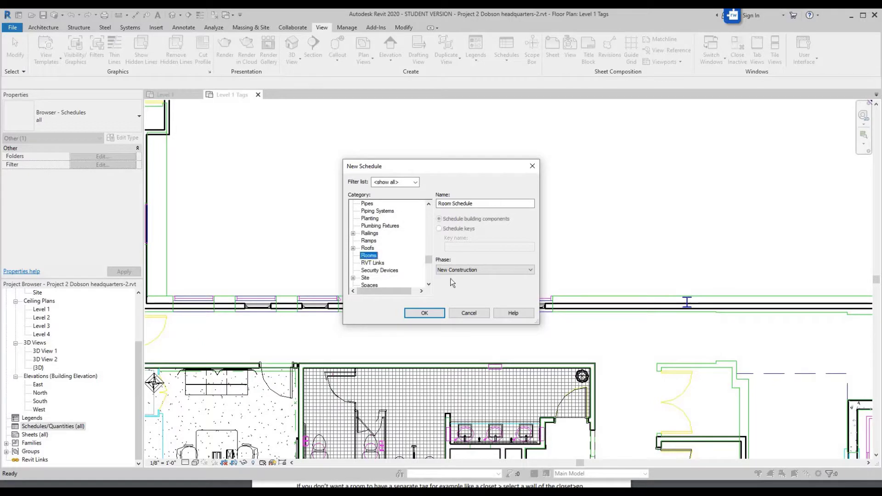
left_click(427, 313)
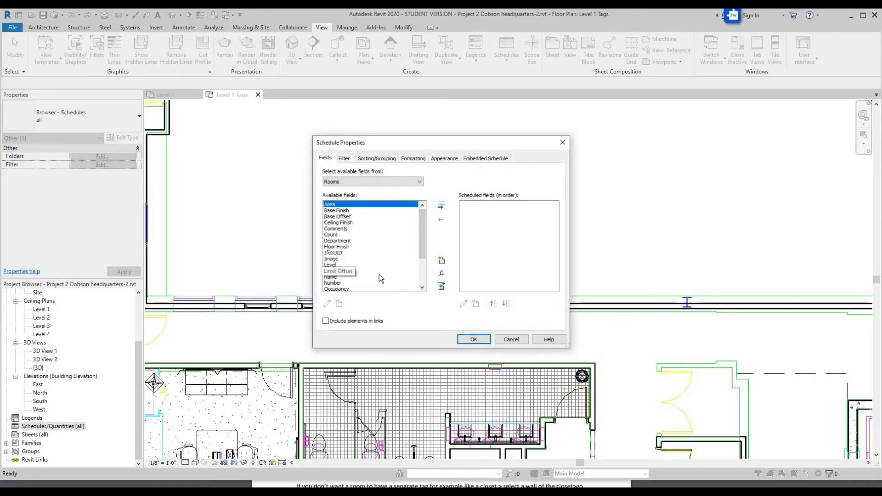
Step: Add the Name, Area, Comments and Level fields to the room schedule in that order and generate the schedule
left_click(334, 276)
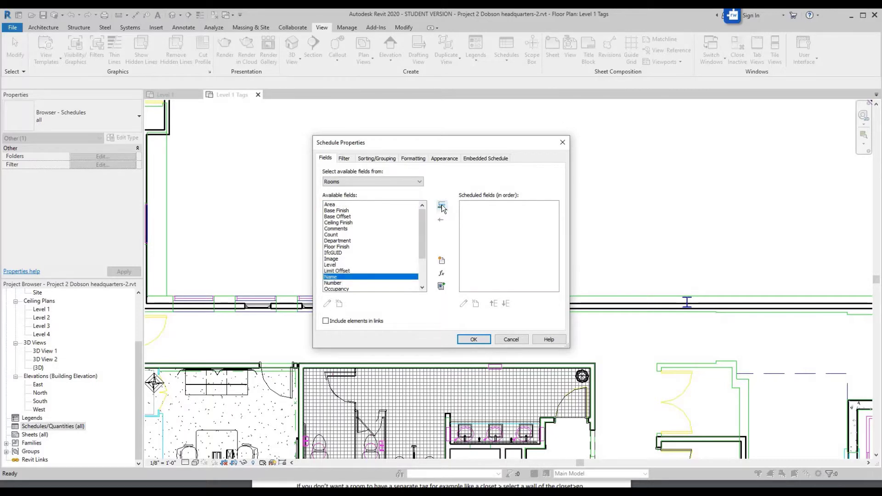
left_click(441, 206)
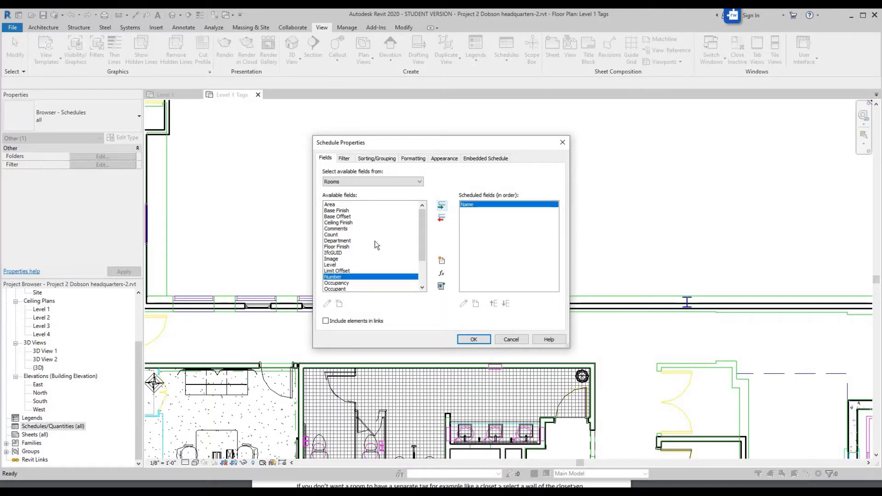
left_click(334, 205)
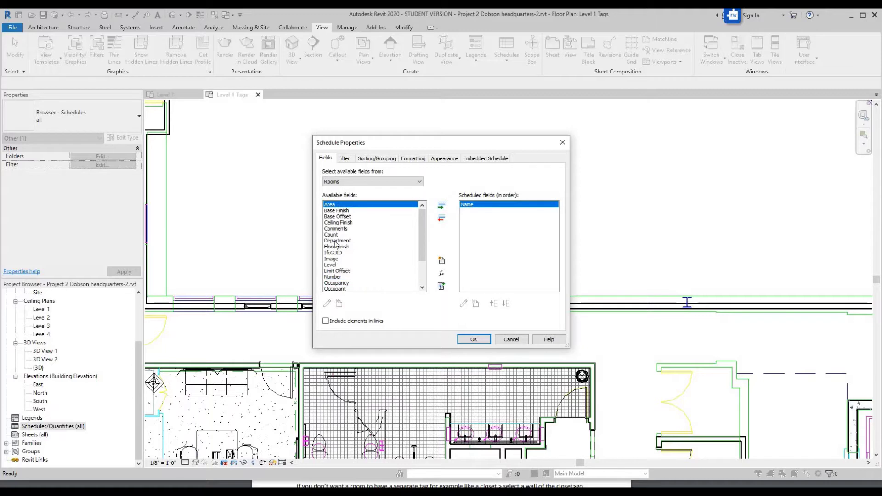
left_click(441, 206)
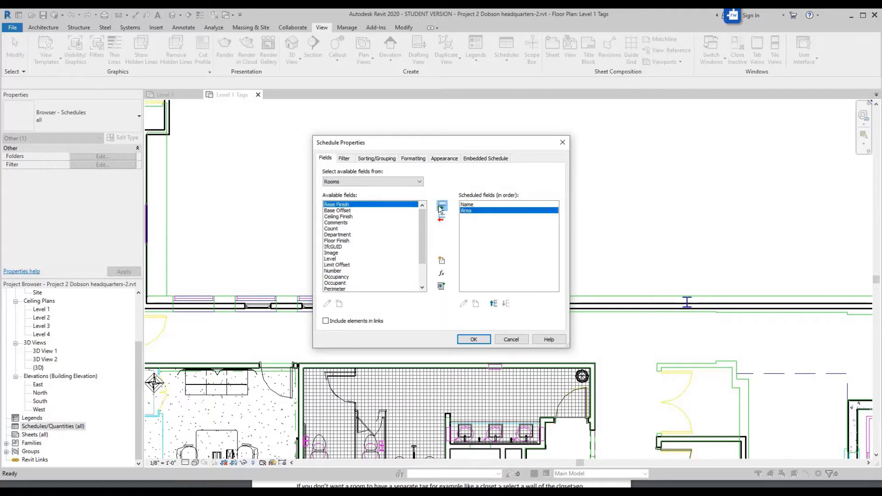
left_click(350, 222)
left_click(442, 206)
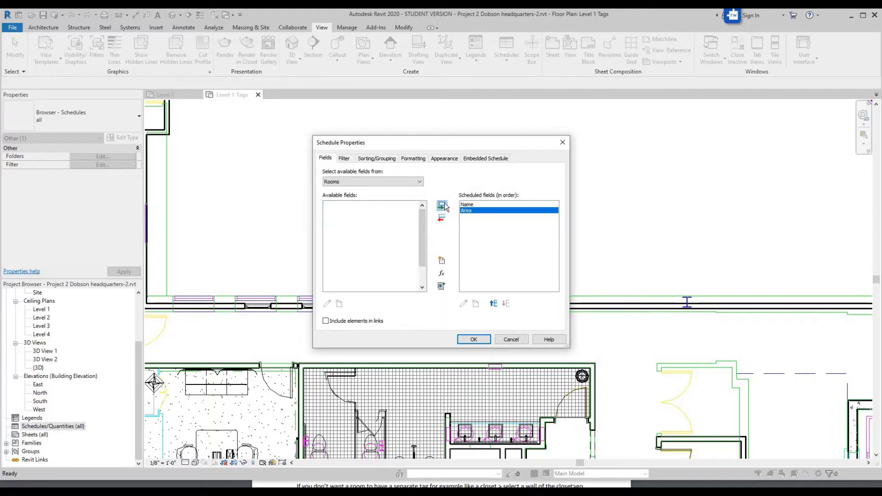
scroll(353, 258, "down", 2)
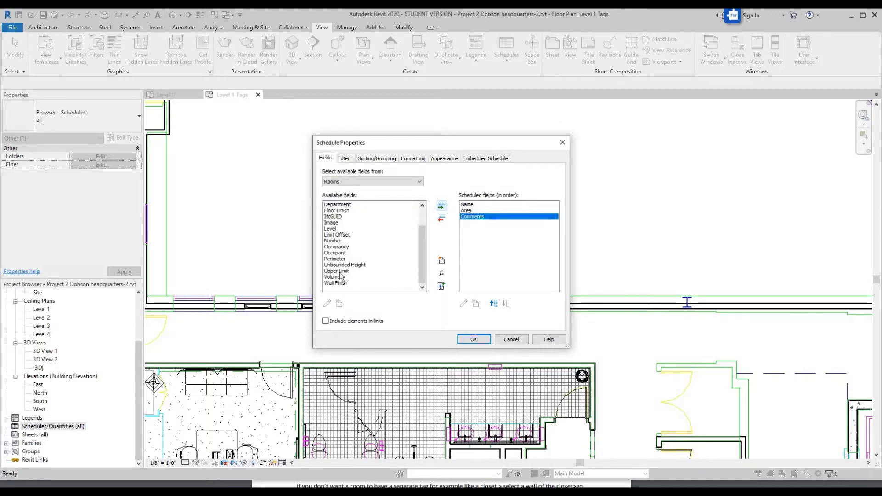
scroll(349, 256, "up", 2)
left_click(335, 253)
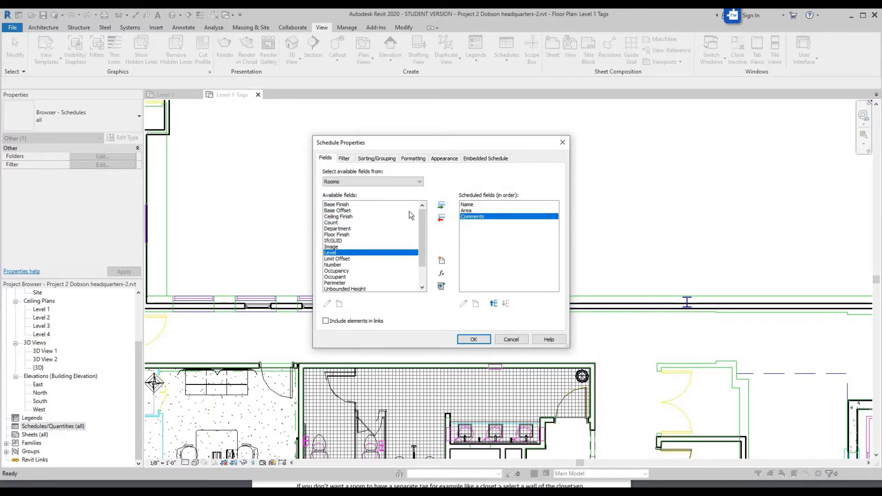
left_click(441, 206)
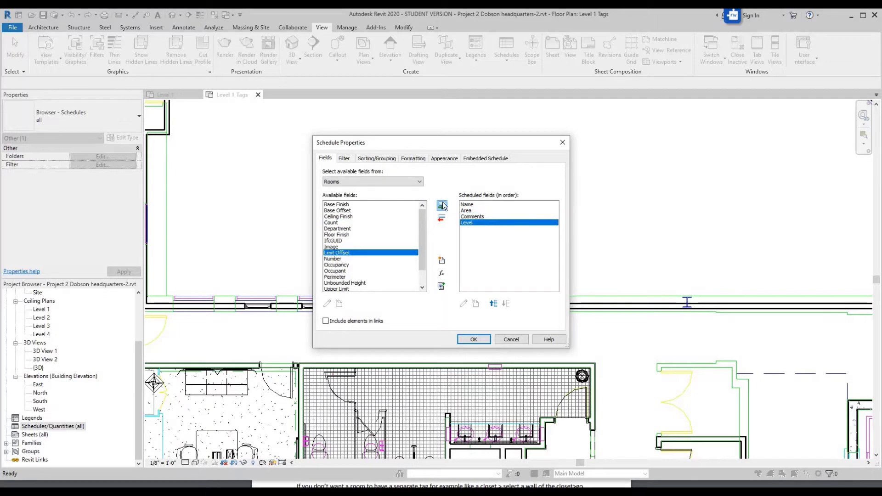
left_click(474, 340)
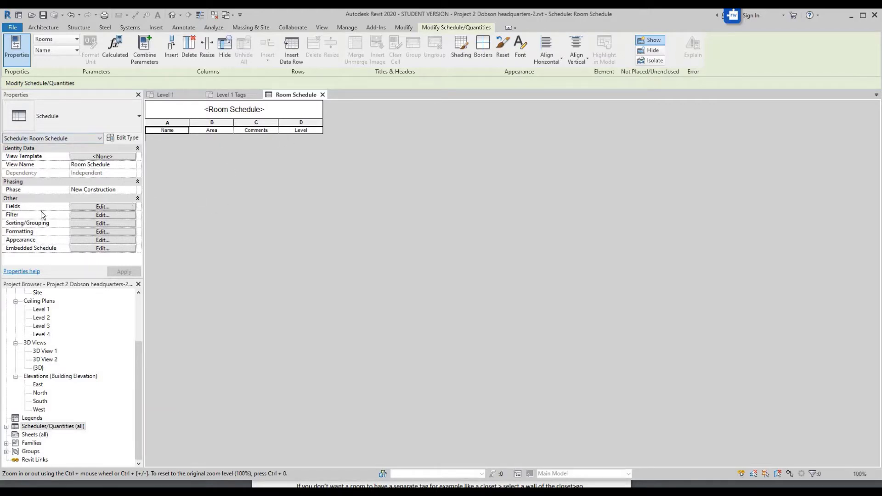
Step: Review the available and scheduled fields in the room schedule's field settings without changing them
left_click(101, 207)
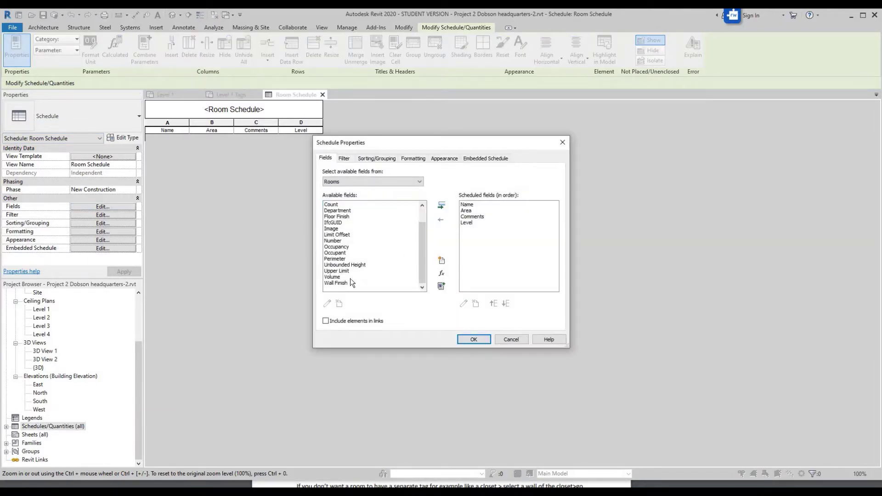
scroll(348, 221, "up", 1)
left_click(383, 205)
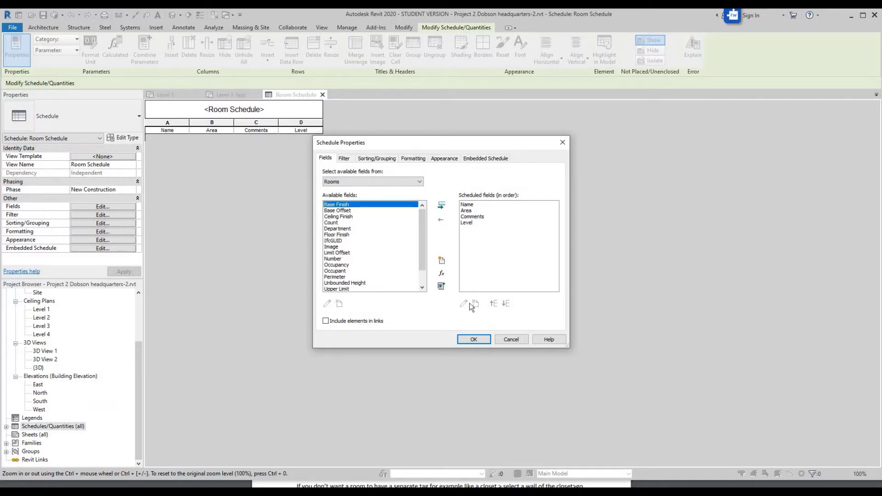
left_click(474, 339)
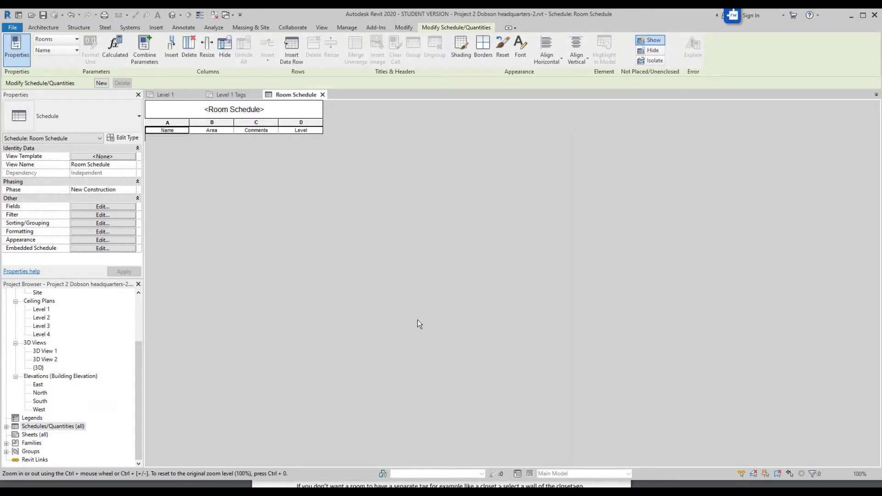
Step: Place tagged rooms in the three enclosed spaces along the north side of the Level 1 floor plan
left_click(166, 95)
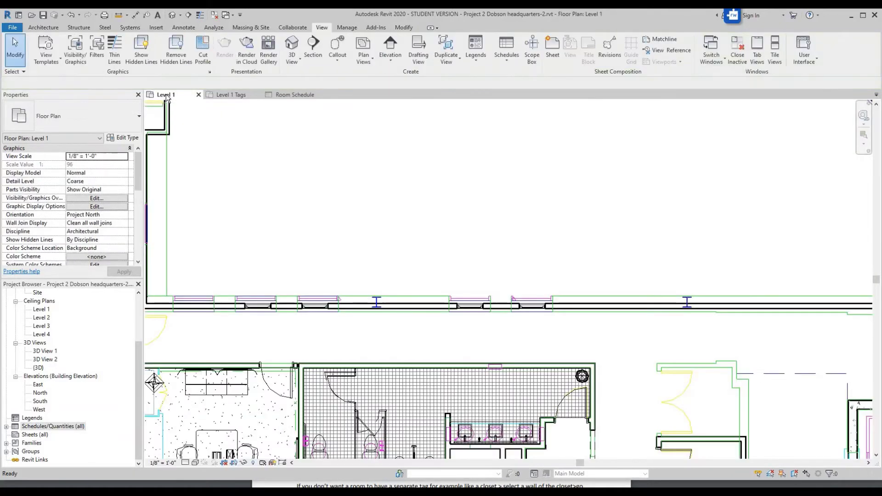
scroll(257, 175, "down", 10)
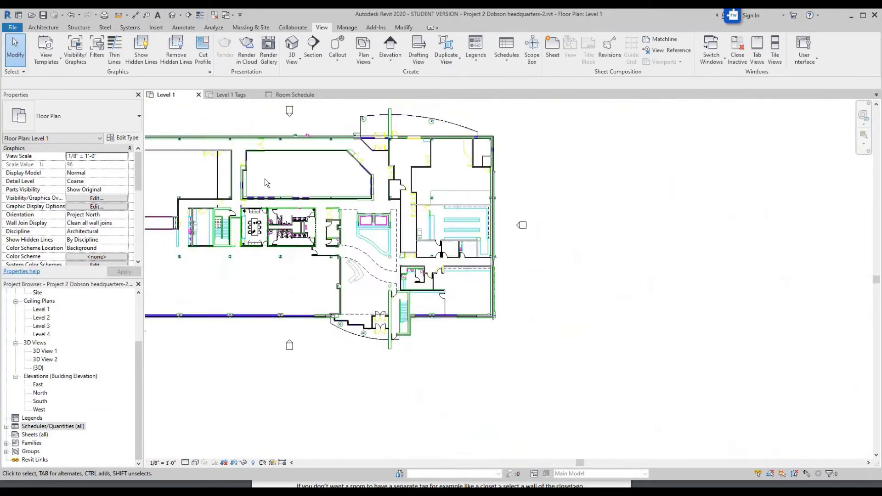
scroll(198, 189, "up", 6)
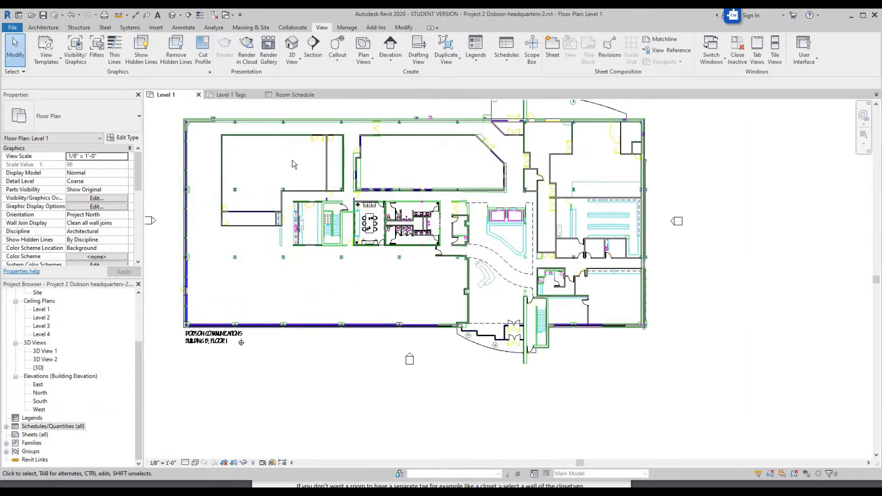
left_click(43, 27)
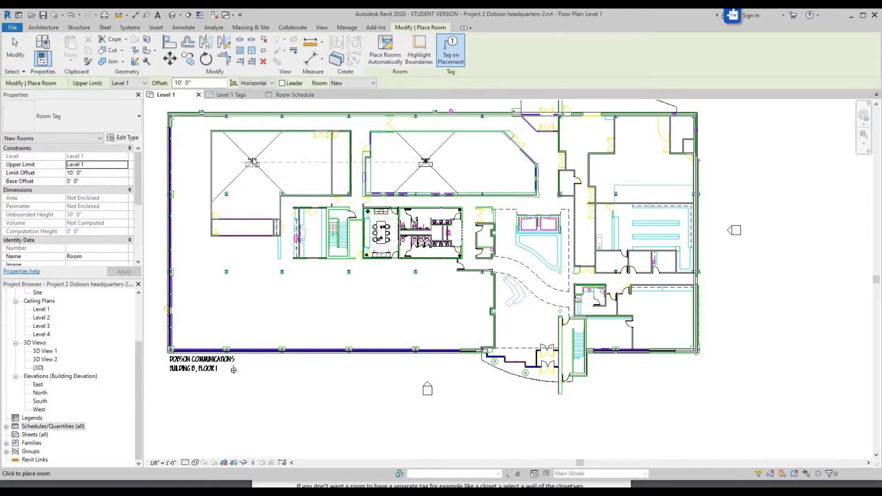
left_click(253, 160)
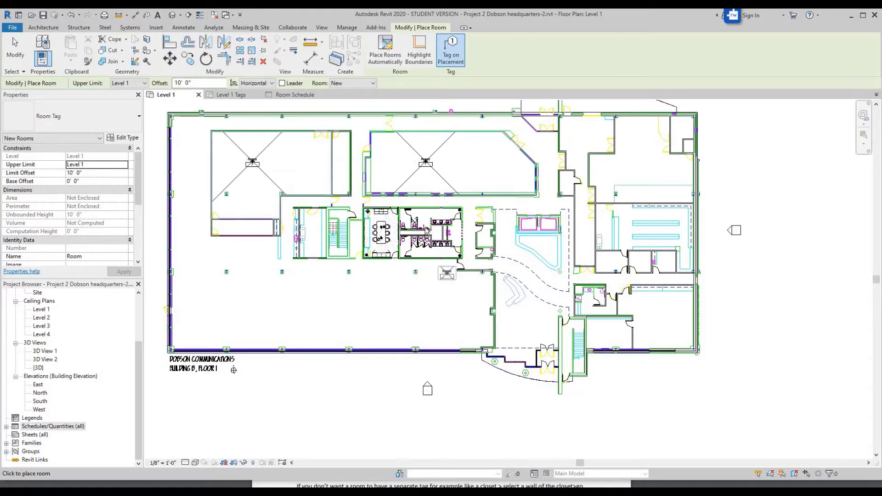
left_click(340, 162)
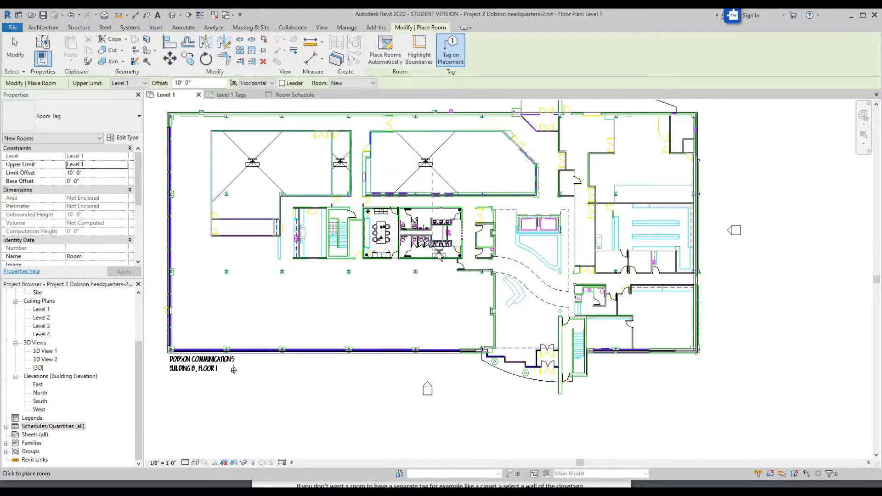
scroll(438, 251, "up", 2)
scroll(363, 229, "down", 3)
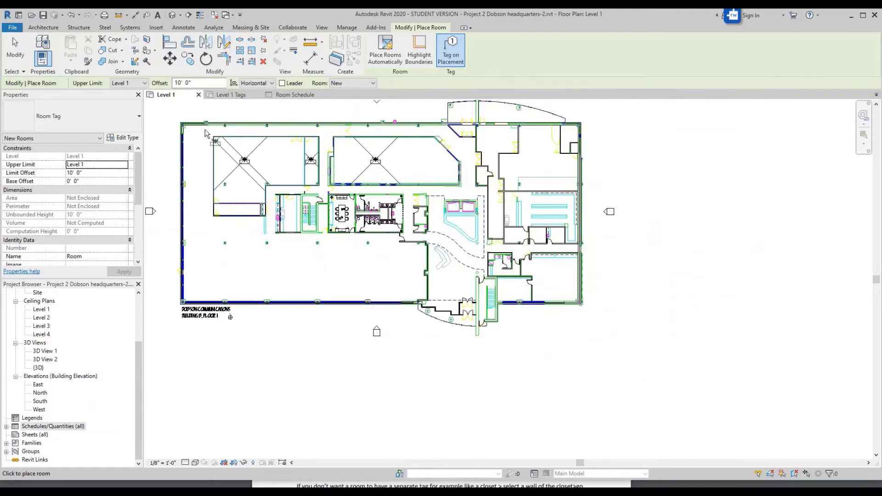
scroll(204, 131, "up", 1)
scroll(186, 112, "down", 1)
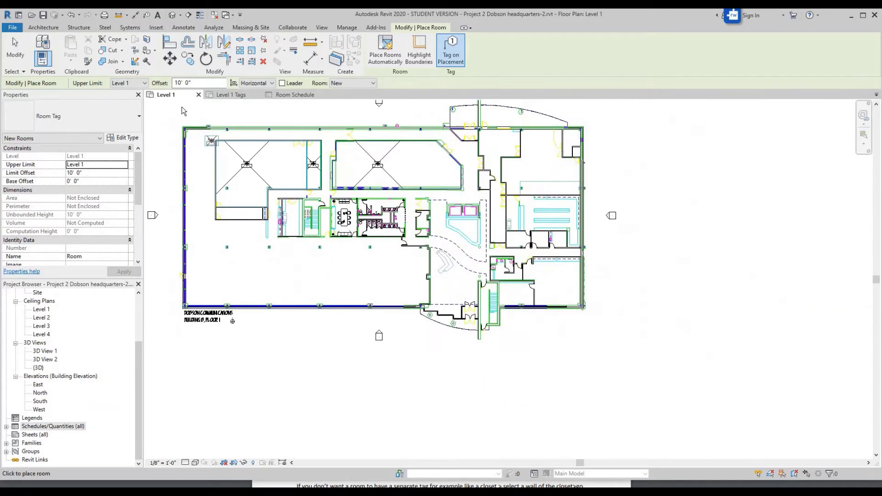
scroll(182, 108, "up", 2)
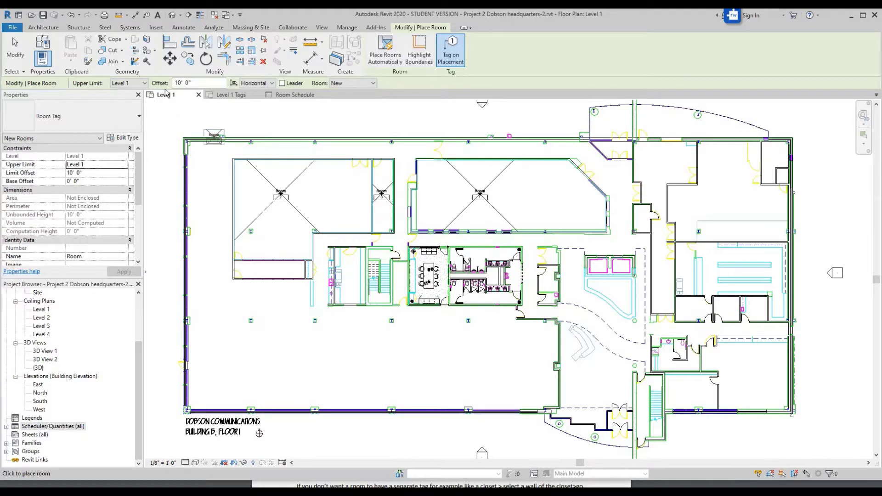
left_click(19, 44)
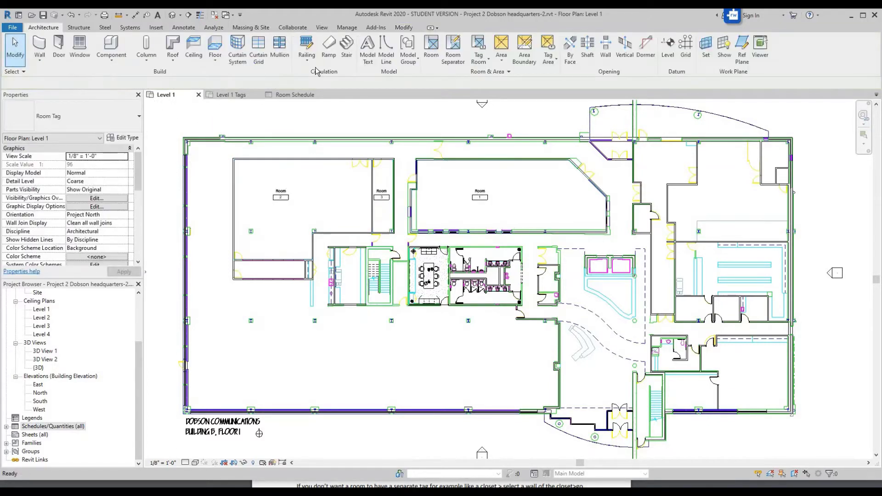
Step: Draw a straight room separation line, about 129' long, from the partition end at the door south of the restrooms to the west exterior wall
left_click(453, 50)
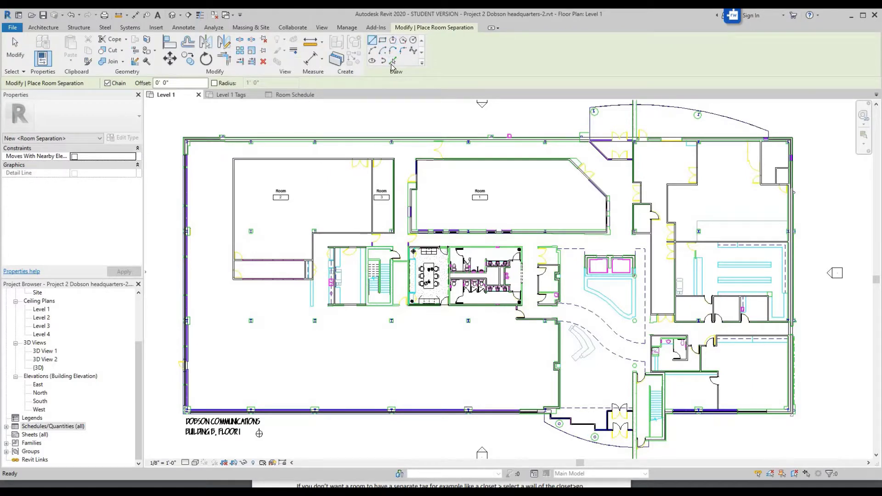
left_click(372, 42)
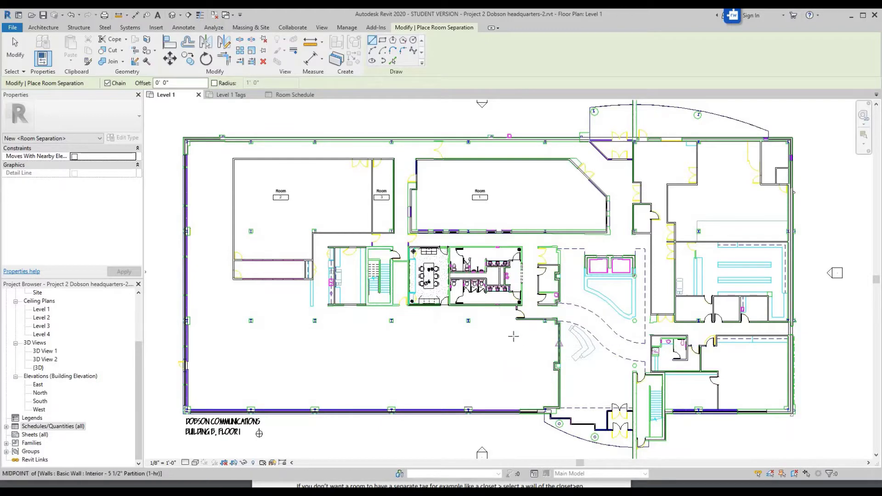
scroll(520, 348, "up", 5)
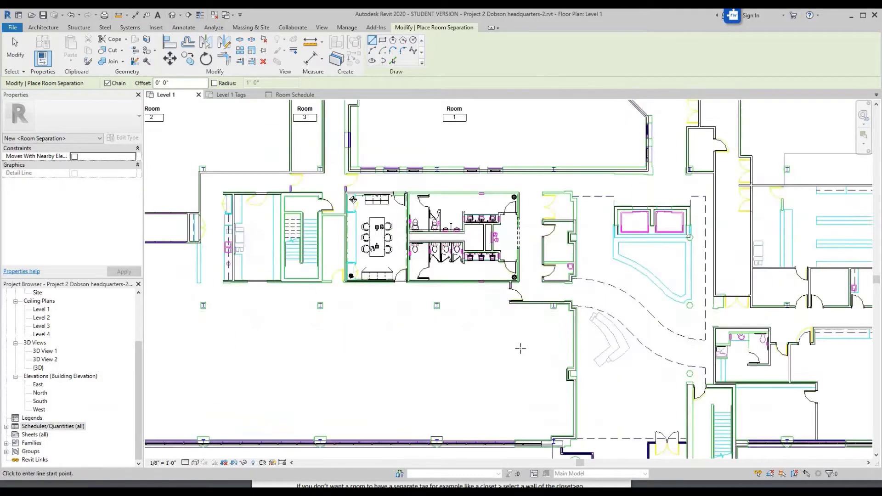
scroll(520, 348, "up", 3)
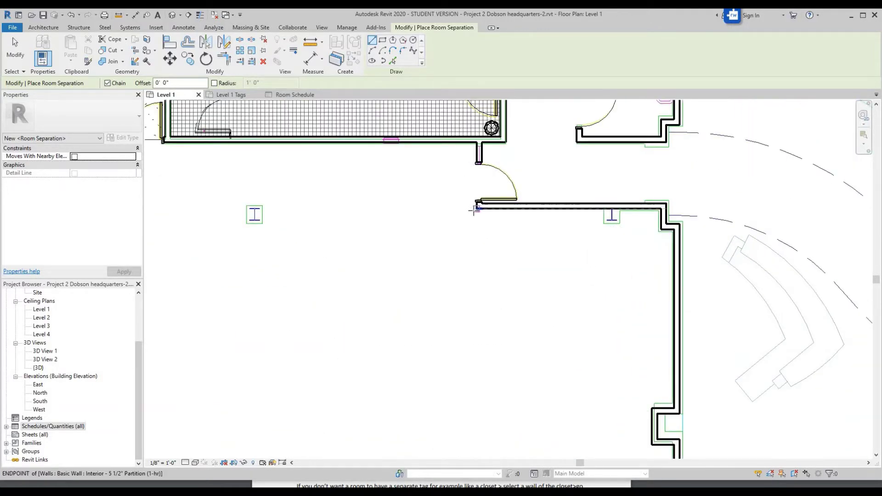
left_click(474, 210)
scroll(393, 220, "down", 5)
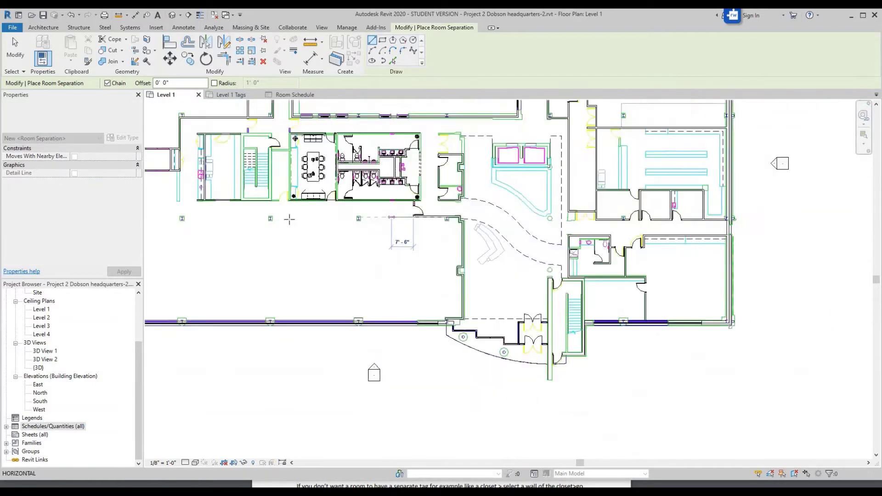
scroll(207, 219, "down", 4)
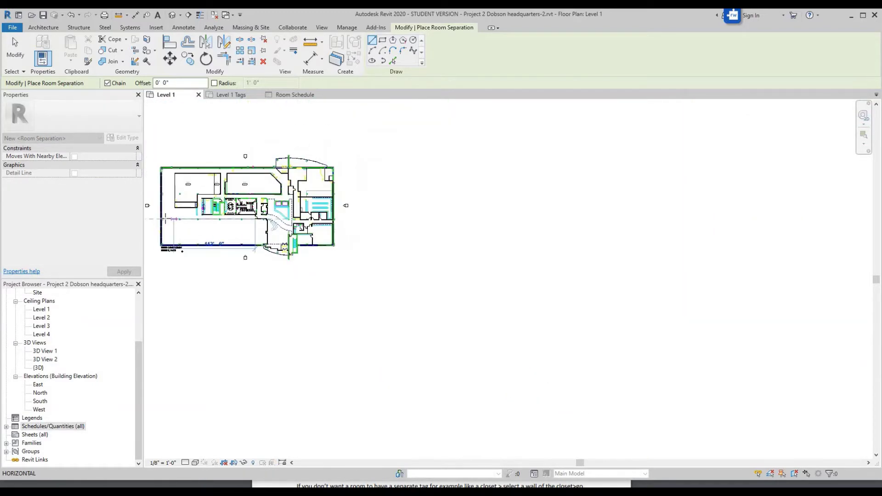
scroll(165, 219, "up", 2)
scroll(164, 219, "up", 5)
scroll(158, 217, "down", 5)
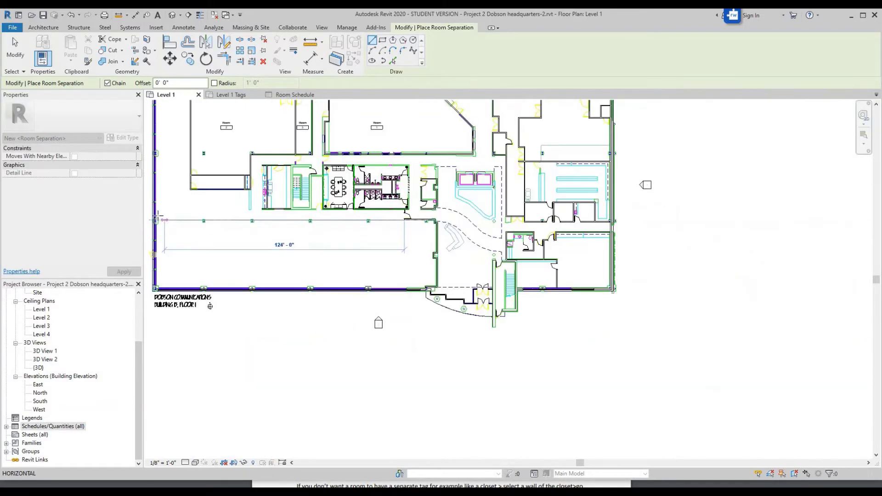
scroll(153, 215, "up", 1)
scroll(153, 219, "up", 3)
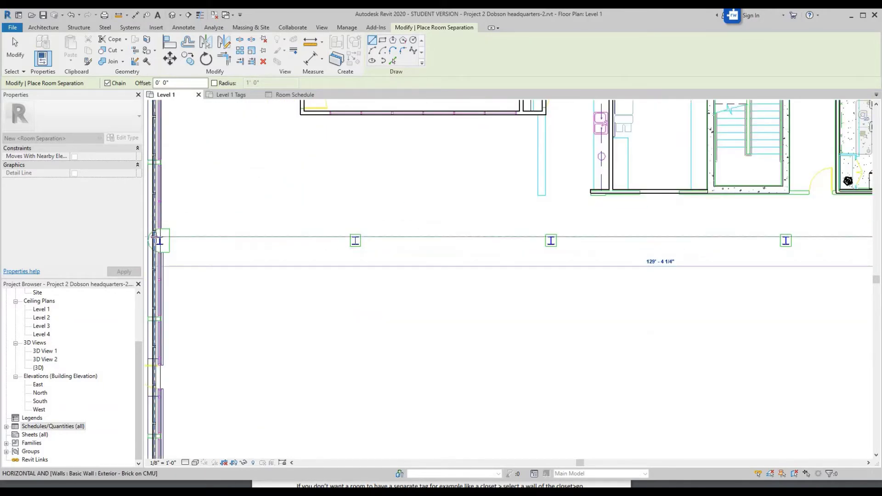
left_click(160, 241)
key("Escape")
scroll(291, 227, "down", 2)
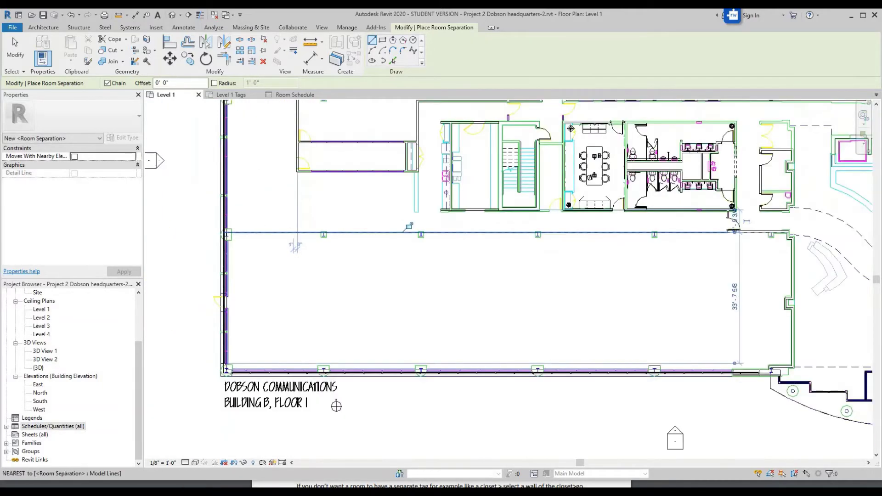
scroll(464, 317, "down", 1)
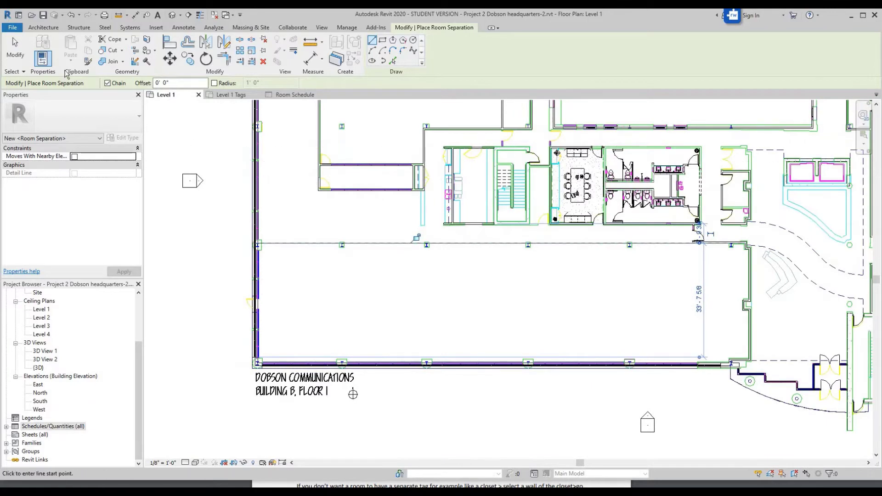
Step: Place a tagged room in the large open area south of the room separation line
left_click(43, 28)
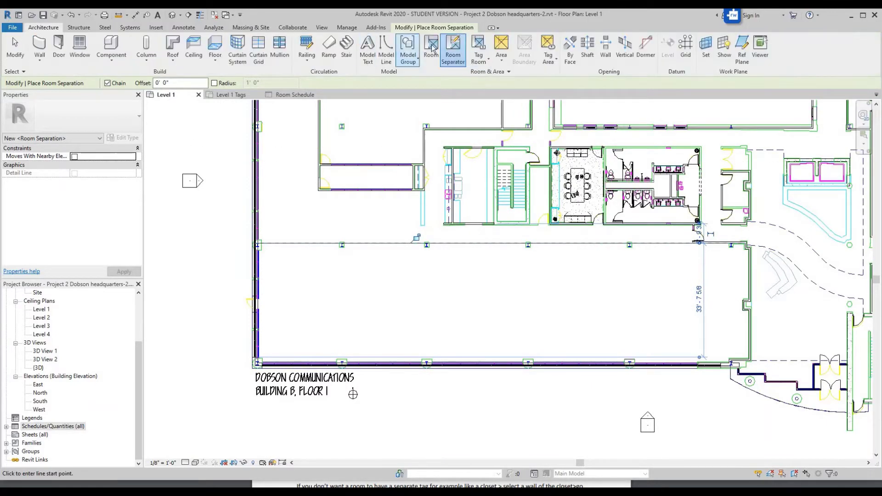
key("r")
key("m")
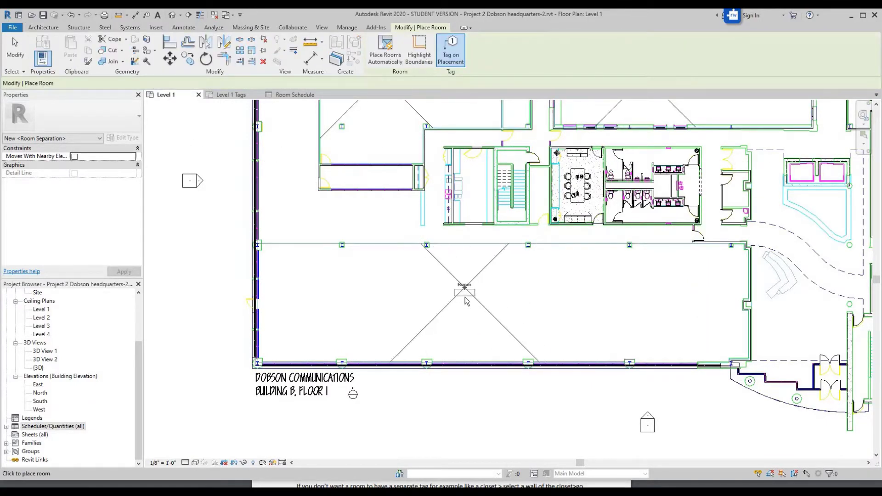
left_click(476, 301)
scroll(572, 316, "down", 2)
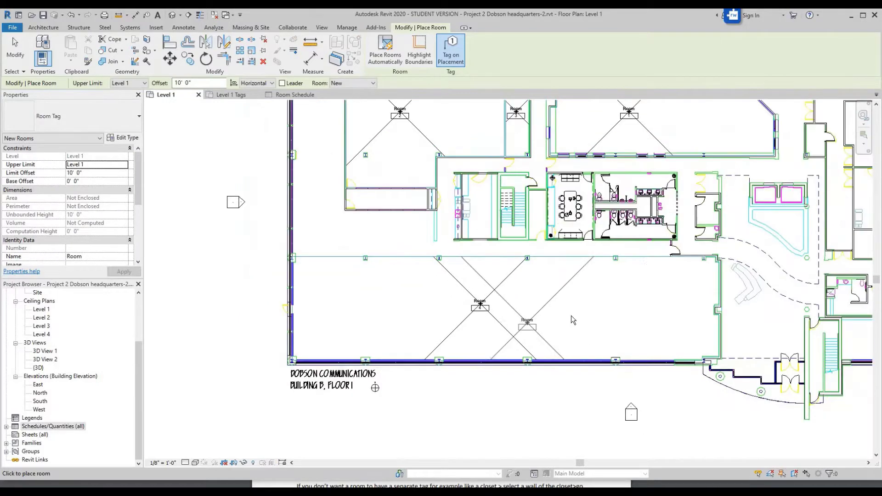
scroll(571, 320, "down", 2)
scroll(619, 255, "up", 2)
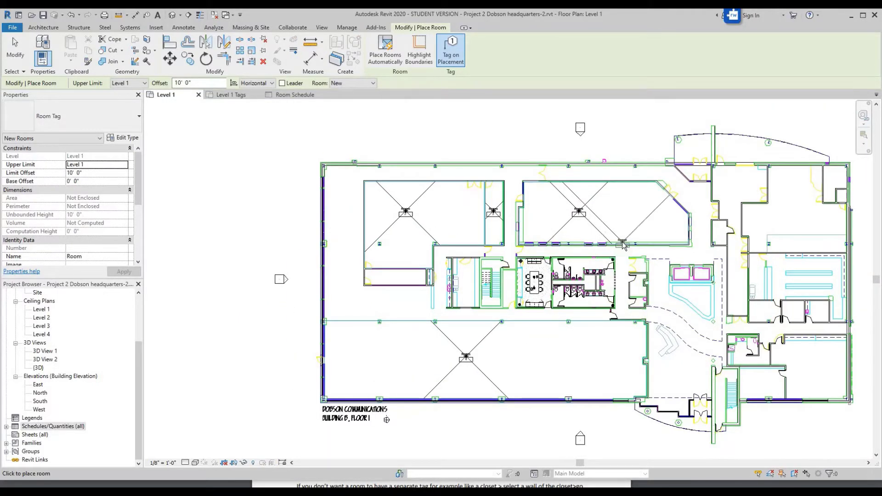
scroll(622, 243, "up", 1)
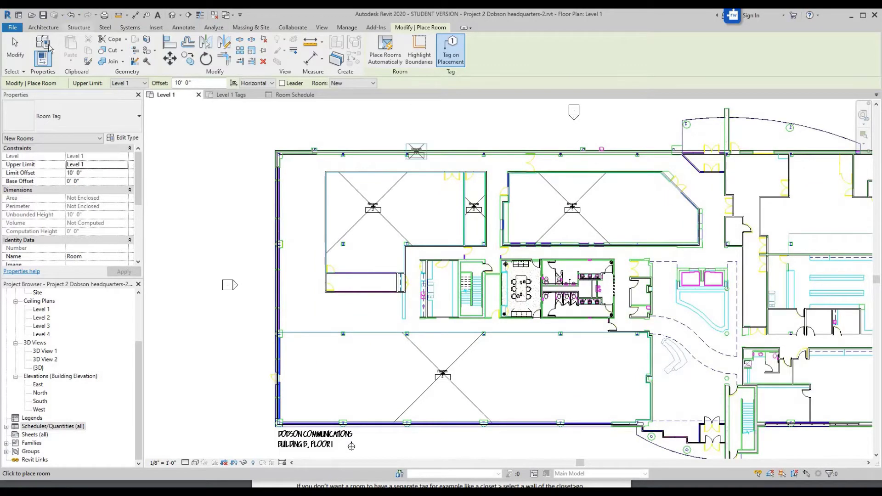
left_click(15, 48)
key("Escape")
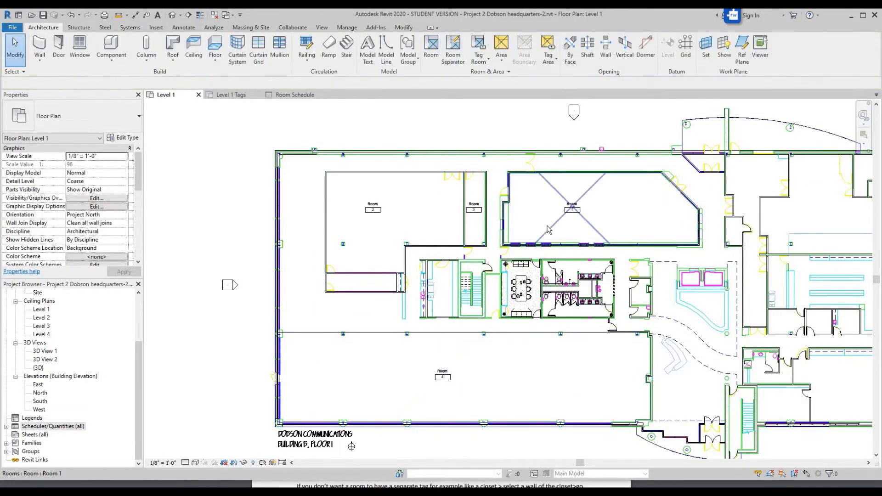
Step: Rename the room south of the separation line as "Lobby" through its room tag
scroll(441, 386, "up", 1)
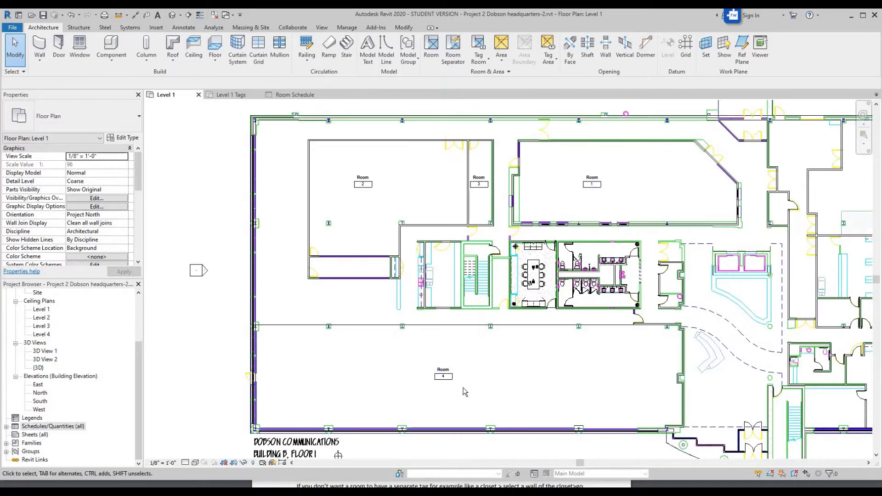
left_click(443, 373)
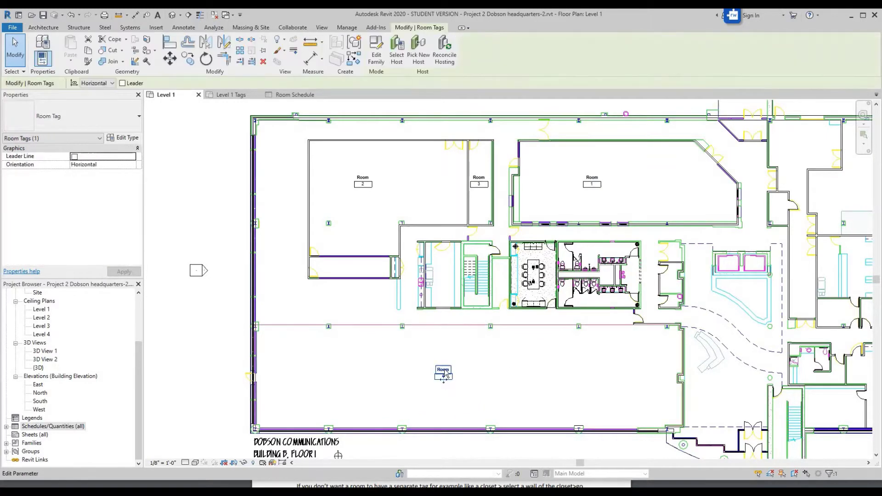
scroll(444, 371, "up", 5)
left_click(445, 373)
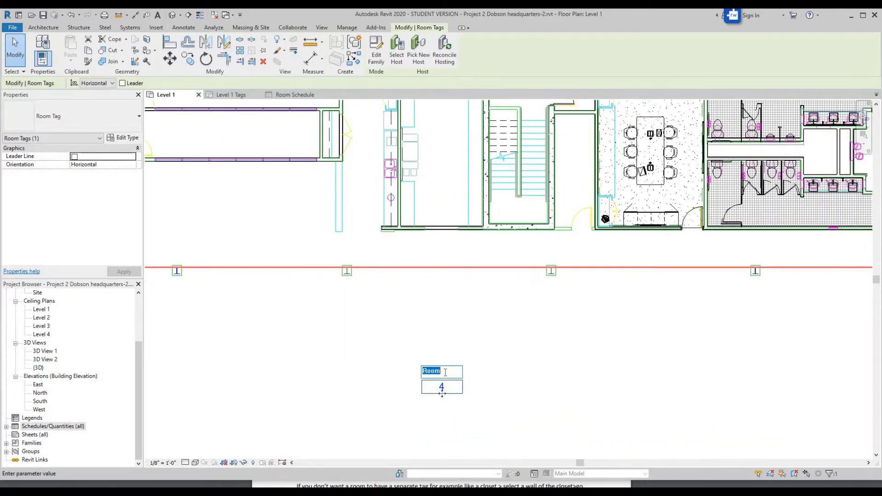
left_click(444, 371)
double_click(445, 372)
type("Lobby")
left_click(453, 343)
scroll(436, 364, "down", 3)
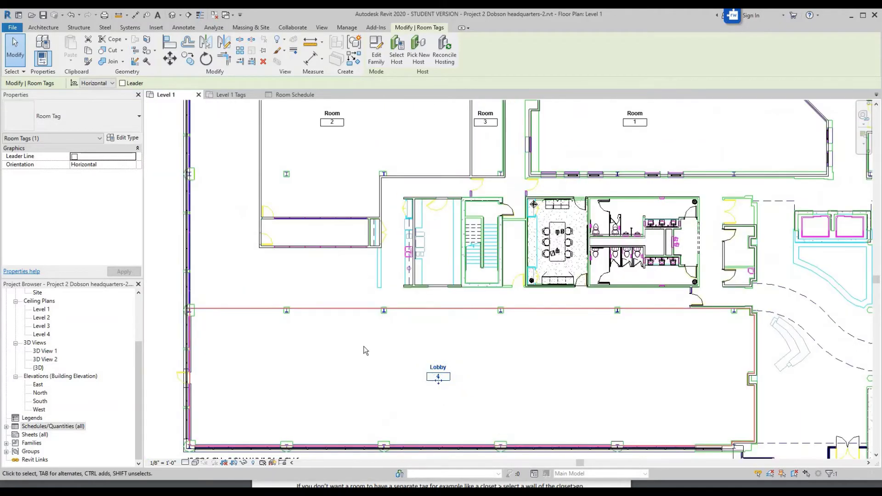
scroll(363, 346, "down", 3)
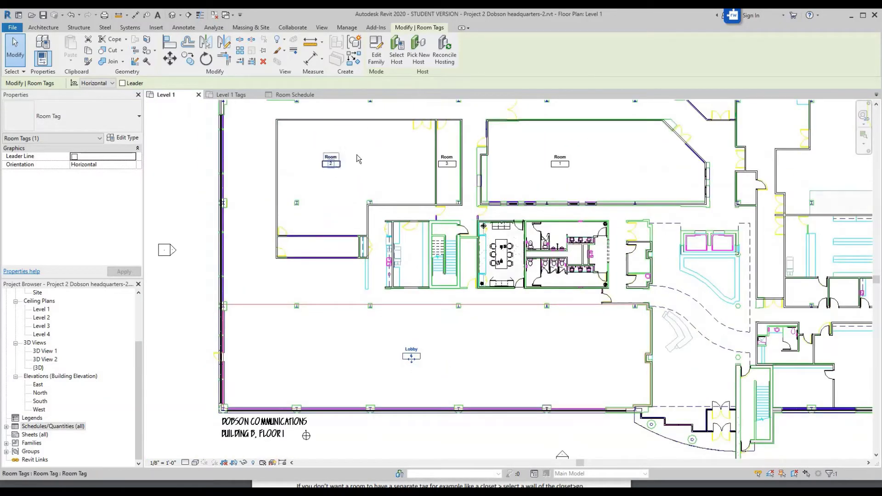
scroll(356, 159, "up", 2)
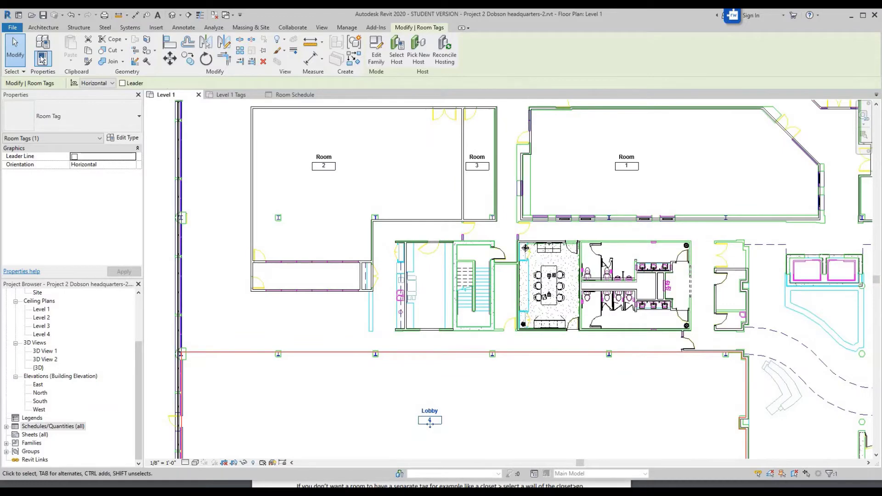
Step: Place tagged rooms in the two restrooms and in the furnished conference space beside them
left_click(43, 27)
left_click(432, 52)
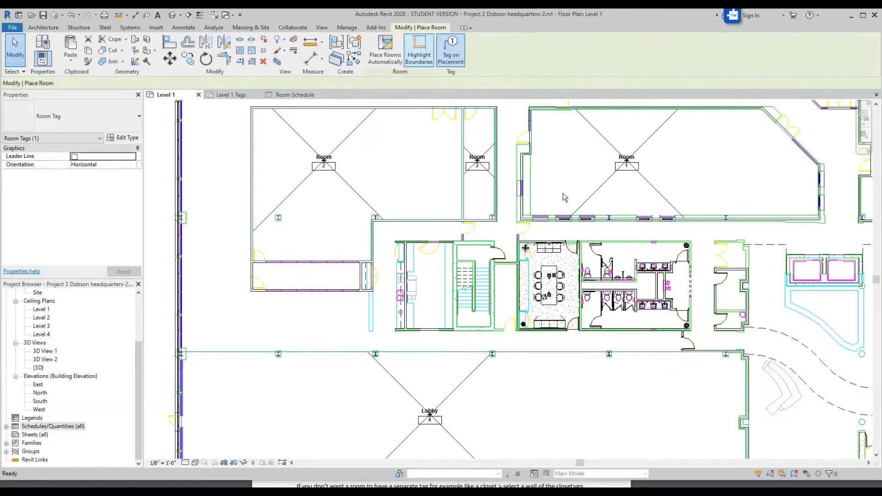
scroll(615, 258, "up", 2)
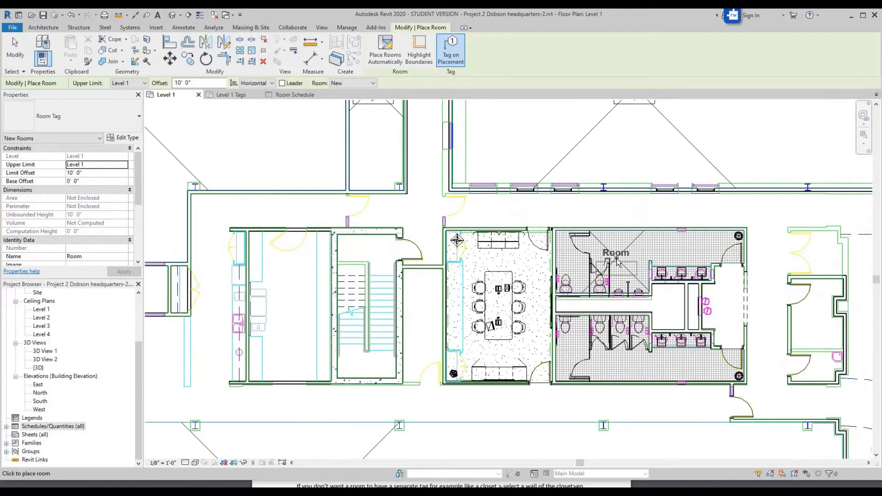
left_click(604, 349)
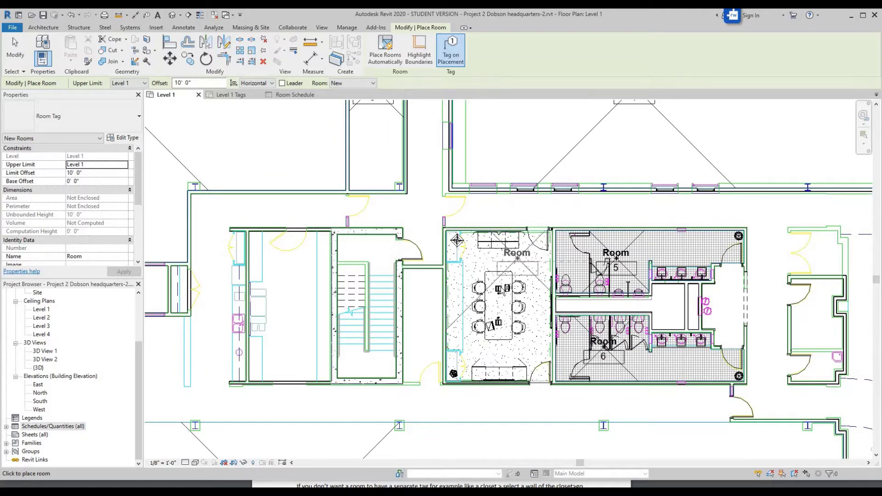
left_click(496, 309)
key("Escape")
key("Escape")
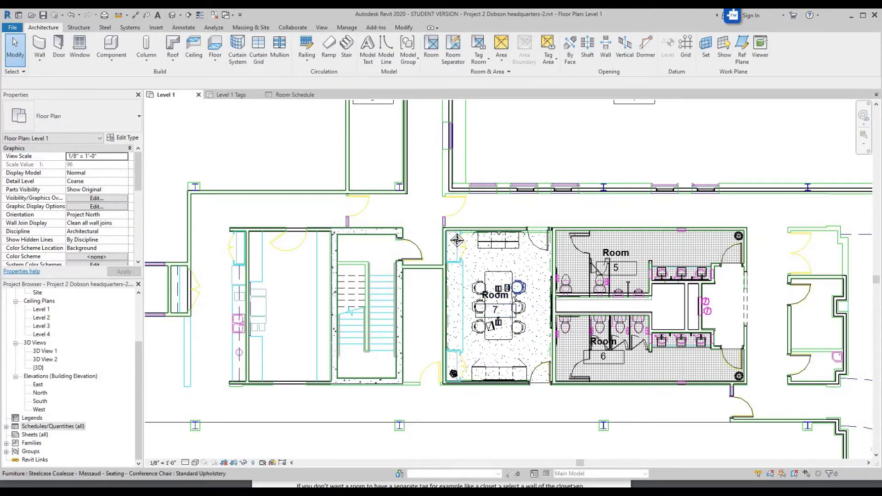
Step: Rename the furnished room west of the restrooms as "Conference" through its room tag
left_click(505, 296)
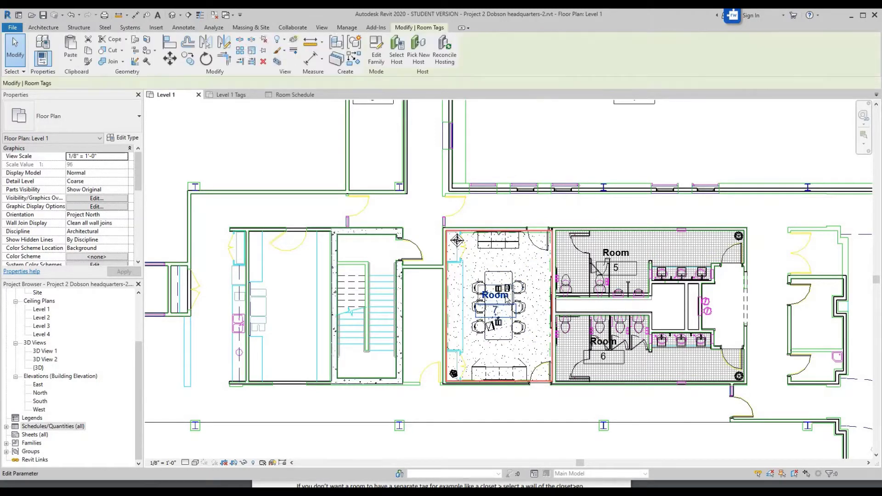
left_click(505, 295)
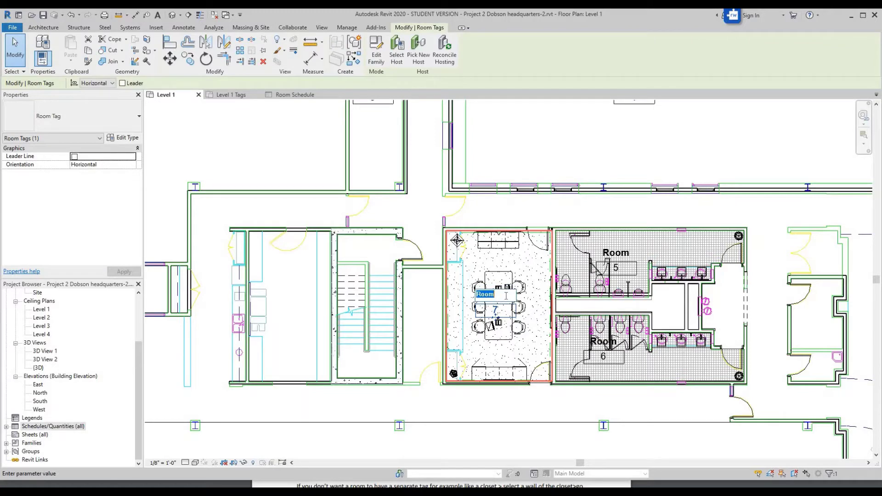
type("Conference")
key("Return")
Step: Rename the large room with the angled corner, north of the restrooms, as "Offices" through its room tag
scroll(507, 288, "down", 4)
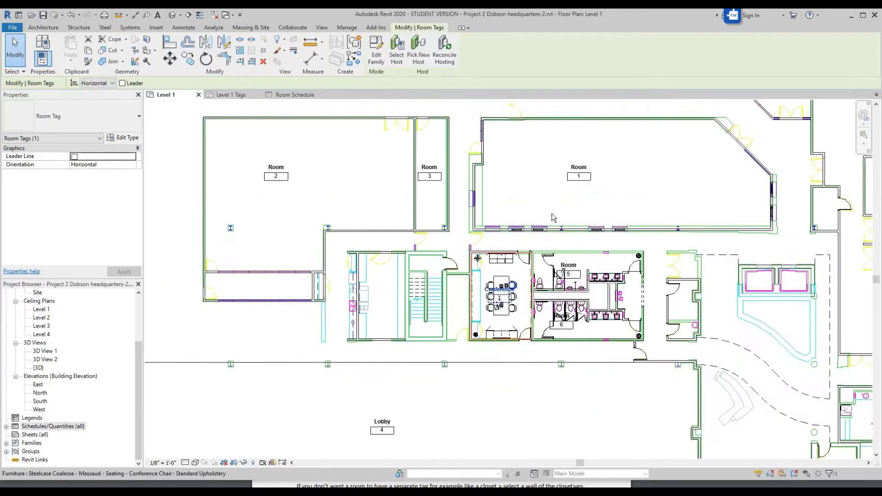
left_click(561, 200)
left_click(561, 195)
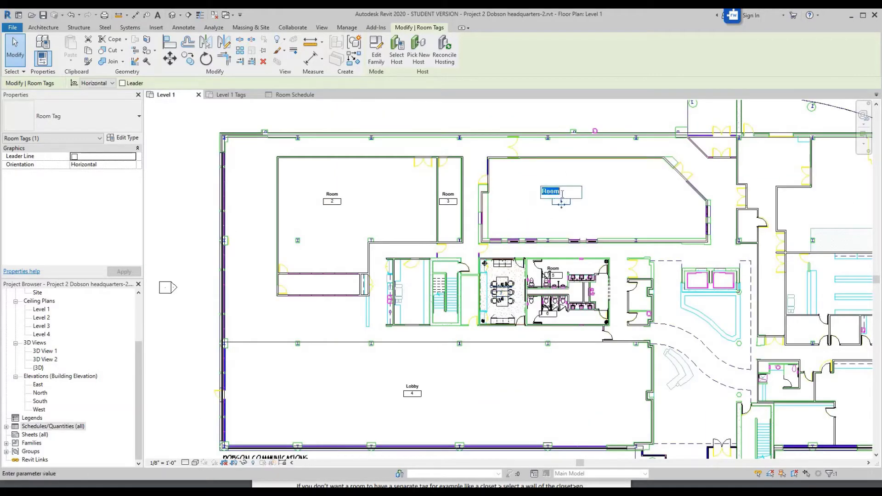
type("Offices")
key("Return")
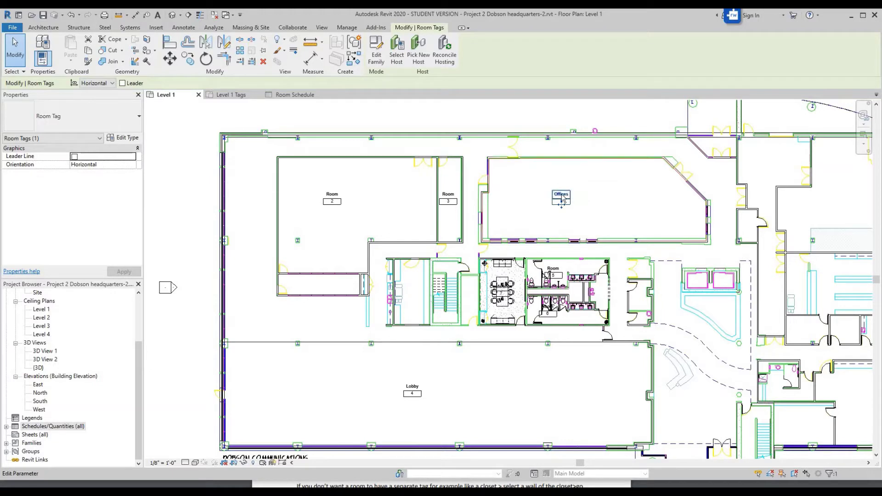
Step: Rename the large L-shaped room on the west side as "Admin." through its room tag
left_click(333, 196)
left_click(333, 194)
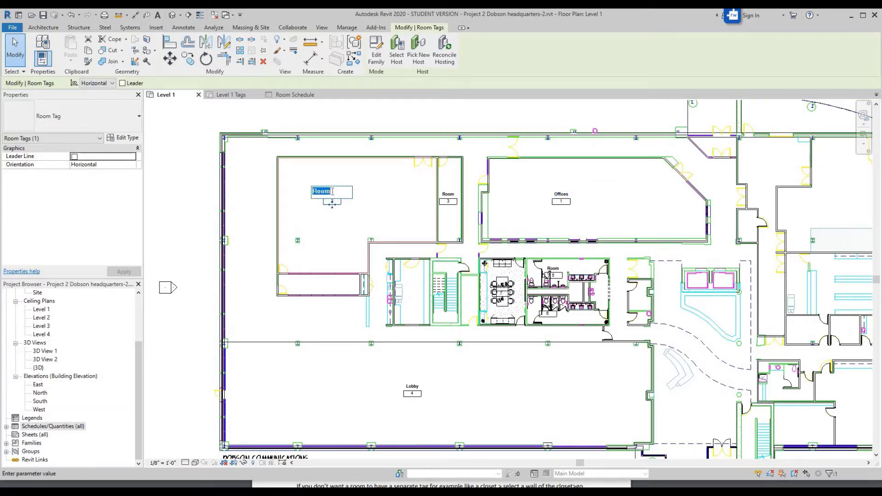
key("BackSpace")
key("Return")
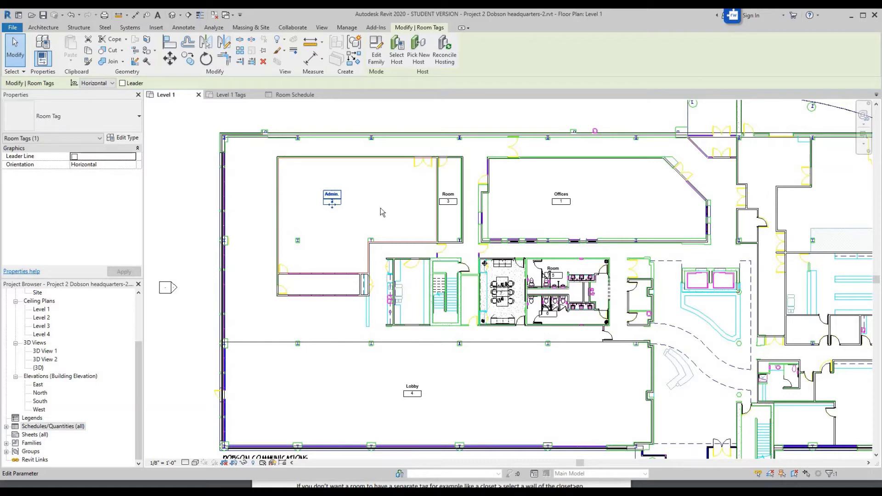
Step: Set the room number of Offices to 101 in its room tag
scroll(569, 212, "up", 3)
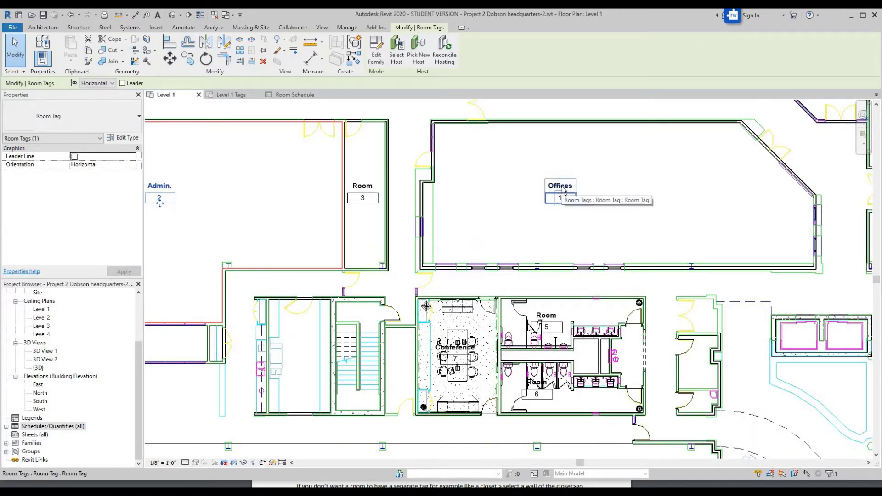
left_click(567, 188)
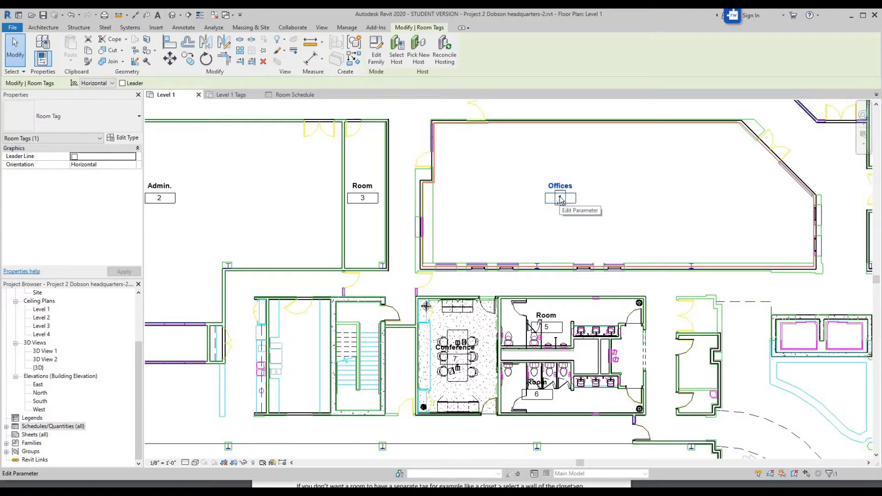
left_click(560, 198)
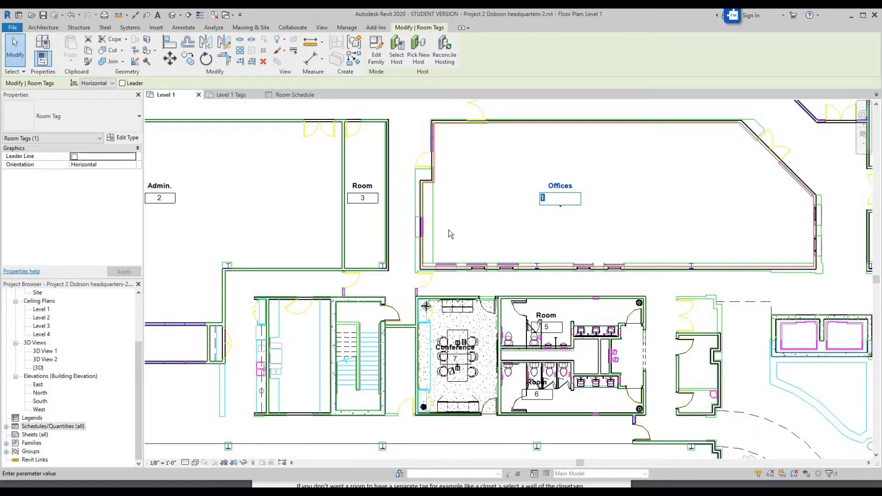
type("1")
Step: Set the number of the narrow room between Admin. and Offices to 103 in its room tag
left_click(368, 201)
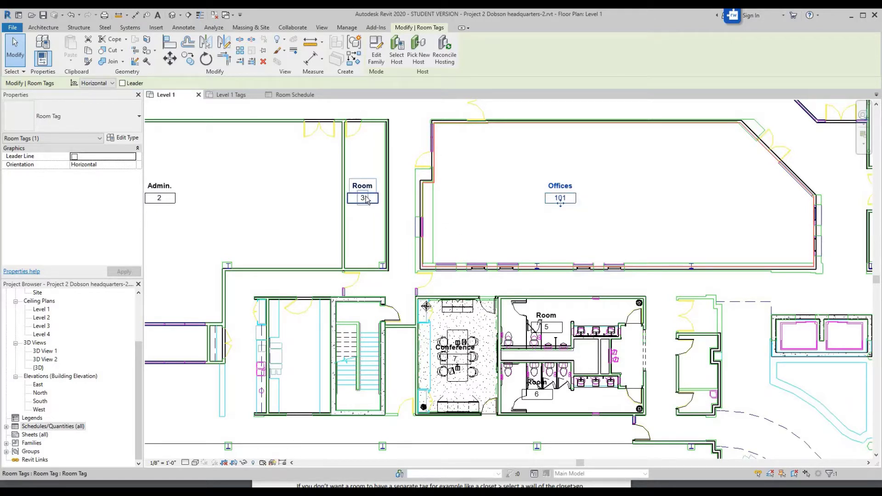
left_click(367, 198)
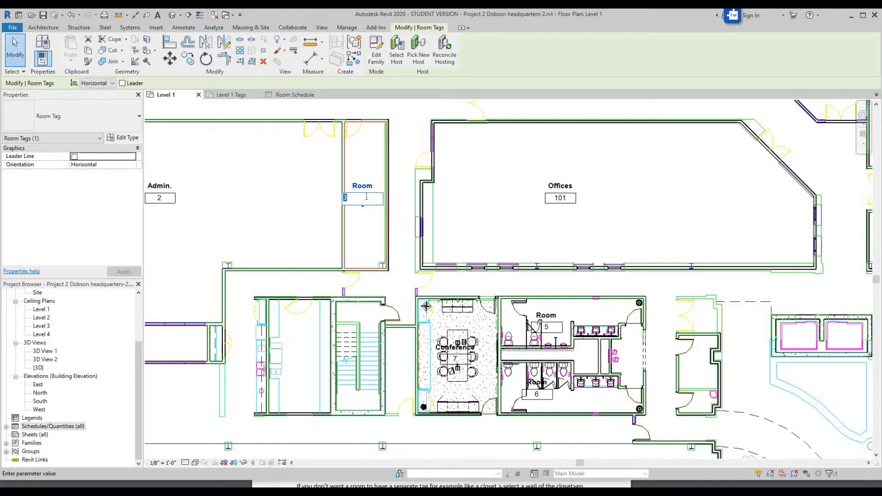
type("103")
key("Return")
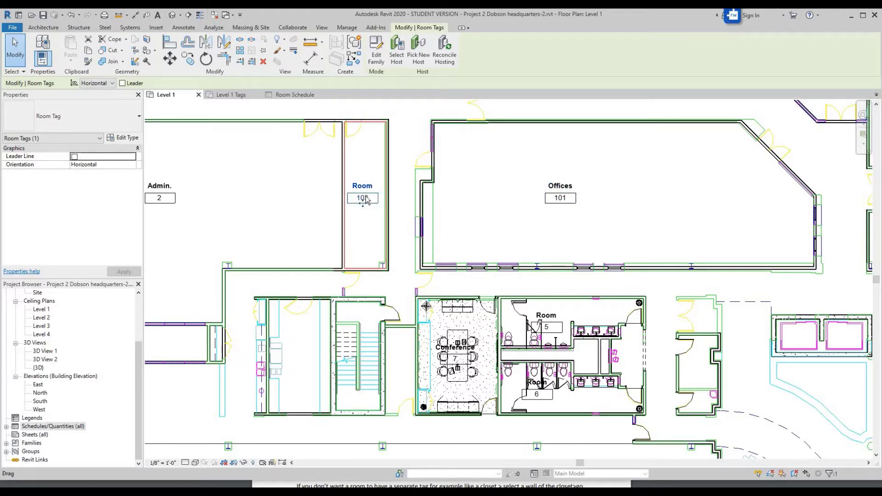
Step: Set the room number of Admin. to 2102 in its room tag
left_click(161, 197)
left_click(161, 197)
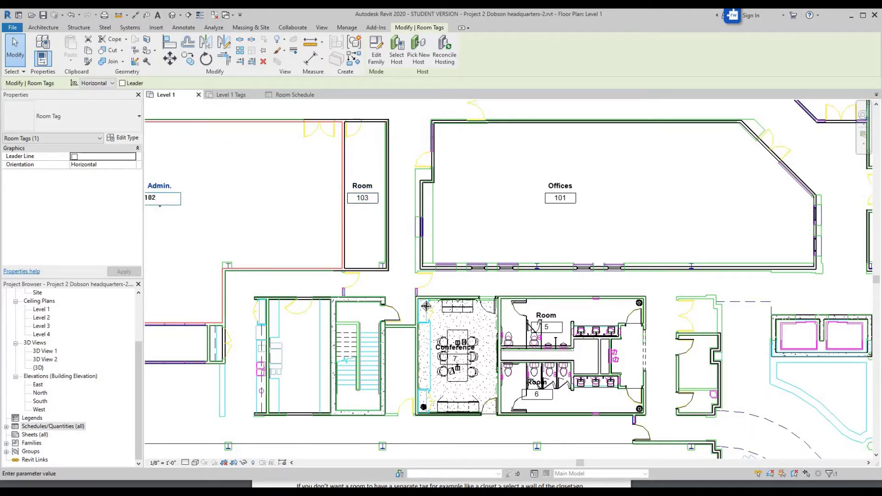
scroll(157, 209, "down", 3)
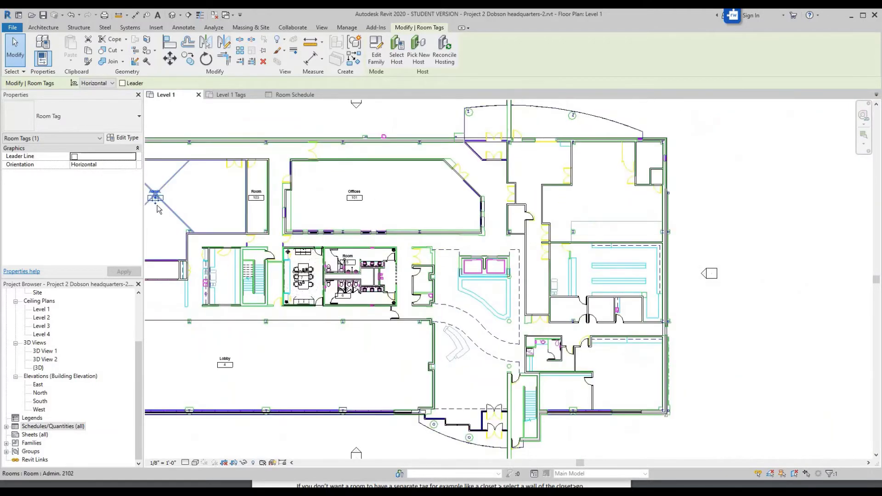
Step: Try to change the room number of Admin. to 102 in its room tag
scroll(157, 209, "up", 3)
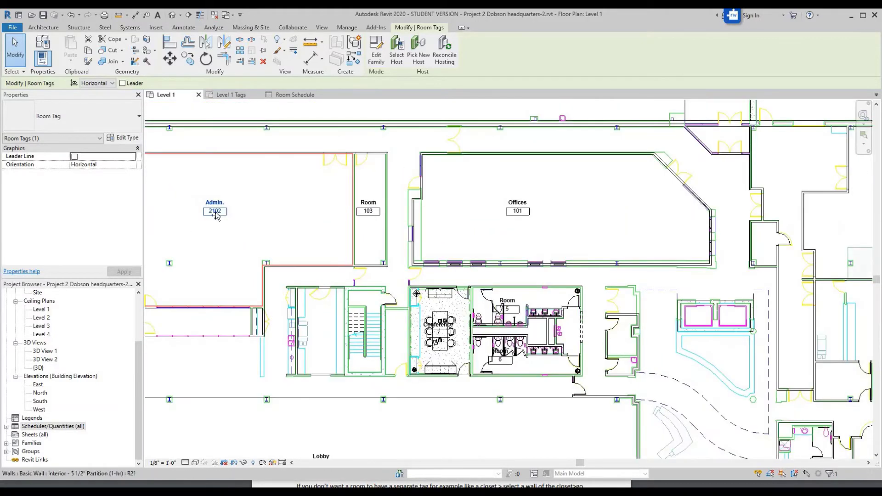
scroll(216, 216, "up", 3)
left_click(233, 216)
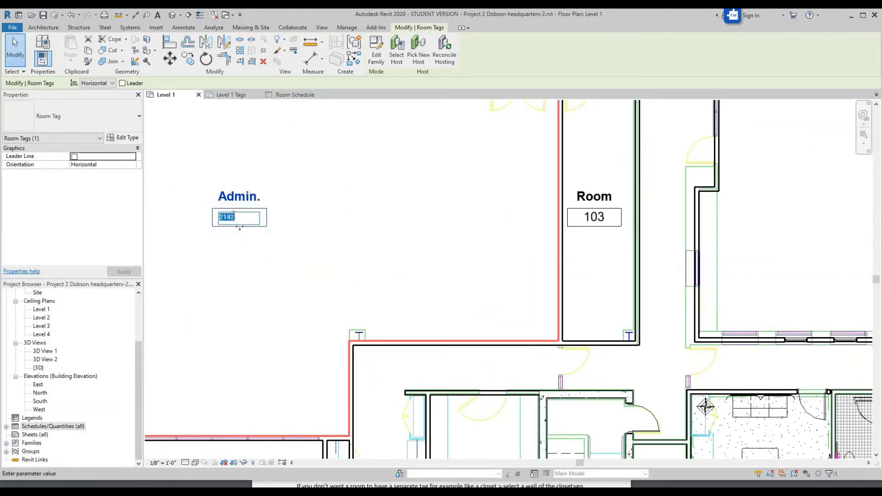
left_click(232, 217)
scroll(325, 225, "down", 5)
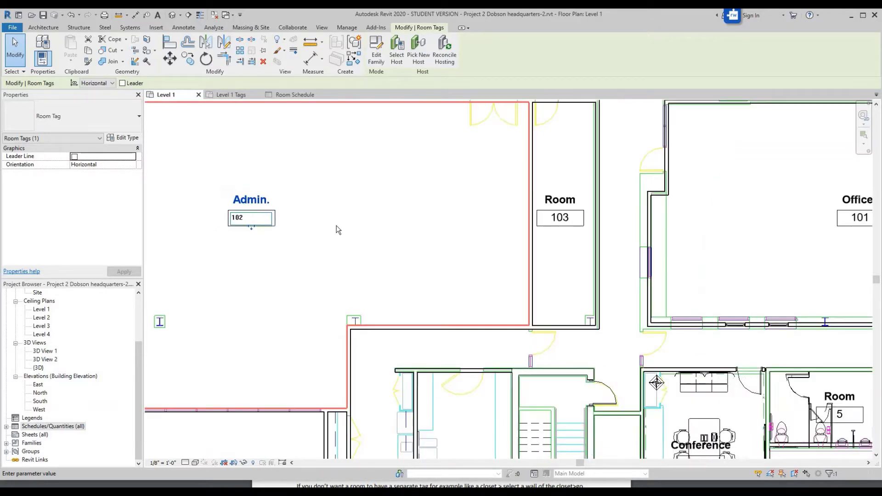
scroll(245, 323, "up", 2)
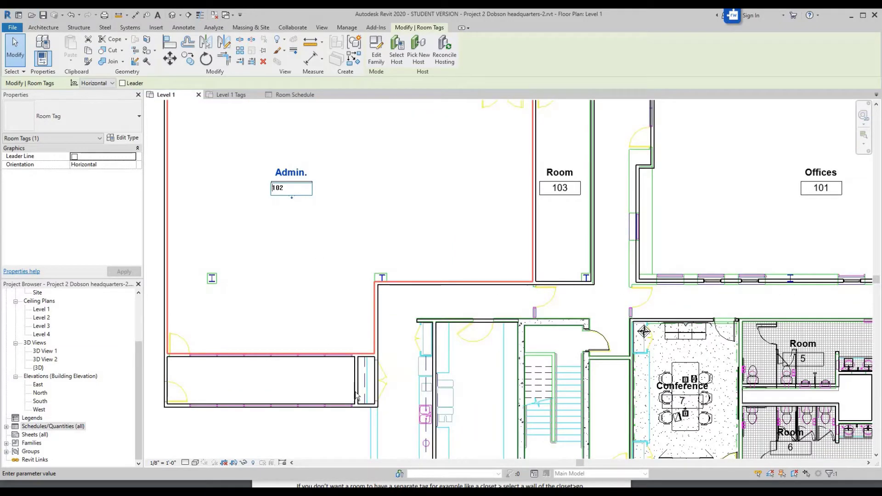
Step: Place a tagged room in the long narrow space directly south of the Admin. room
left_click(43, 27)
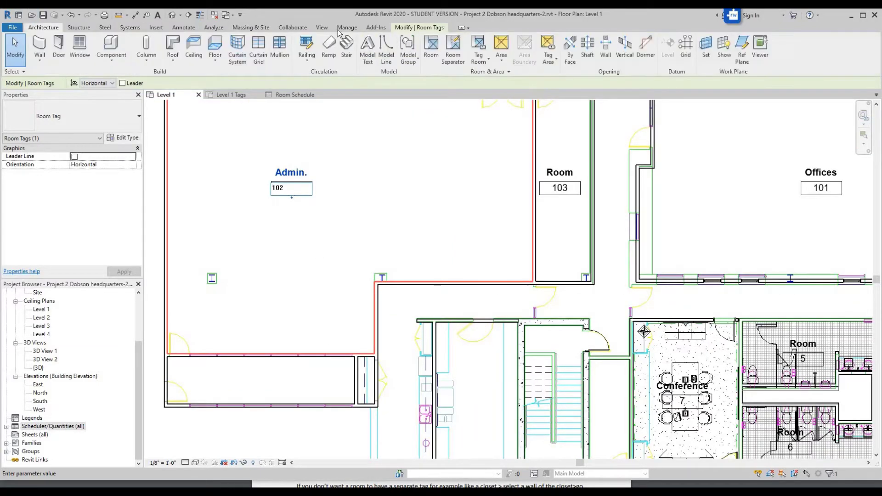
left_click(434, 46)
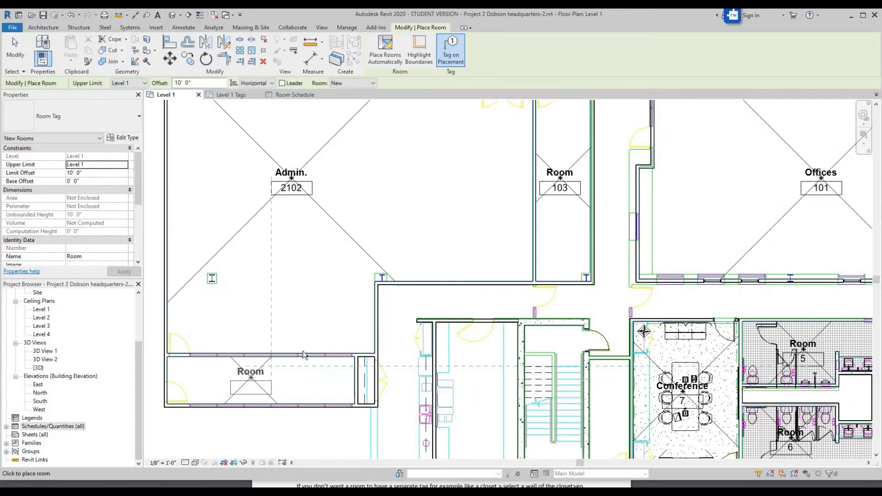
scroll(367, 382, "up", 1)
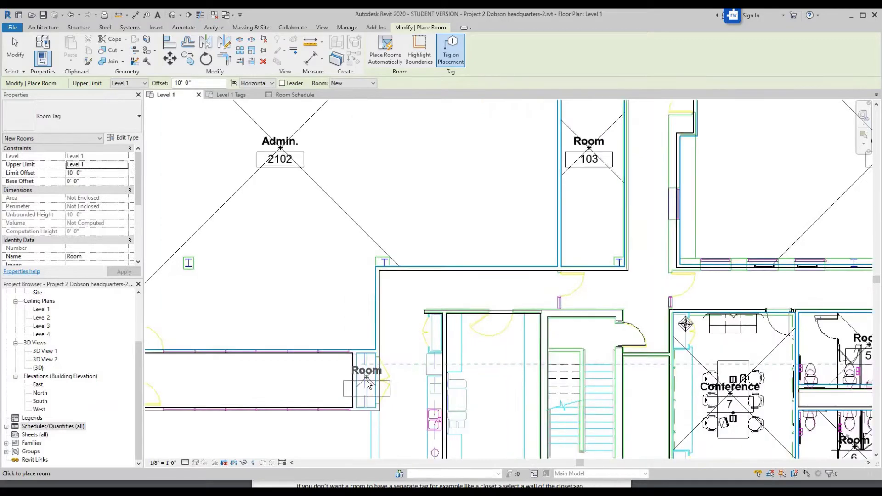
scroll(367, 382, "up", 1)
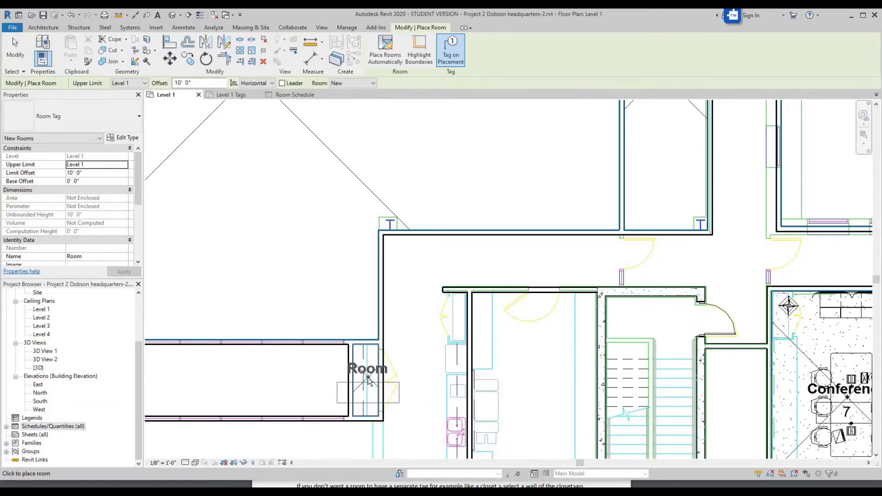
scroll(367, 379, "down", 2)
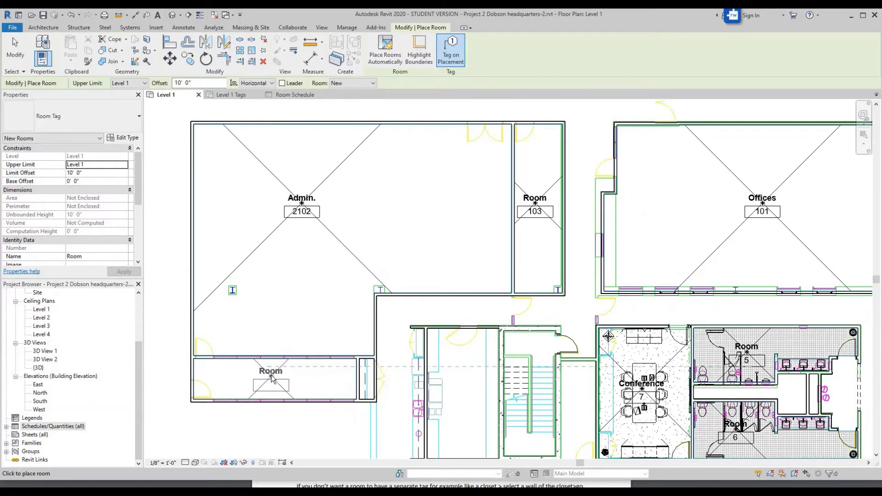
left_click(271, 378)
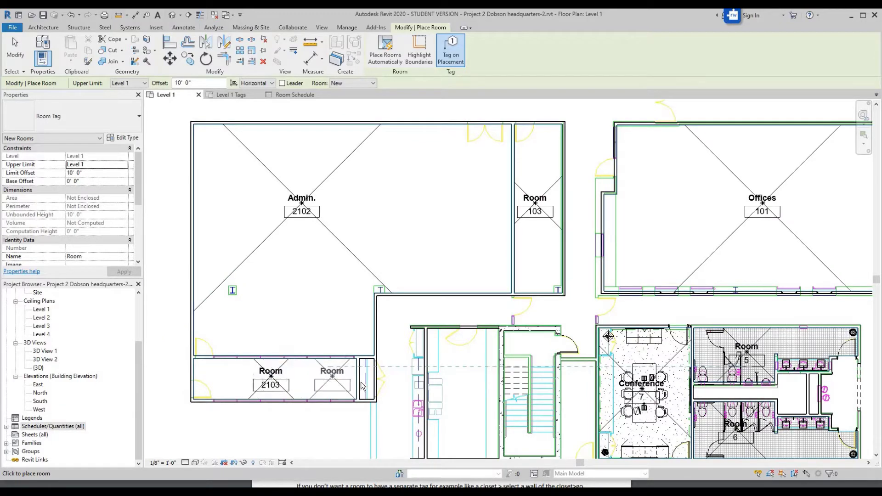
Step: Turn off Room Bounding for the partition wall between the narrow room south of Admin. and its adjoining closet
scroll(363, 377, "up", 3)
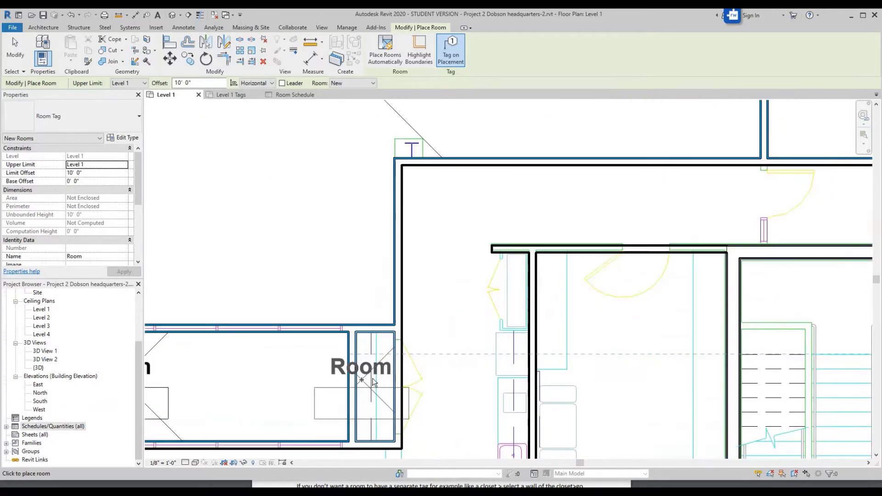
scroll(363, 377, "down", 1)
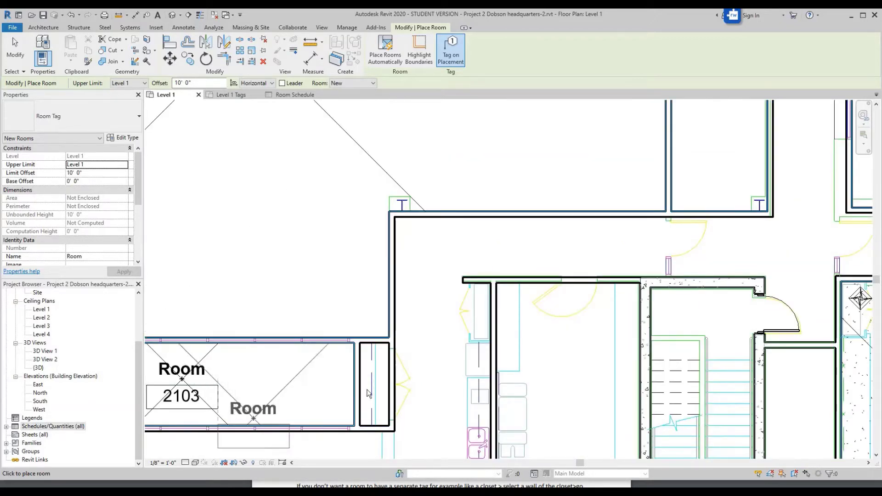
scroll(242, 364, "down", 2)
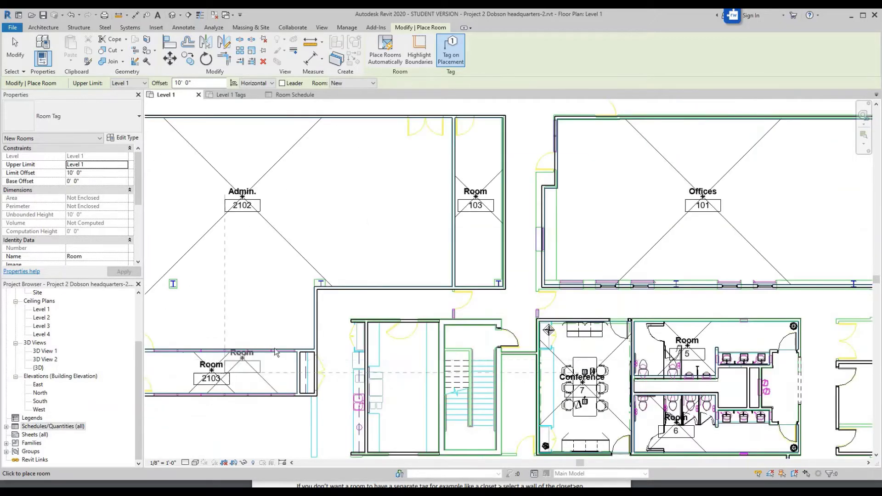
left_click(15, 49)
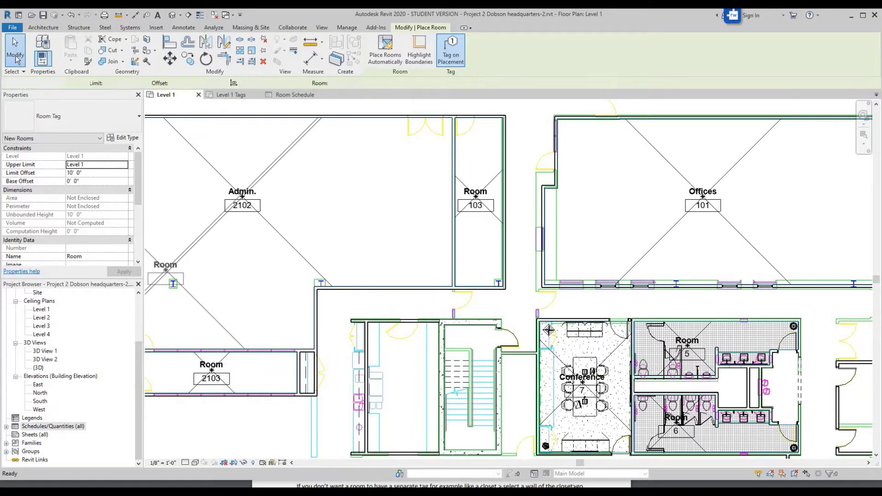
left_click(298, 376)
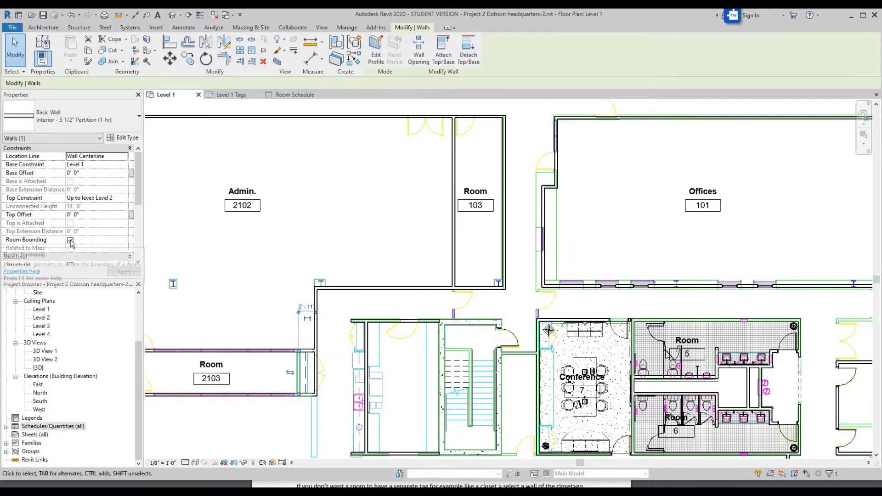
left_click(70, 240)
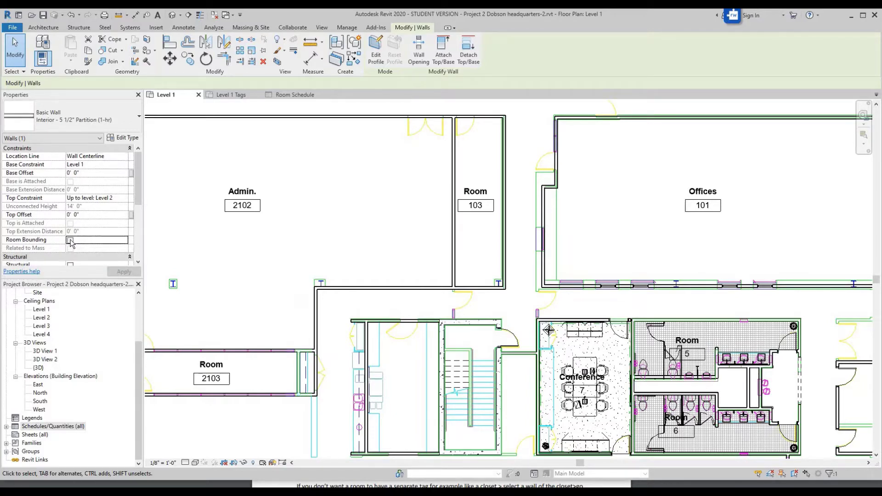
Step: Move the room tag of the narrow room south of Admin. eastward, closer to the adjoining closet
left_click(253, 297)
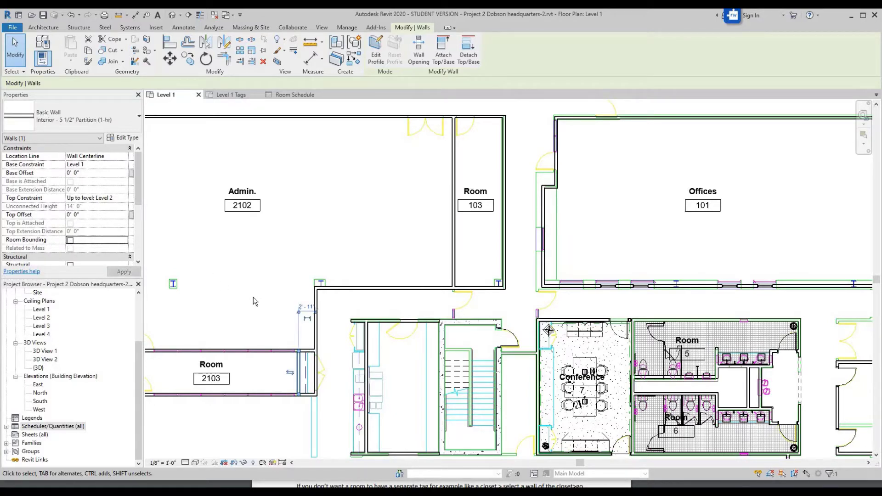
left_click(221, 370)
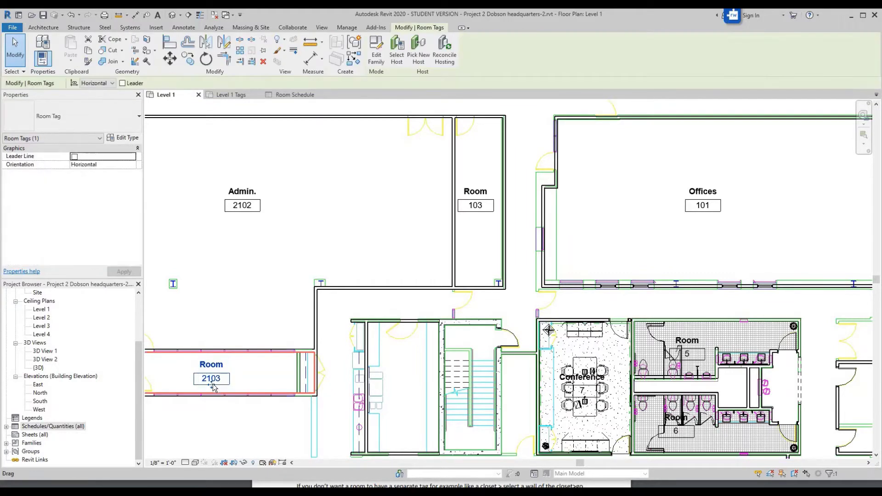
left_click_drag(211, 388, 258, 386)
left_click(175, 378)
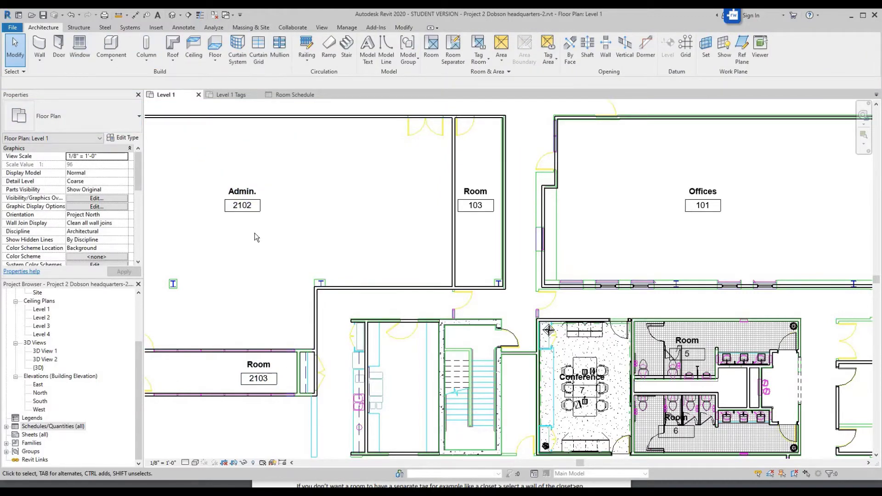
scroll(307, 323, "down", 4)
scroll(289, 334, "up", 4)
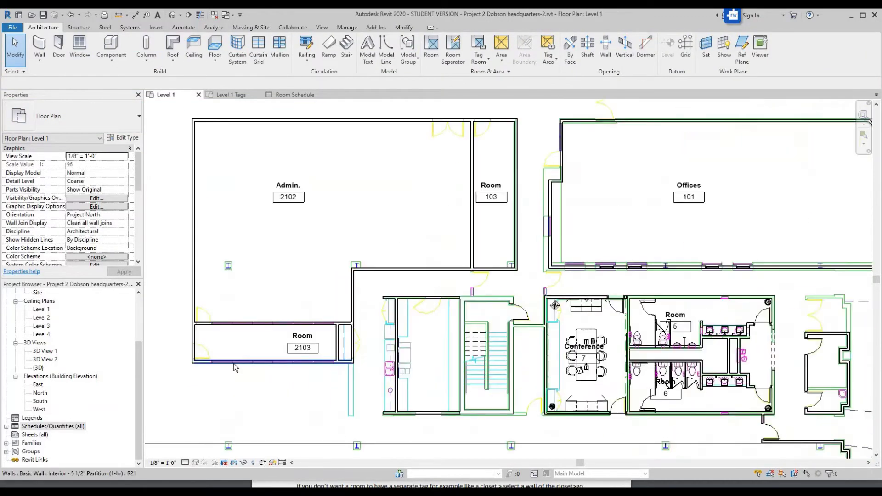
Step: Check with the Room tool how far the narrow room south of Admin. extends into its adjoining closet, without placing a room
left_click(429, 50)
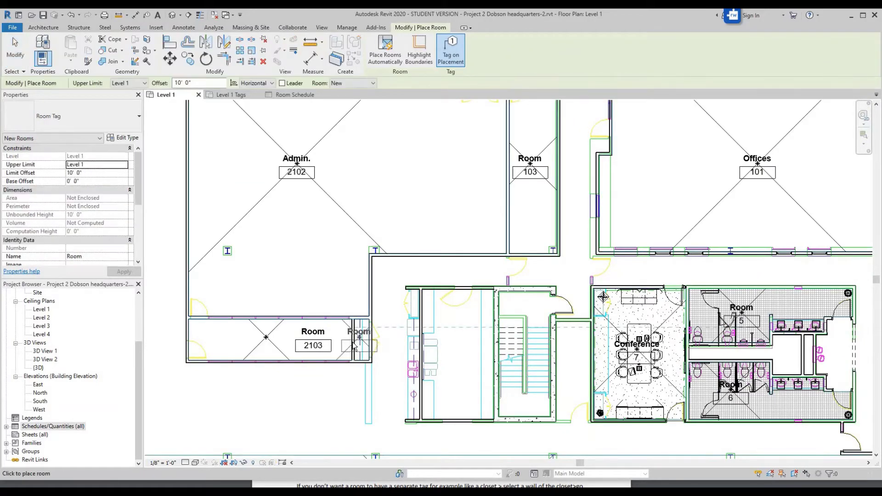
scroll(361, 340, "up", 3)
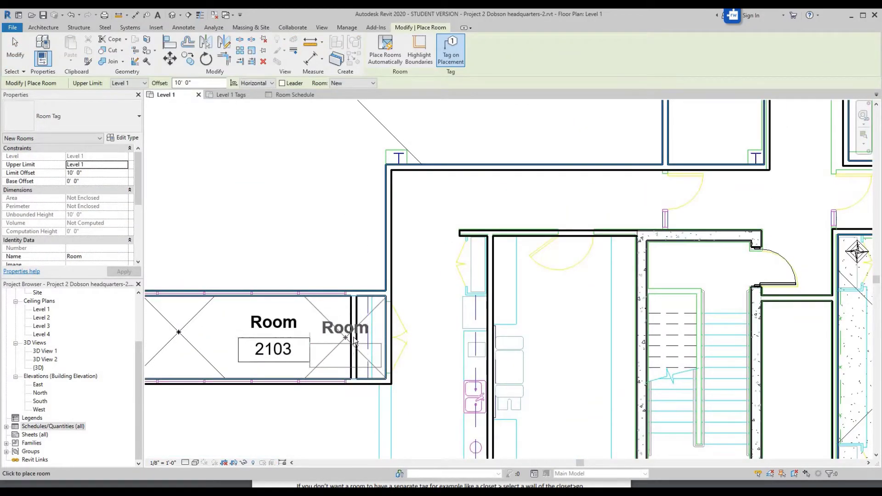
scroll(329, 336, "down", 2)
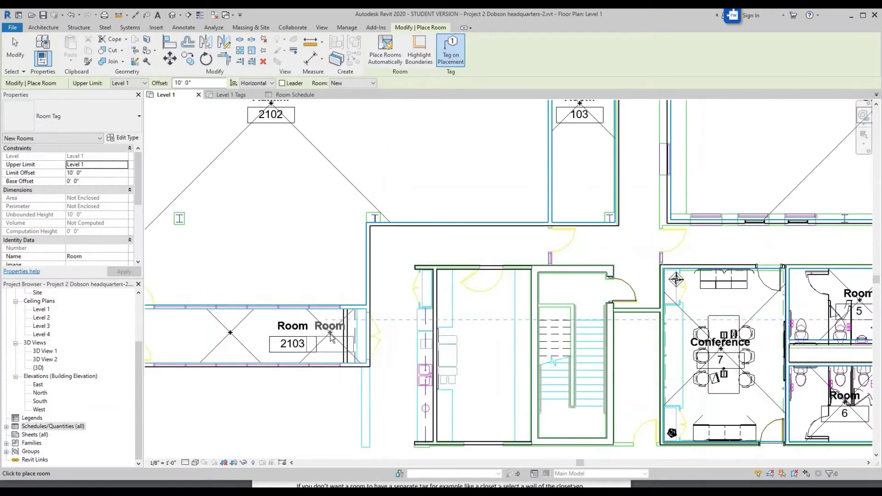
scroll(331, 337, "up", 1)
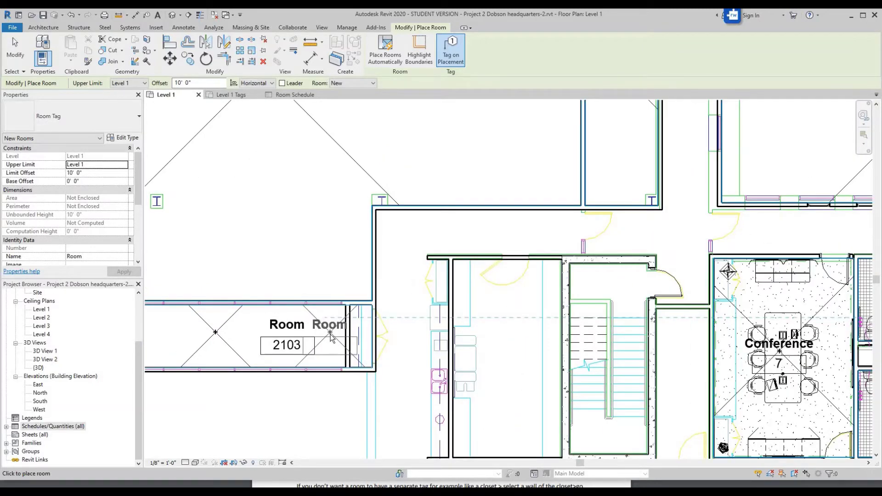
key("Escape")
key("Escape")
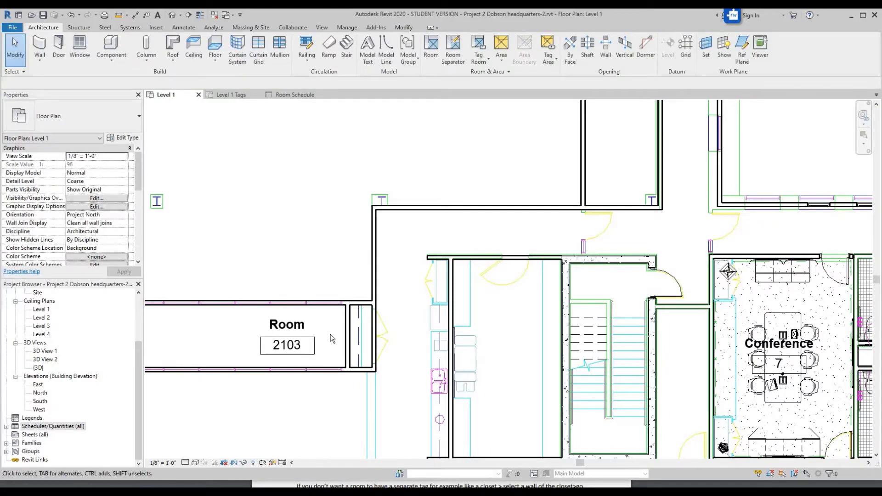
Step: Turn on Show Area in the type properties of the Admin. room tag
scroll(316, 333, "down", 2)
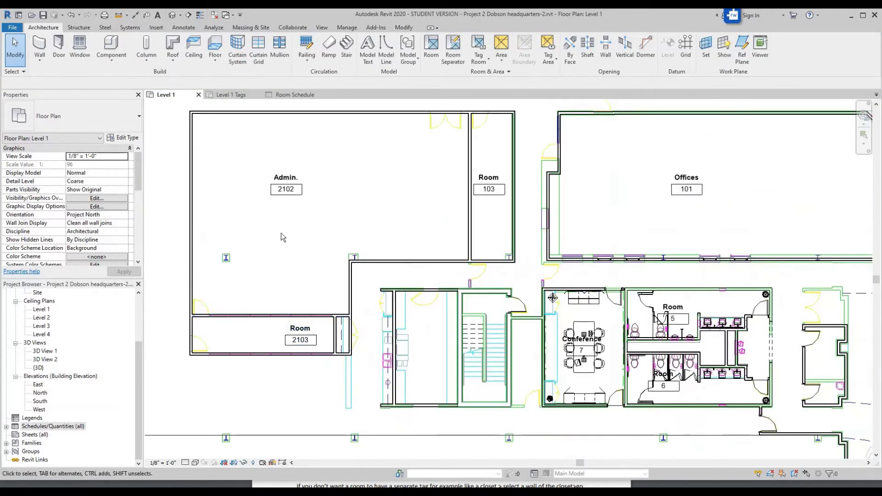
scroll(283, 235, "up", 2)
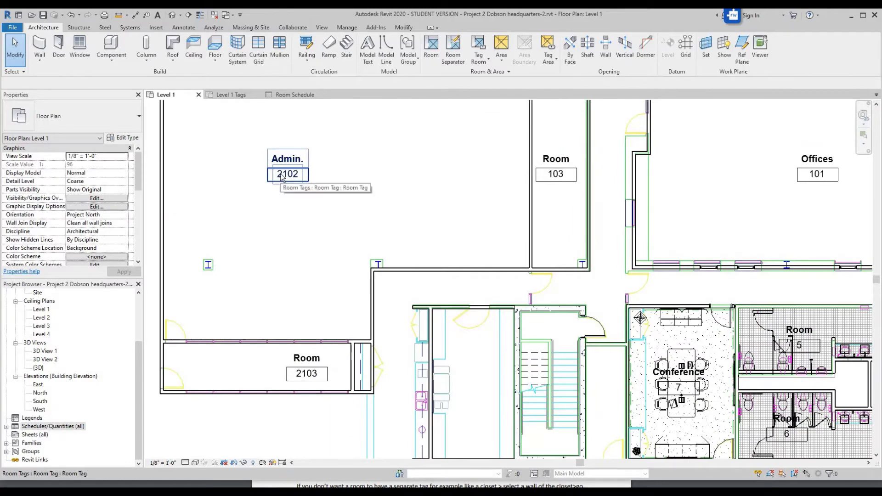
left_click(284, 177)
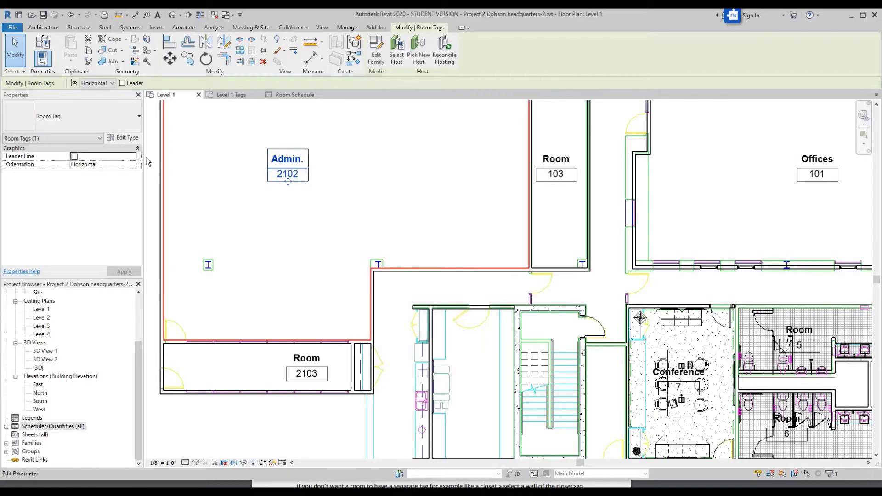
left_click(124, 137)
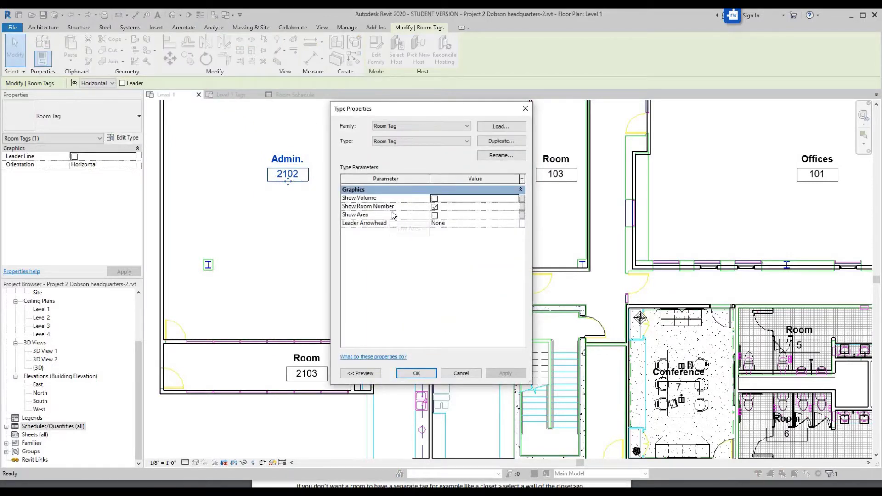
left_click(435, 215)
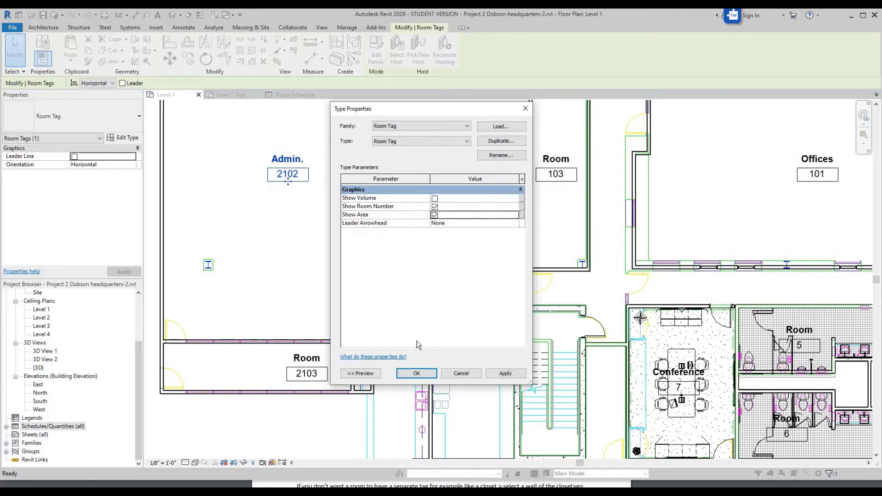
left_click(416, 373)
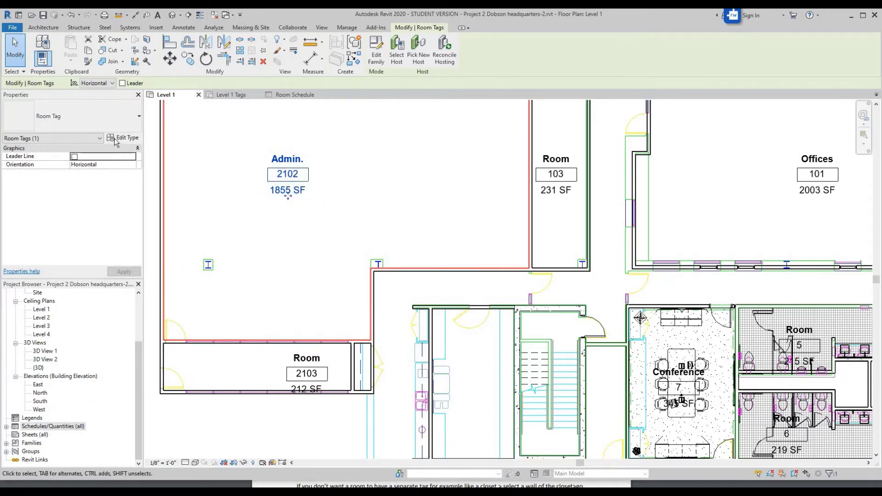
key("Escape")
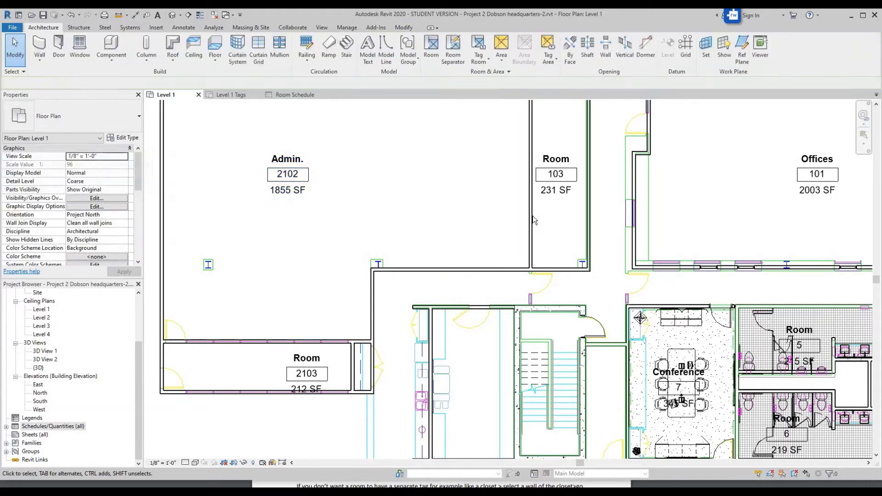
Step: Turn off Show Area in the type properties of the tag on room 103
left_click(568, 181)
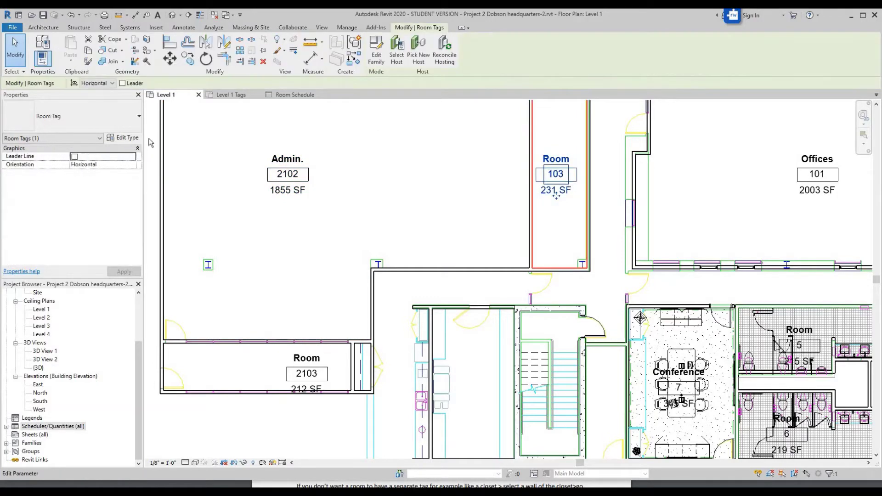
left_click(74, 116)
key("Escape")
key("Escape")
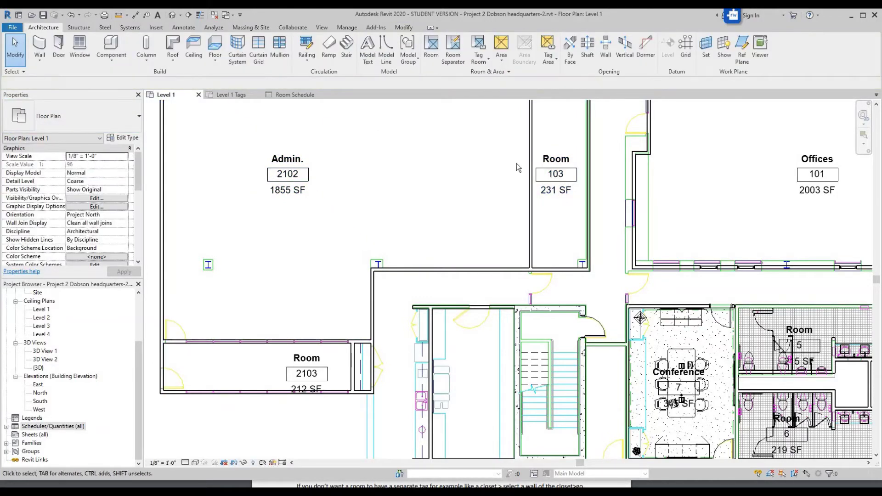
left_click(565, 174)
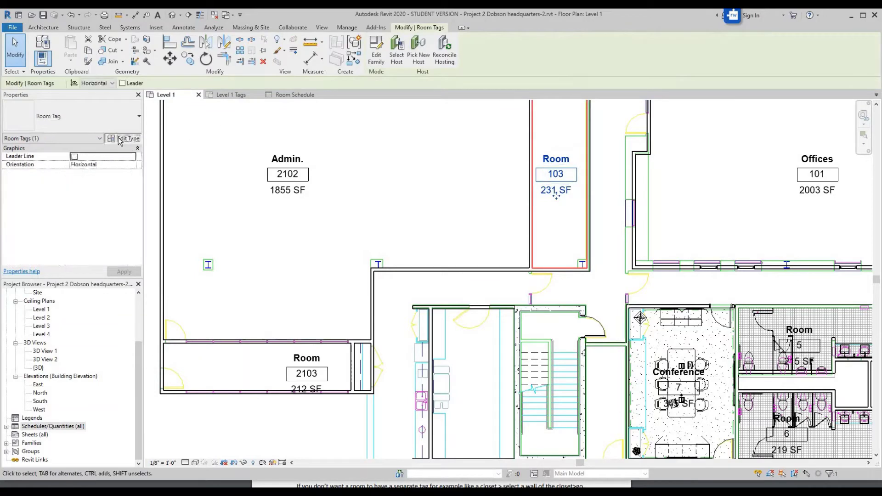
left_click(123, 138)
left_click(435, 215)
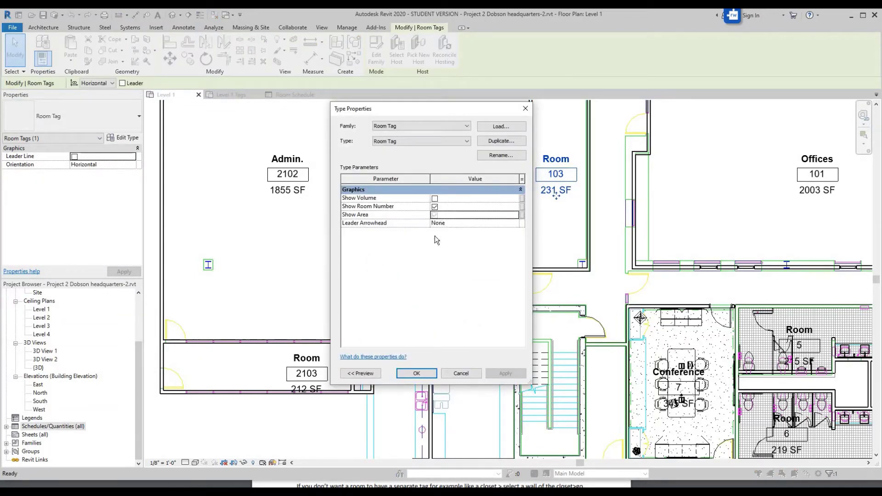
left_click(416, 373)
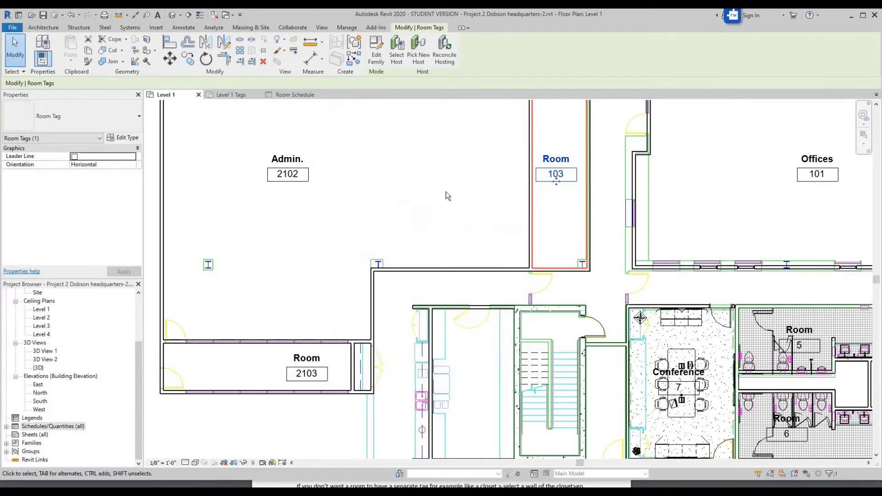
Step: Create a new schedule for the Rooms category in the New Construction phase
scroll(440, 194, "down", 3)
scroll(620, 190, "up", 2)
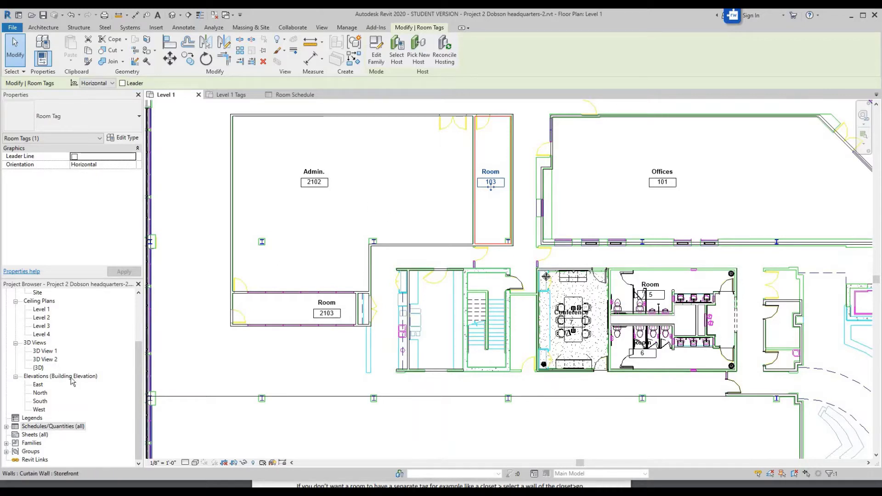
scroll(66, 327, "up", 2)
scroll(66, 329, "down", 1)
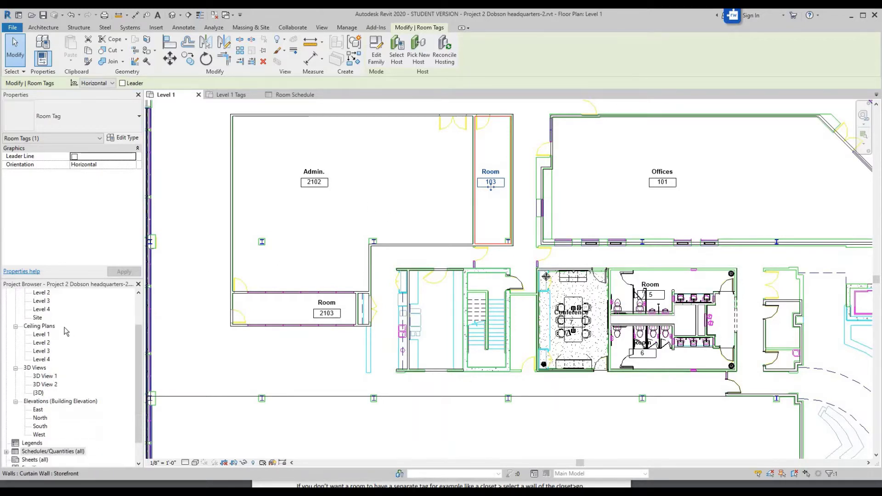
scroll(62, 367, "up", 2)
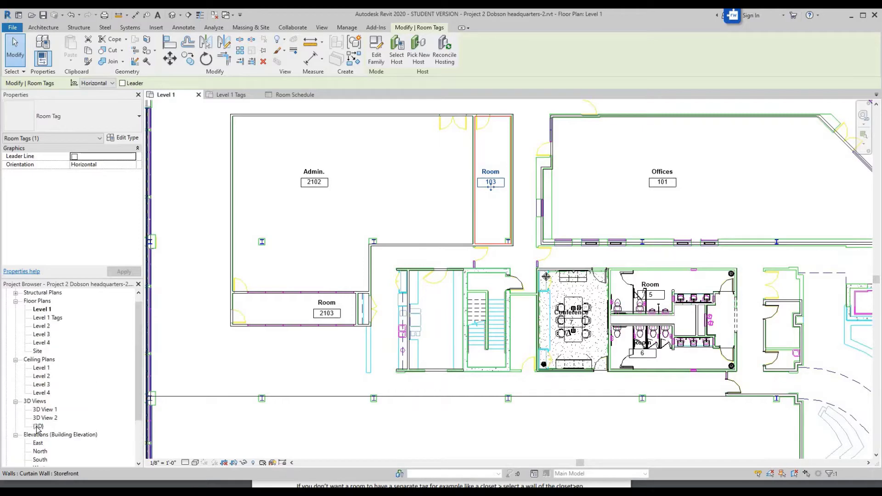
scroll(38, 428, "down", 3)
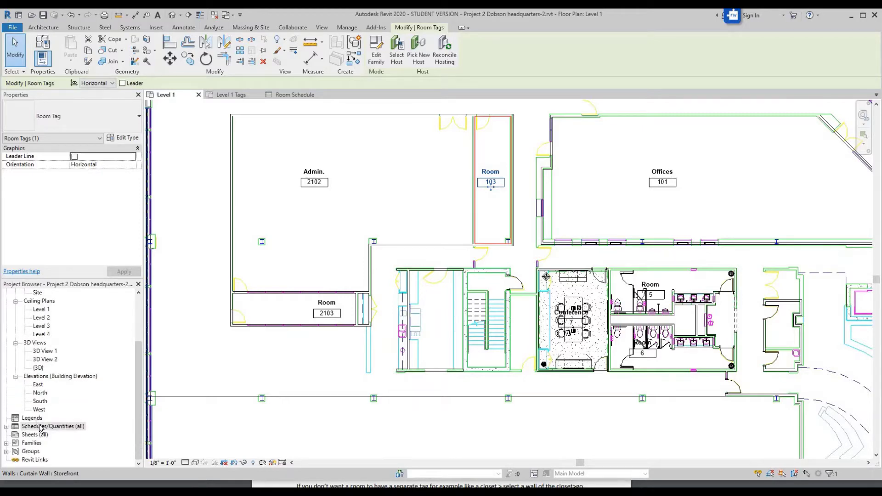
right_click(38, 427)
left_click(100, 309)
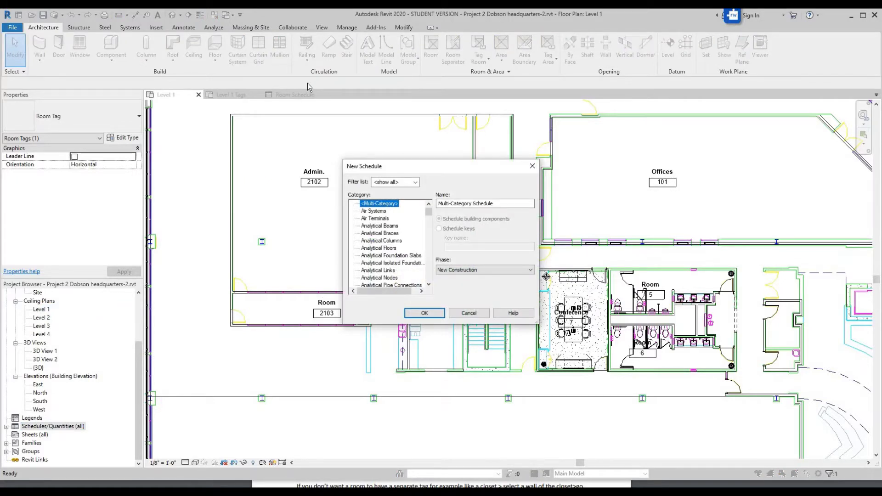
scroll(385, 240, "down", 3)
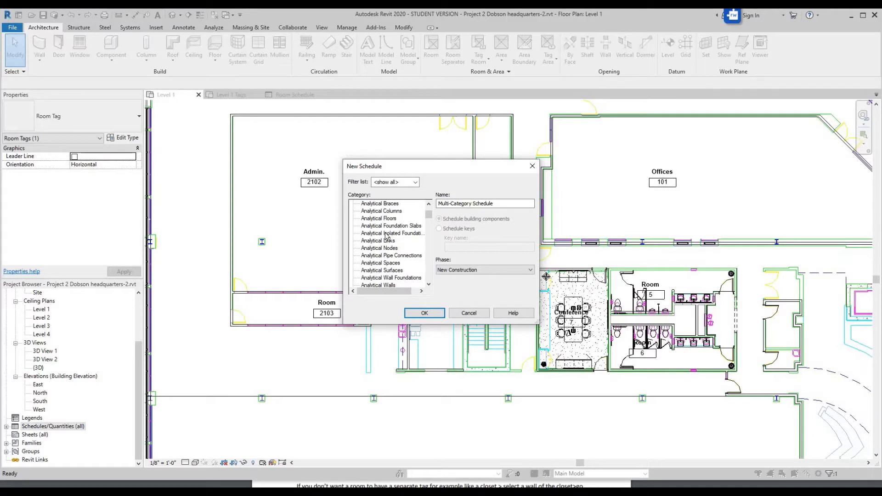
scroll(386, 237, "down", 1)
scroll(386, 236, "down", 14)
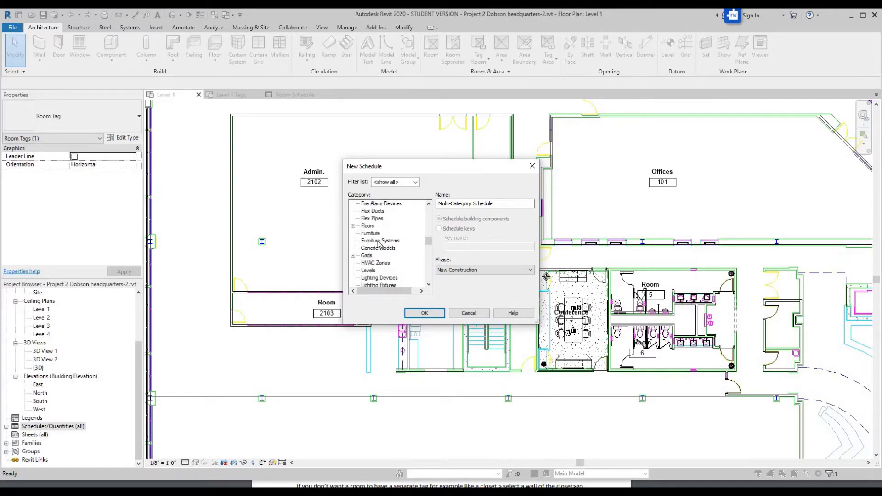
scroll(378, 242, "down", 1)
scroll(375, 234, "up", 1)
scroll(375, 229, "down", 10)
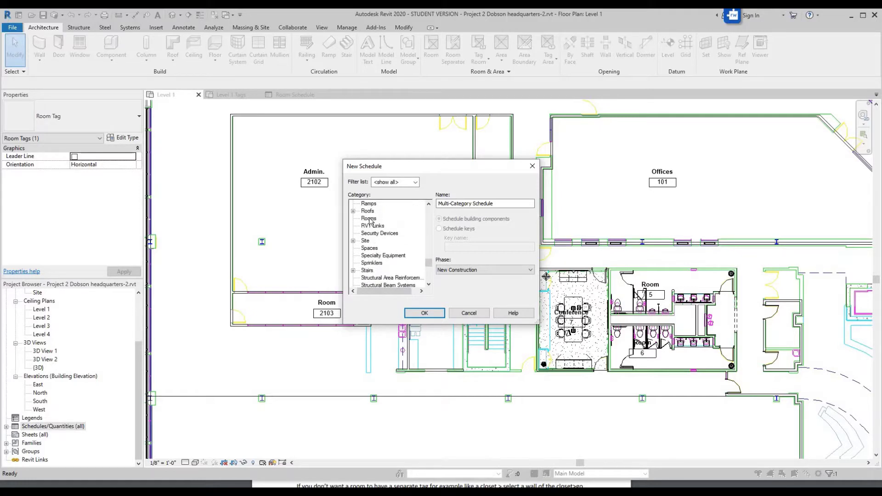
left_click(369, 218)
left_click(425, 313)
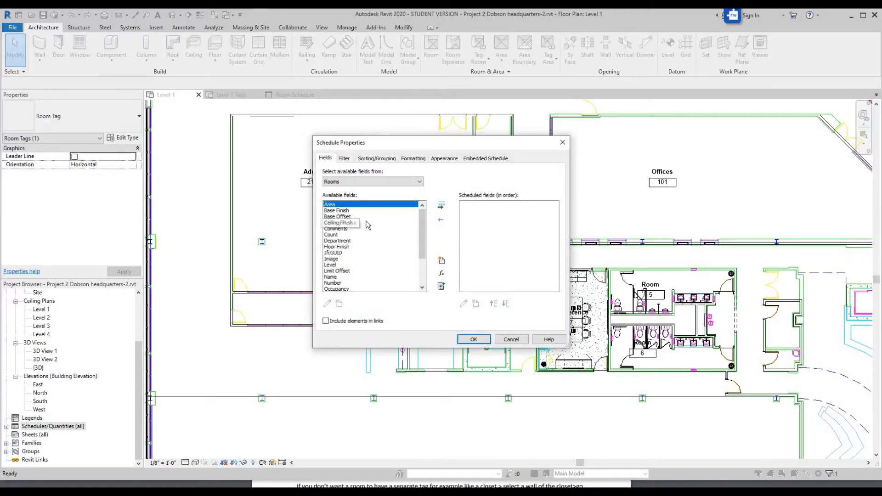
Step: Add the Number, Name and Area fields, in that order, to the room schedule
left_click(332, 283)
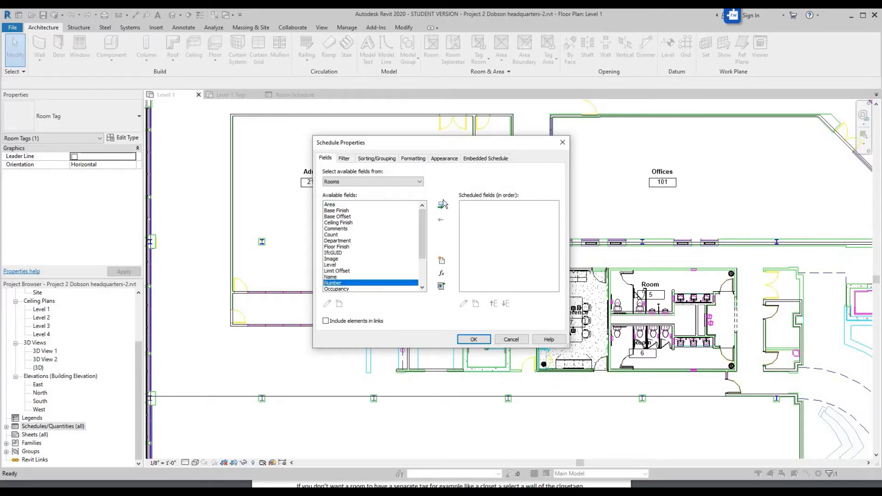
left_click(443, 207)
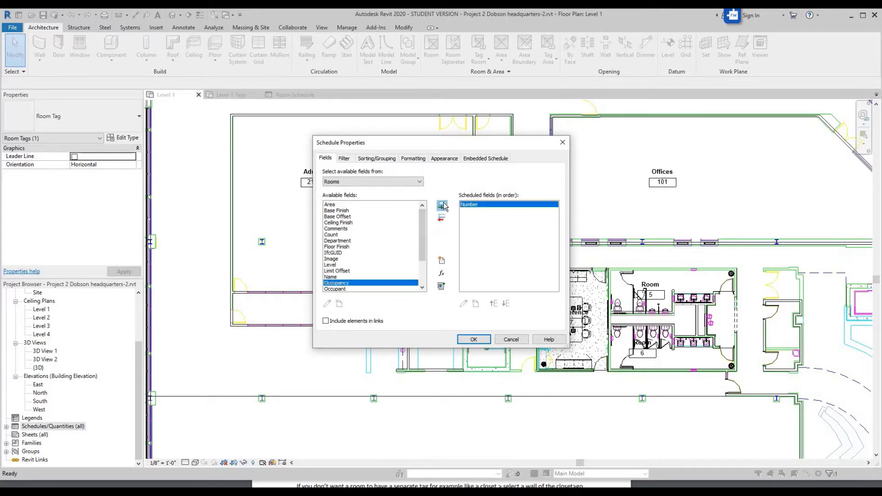
left_click(342, 277)
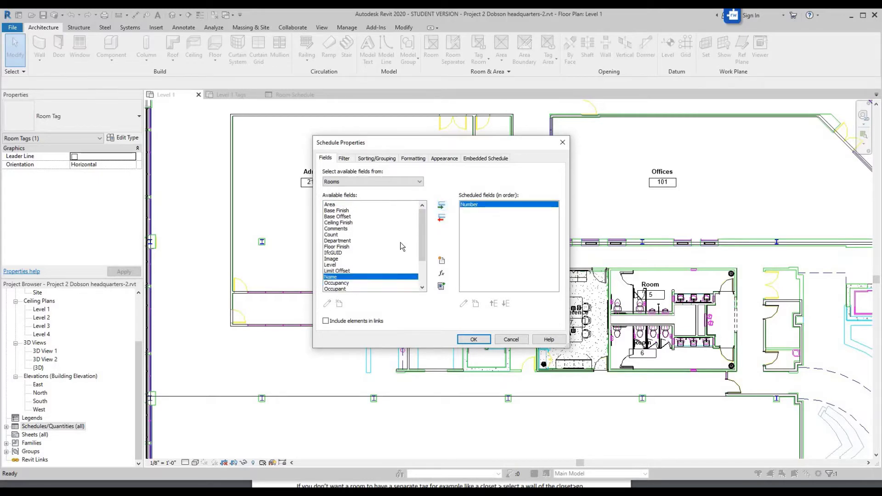
left_click(442, 206)
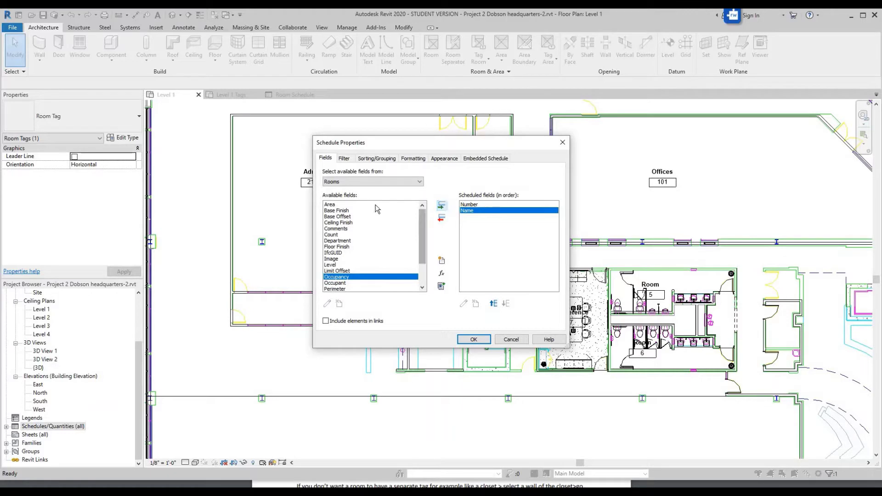
left_click(333, 204)
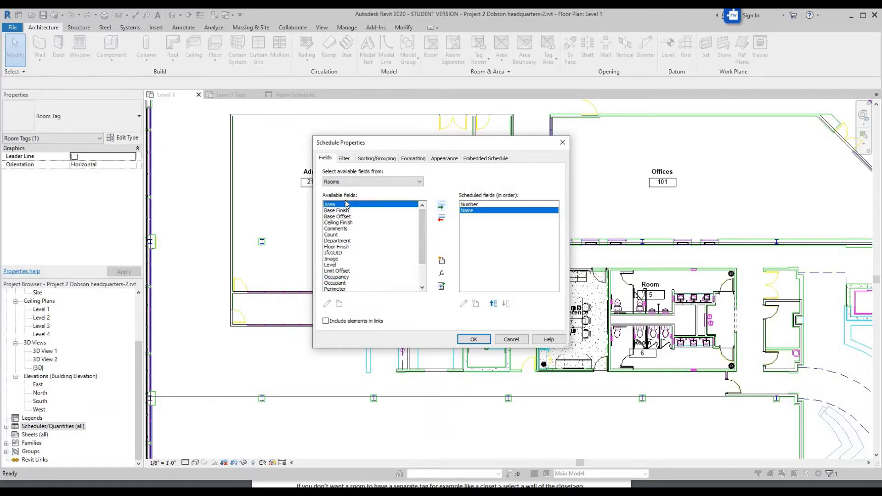
left_click(442, 206)
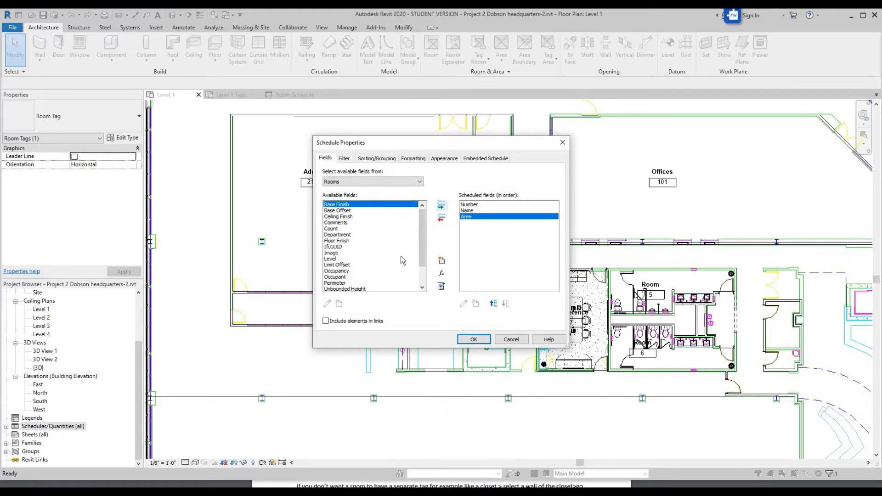
Step: Add the Wall Finish, Ceiling Finish, Floor Finish and Base Finish fields to the schedule after Area
scroll(341, 258, "down", 2)
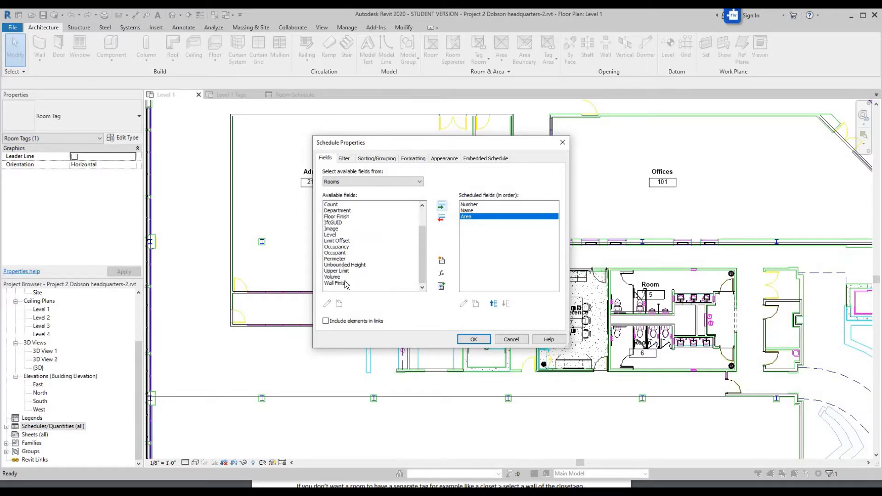
left_click(340, 282)
left_click(441, 205)
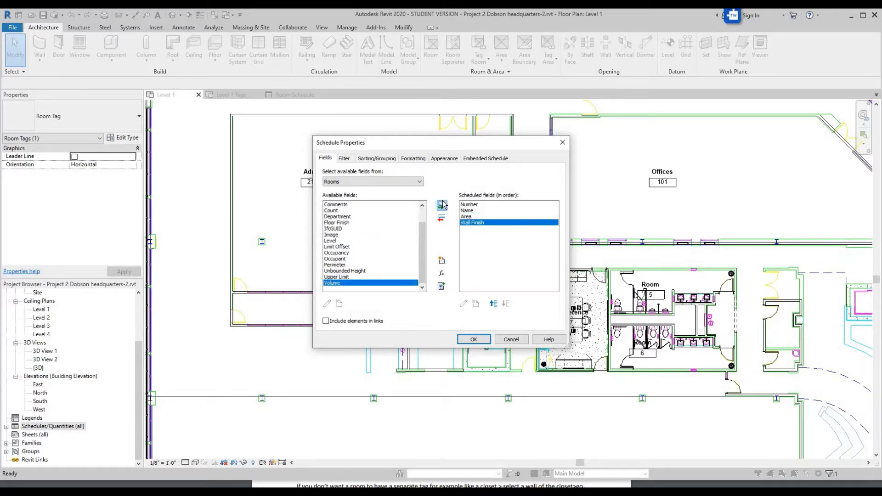
scroll(358, 258, "up", 2)
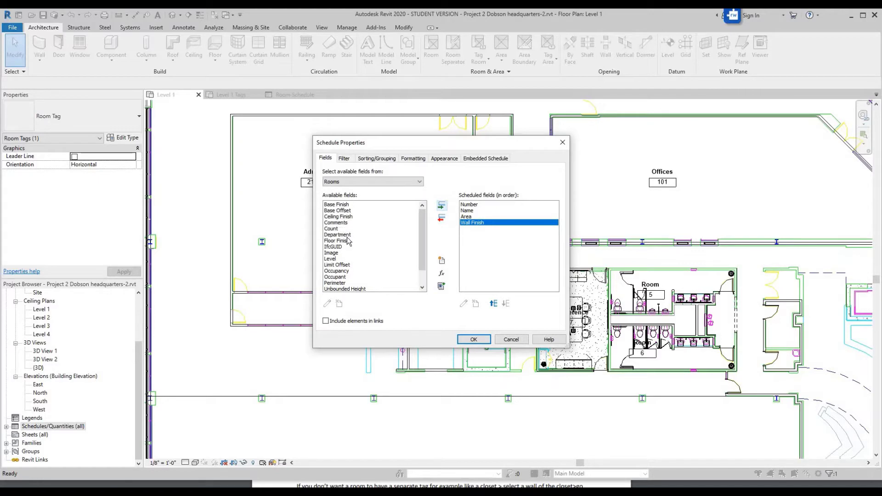
left_click(349, 216)
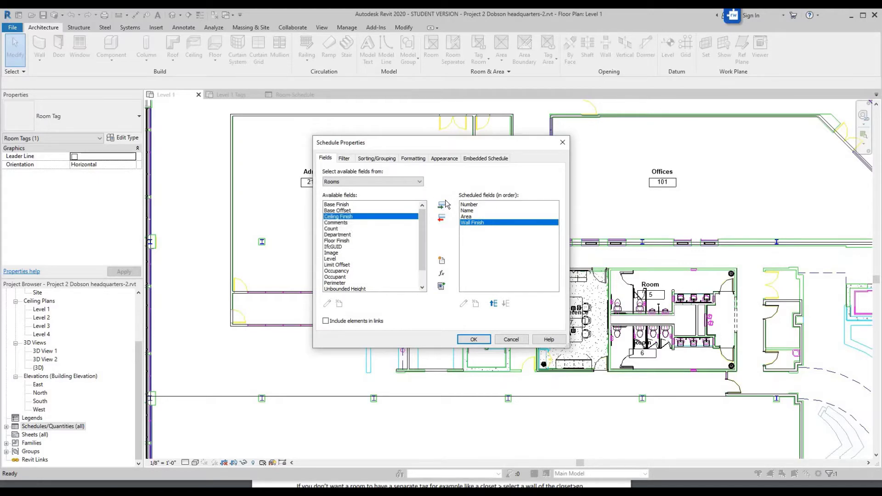
left_click(442, 206)
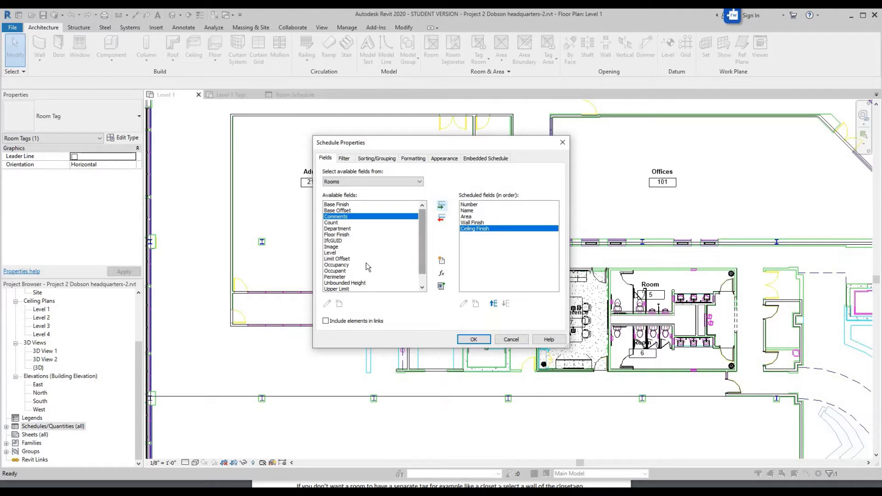
scroll(341, 261, "down", 1)
left_click(338, 222)
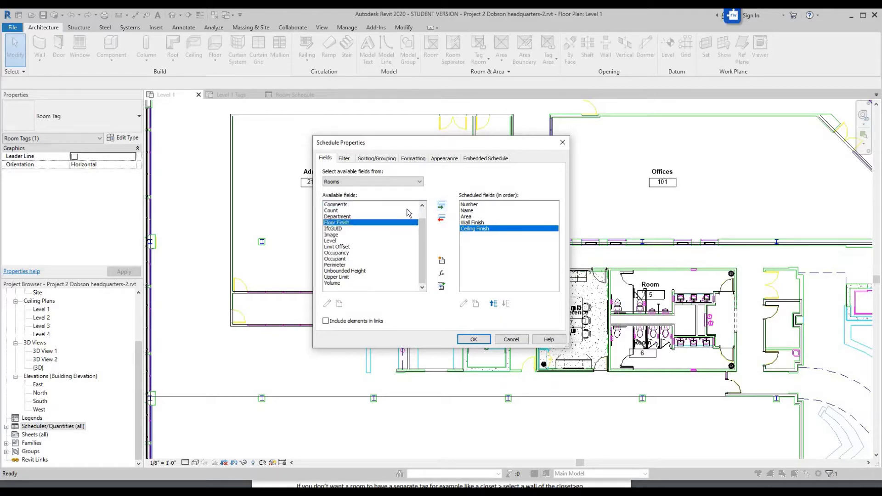
left_click(441, 206)
scroll(347, 262, "up", 1)
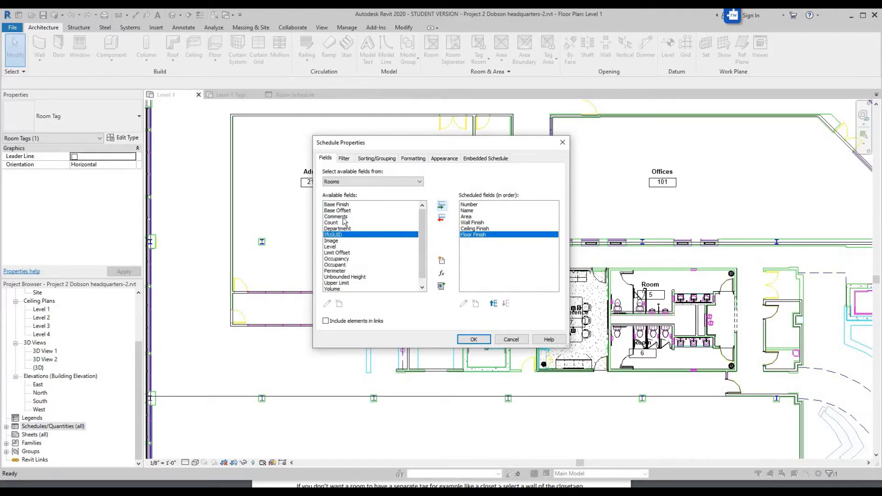
left_click(340, 205)
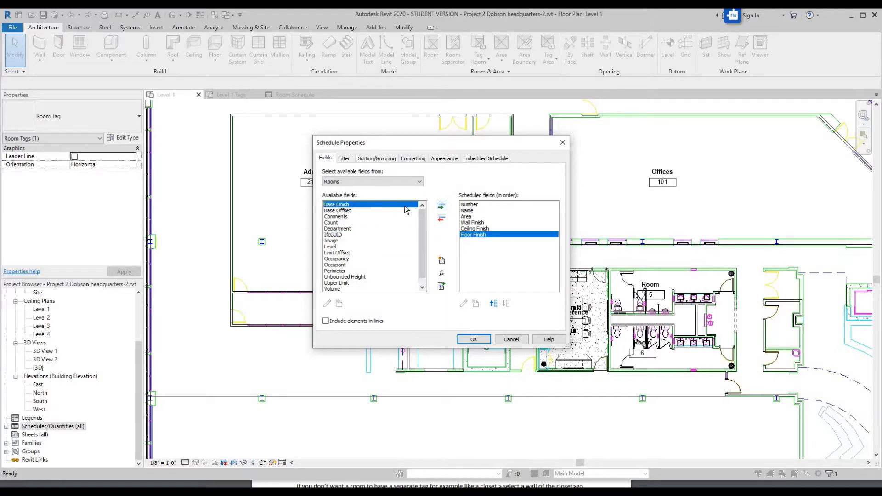
left_click(441, 206)
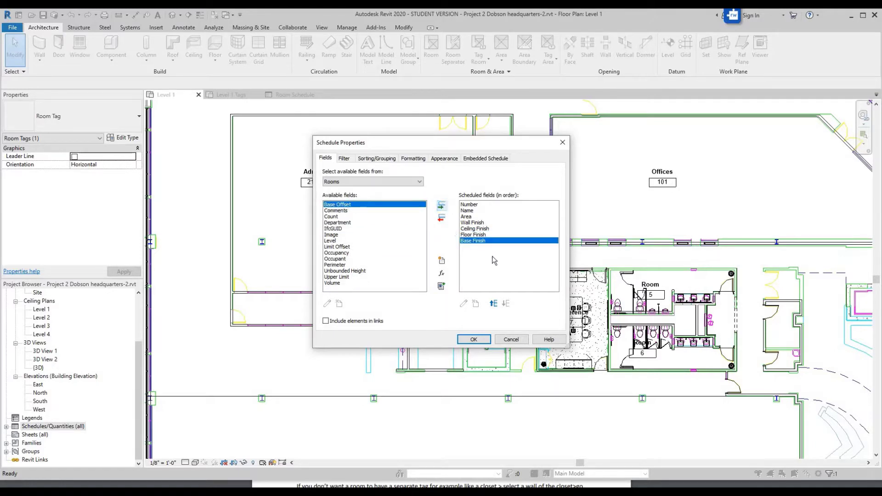
Step: Move Wall Finish up one place and back down in the scheduled field order, and accept the schedule properties
left_click(490, 227)
left_click(489, 222)
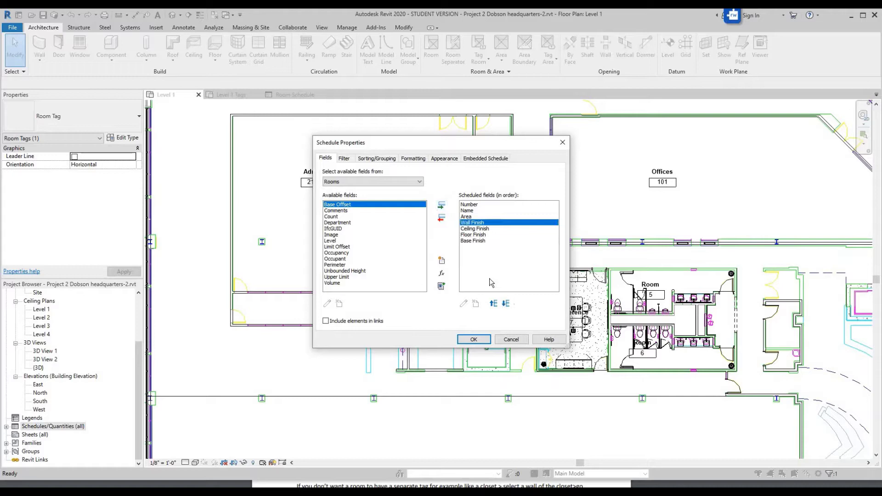
left_click(493, 304)
left_click(505, 304)
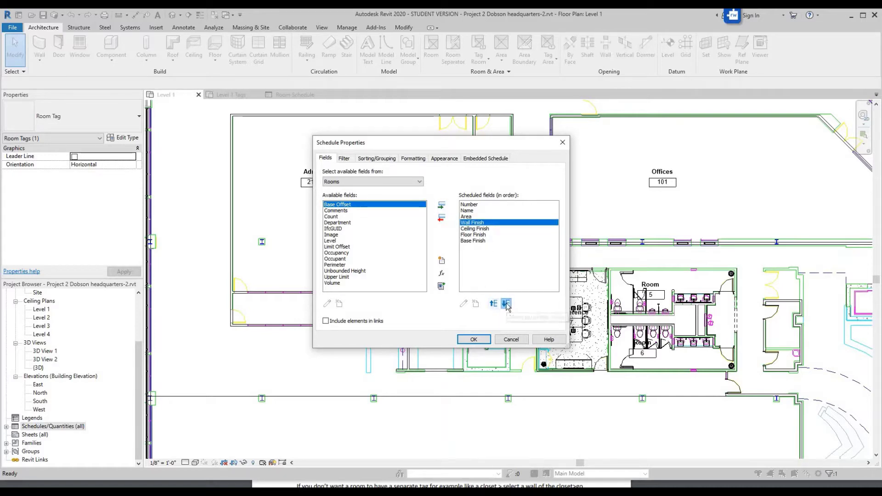
left_click(471, 340)
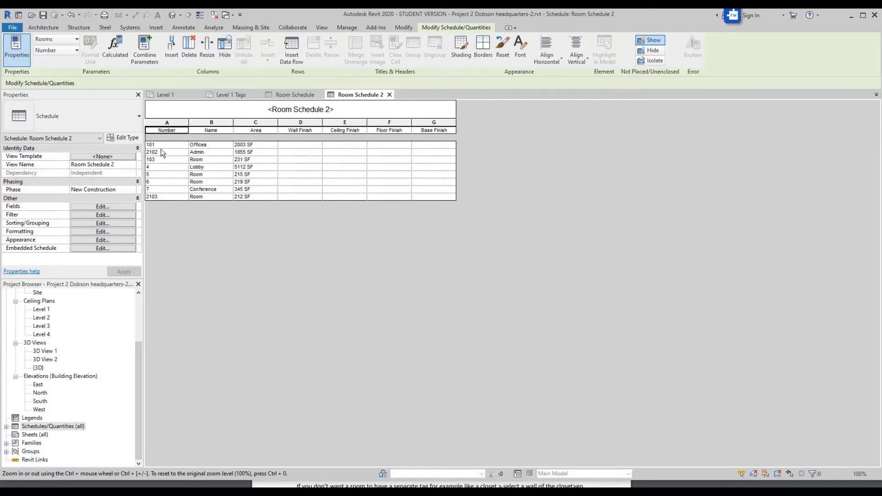
Step: For room 101 in the schedule, enter Paint as wall finish, Gypsum as ceiling finish and Wood as floor finish
left_click(294, 145)
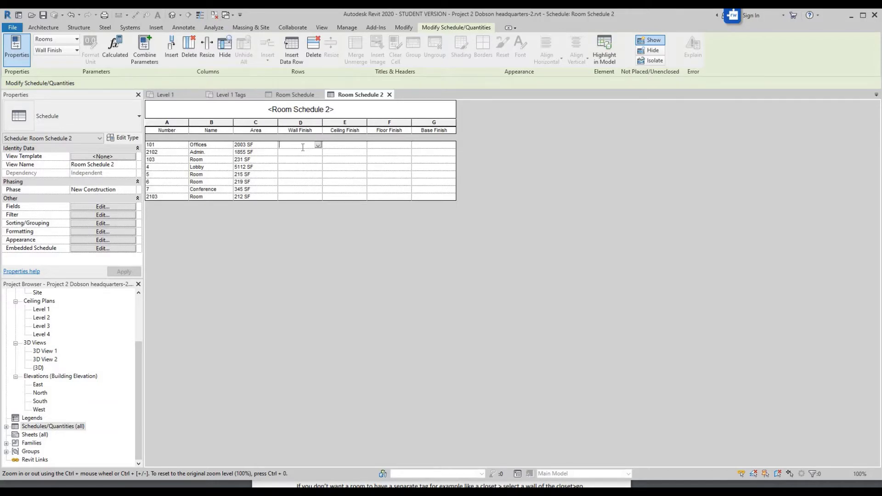
type("Paint")
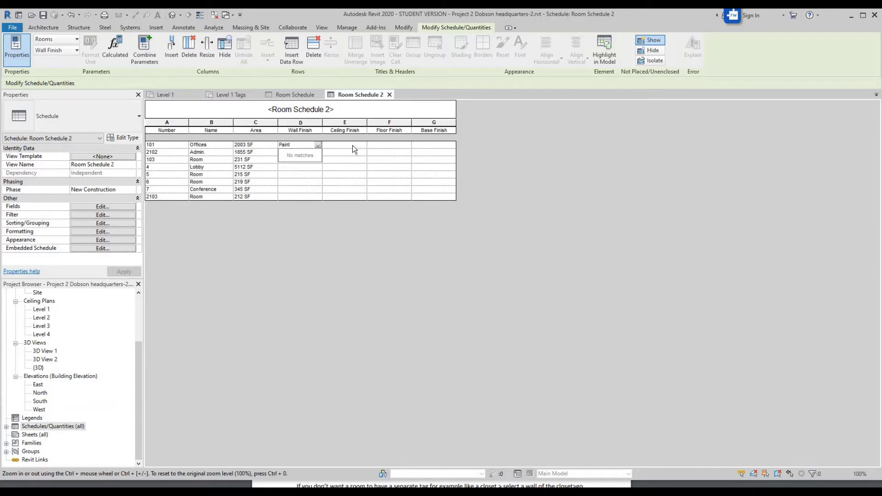
left_click(352, 146)
type("Gypsum")
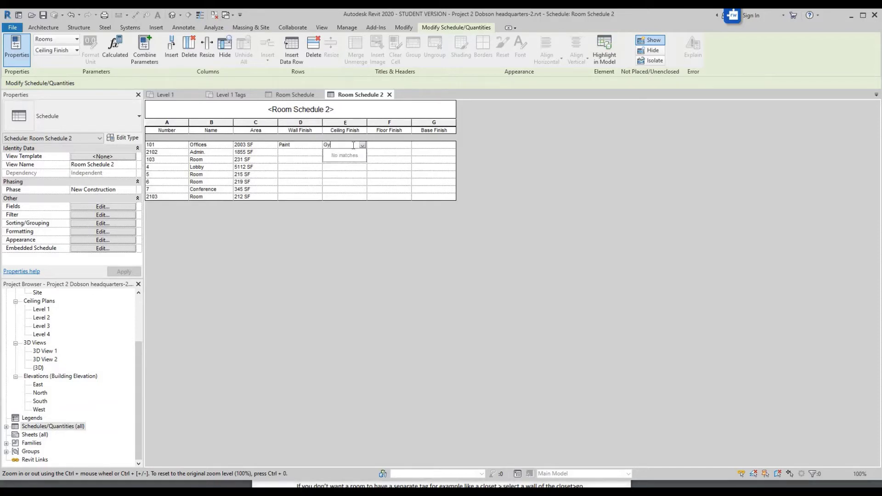
left_click(388, 145)
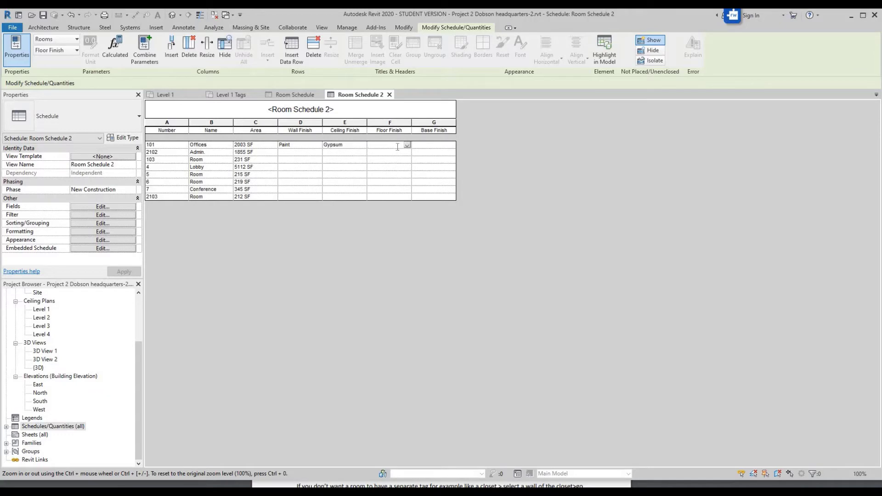
type("Wood")
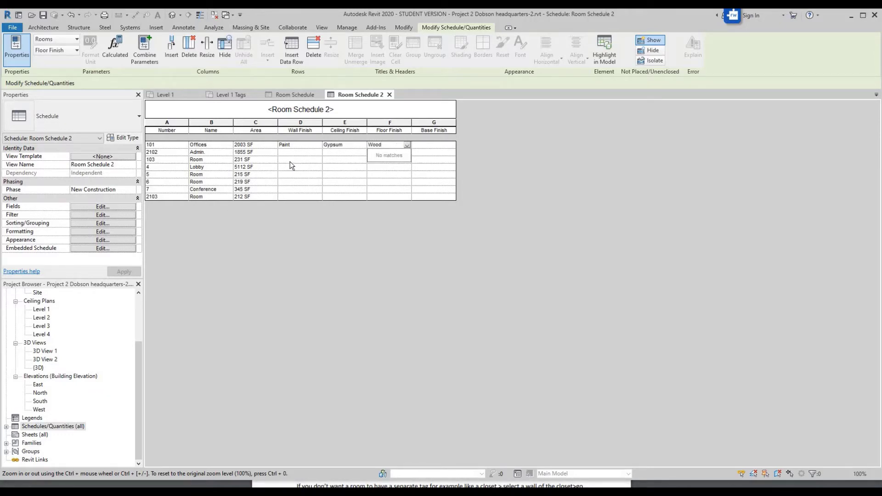
left_click(311, 159)
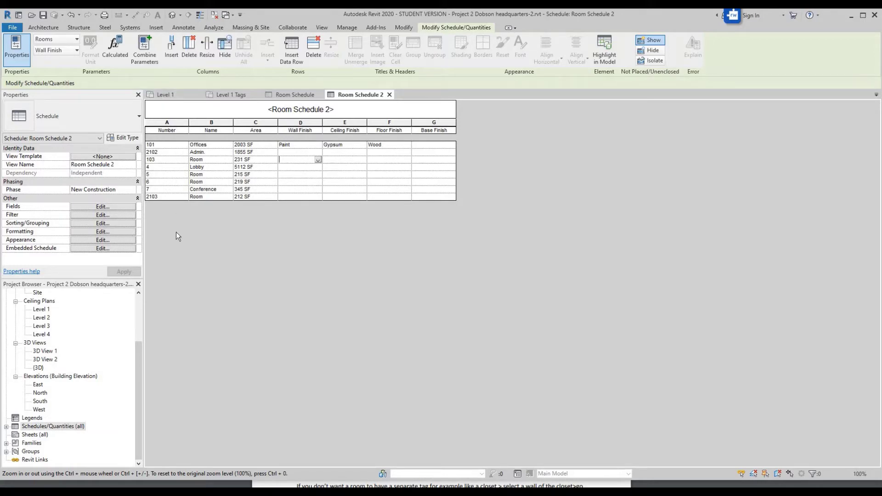
Step: Change room 101's name to Lobby using the existing room names, and undo the change
left_click(213, 146)
left_click(228, 145)
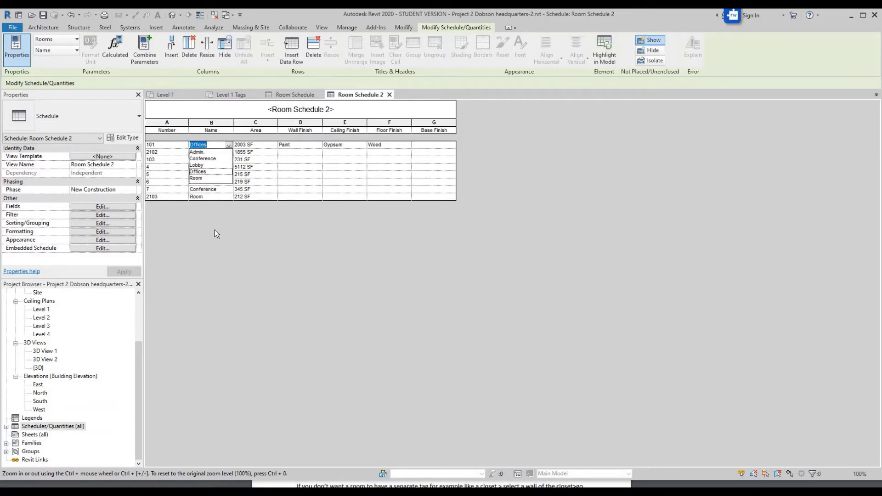
left_click(226, 147)
left_click(229, 146)
left_click(206, 167)
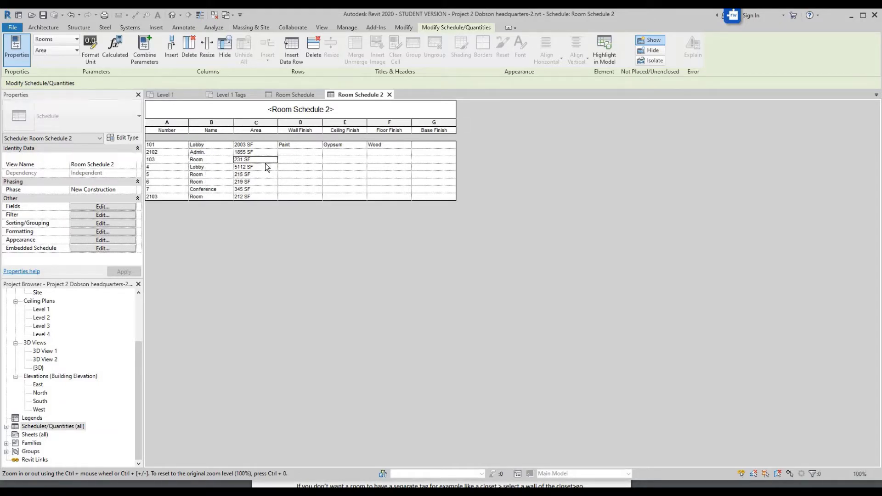
left_click(229, 146)
key("ctrl+z")
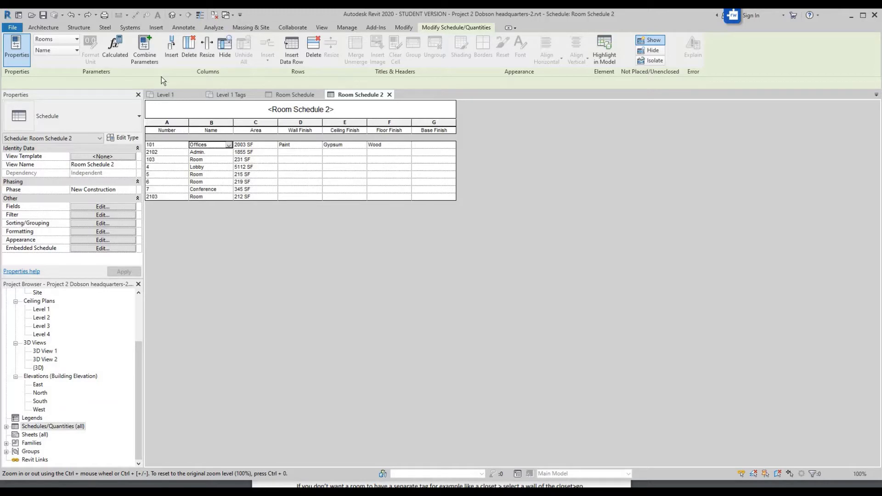
Step: Return to the Level 1 floor plan and examine the Admin. room tag and the extent of its room
left_click(174, 94)
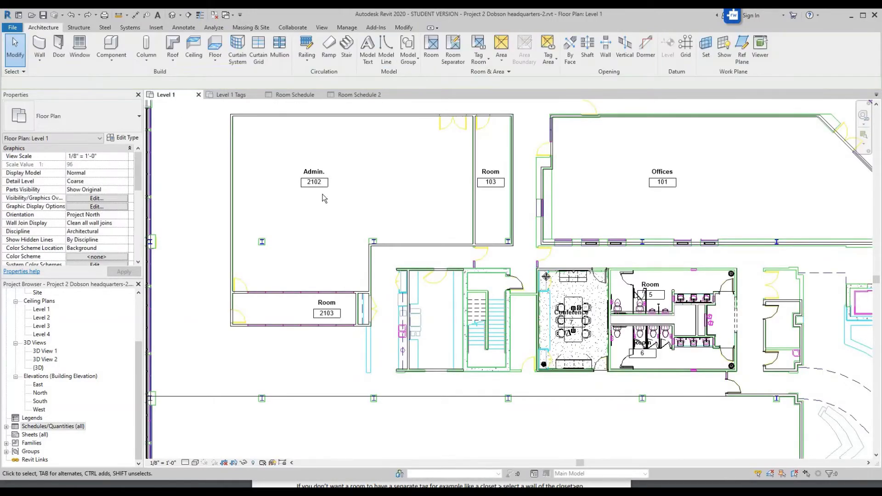
left_click(317, 184)
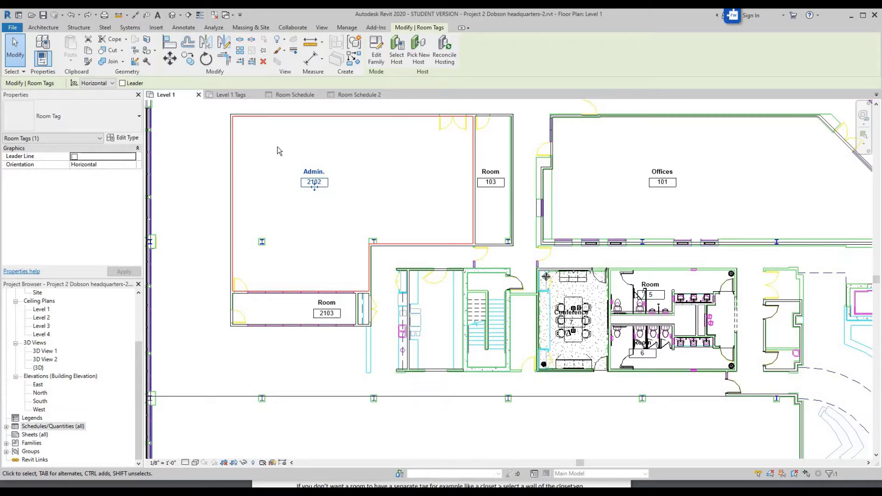
left_click(271, 154)
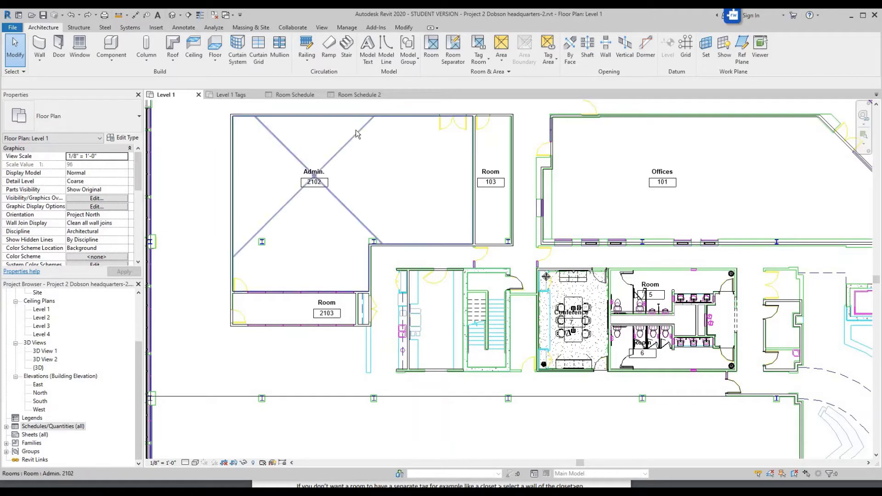
scroll(63, 340, "up", 3)
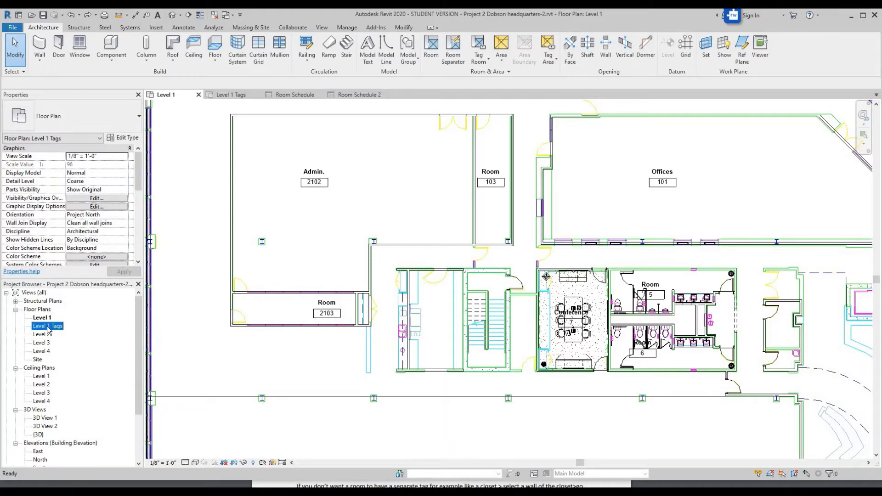
right_click(48, 327)
left_click(75, 248)
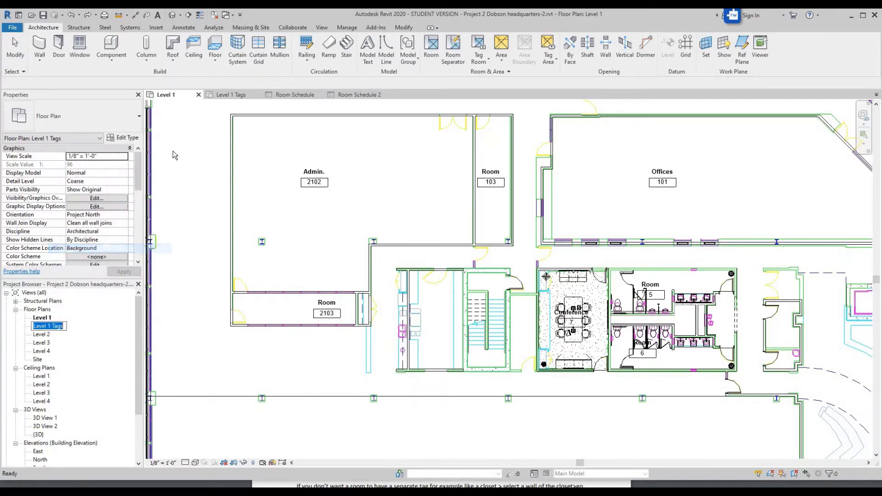
key("Return")
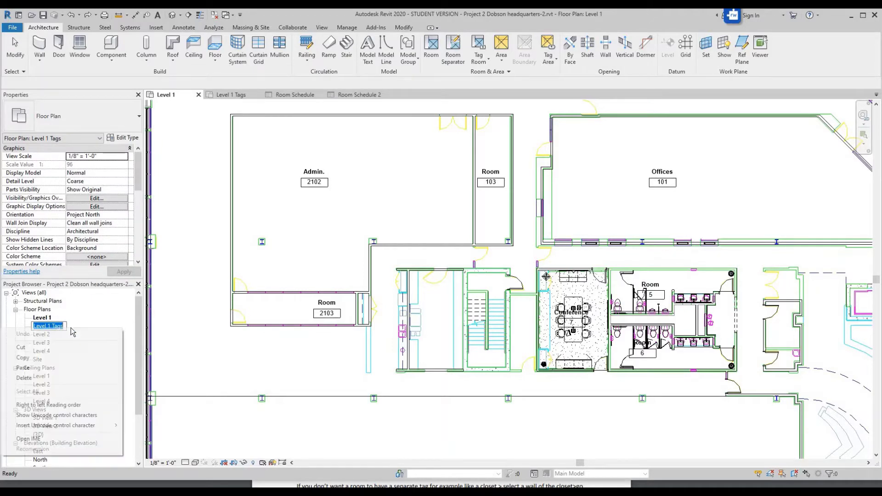
Step: Duplicate the Level 1 Tags floor plan view
right_click(54, 329)
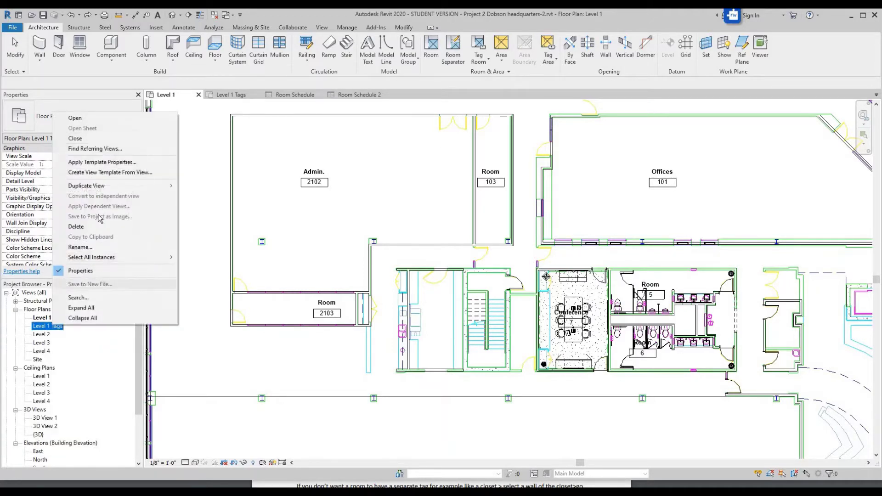
mouse_move(166, 186)
left_click(192, 185)
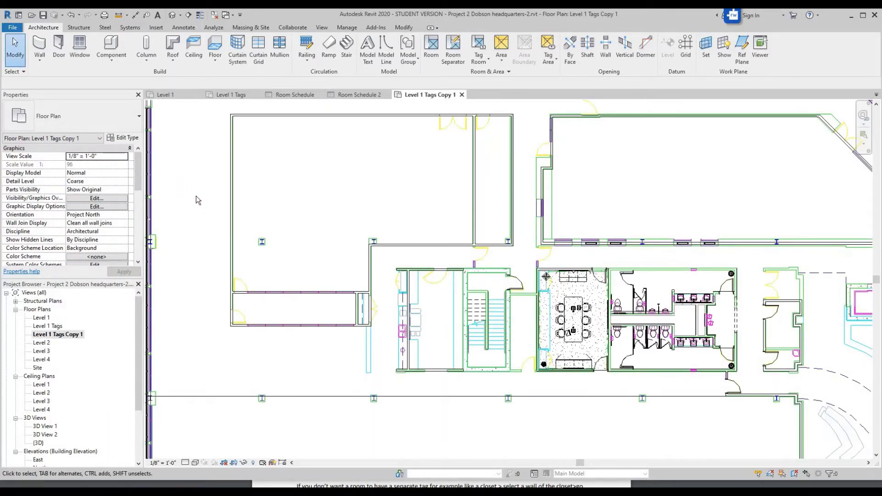
Step: Rename the duplicated Level 1 Tags floor plan view to Level 1 Color Floor
right_click(72, 339)
left_click(116, 257)
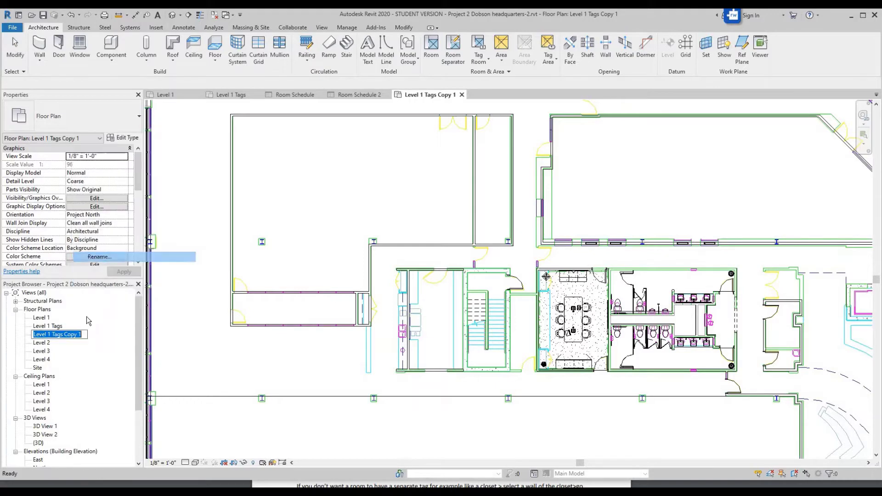
left_click(84, 334)
left_click_drag(58, 330, 56, 328)
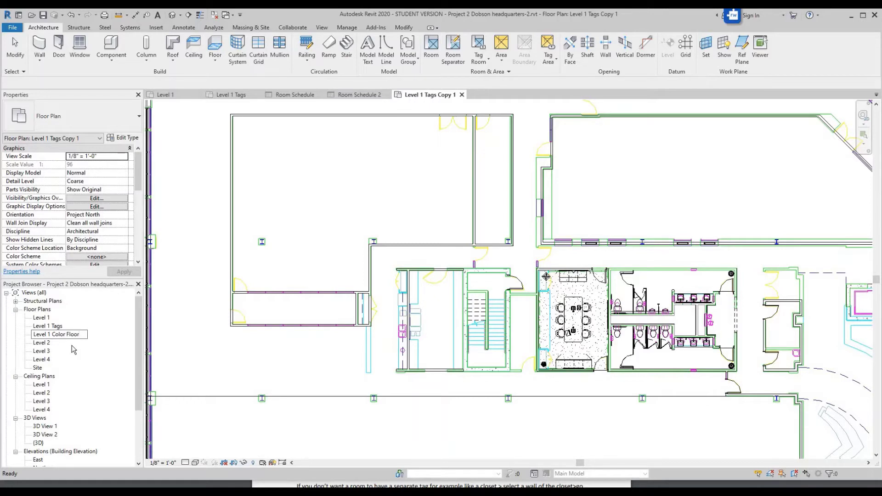
key("Return")
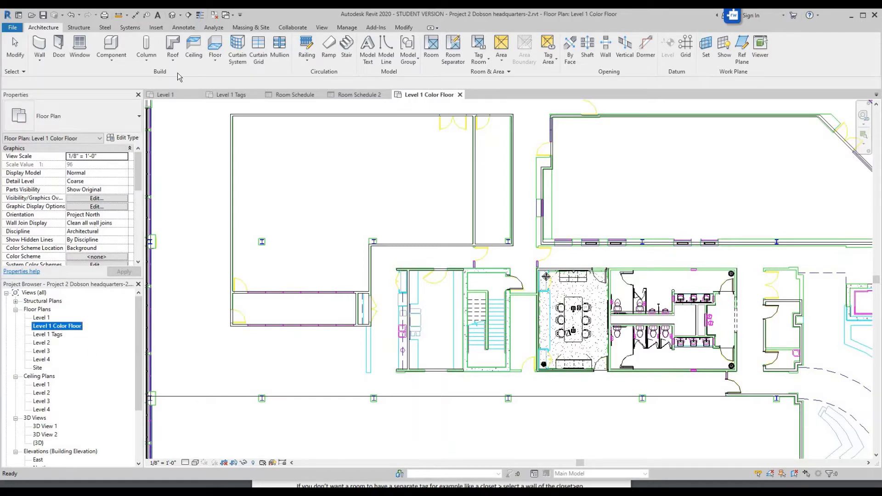
Step: Place a color fill legend just below the building title under the plan's lower-left corner
left_click(184, 27)
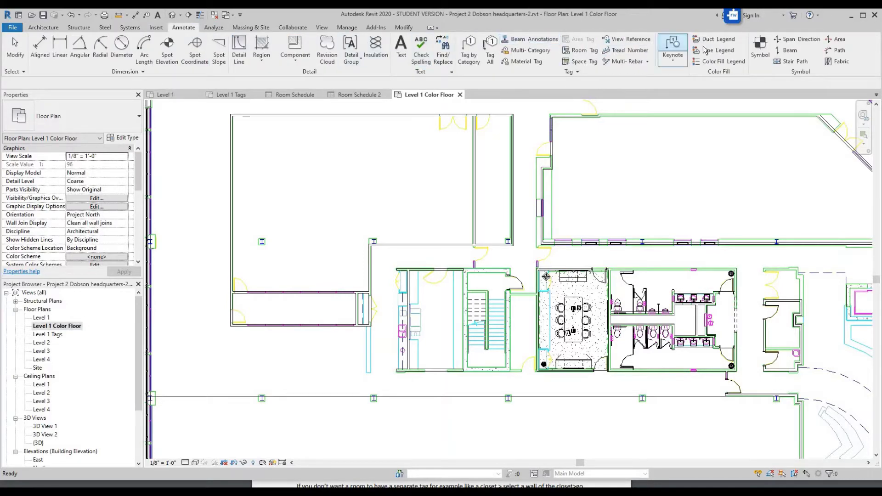
left_click(741, 63)
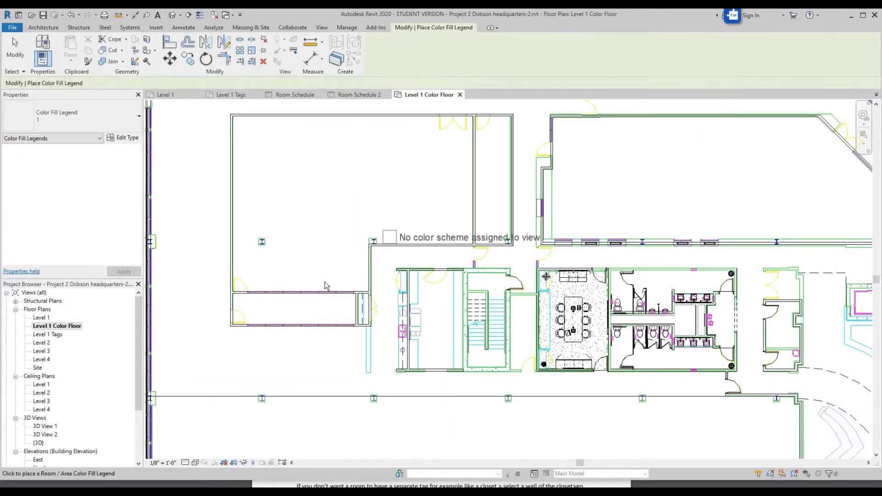
scroll(358, 303, "down", 5)
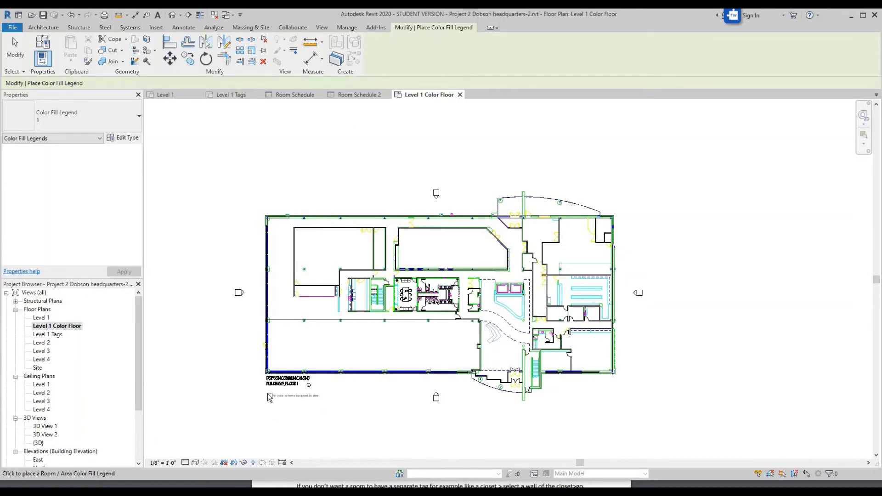
scroll(269, 399, "up", 4)
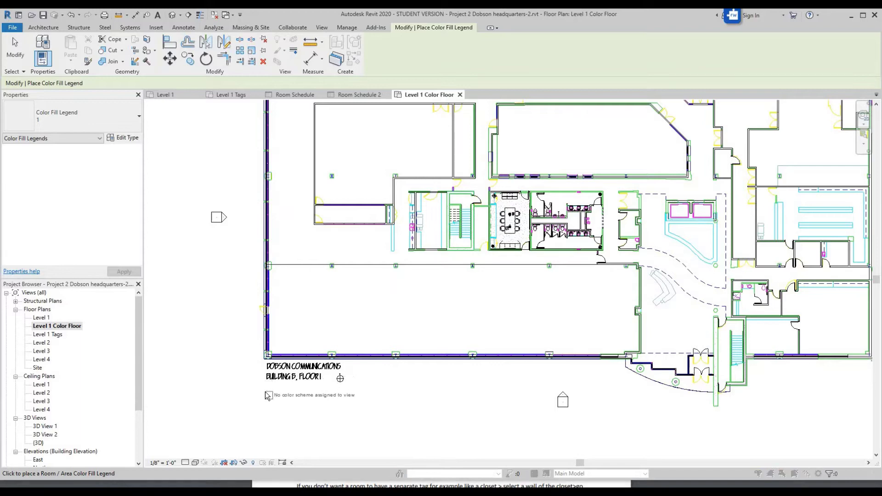
left_click(265, 391)
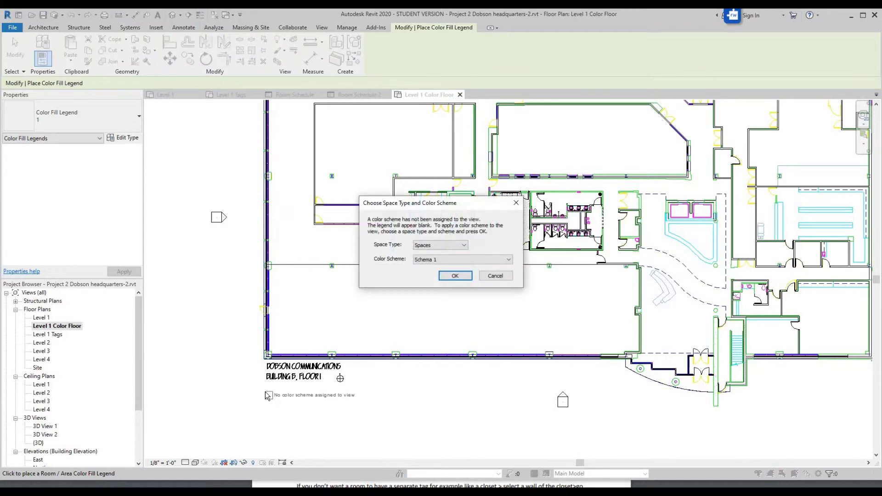
Step: Assign the Rooms space type and the Name color scheme to the view, and finish placing the legend
left_click(437, 244)
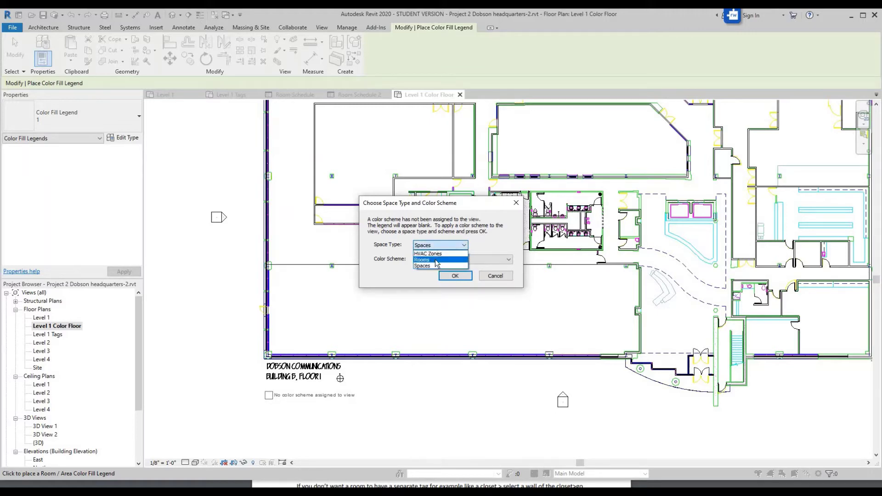
left_click(436, 260)
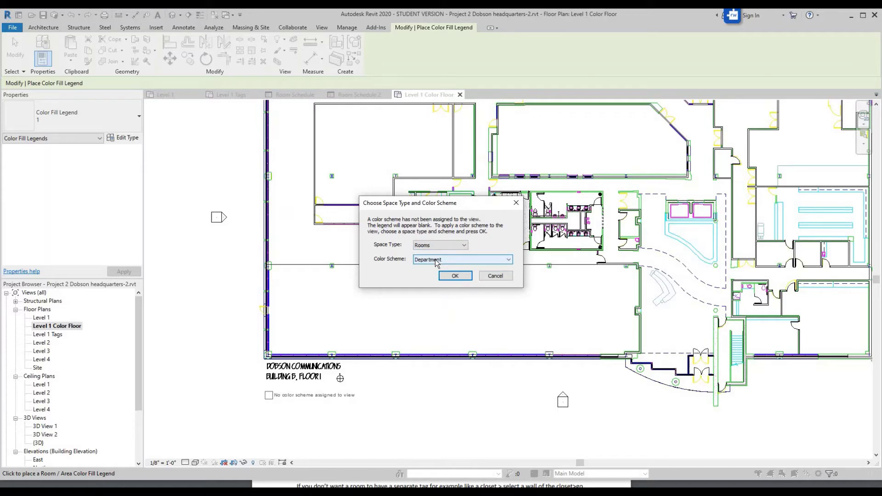
left_click(436, 260)
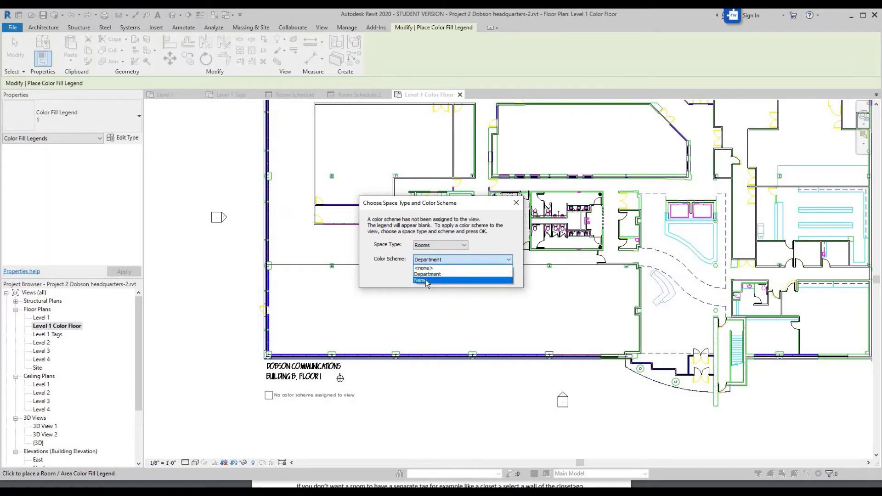
left_click(426, 280)
left_click(454, 276)
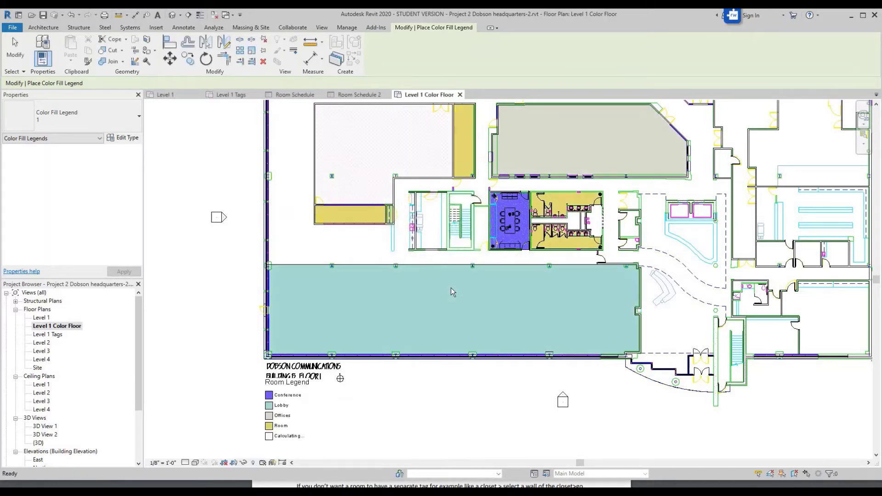
key("Escape")
Step: Edit the room legend's color scheme and set the Admin. color to violet-blue, RGB 105-089-247
scroll(450, 285, "down", 4)
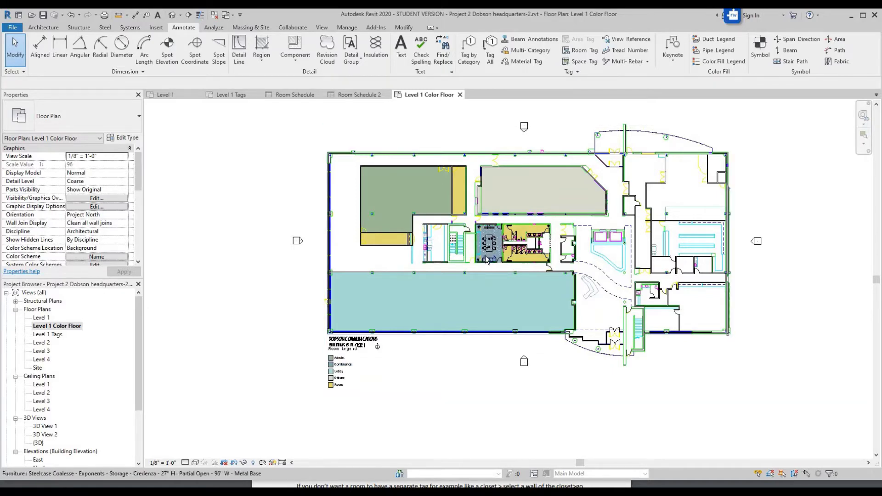
scroll(486, 260, "up", 3)
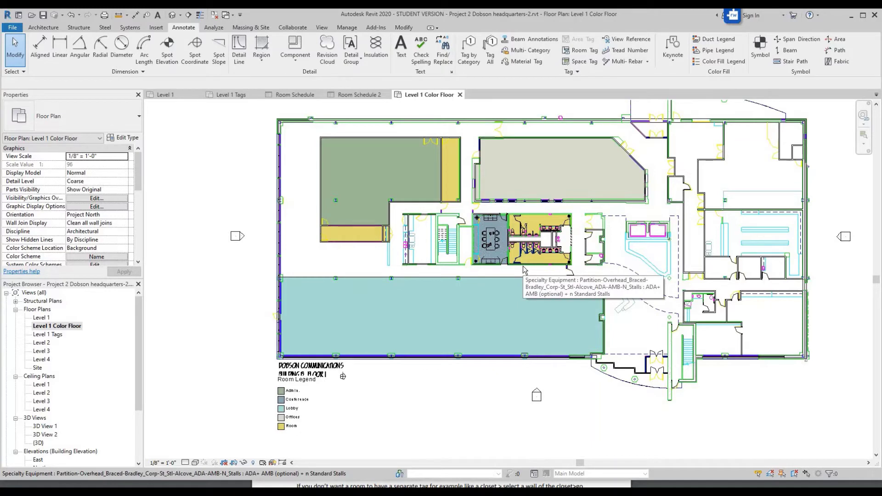
scroll(284, 418, "up", 2)
left_click(285, 421)
left_click(381, 47)
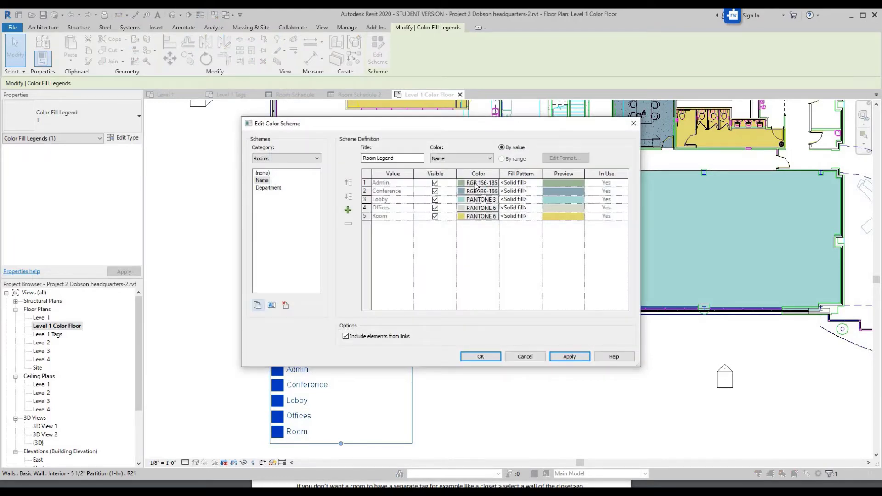
left_click(476, 183)
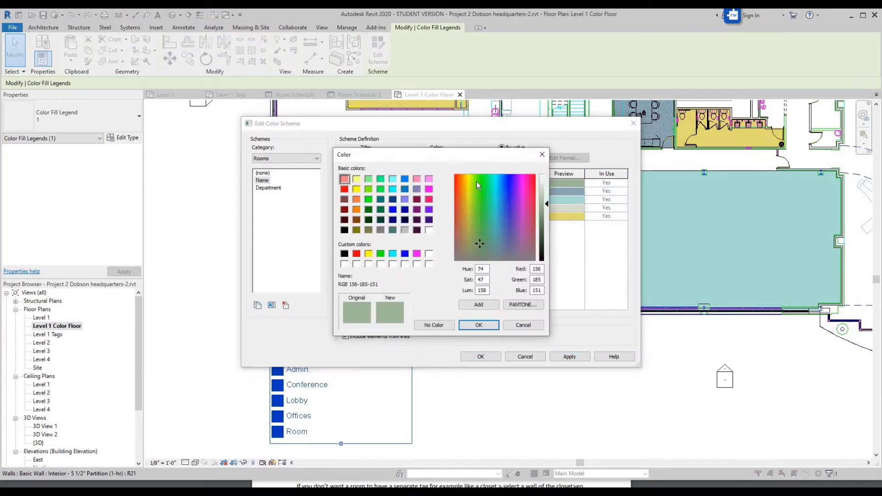
left_click_drag(501, 189, 510, 182)
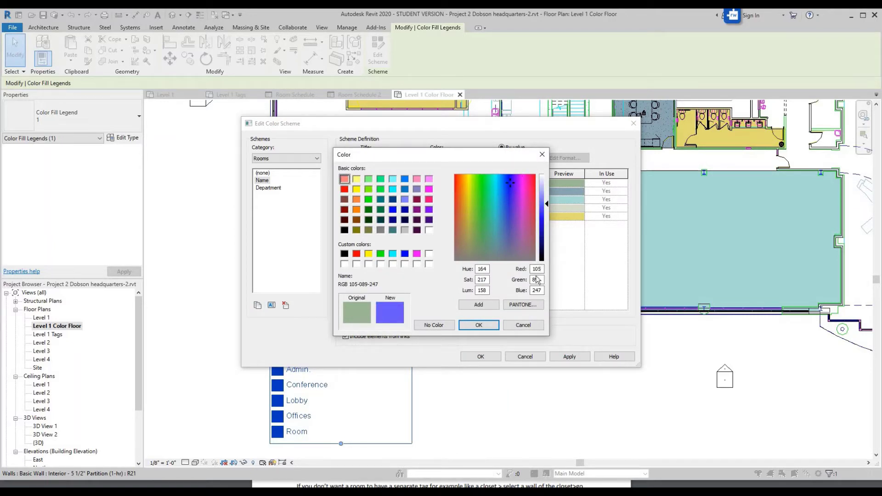
left_click(492, 324)
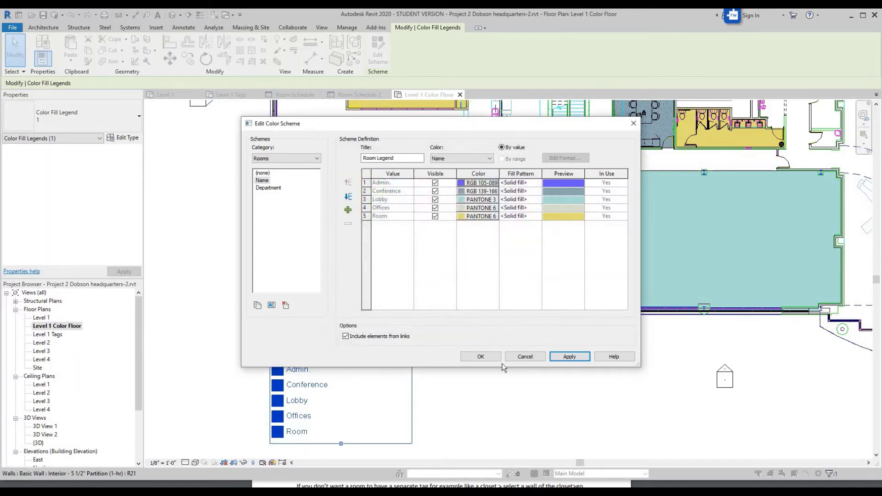
left_click(484, 356)
key("Escape")
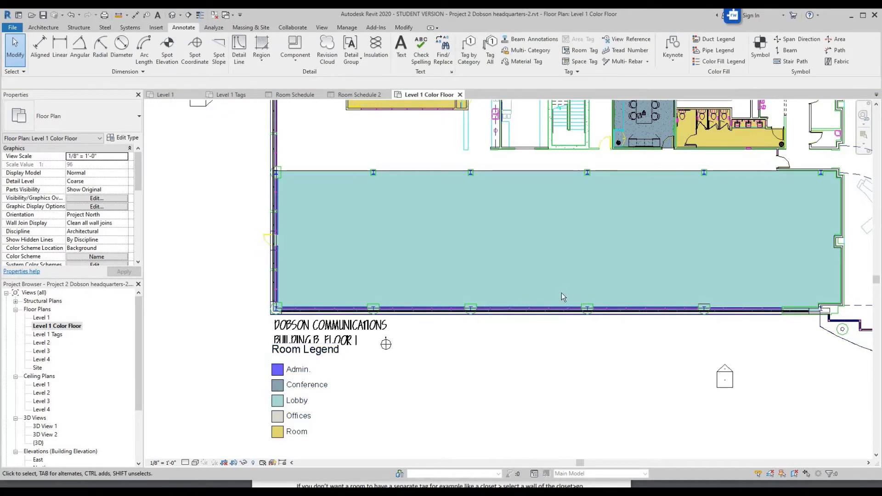
scroll(563, 294, "down", 3)
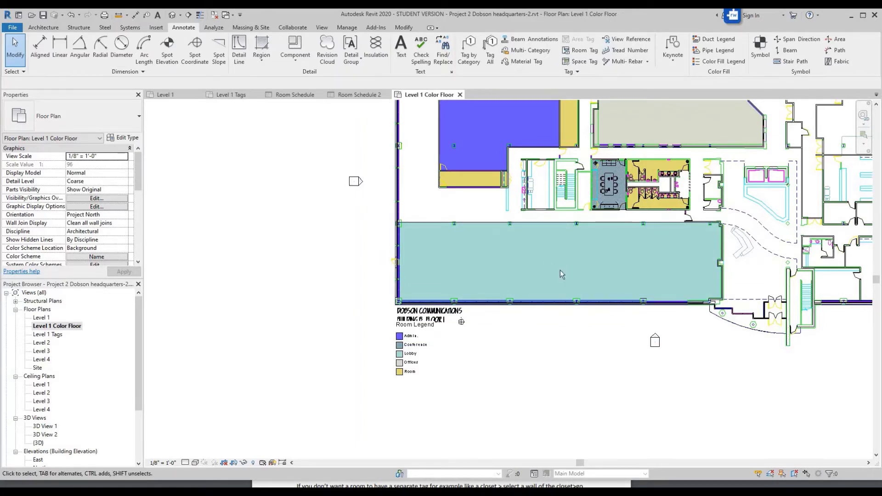
scroll(561, 274, "down", 2)
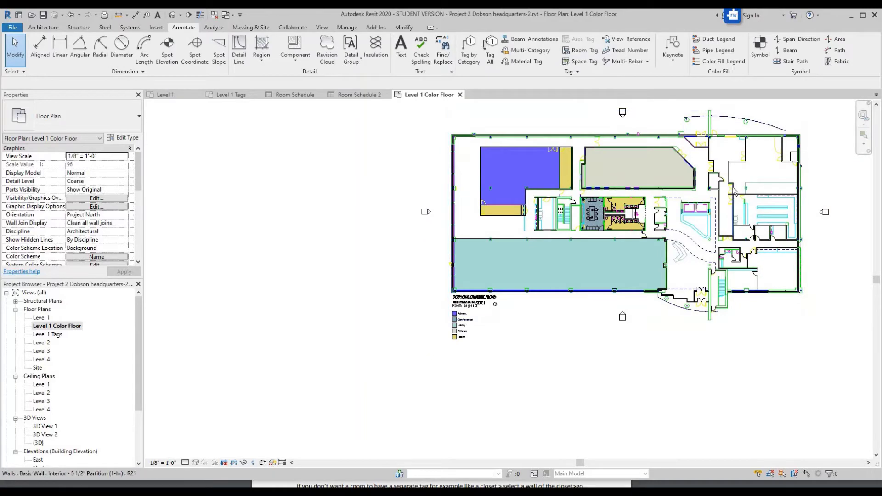
scroll(426, 278, "up", 2)
scroll(52, 404, "down", 3)
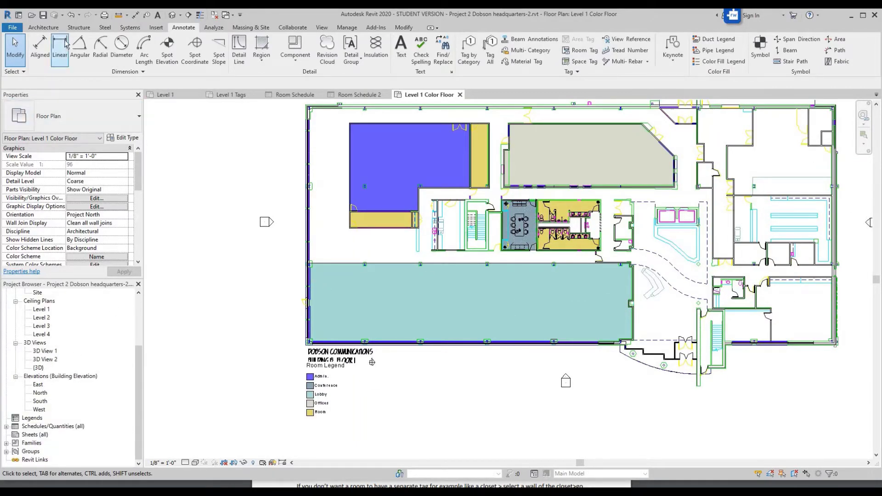
Step: Create a new Furniture Schedule of building components for the New Construction phase
left_click(322, 28)
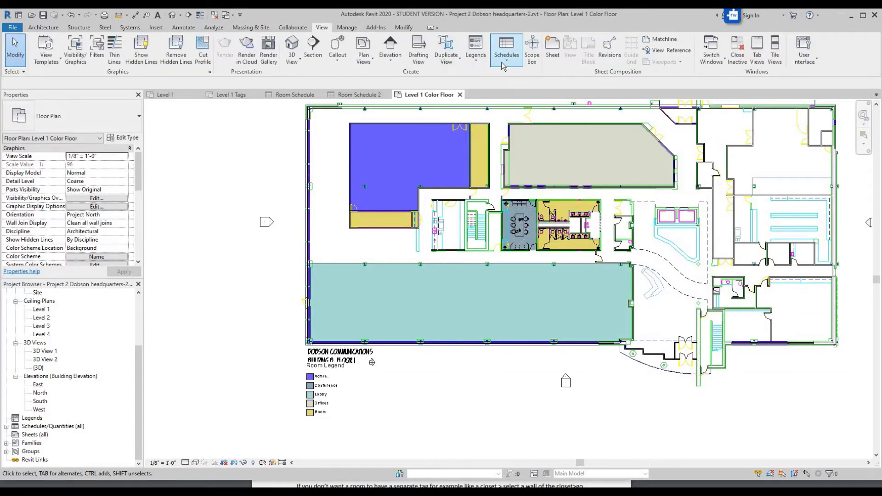
left_click(503, 66)
left_click(473, 79)
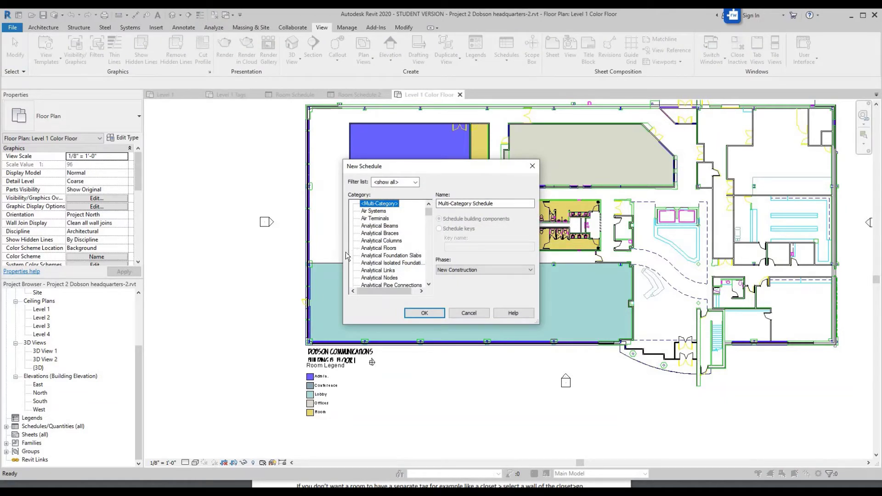
scroll(383, 242, "down", 2)
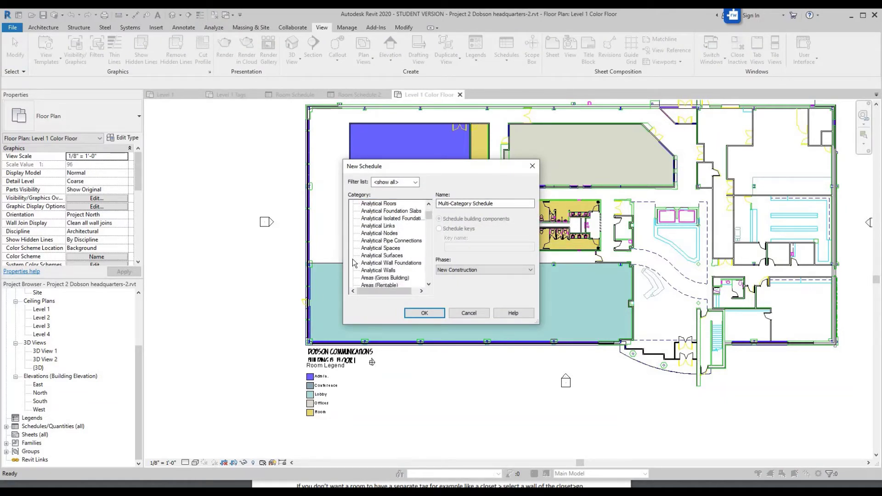
scroll(353, 257, "down", 4)
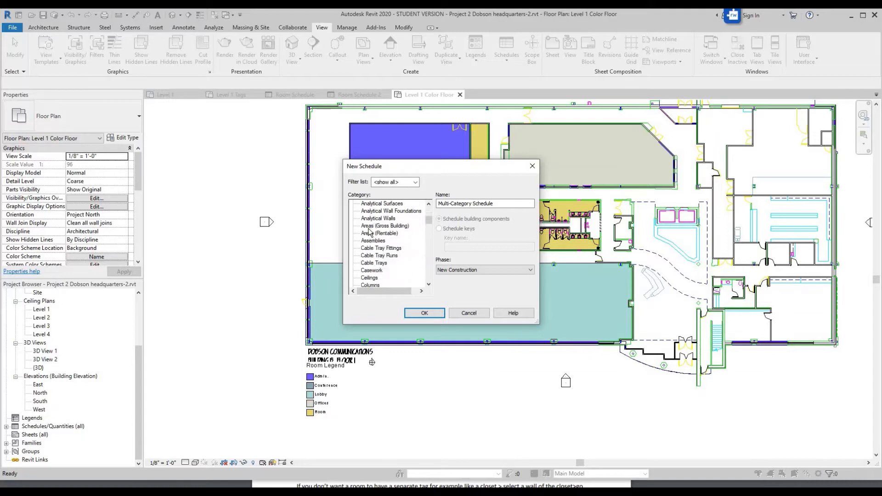
scroll(372, 234, "down", 7)
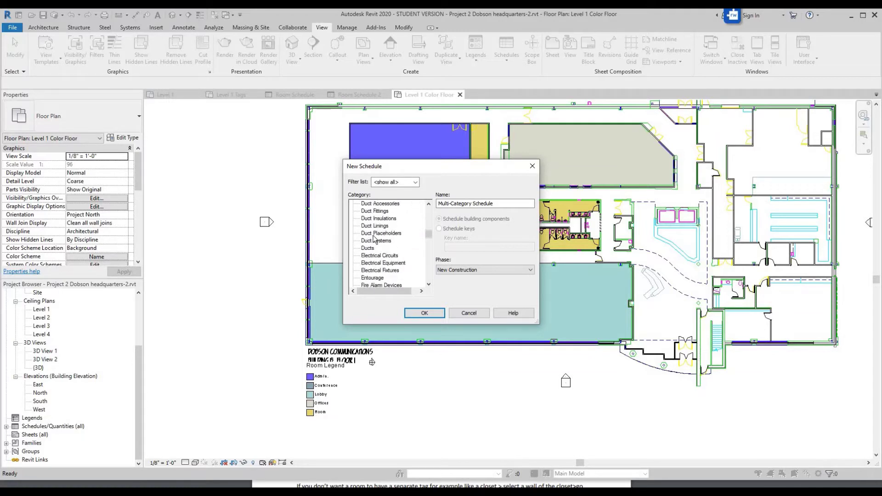
scroll(374, 244, "down", 3)
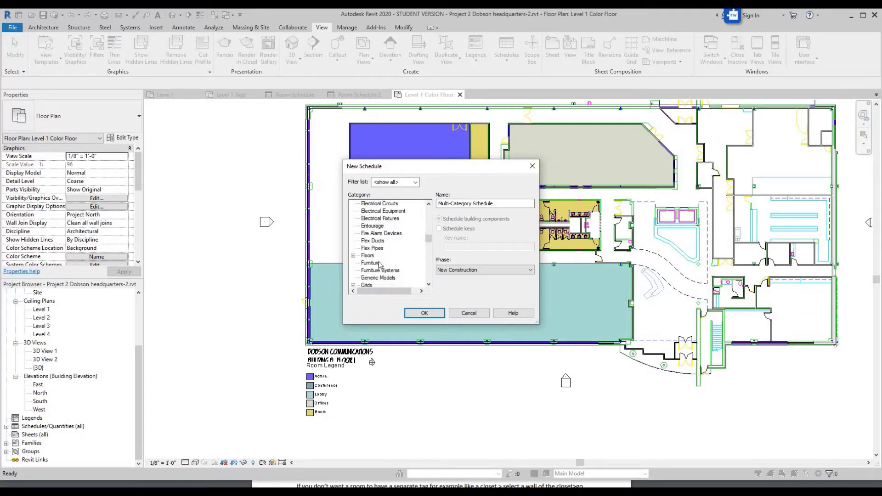
left_click(370, 263)
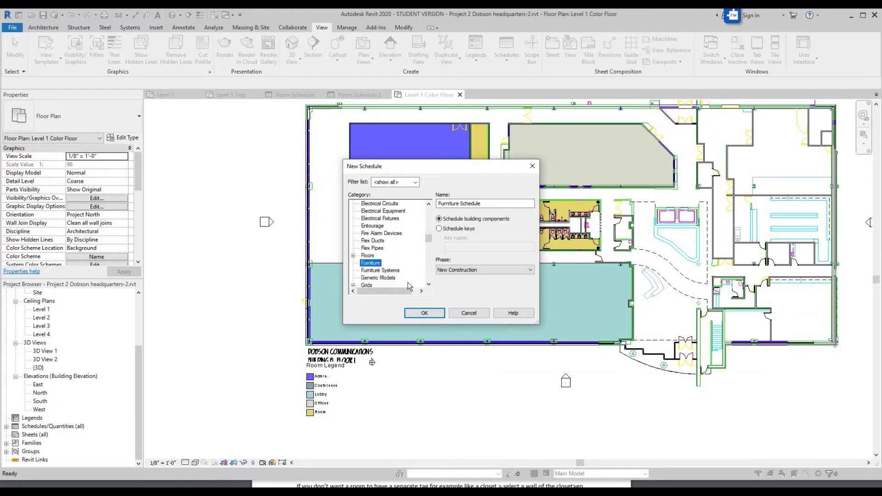
left_click(425, 313)
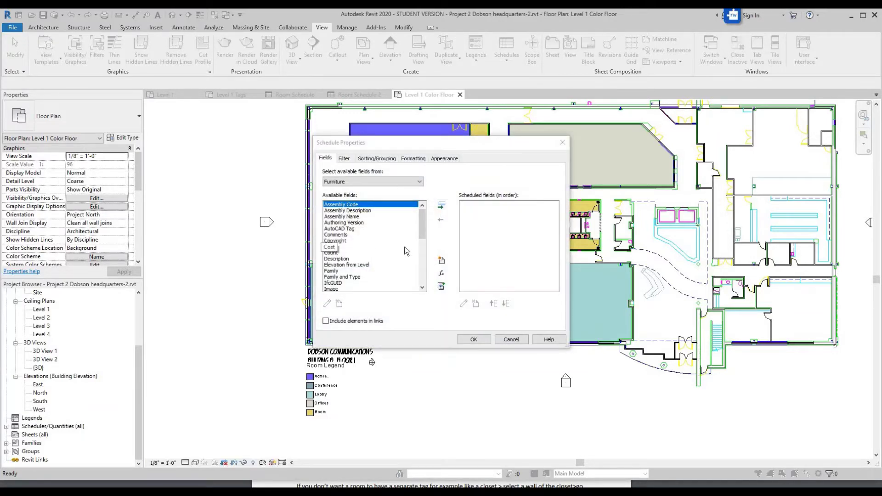
Step: Add the Type Mark, Family and Type, Count and Comments fields in that order and generate the furniture schedule
scroll(382, 258, "down", 7)
left_click(349, 276)
left_click(442, 206)
scroll(354, 237, "up", 7)
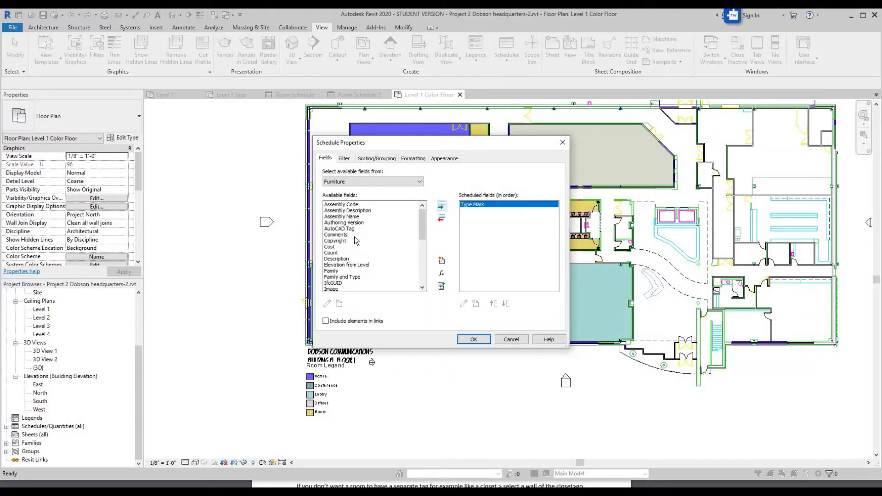
left_click(350, 277)
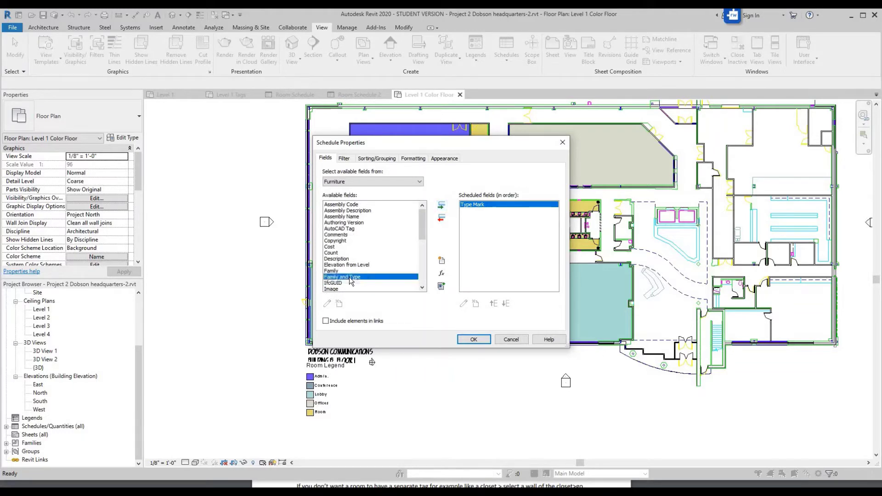
left_click(441, 206)
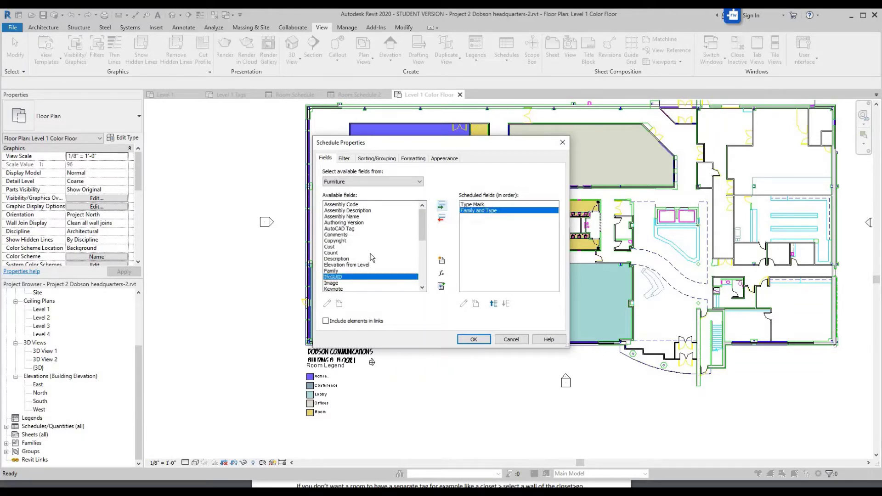
left_click(332, 252)
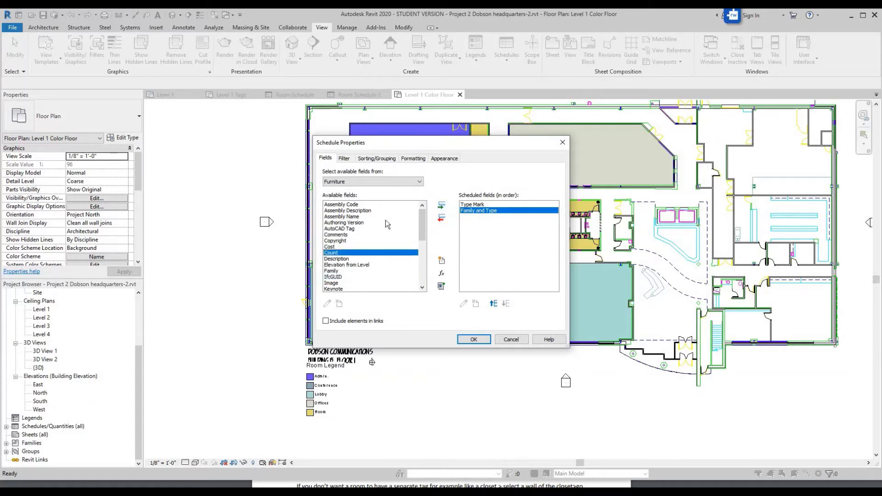
left_click(441, 207)
left_click(340, 235)
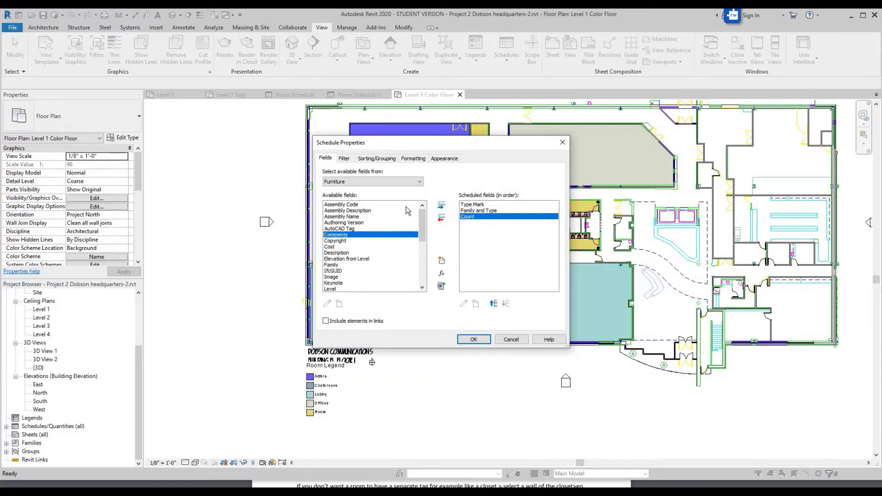
left_click(441, 206)
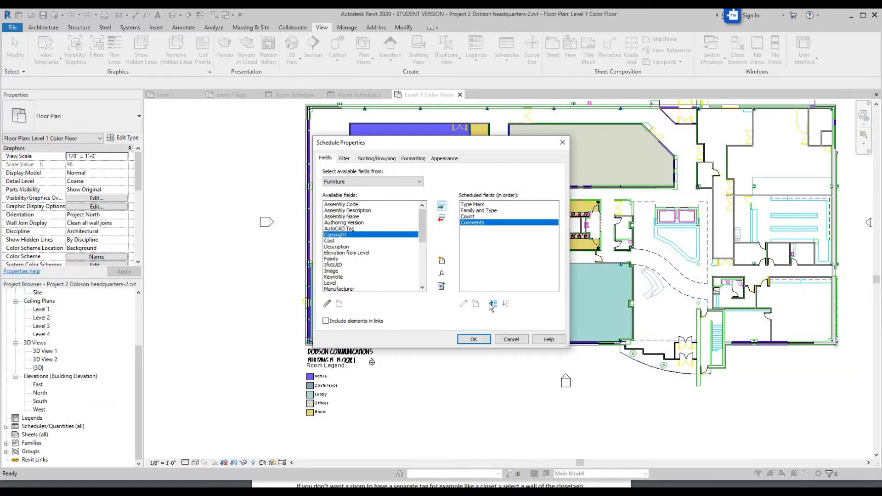
left_click(481, 340)
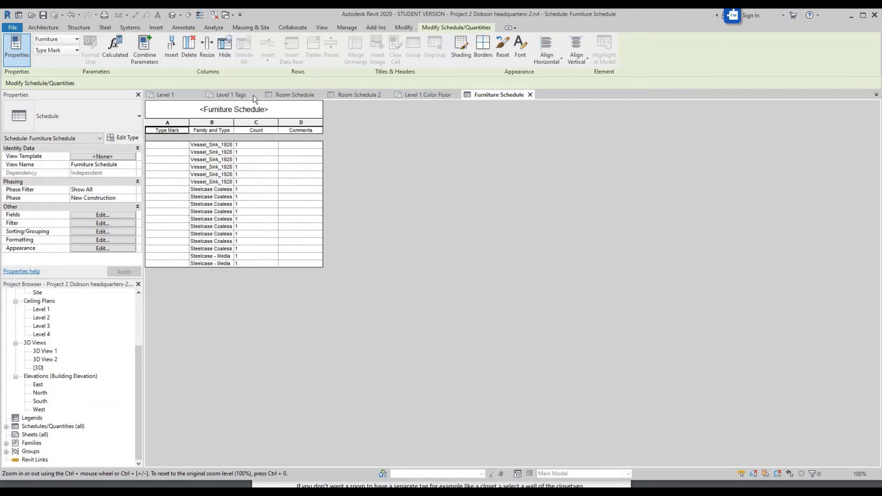
Step: Compare the Level 1 Tags plan with the Level 1 plan to examine which view carries the room tags
left_click(232, 95)
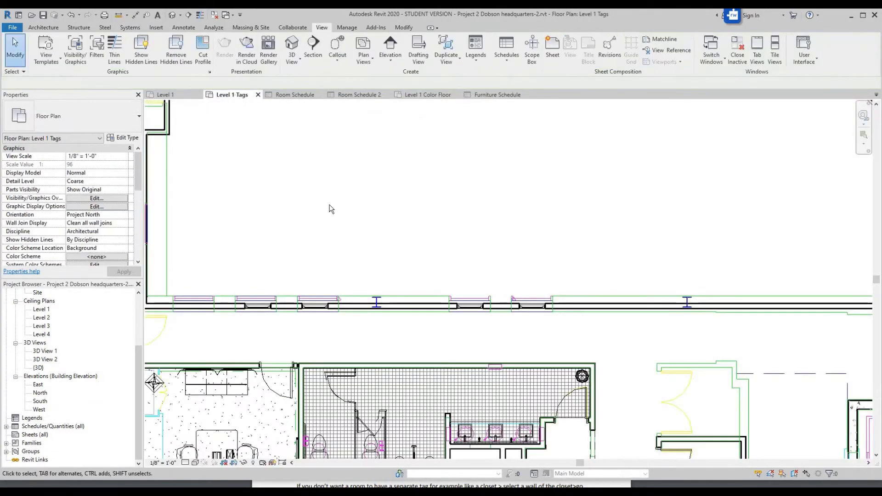
scroll(328, 206, "down", 5)
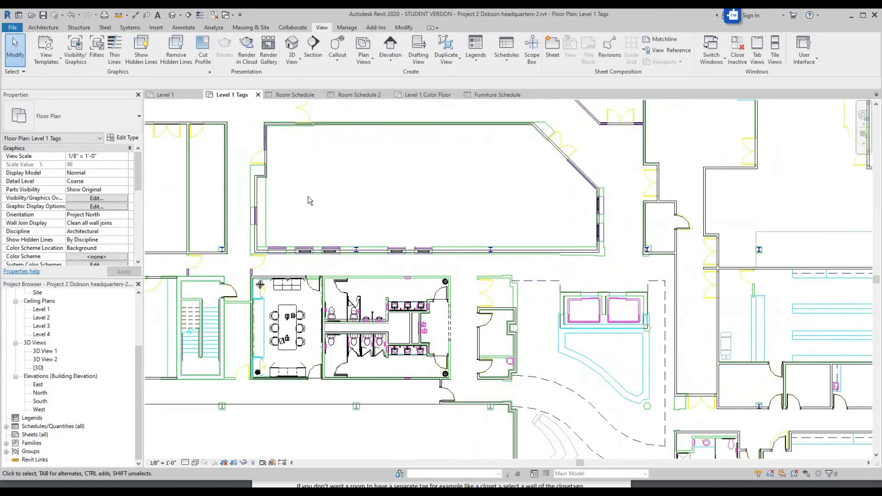
scroll(404, 222, "down", 1)
scroll(408, 223, "down", 4)
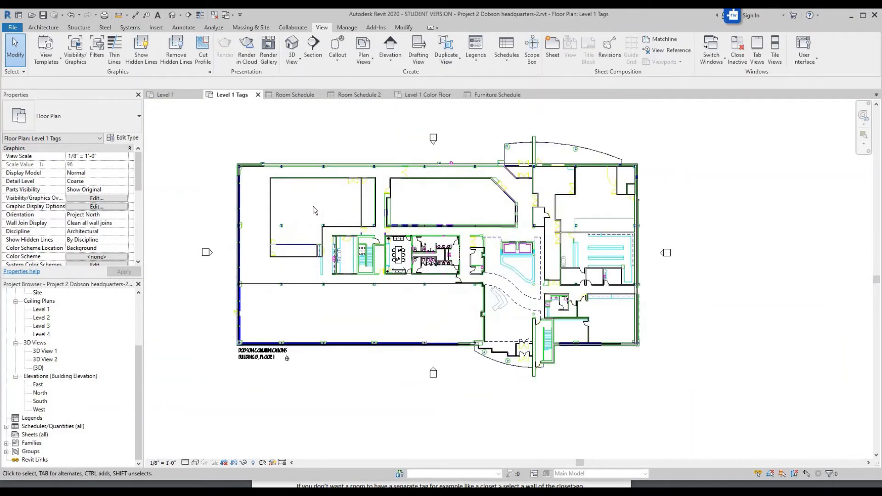
scroll(309, 219, "up", 3)
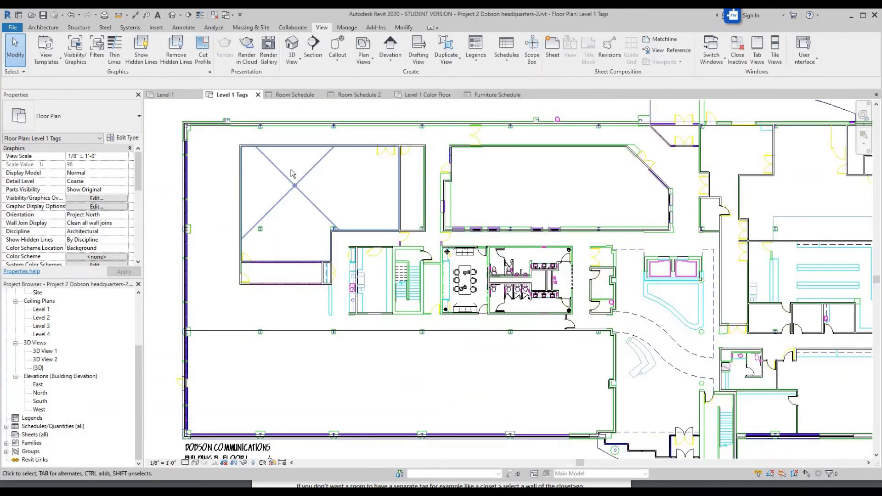
left_click(165, 95)
scroll(490, 378, "down", 3)
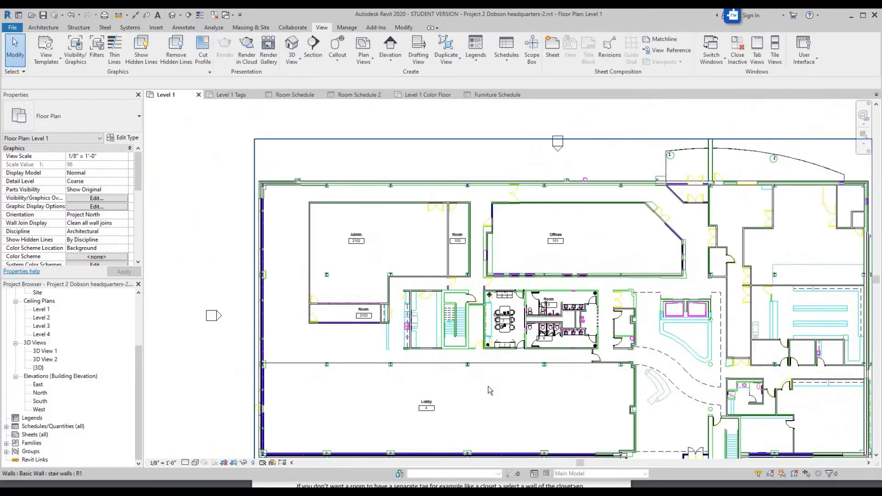
scroll(495, 408, "up", 2)
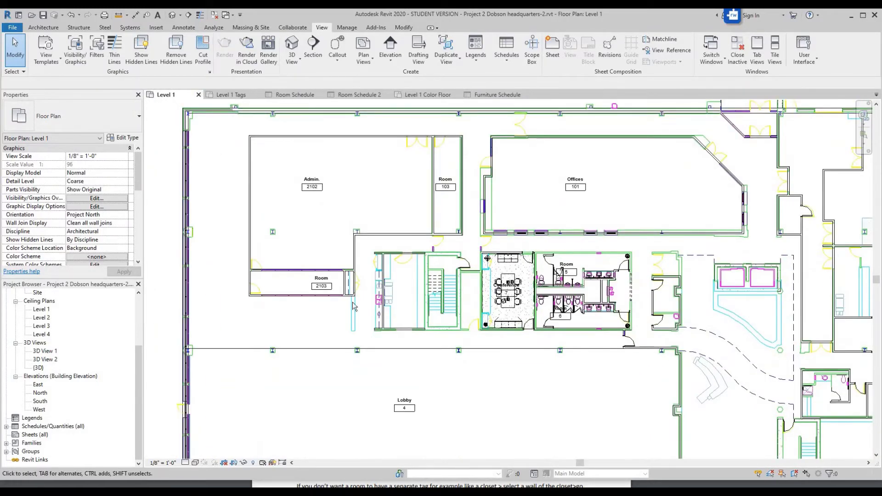
scroll(427, 331, "down", 2)
scroll(434, 332, "up", 1)
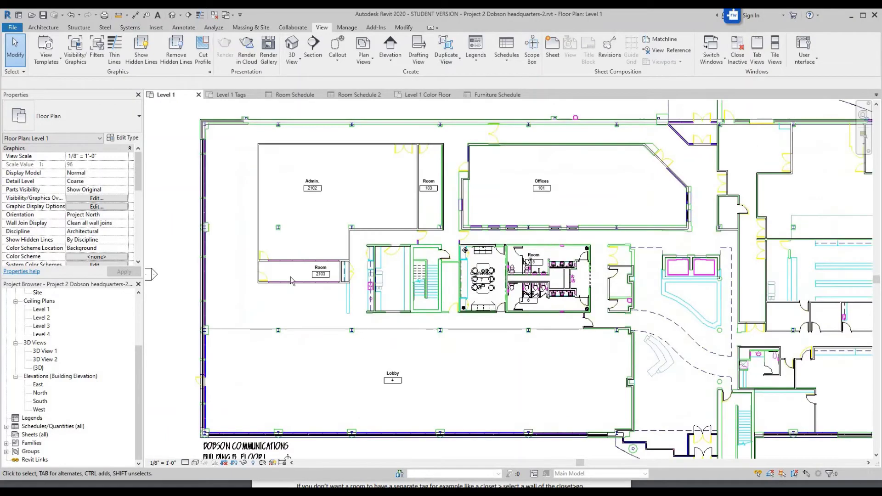
scroll(434, 331, "up", 1)
Step: Try to rename the Level 1 floor plan view as Level 1 Tags
scroll(81, 354, "up", 2)
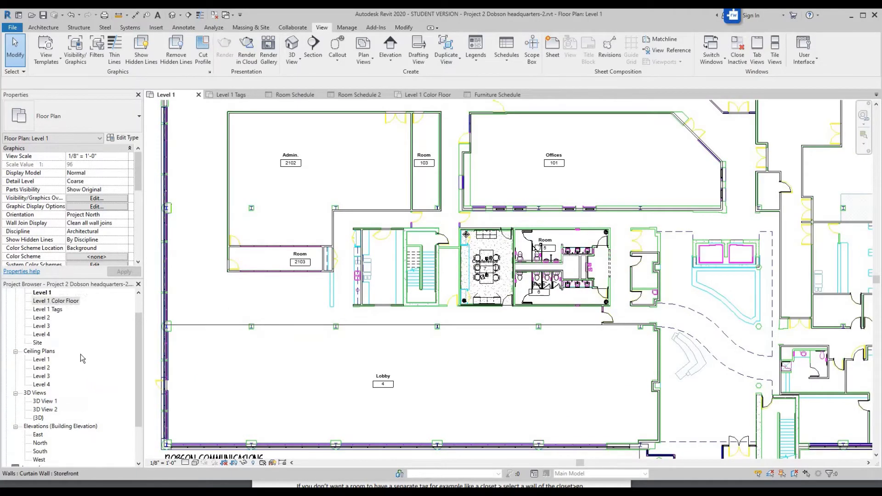
scroll(54, 316, "up", 2)
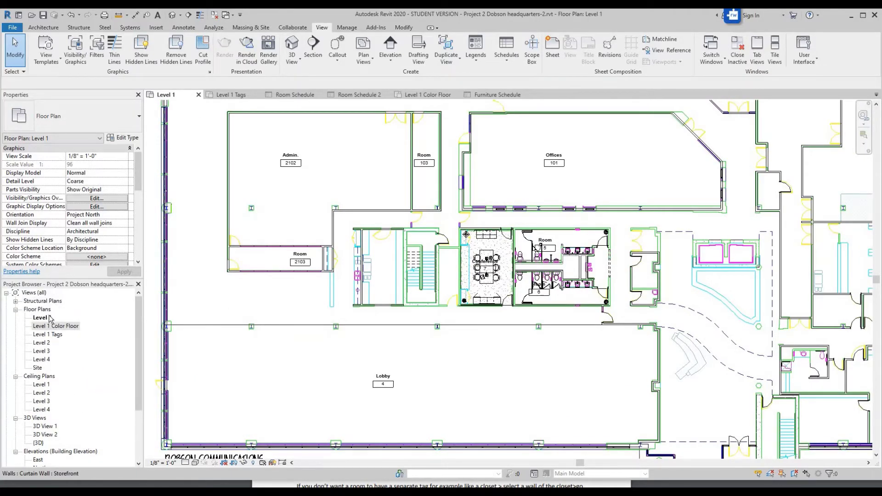
right_click(51, 318)
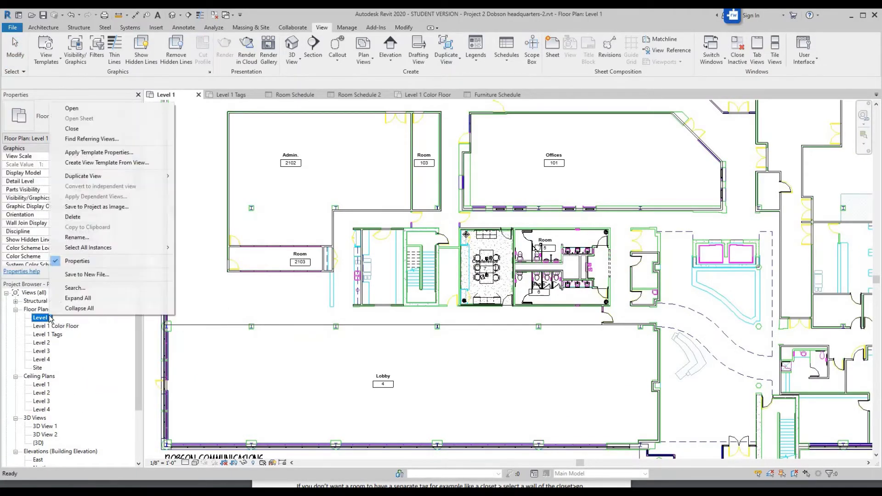
left_click(77, 237)
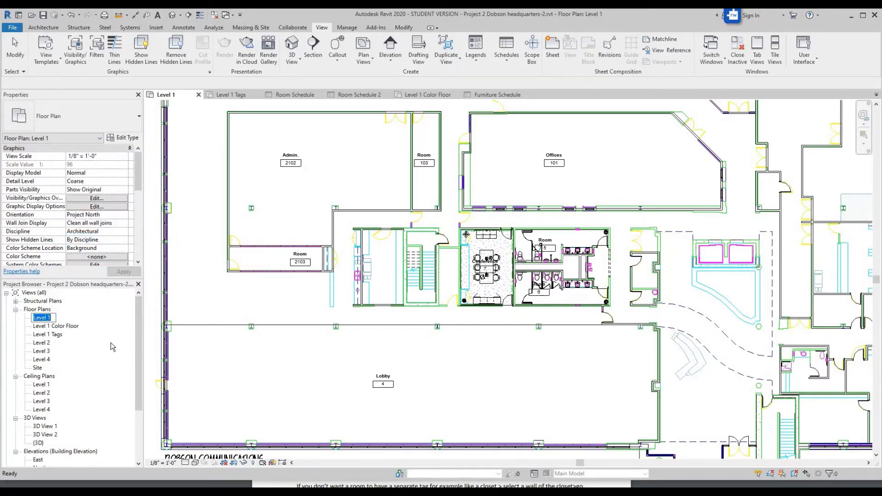
key("End")
key("Return")
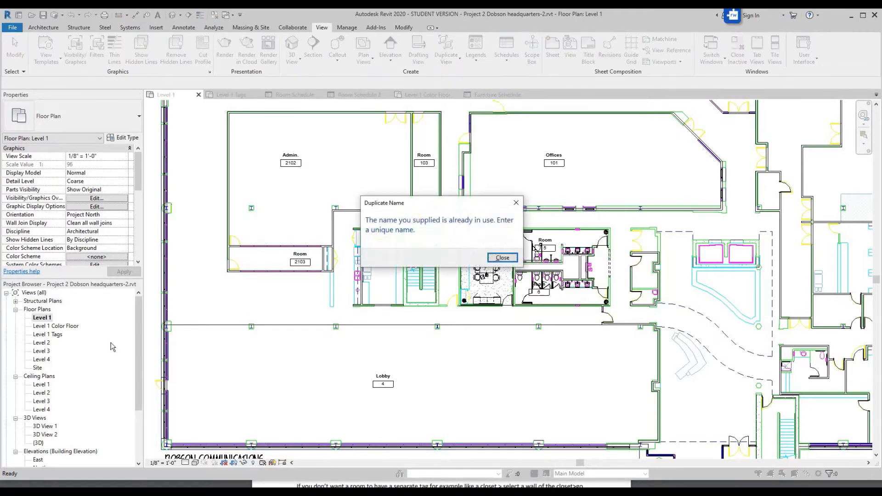
left_click(503, 259)
Step: Rename the Level 1 Tags floor plan view as Level 1 Floorplan
right_click(59, 336)
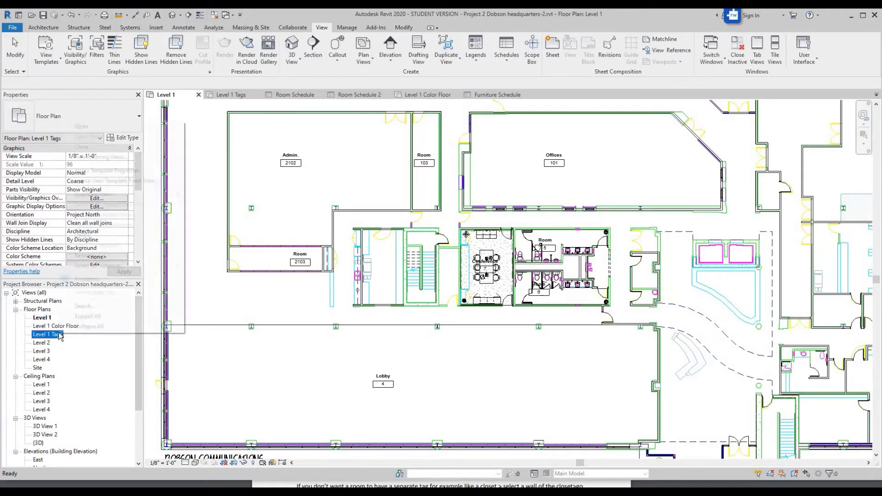
left_click(66, 334)
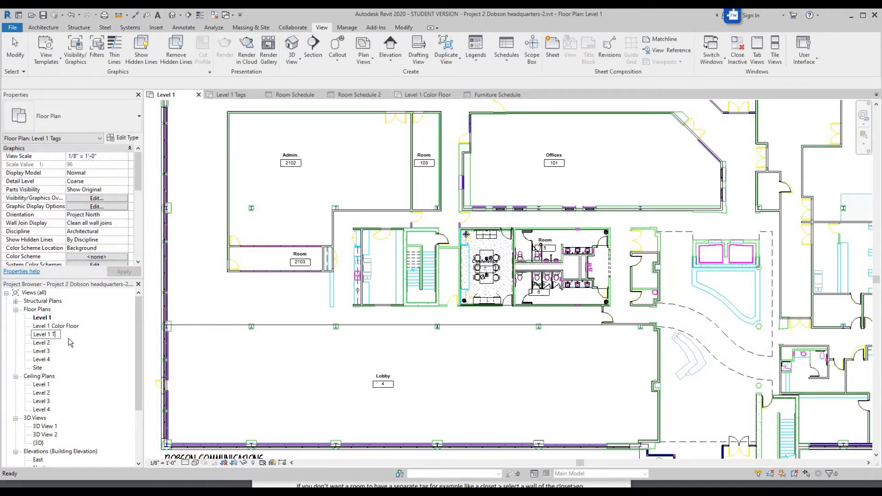
type("Floorplan")
key("Return")
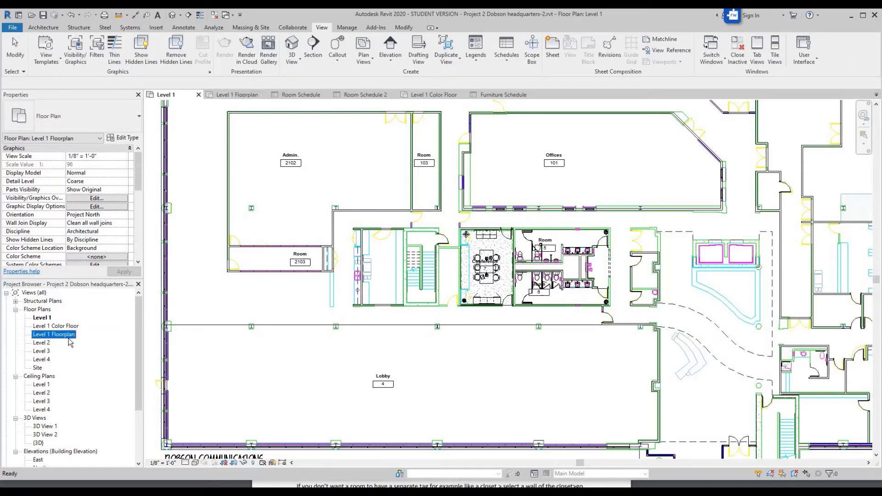
Step: Rename the Level 1 floor plan view as Level 1 Tags, including the corresponding level and views
right_click(51, 318)
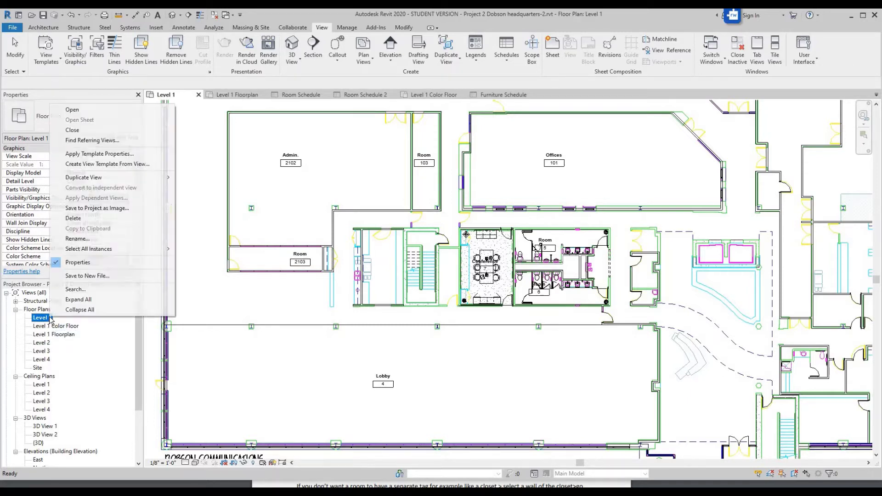
left_click(91, 239)
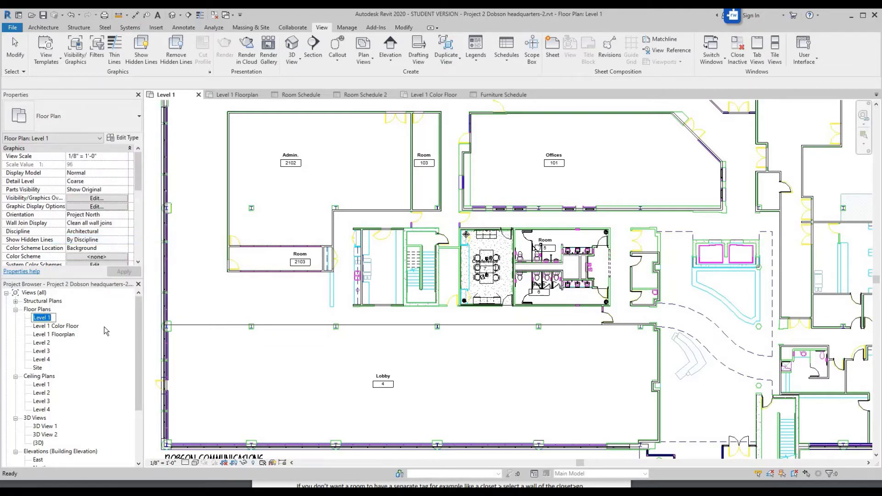
key("End")
key("Return")
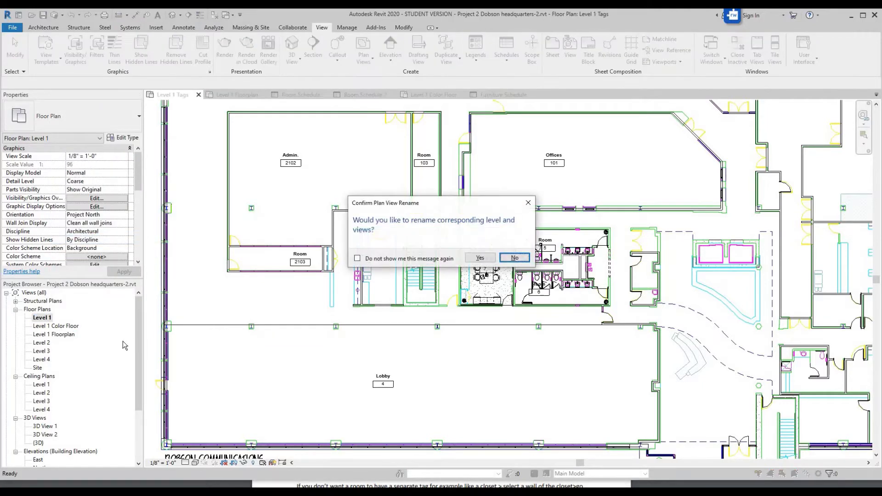
left_click(480, 259)
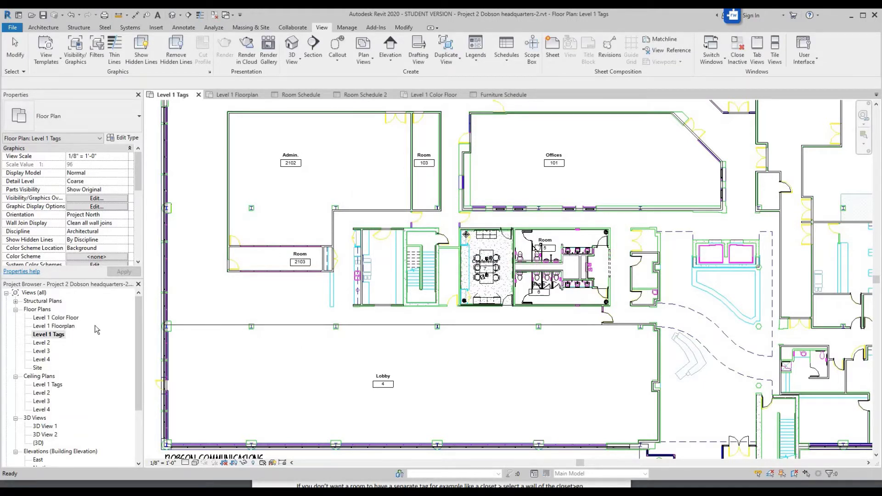
Step: Start Tag by Category in the Level 1 Tags plan around the conference room and save the project
left_click(67, 327)
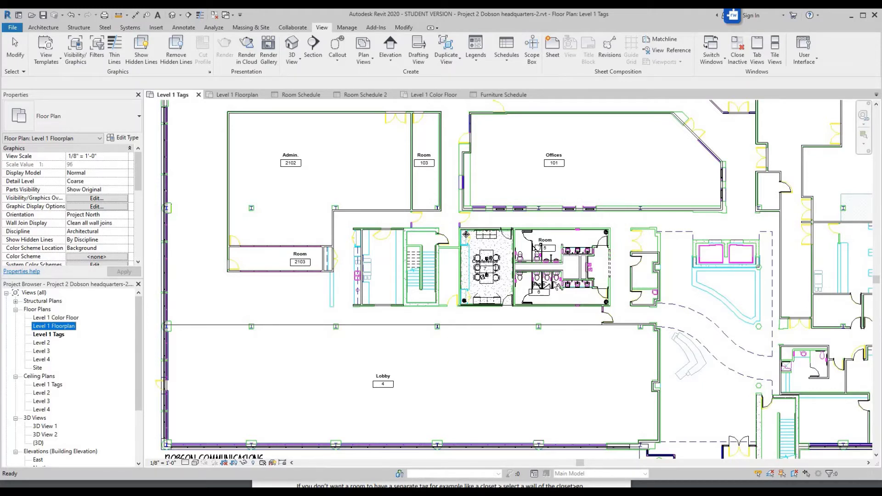
scroll(555, 284, "up", 3)
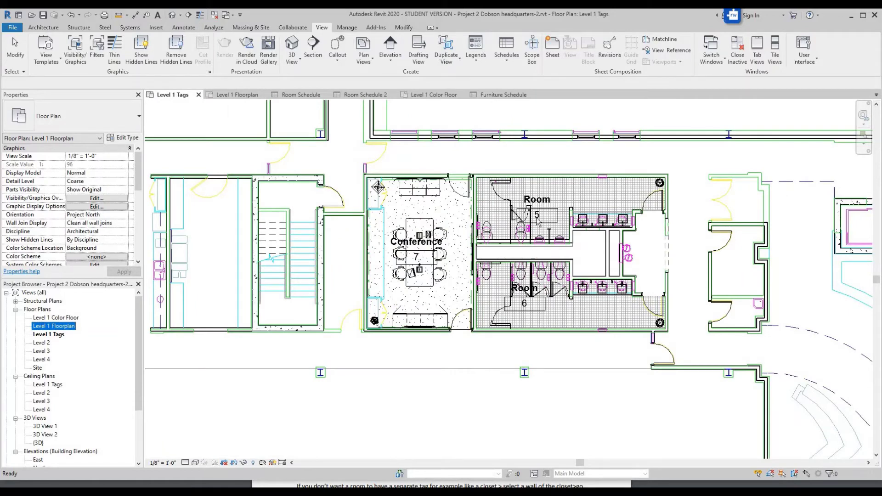
scroll(527, 183, "up", 1)
left_click(448, 149)
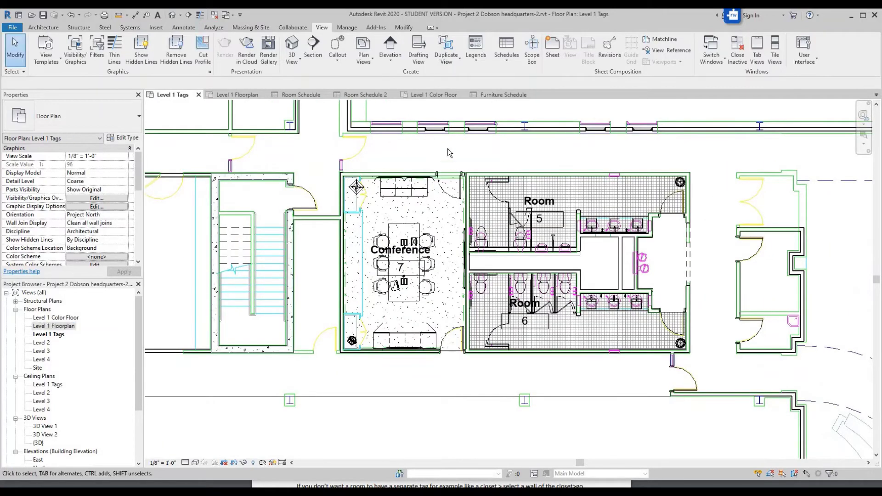
left_click(38, 29)
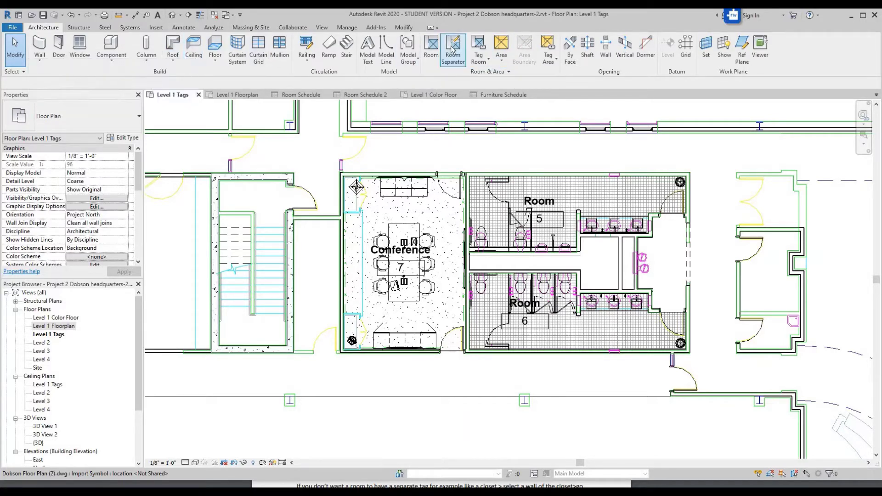
left_click(191, 31)
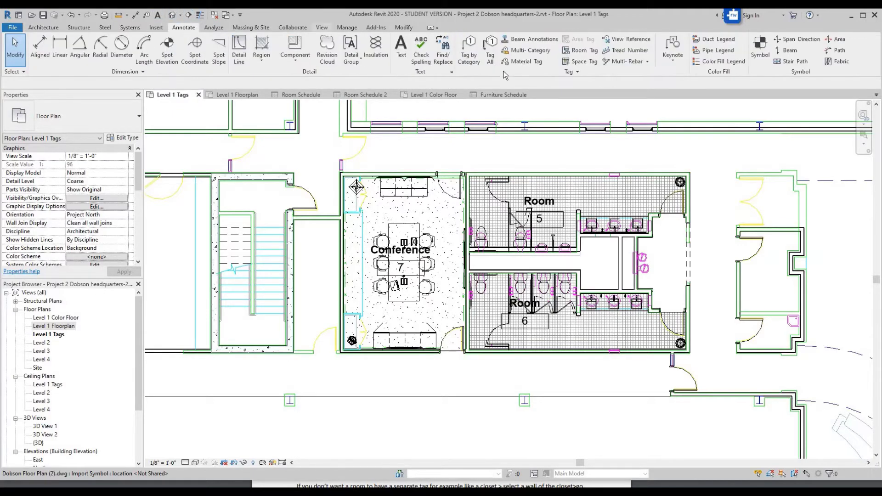
left_click(467, 57)
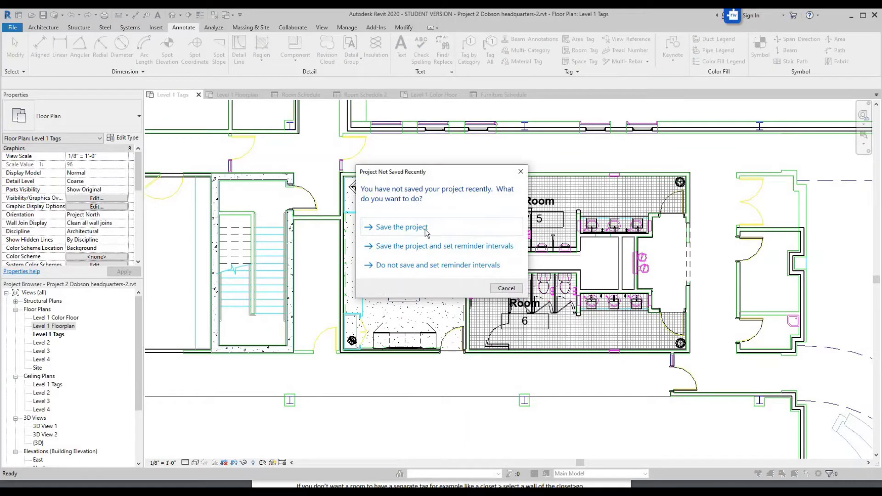
left_click(422, 229)
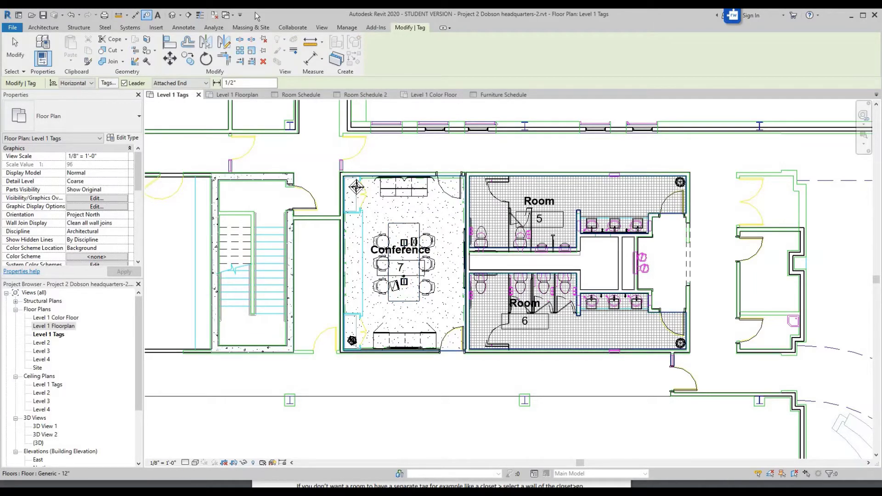
Step: Try to tag the bench along the conference room's upper wall using Tag by Category
left_click(44, 27)
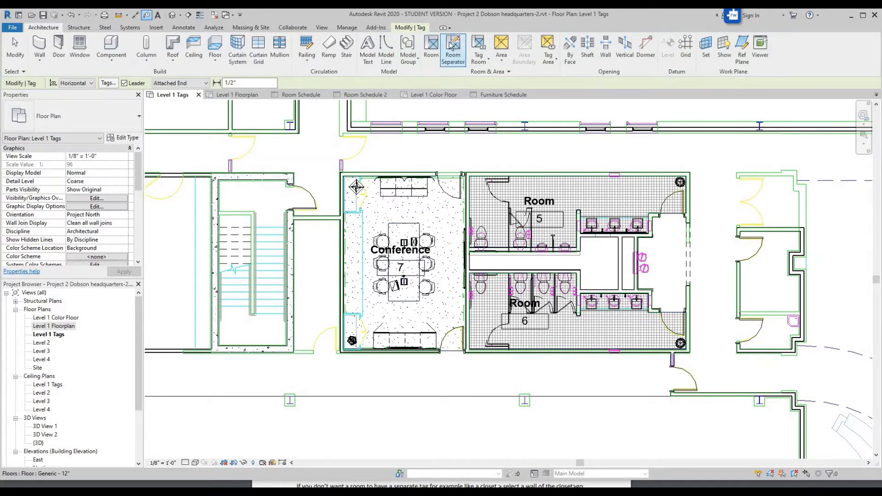
scroll(482, 46, "down", 5)
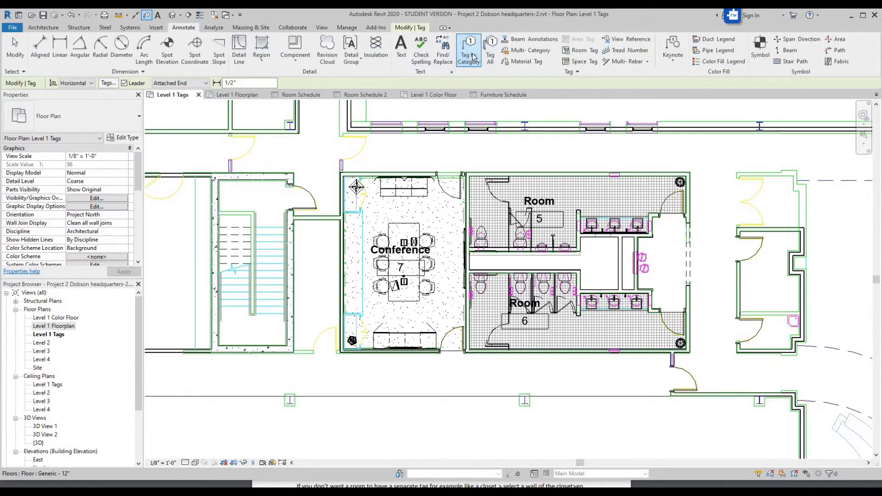
left_click(473, 57)
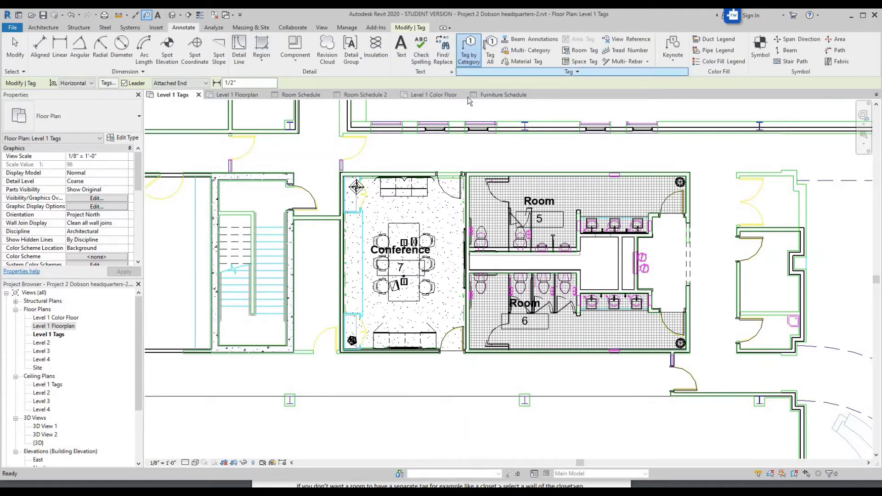
scroll(434, 246, "up", 2)
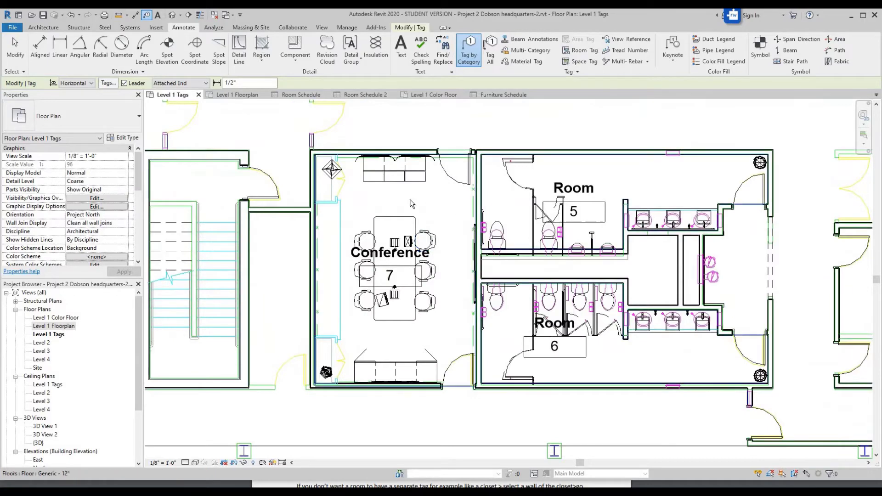
left_click(406, 186)
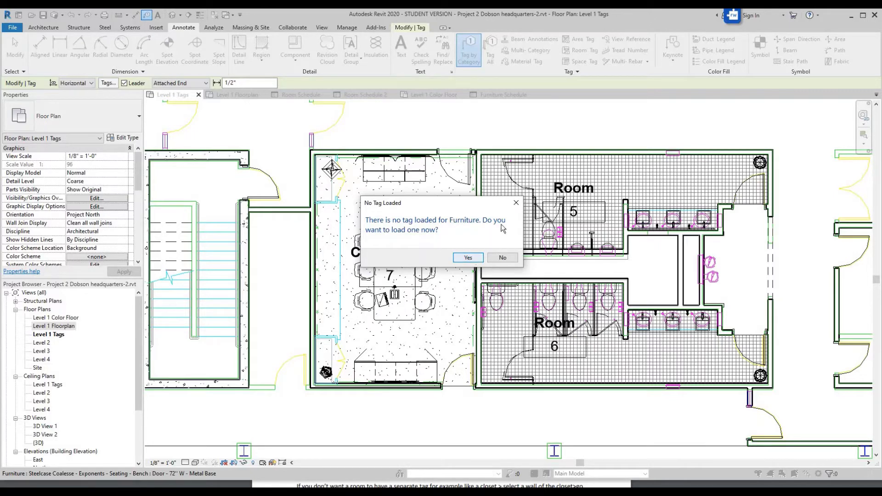
Step: Load Furniture Tag.rfa from the Annotations > Architectural folder of the US Imperial library
left_click(467, 258)
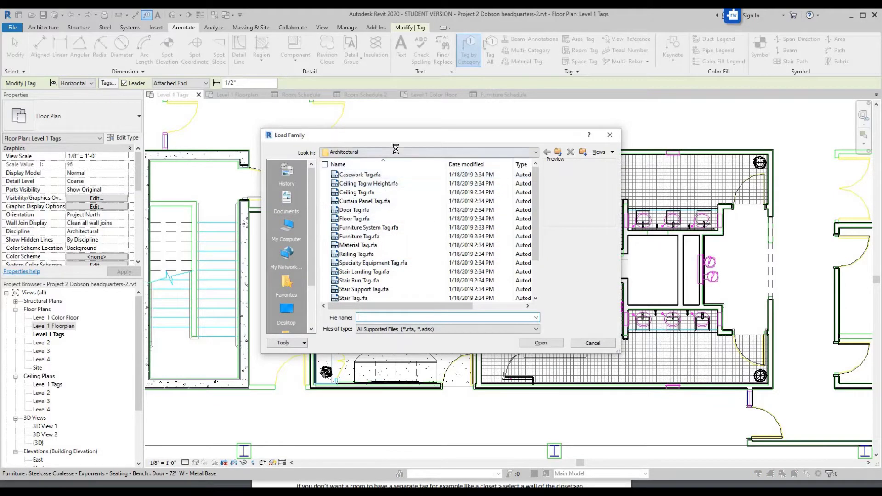
left_click(500, 152)
scroll(398, 180, "up", 2)
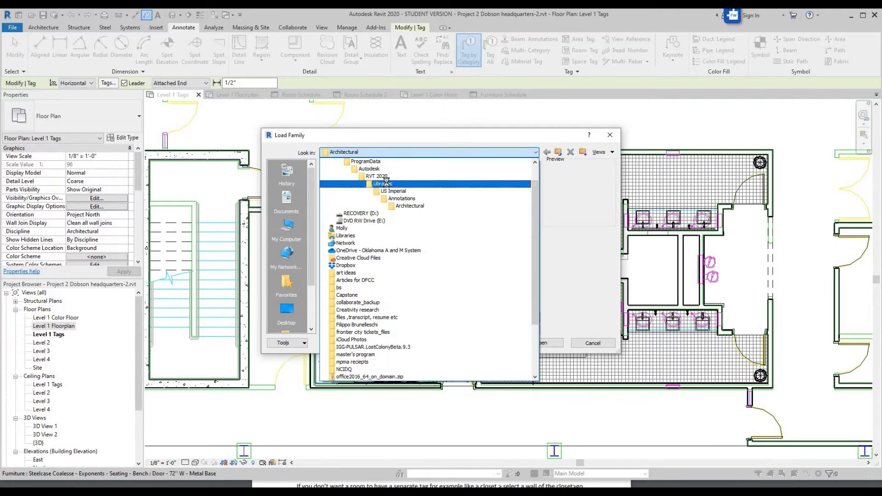
left_click(387, 184)
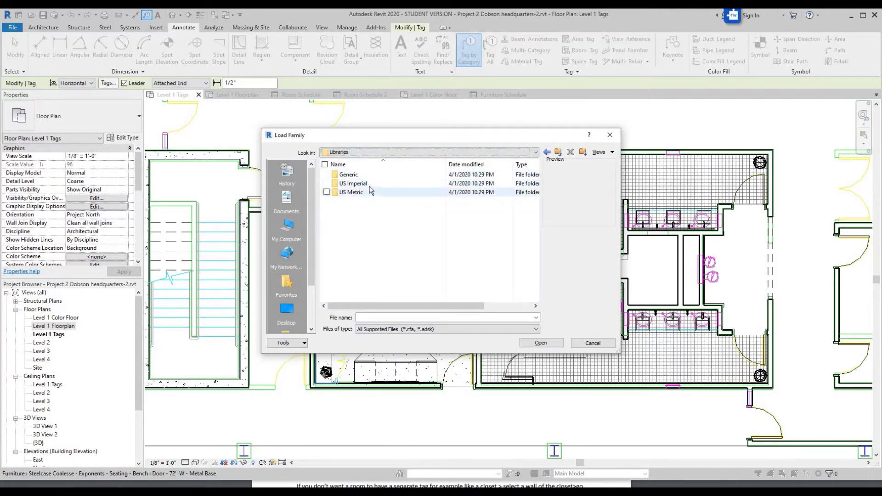
double_click(366, 184)
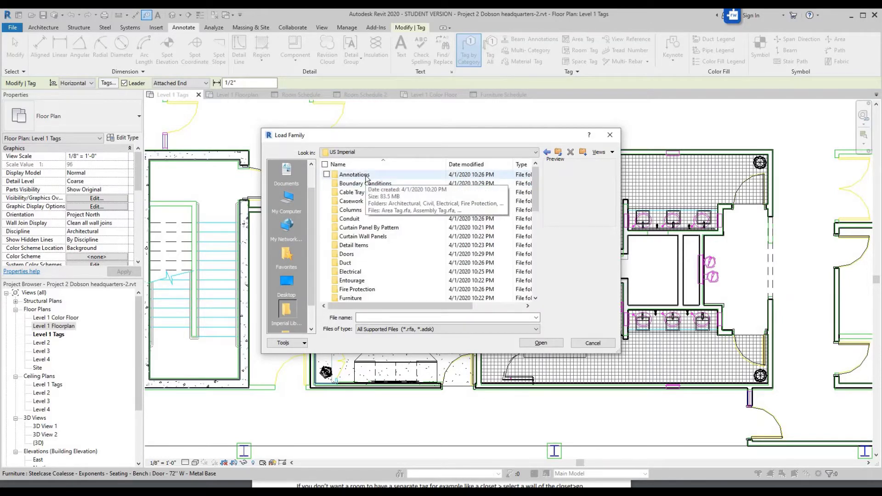
double_click(366, 175)
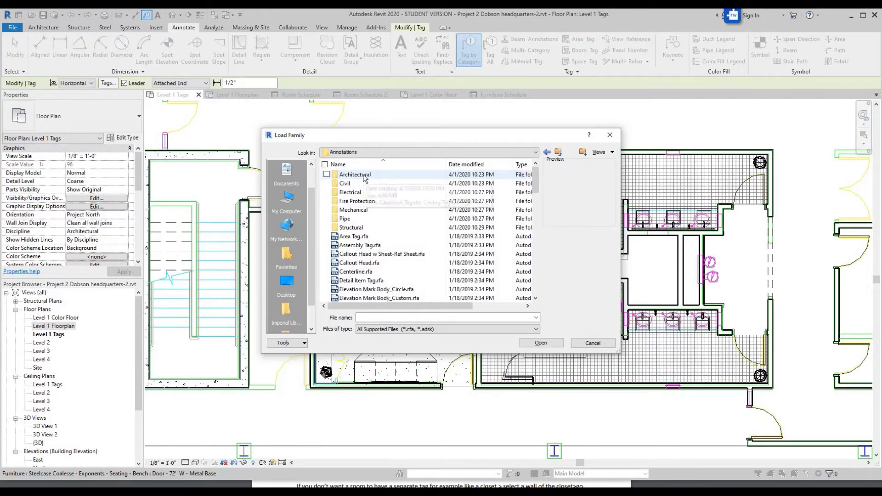
double_click(365, 175)
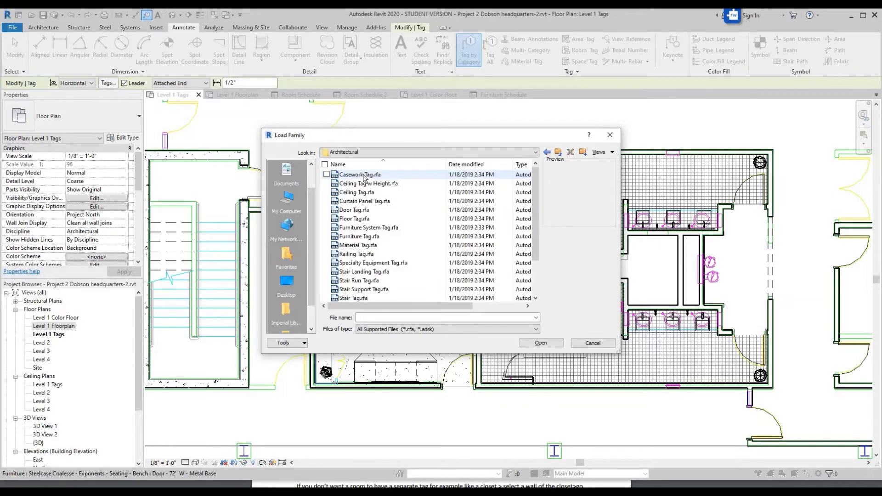
left_click(359, 237)
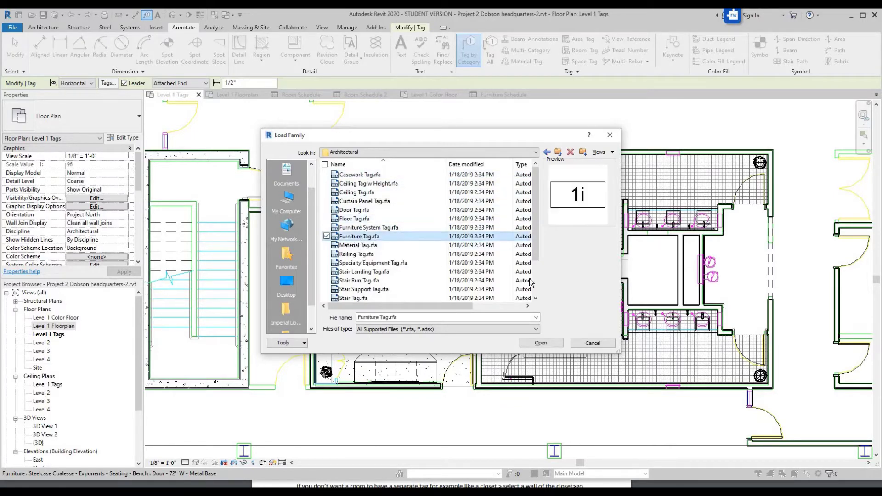
left_click(541, 343)
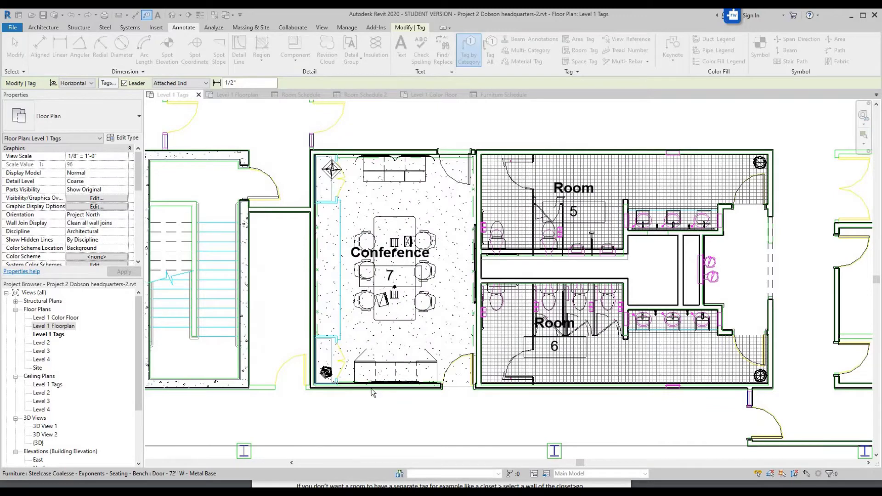
Step: Tag the upper-wall bench, two chairs and the lower-wall credenza in the conference room with leadered furniture tags
left_click(403, 182)
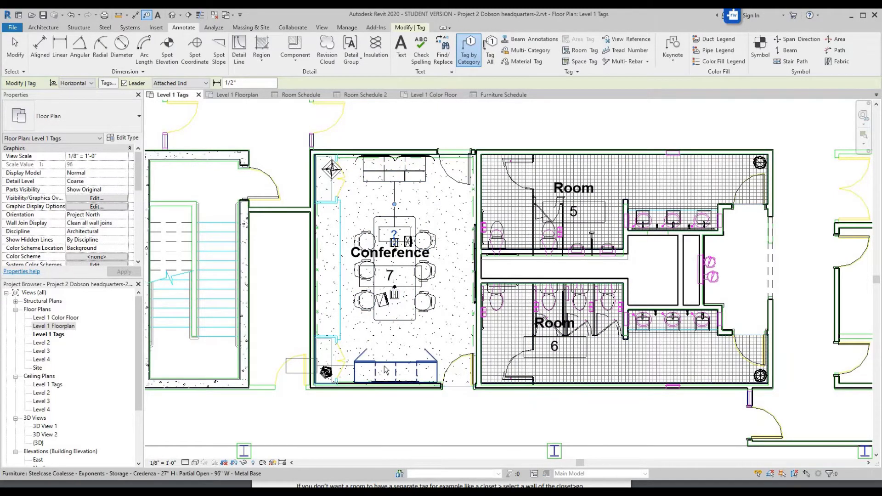
left_click(424, 302)
left_click(353, 241)
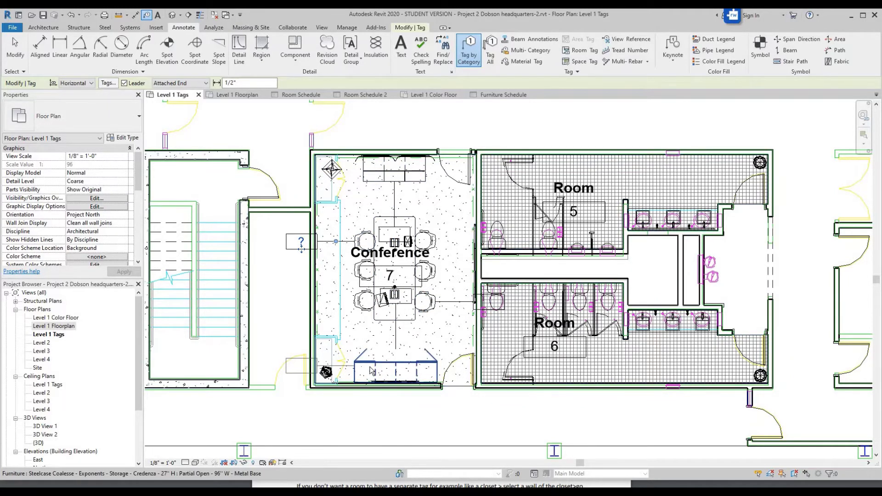
left_click(383, 376)
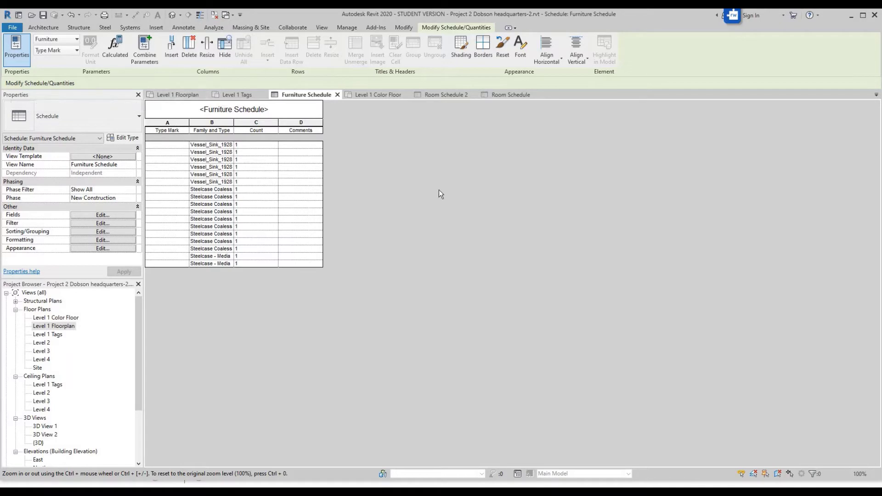
Step: Tile all open views side by side with the Furniture Schedule active
left_click(175, 95)
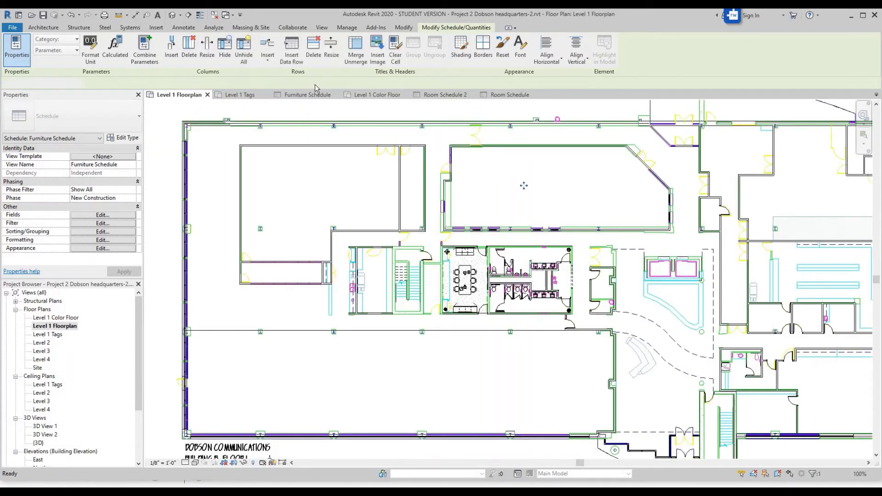
left_click(299, 96)
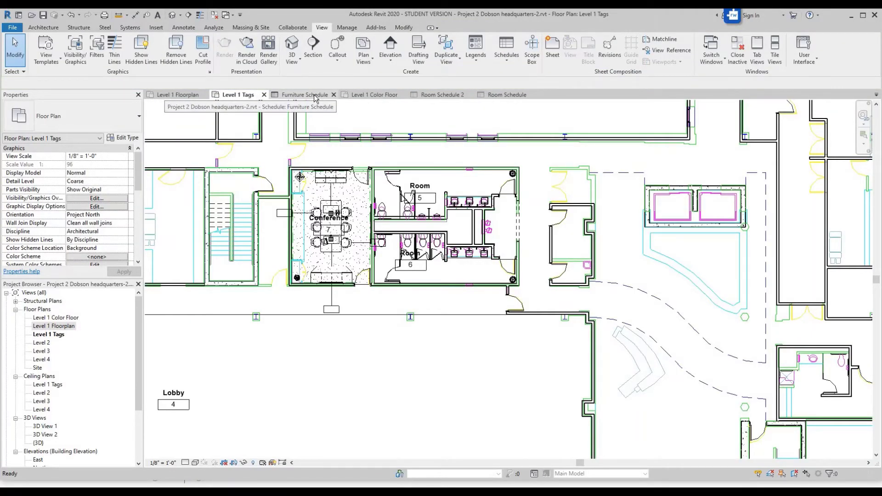
left_click(313, 94)
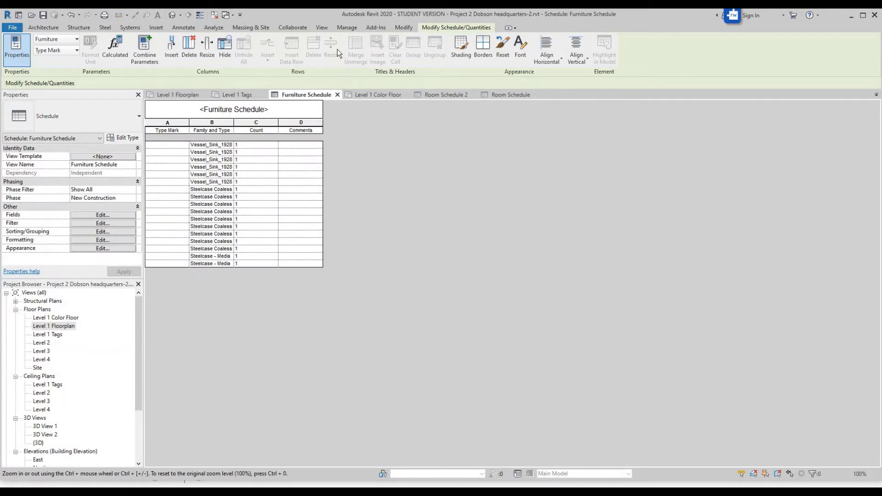
left_click(322, 28)
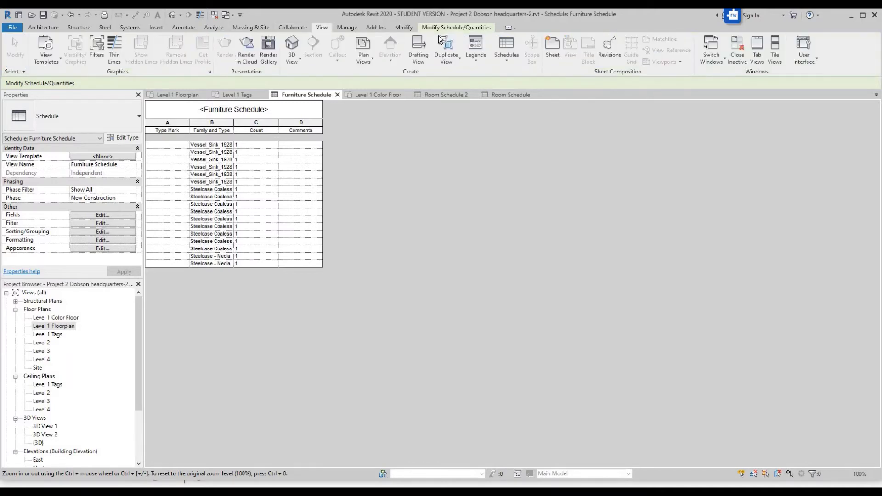
left_click(775, 54)
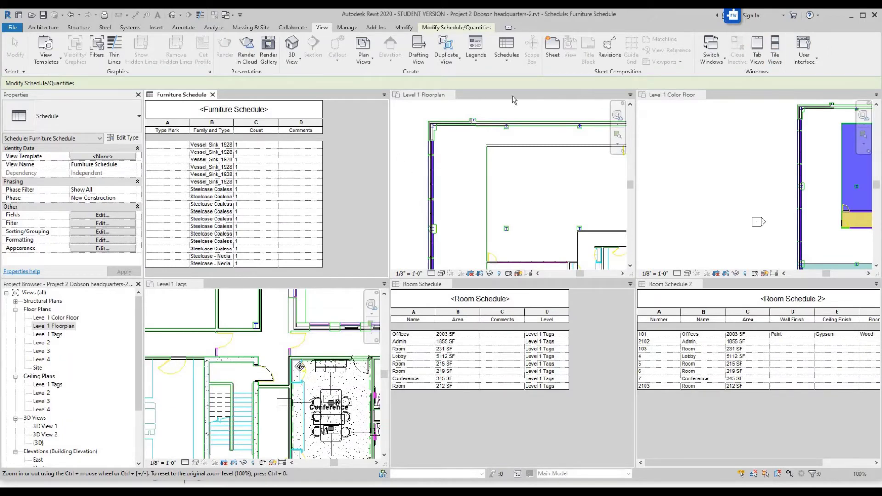
Step: Close the Level 1 Color Floor, Level 1 Floorplan, Room Schedule and Room Schedule 2 views, keeping the Furniture Schedule and Level 1 Tags open
left_click(454, 95)
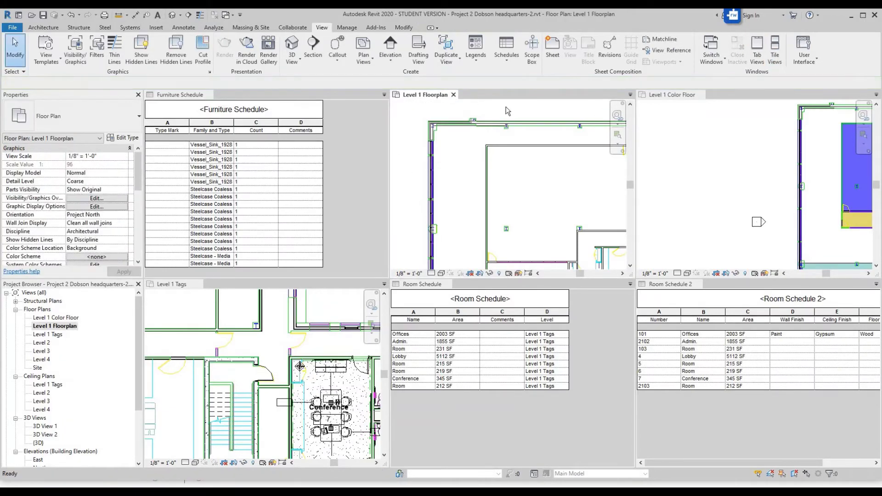
left_click(698, 95)
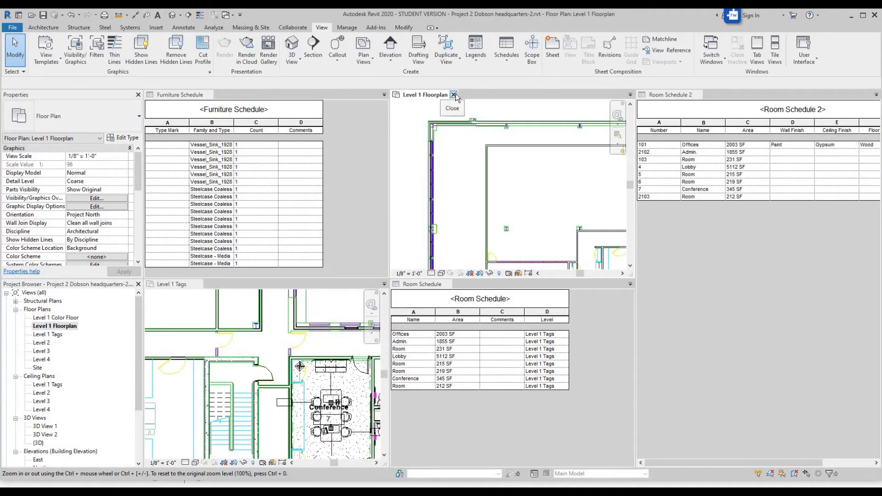
left_click(453, 95)
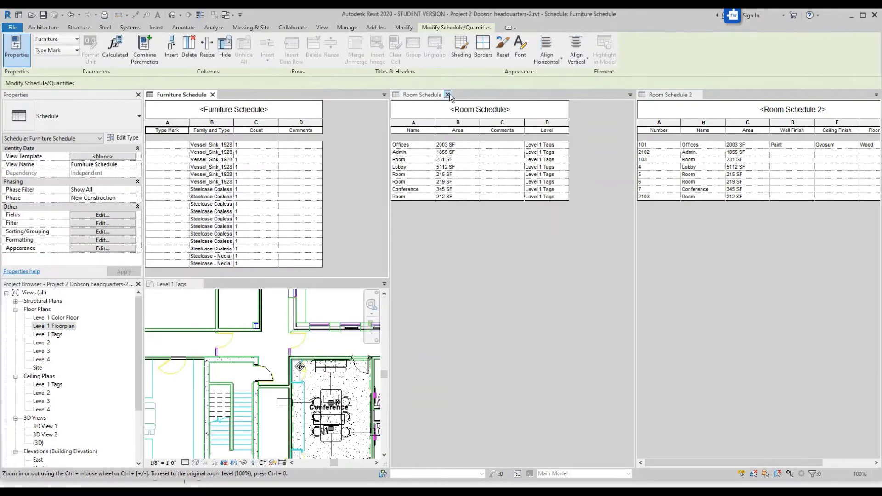
left_click(447, 94)
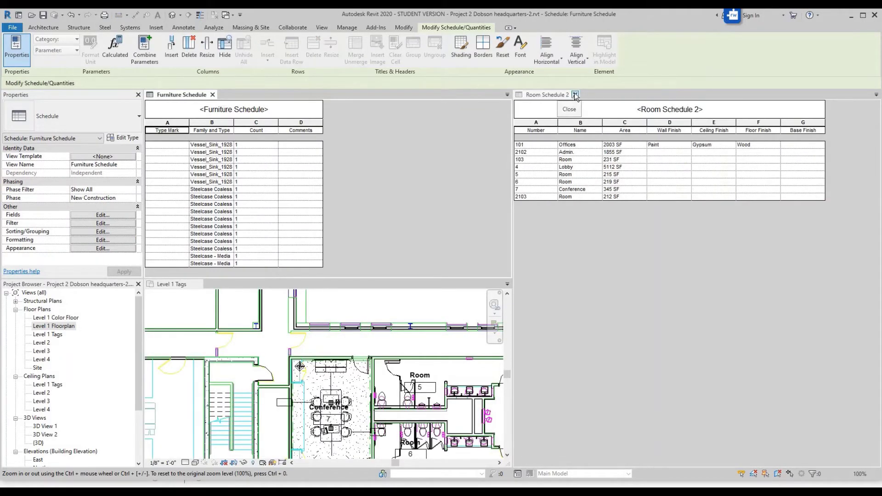
left_click(574, 96)
left_click(576, 94)
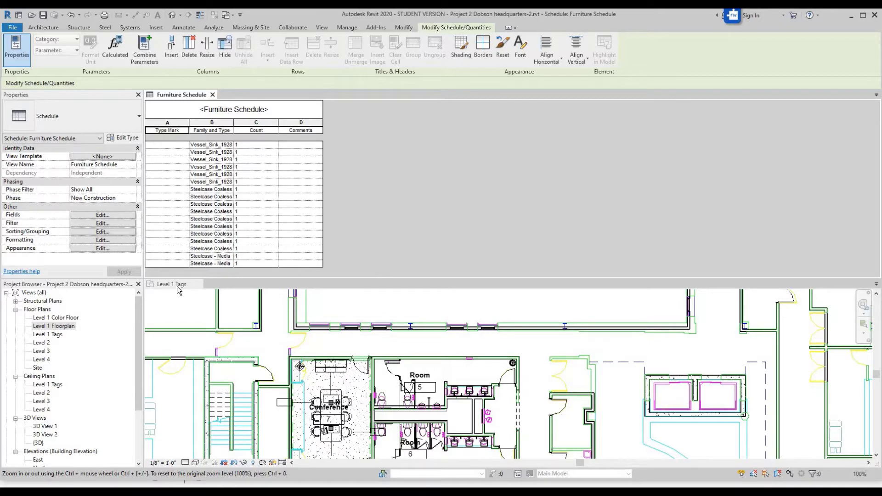
Step: Undock the Level 1 Tags plan into its own window below the Furniture Schedule
left_click_drag(176, 285, 205, 287)
left_click_drag(378, 236, 206, 280)
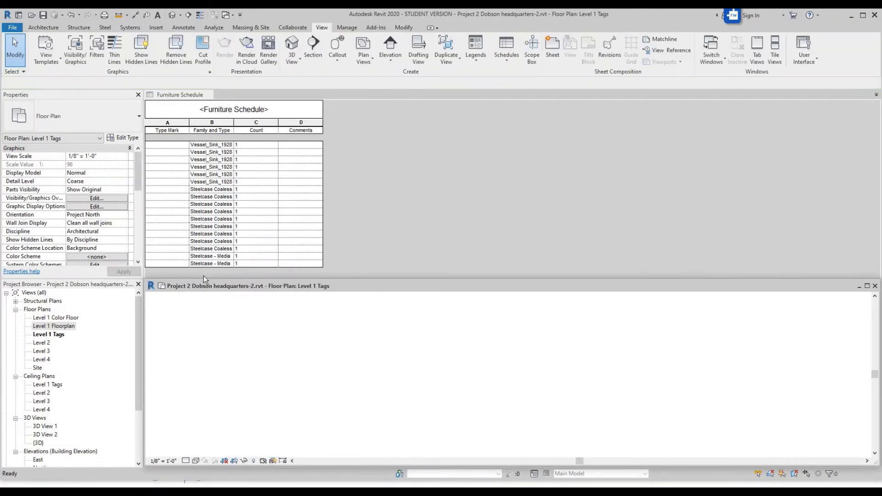
scroll(301, 370, "down", 2)
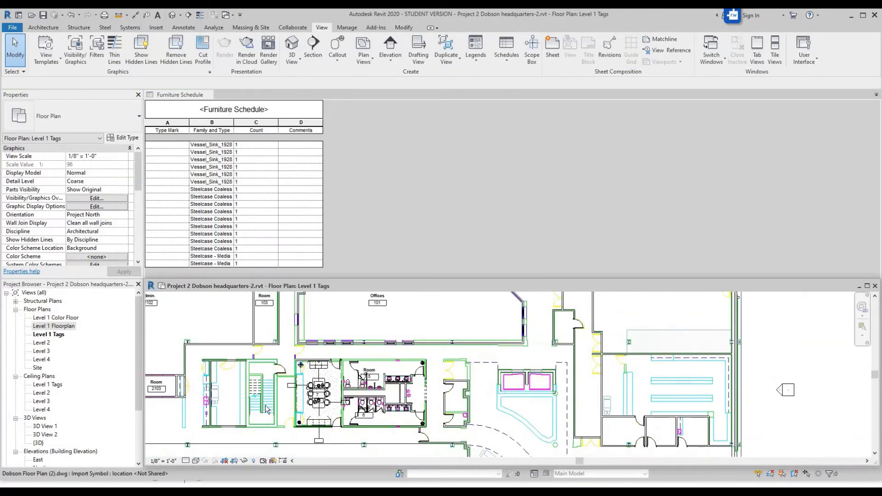
Step: Highlight the first Vessel_Sink row of the Furniture Schedule in the model, viewing it in both Level 1 Tags and Level 1 Floorplan
scroll(264, 411, "up", 2)
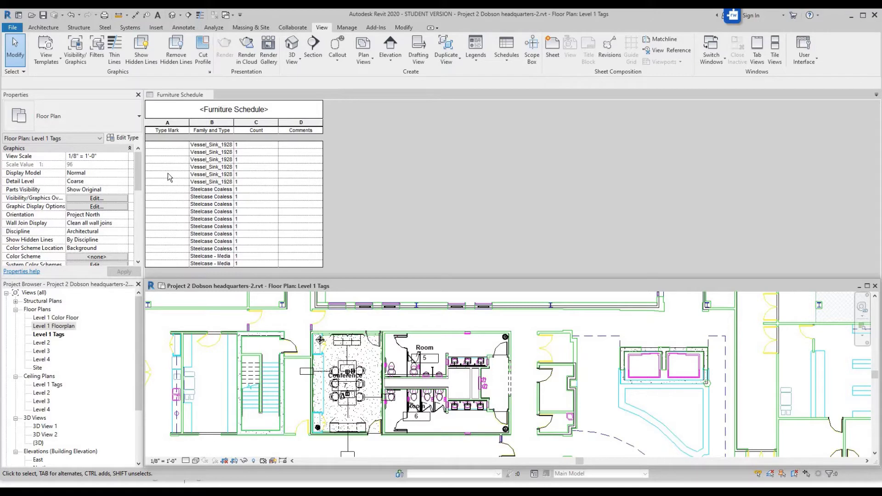
left_click(175, 145)
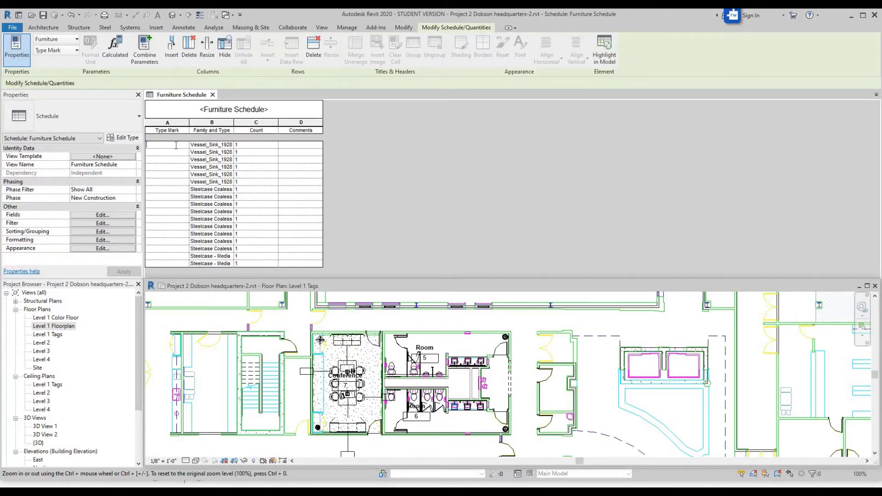
left_click(603, 51)
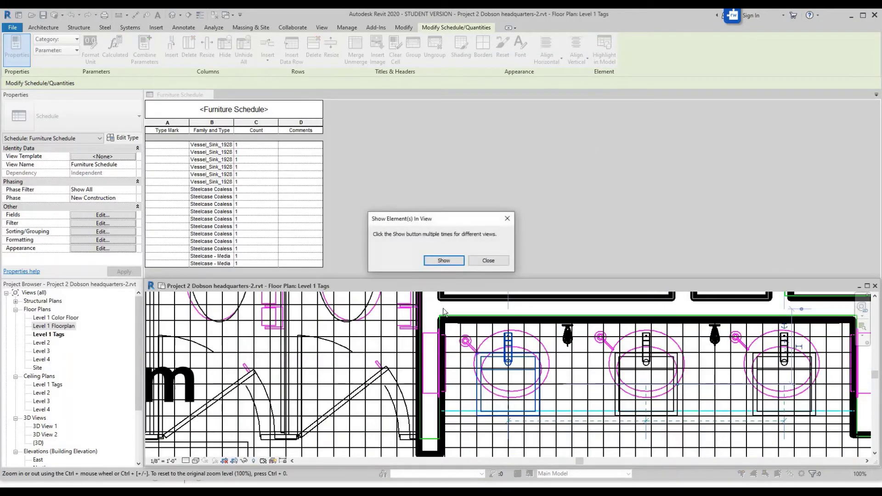
left_click(443, 261)
left_click(441, 261)
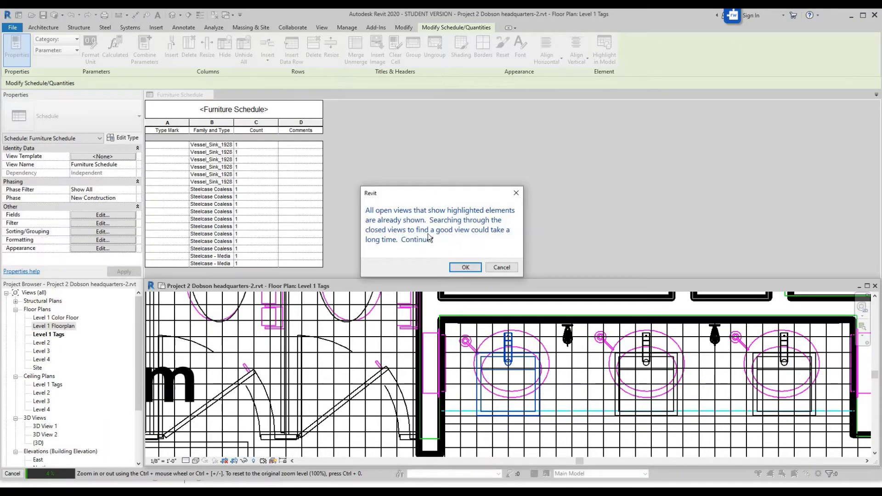
left_click(464, 267)
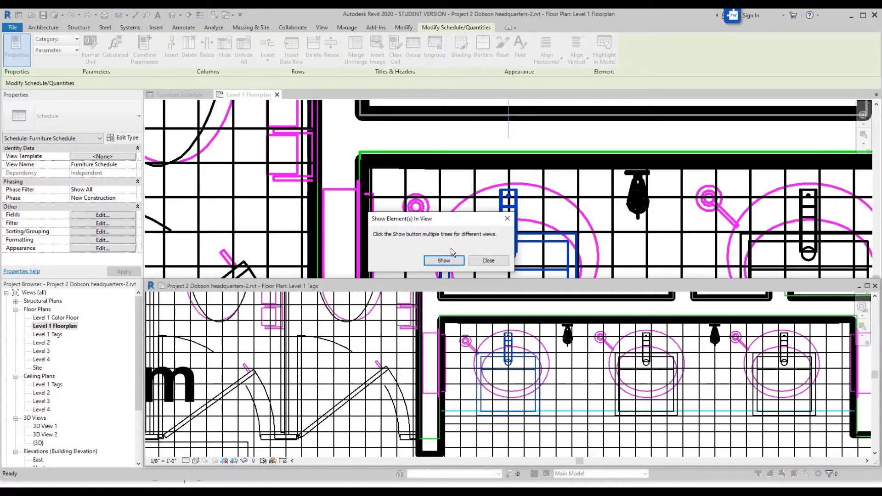
left_click(487, 260)
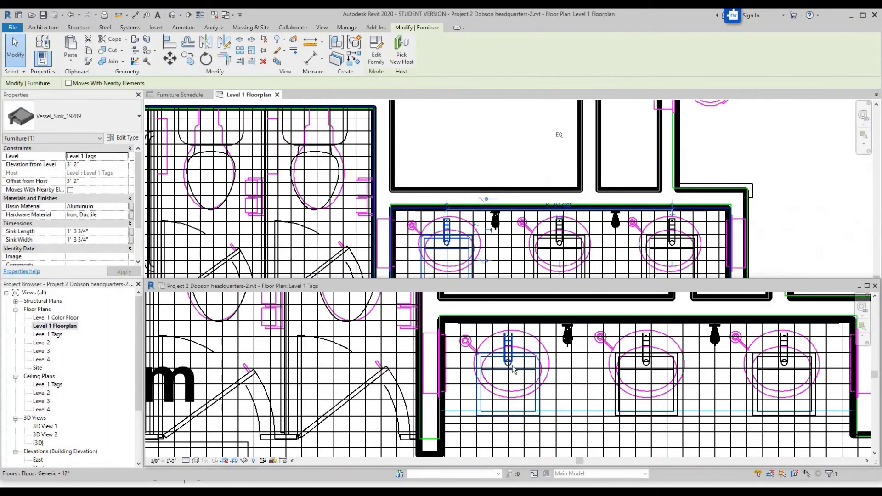
Step: Return to the Furniture Schedule and highlight the first vessel sink again, showing it only in the Level 1 Tags plan
left_click(183, 94)
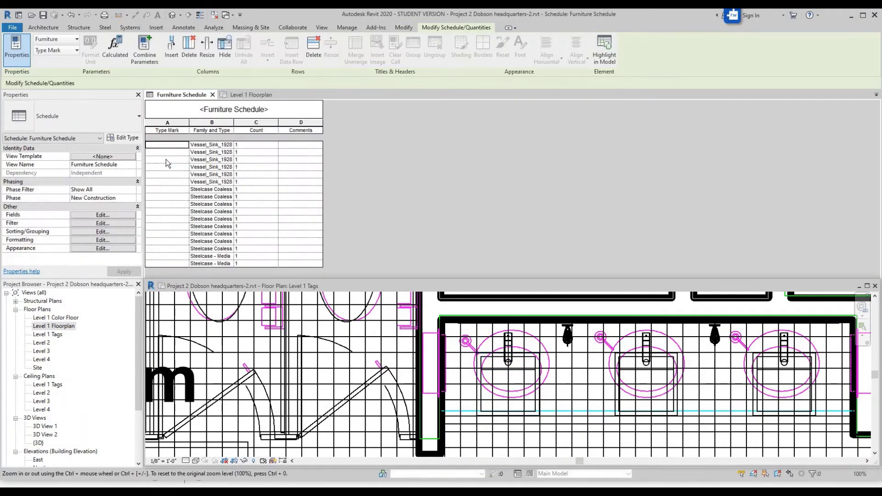
left_click(167, 146)
left_click(604, 45)
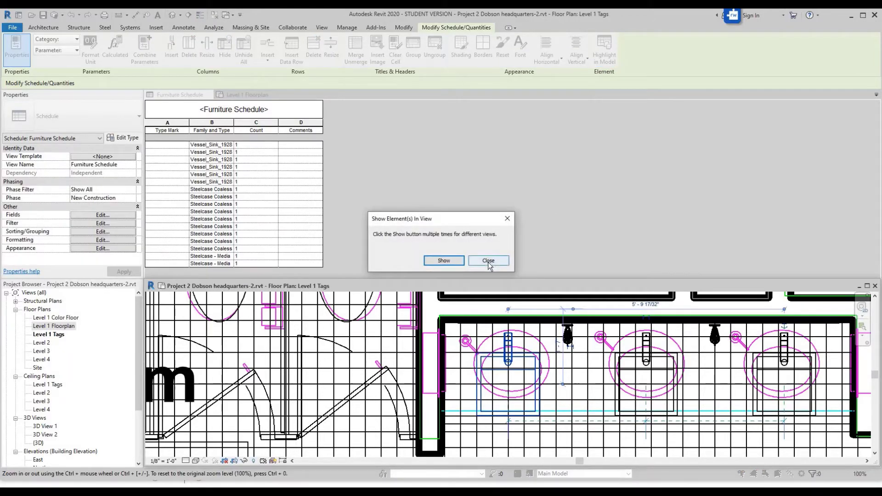
left_click(487, 261)
left_click(465, 333)
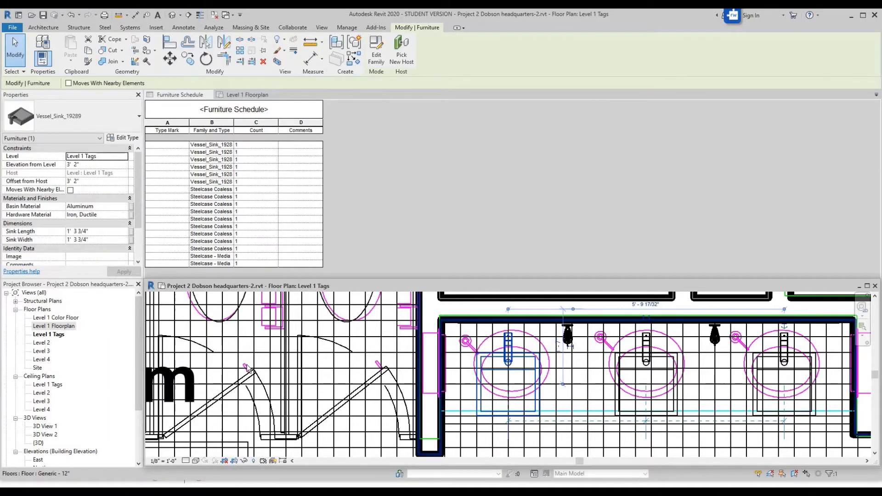
Step: Highlight the third Steelcase Coalesse row of the Furniture Schedule in the Level 1 Tags plan
left_click(158, 205)
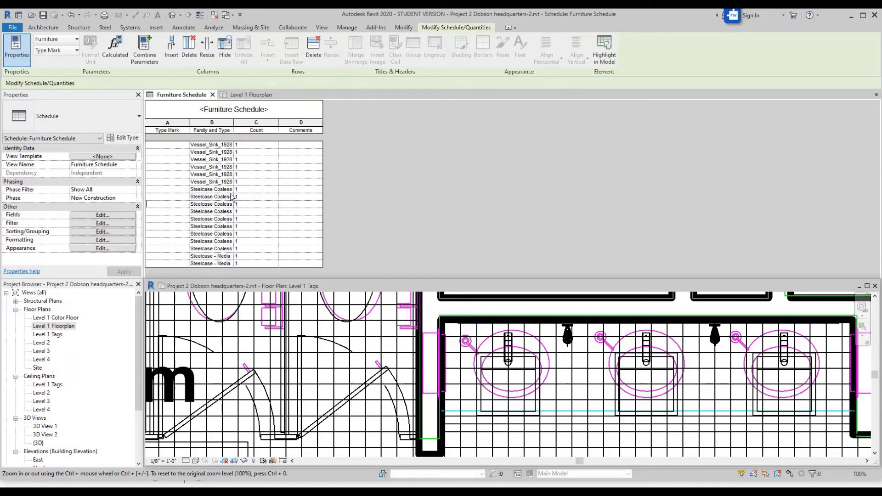
left_click(605, 51)
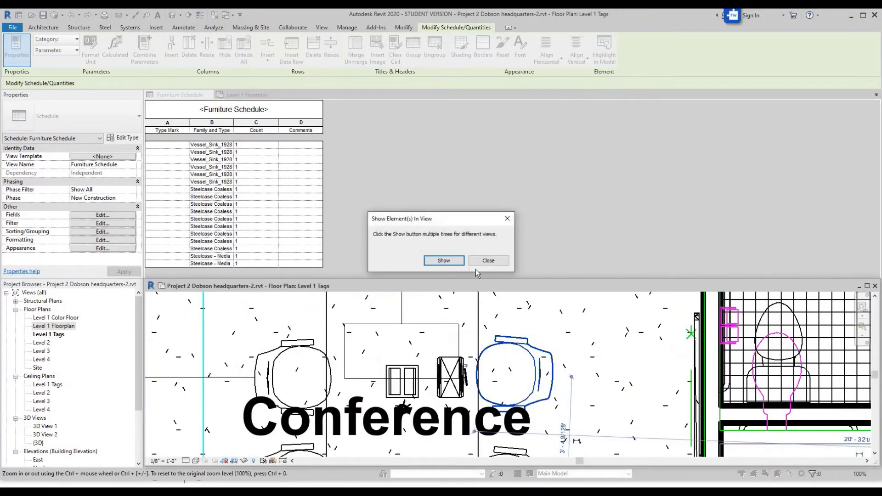
left_click(484, 261)
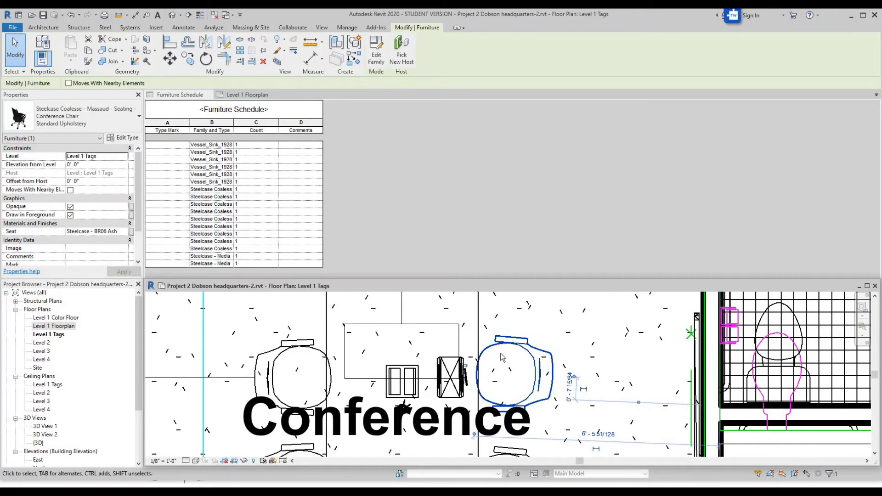
Step: Set the Type Mark of the first vessel sink to CW1 and apply it to all elements of type Vessel_Sink_19289
left_click(162, 149)
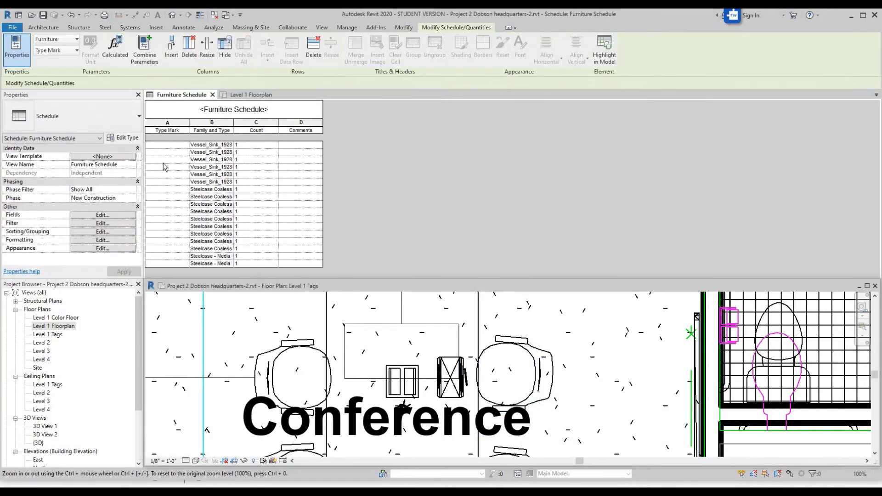
type("CW1")
key("Return")
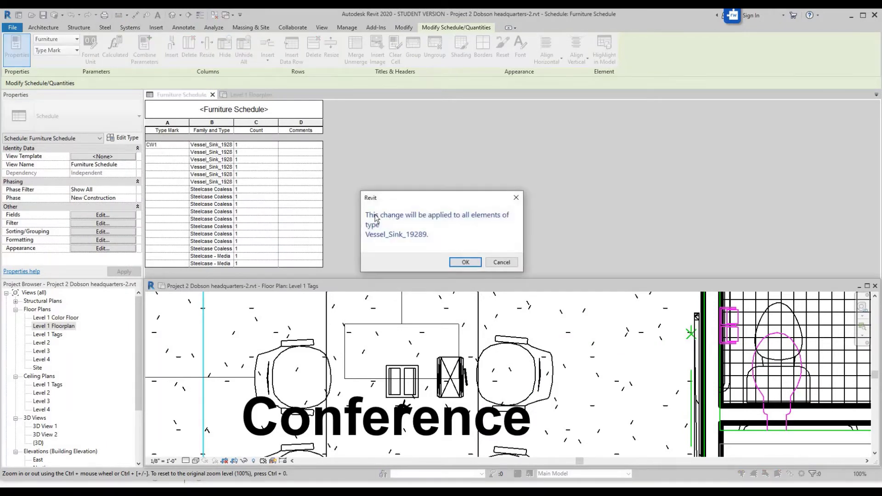
left_click(465, 262)
left_click(166, 182)
type("f")
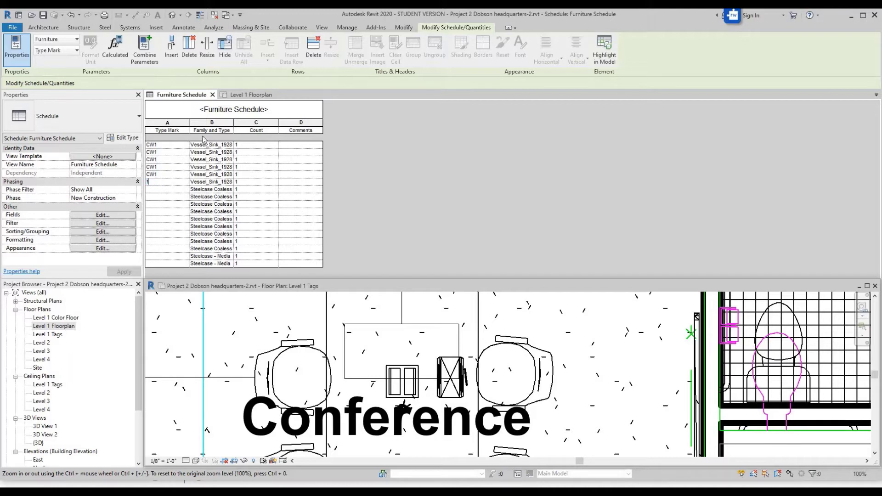
left_click(167, 148)
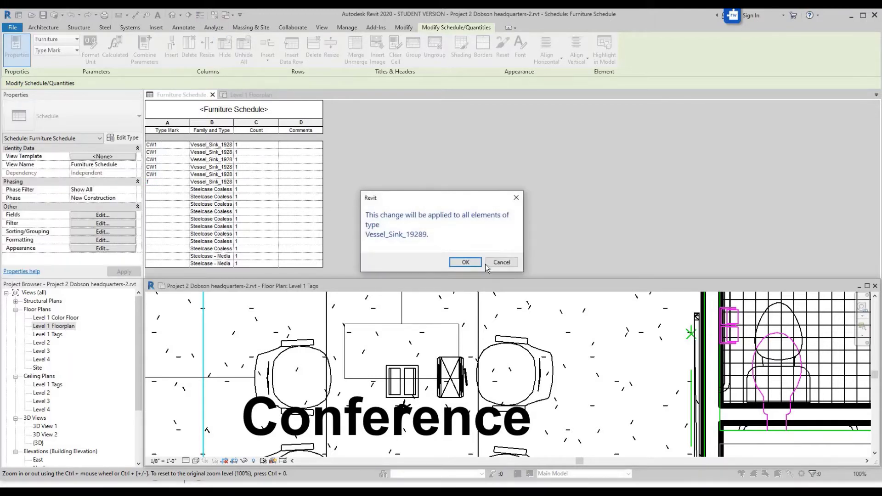
left_click(500, 261)
Step: Set the Type Mark in the first vessel sink row of the Furniture Schedule to F1
left_click(172, 144)
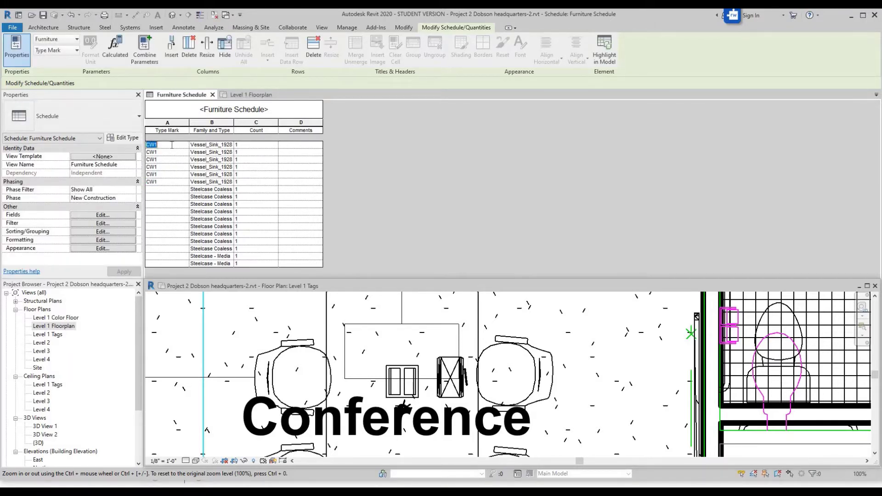
type("F1")
key("Return")
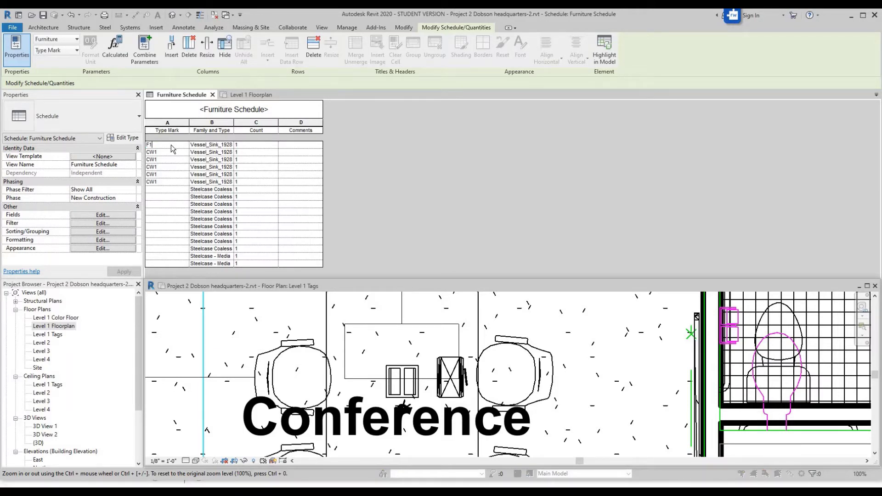
Step: Apply type mark F1 to the vessel sinks and set the Steelcase conference chairs' type mark to F2 for all elements of that type
left_click(474, 262)
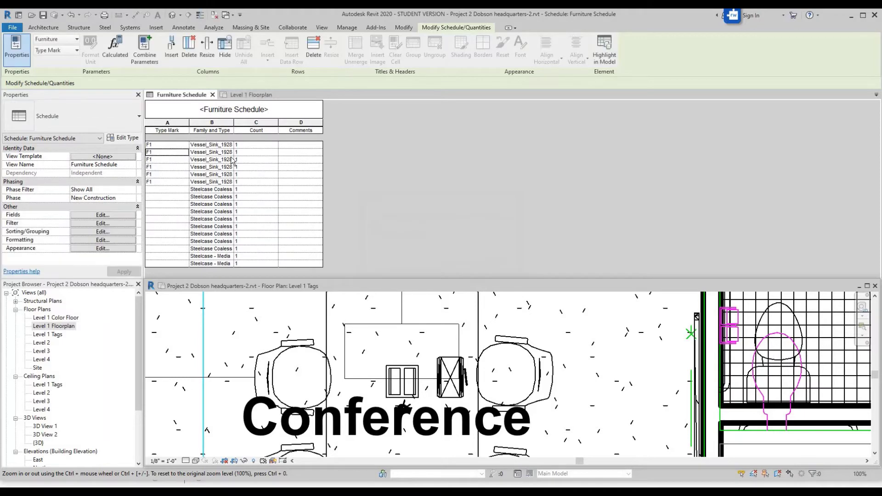
left_click(170, 189)
type("F2")
key("Return")
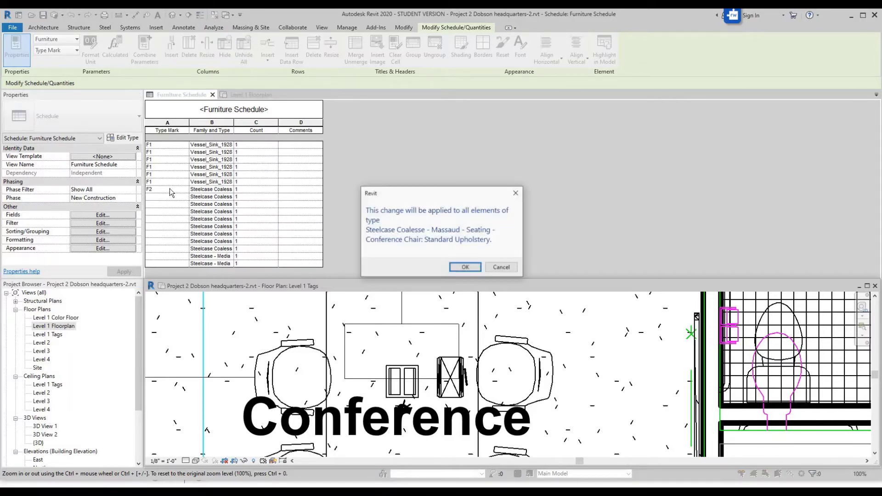
left_click(464, 268)
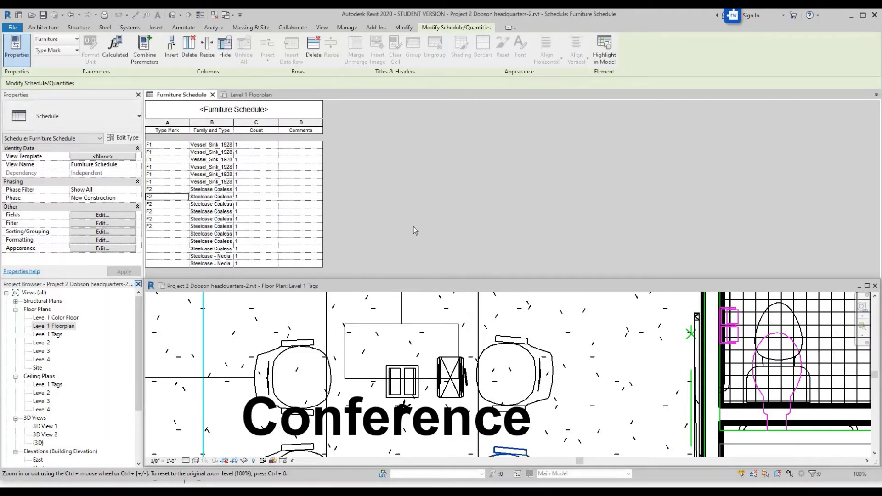
Step: Highlight the first unmarked schedule item in the model and set the type mark of this rectangular Potrero415 table to F3
left_click(186, 234)
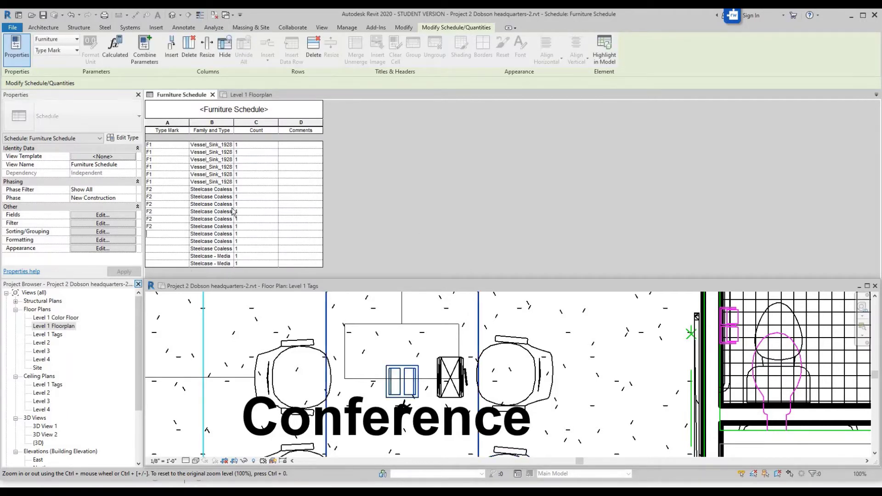
left_click(600, 56)
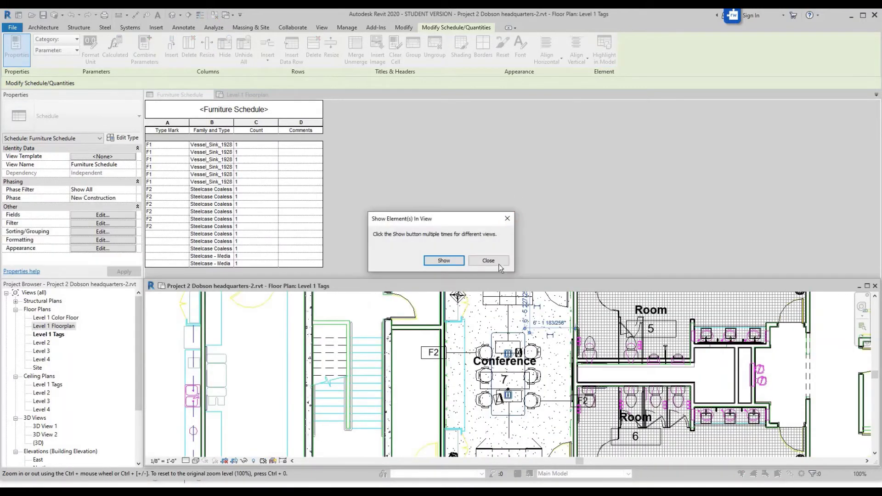
left_click(488, 261)
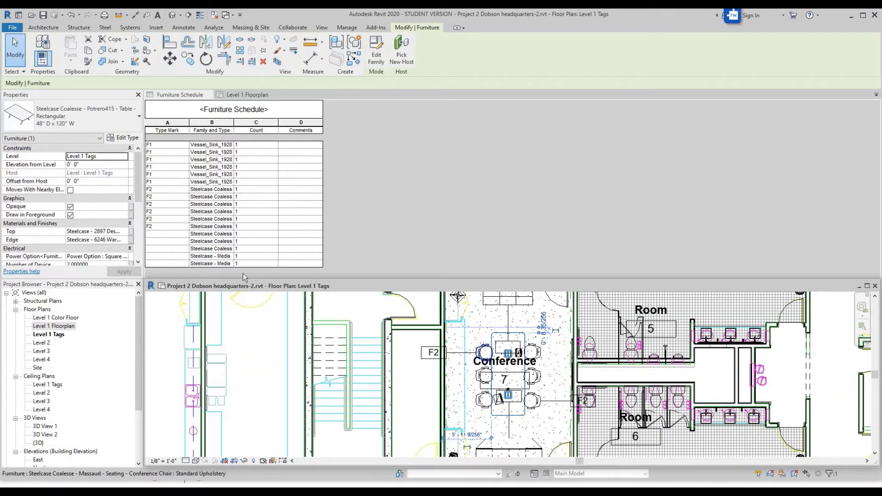
left_click(159, 233)
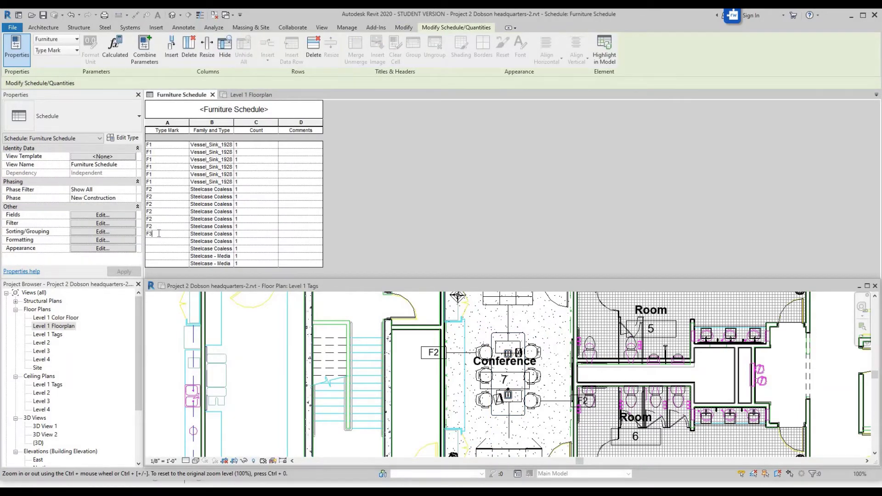
type("F3")
key("Return")
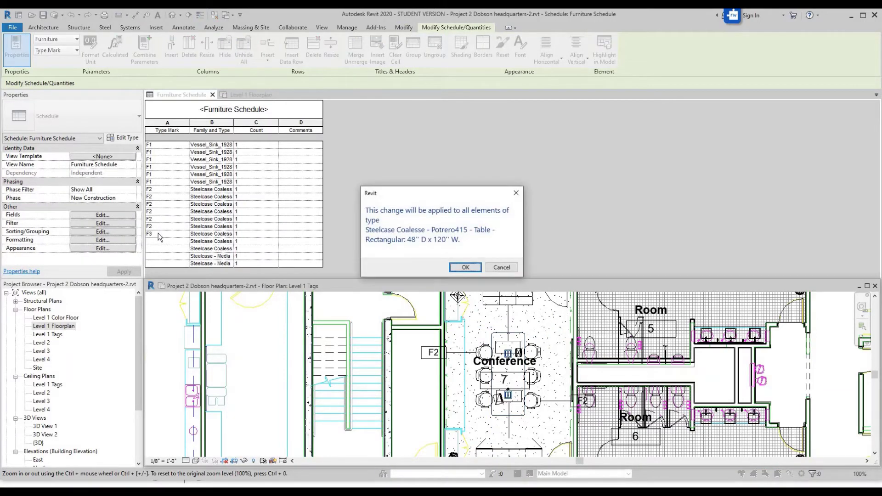
left_click(465, 266)
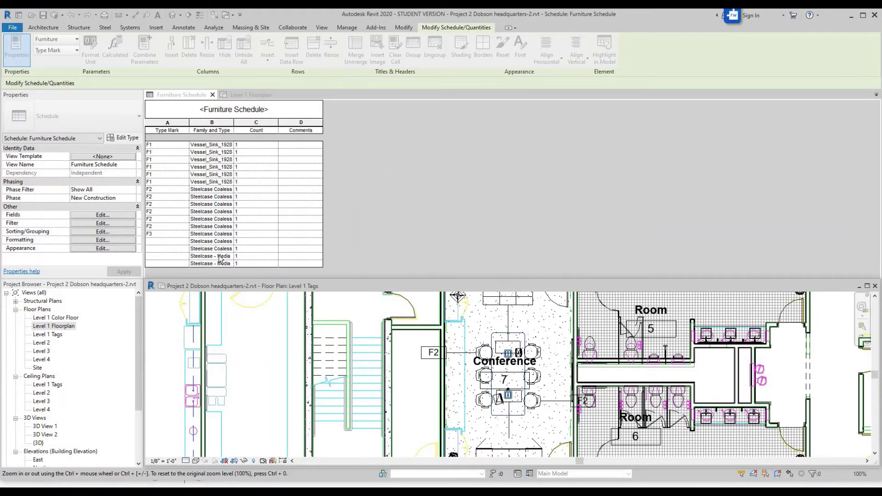
Step: Set the type mark of the Steelcase Media Scape wall-mounted shrouds to F5 for all elements of that type
left_click(179, 256)
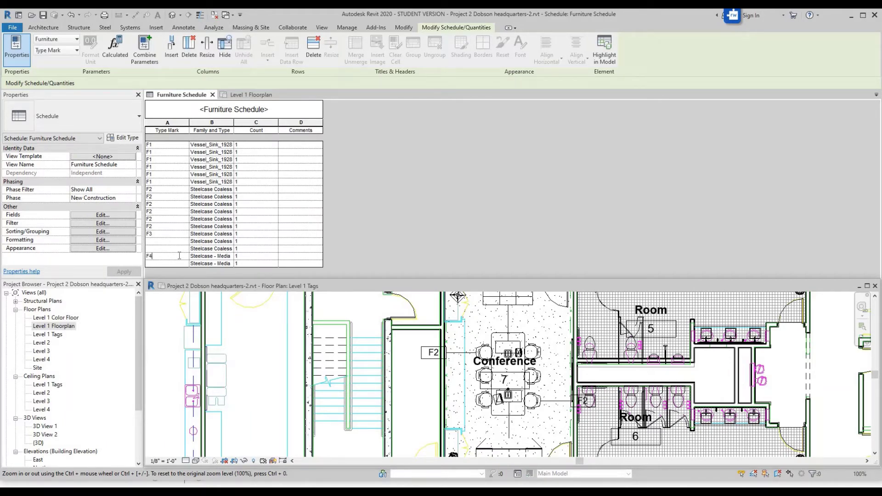
type("F5")
key("Return")
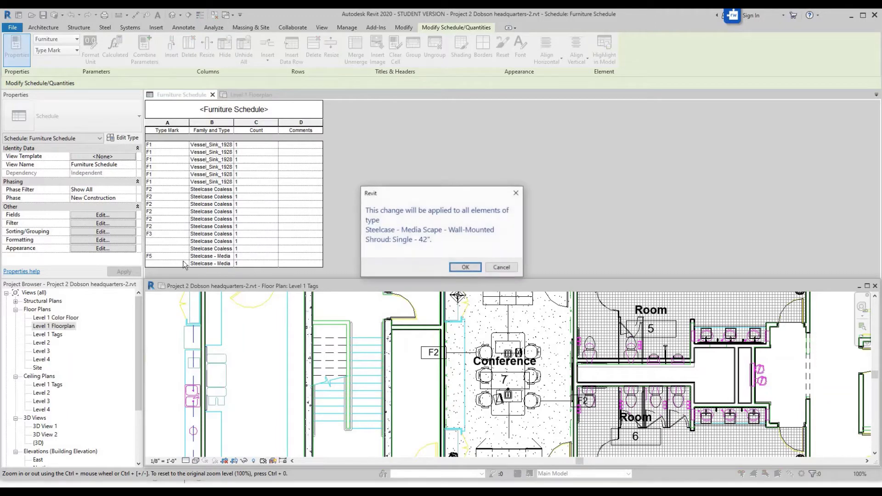
left_click(464, 267)
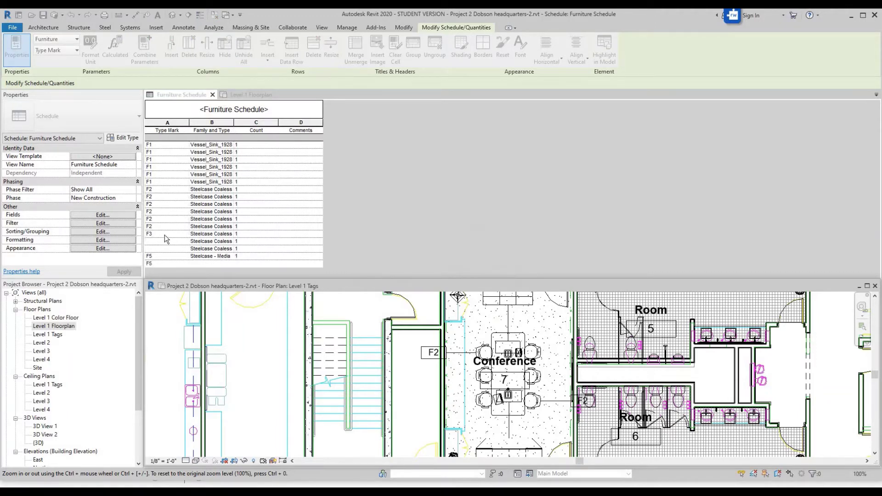
Step: Set the type mark of the Steelcase Coalesse Exponents storage credenza to F4 for all elements of that type
left_click(164, 239)
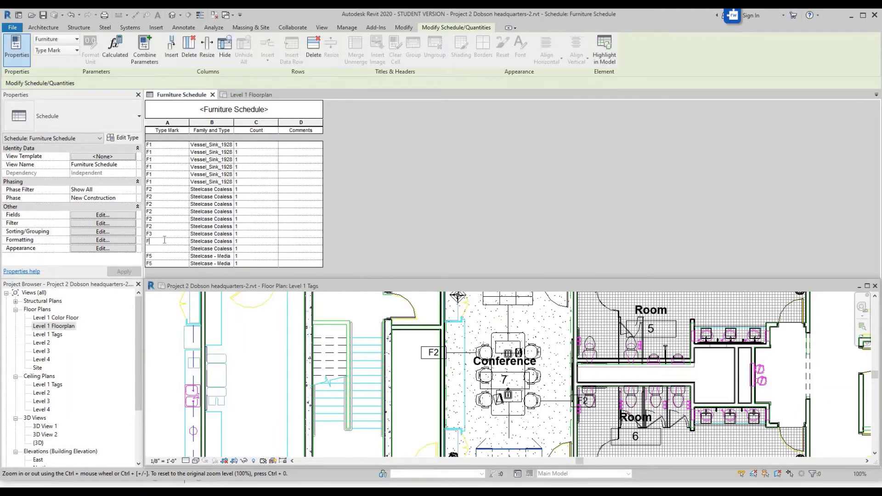
type("F4")
key("Return")
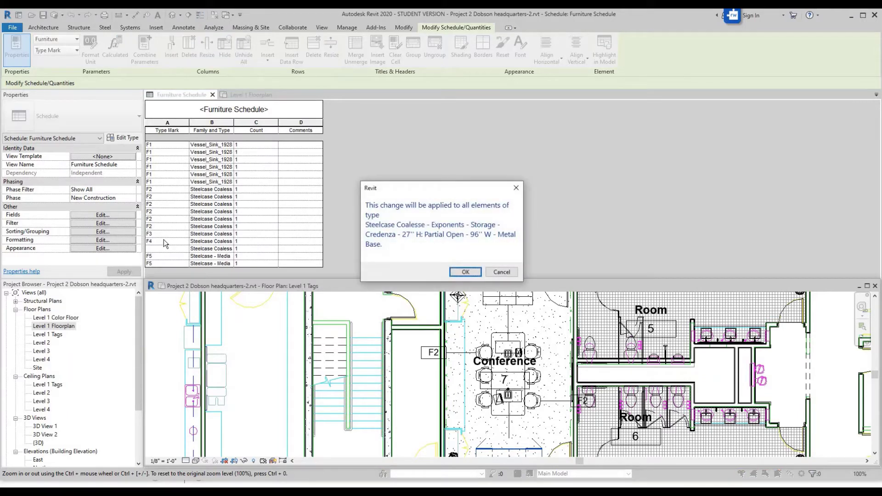
key("Return")
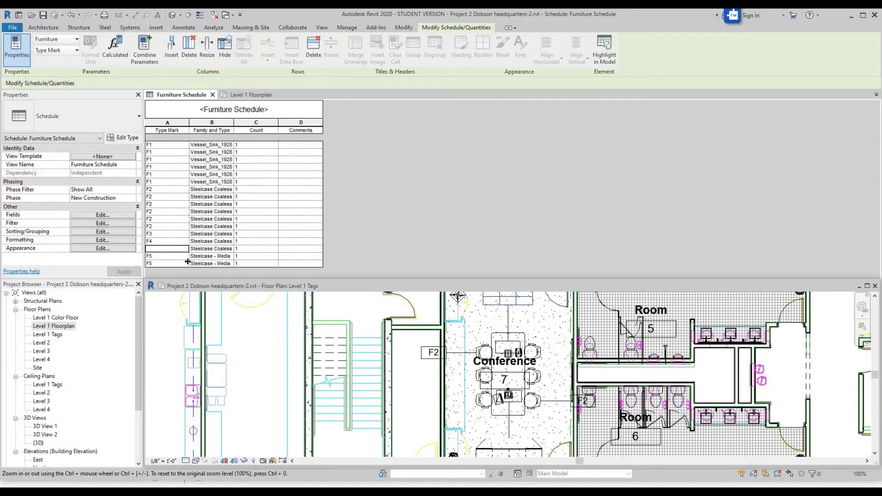
Step: Set the type mark of the remaining unmarked Steelcase Coalesse row to F6 and apply it to its type
left_click(175, 249)
key("Return")
key("Return")
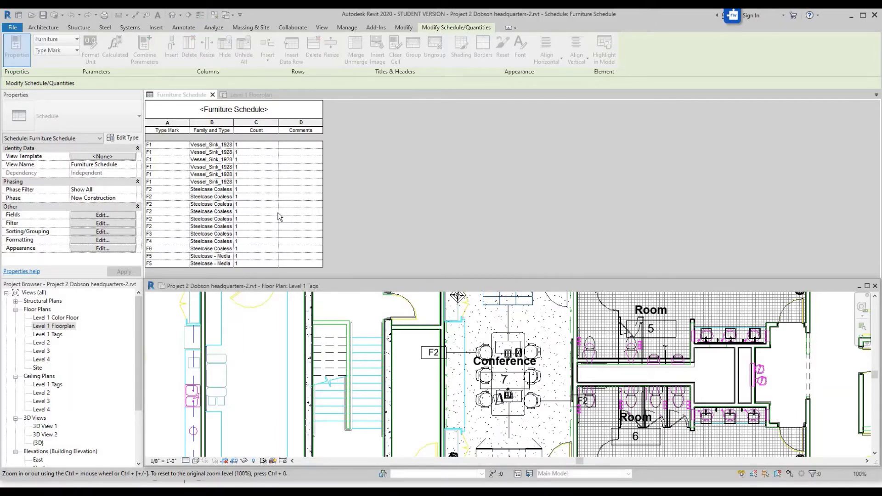
left_click(178, 256)
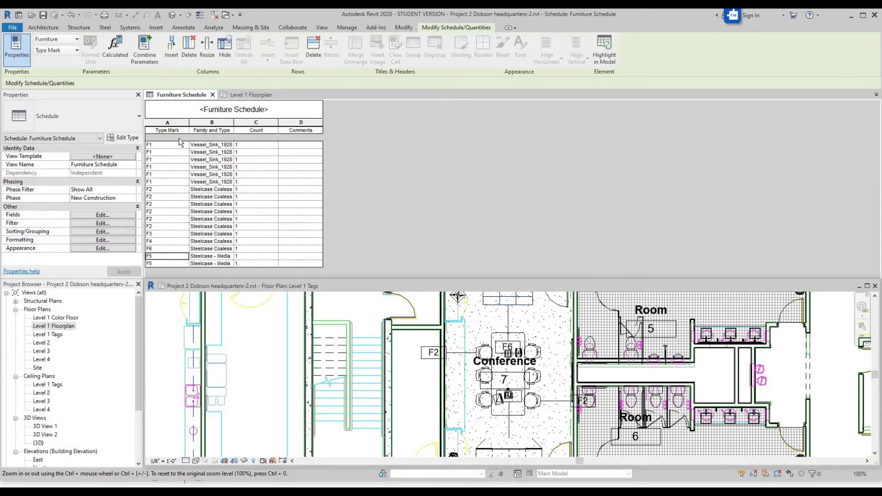
Step: Try grand totals with title, count, and totals and without itemizing every instance in the furniture schedule, and undo the change
left_click(83, 231)
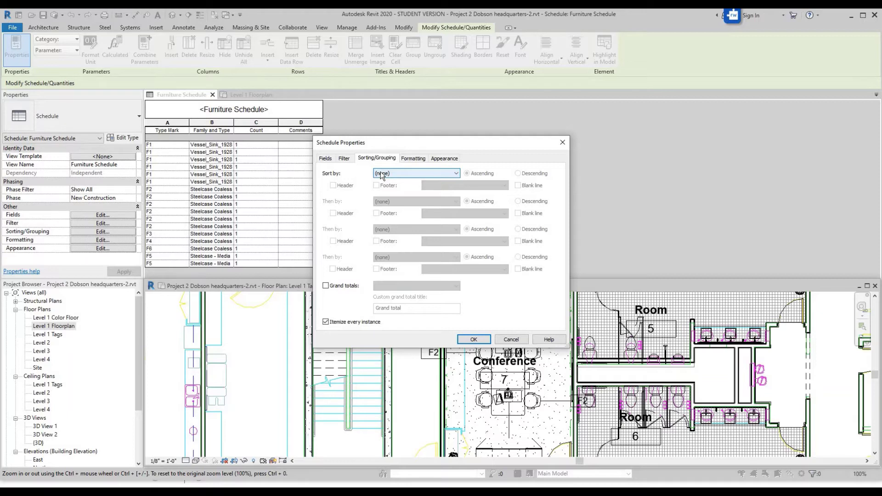
left_click(381, 174)
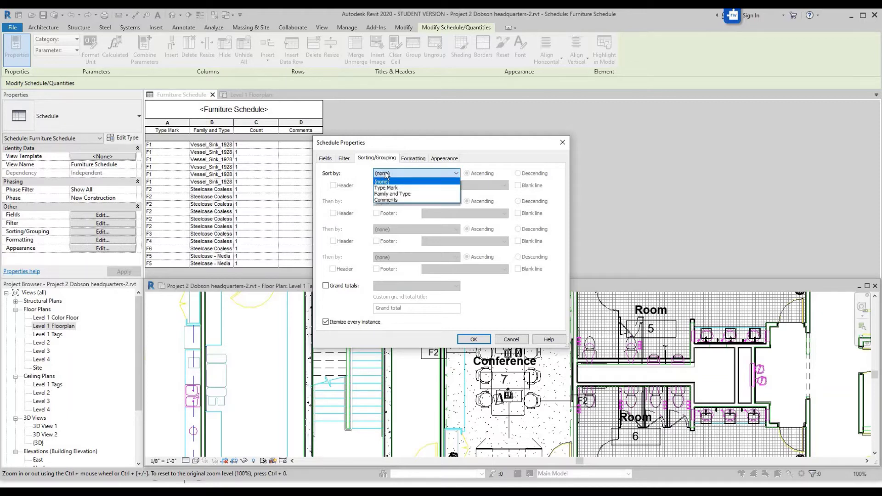
left_click(487, 160)
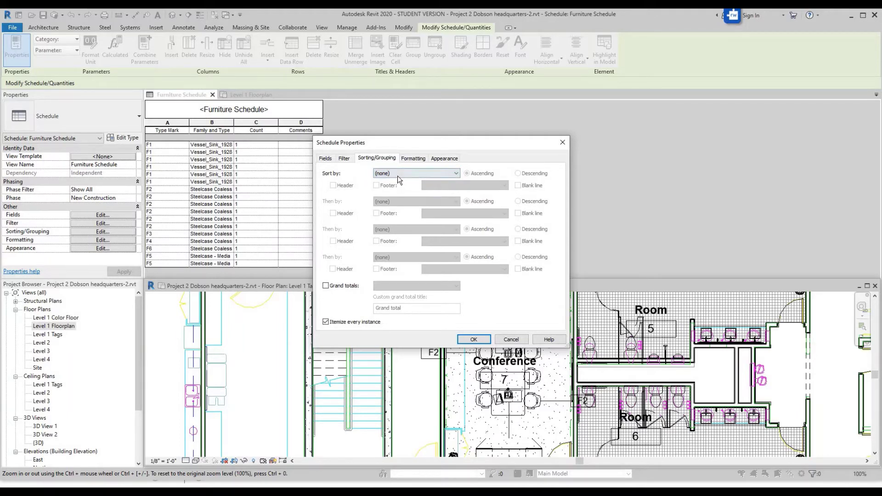
left_click(325, 286)
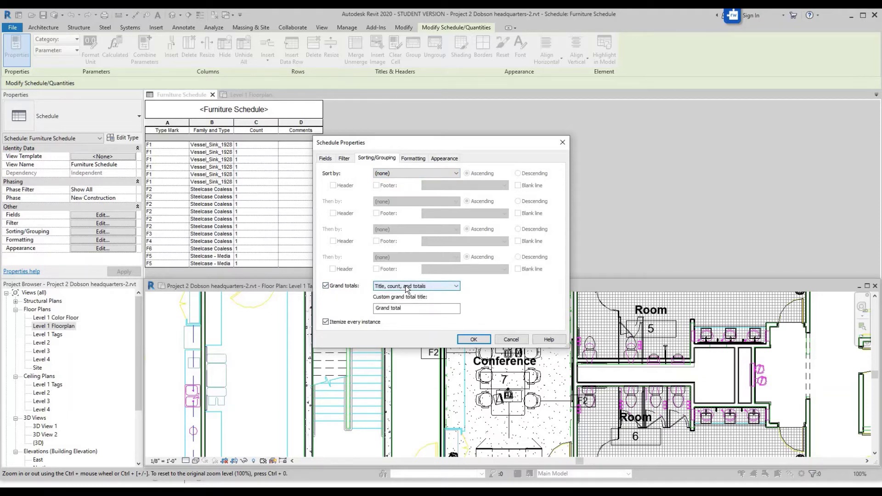
left_click(326, 322)
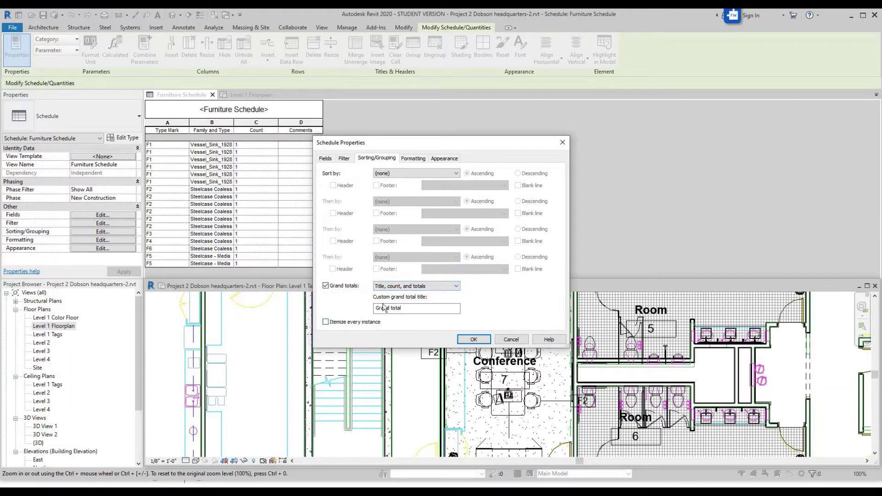
left_click(429, 287)
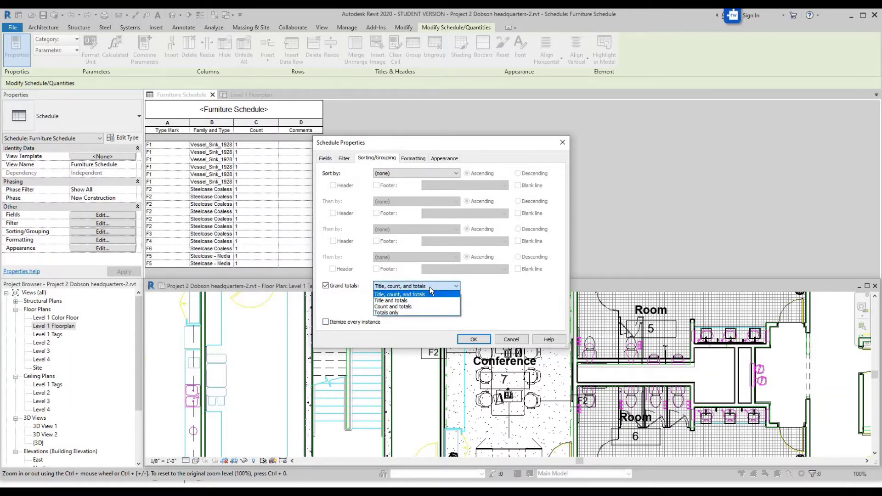
left_click(429, 287)
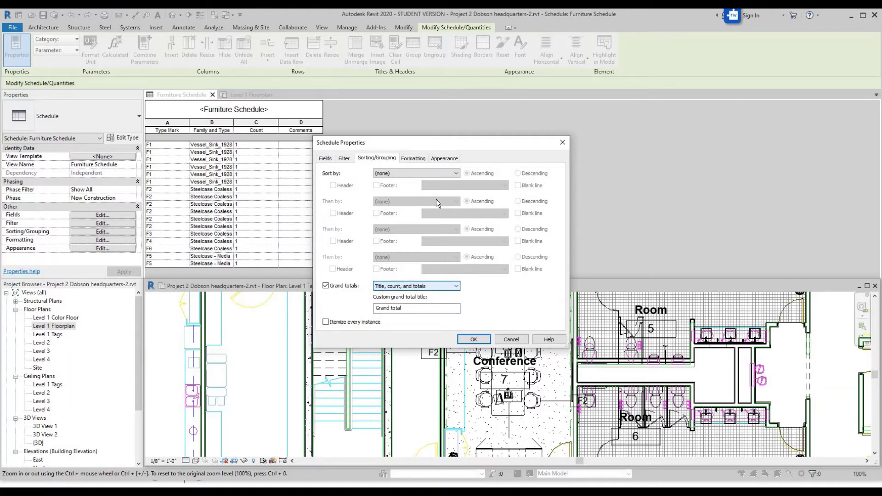
left_click(419, 173)
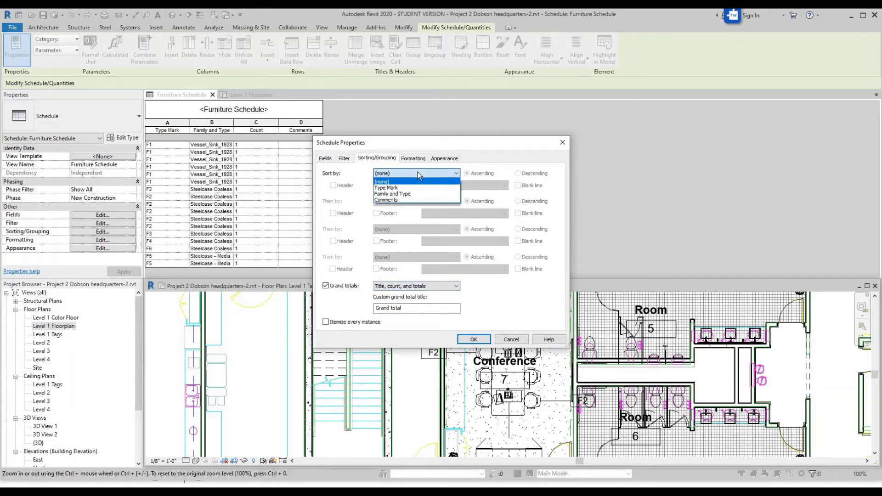
left_click(485, 164)
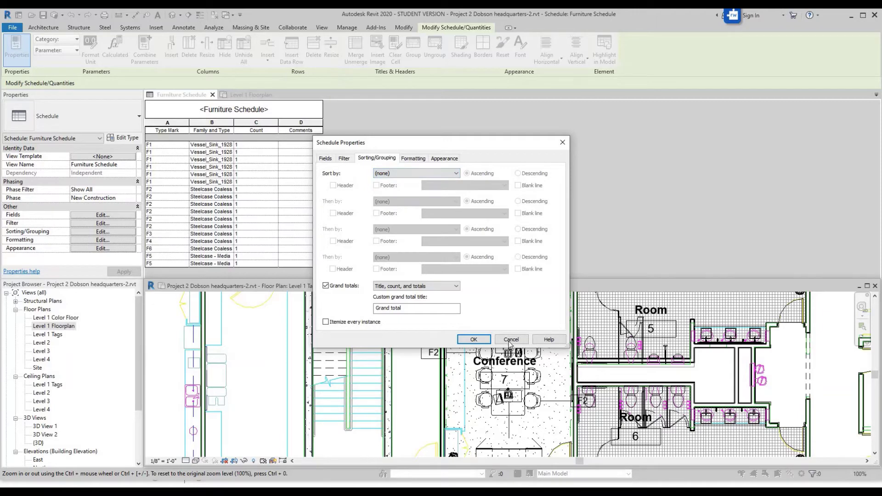
left_click(473, 340)
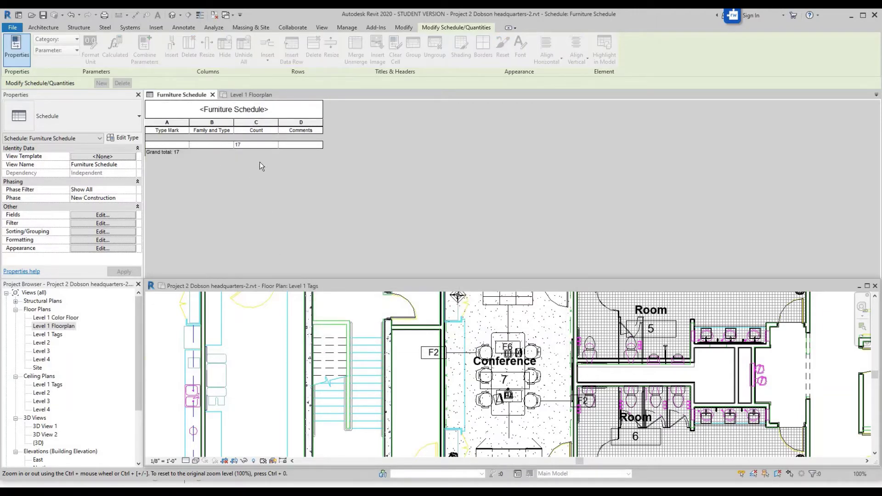
key("ctrl+z")
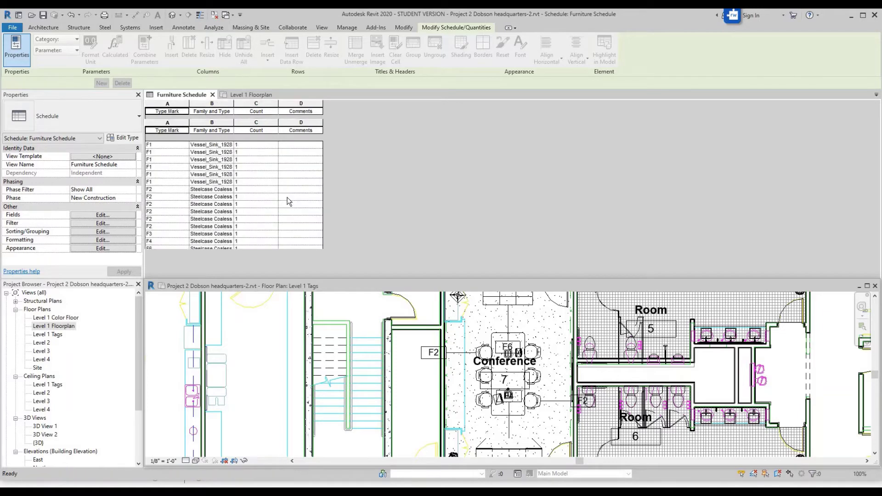
left_click(260, 264)
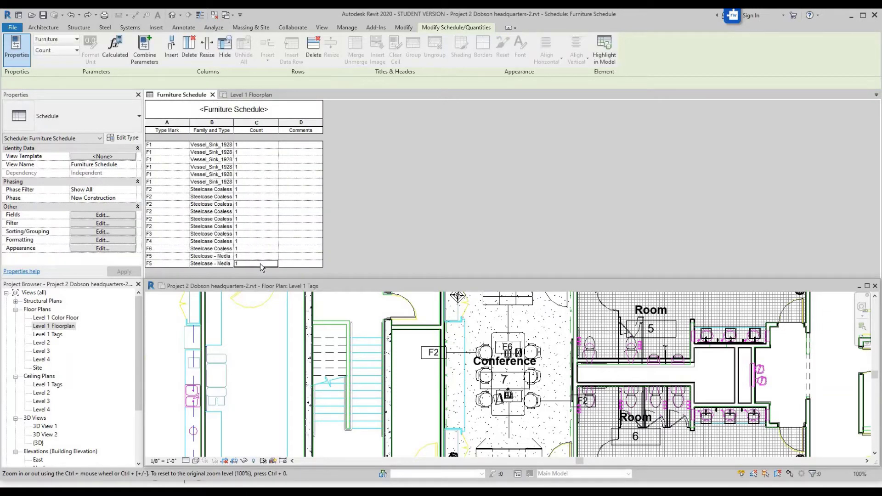
right_click(259, 263)
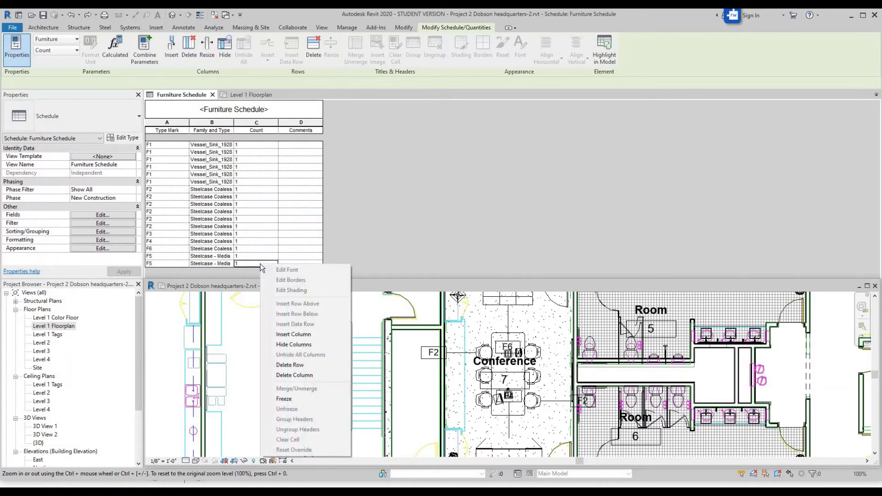
left_click(305, 336)
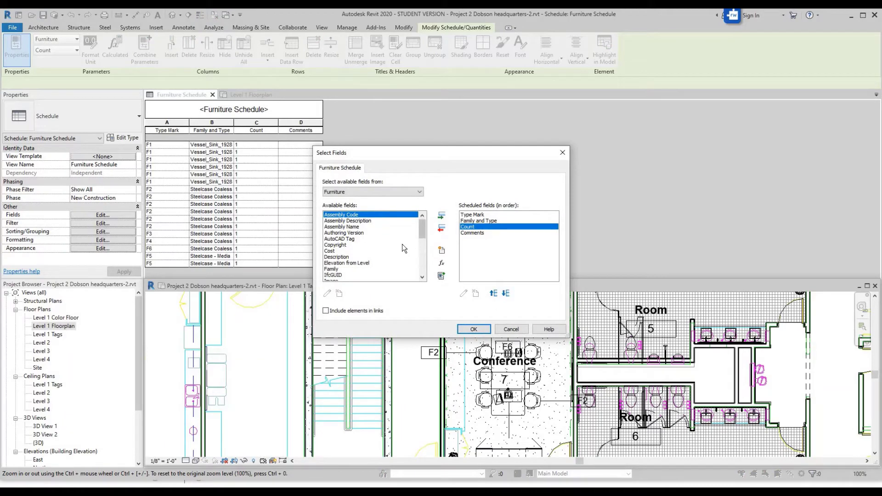
scroll(381, 239, "down", 8)
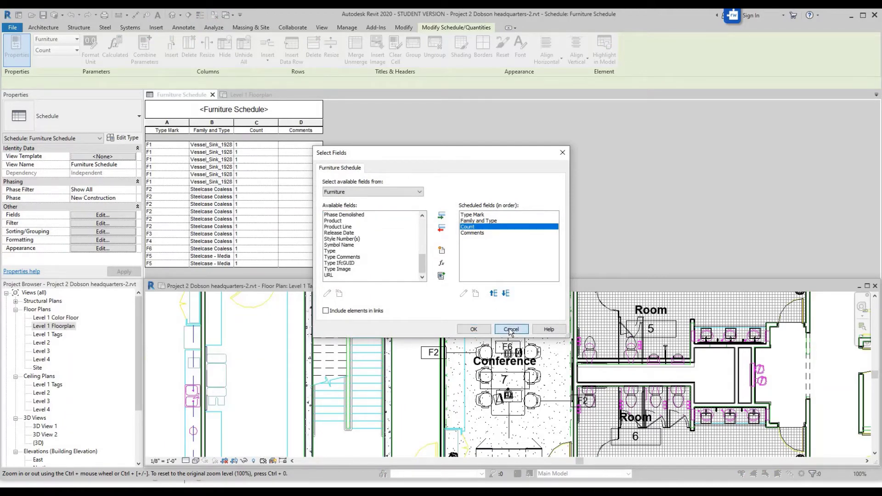
left_click(510, 329)
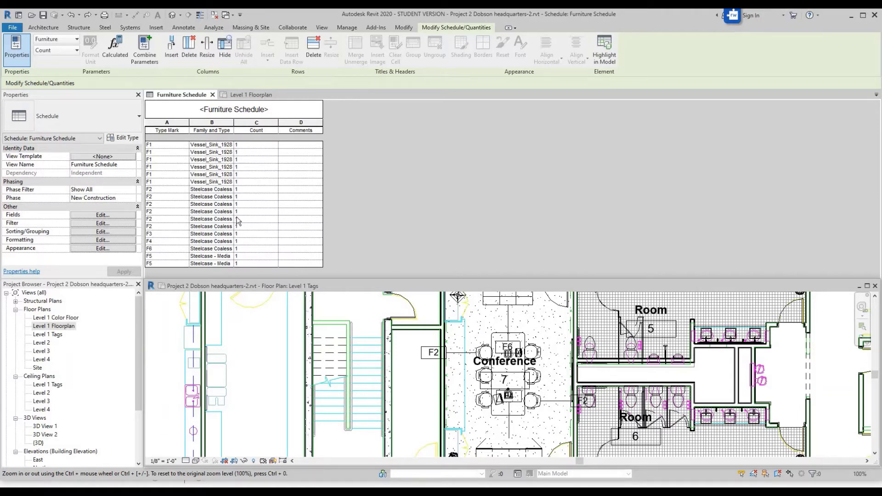
Step: Sort the furniture schedule by Type Mark with blank lines, show grand totals with title, count, and totals, and stop itemizing every instance
left_click(175, 184)
left_click(80, 233)
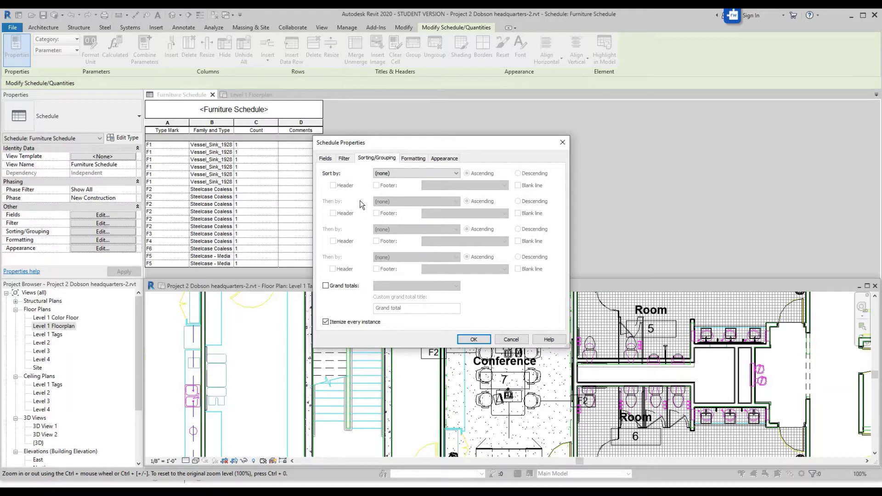
left_click(326, 285)
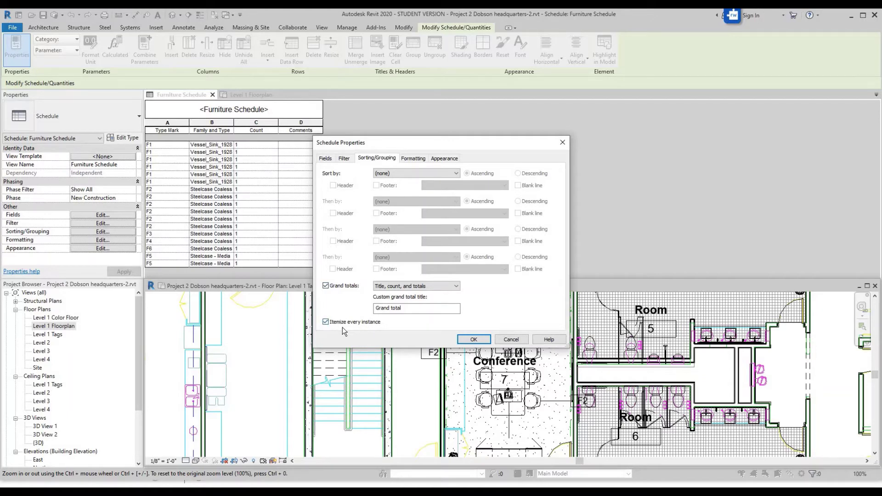
left_click(391, 173)
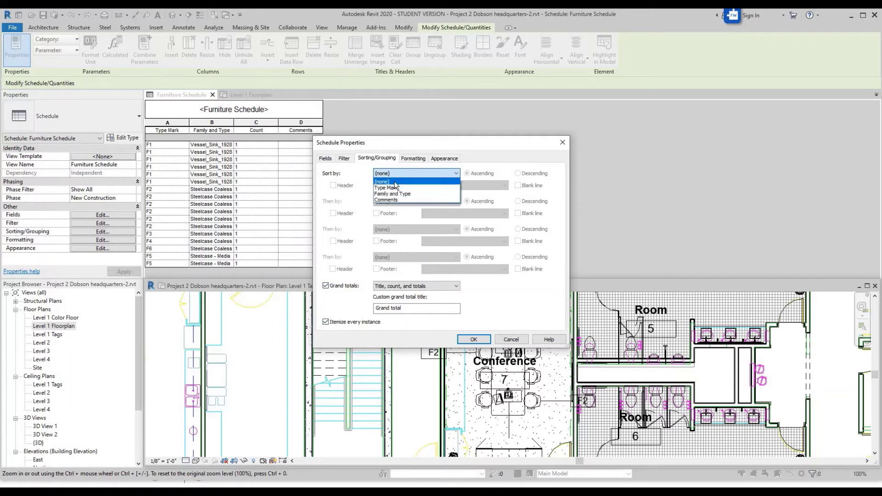
left_click(395, 188)
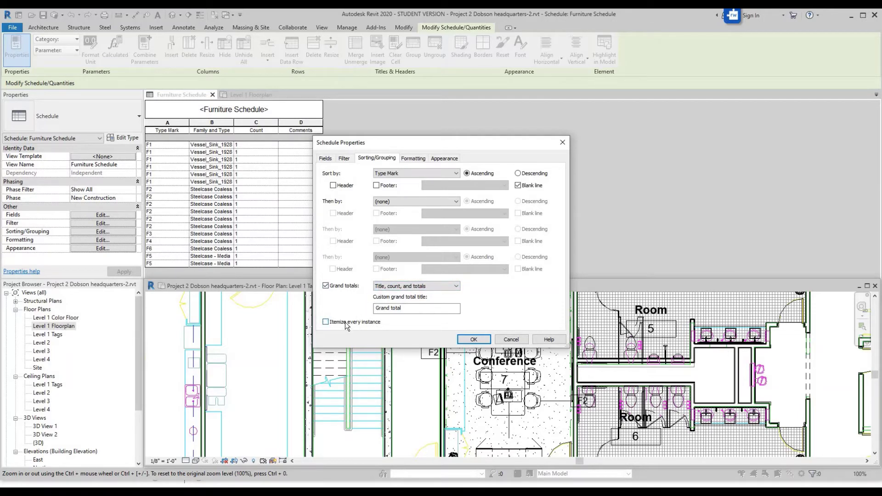
left_click(473, 339)
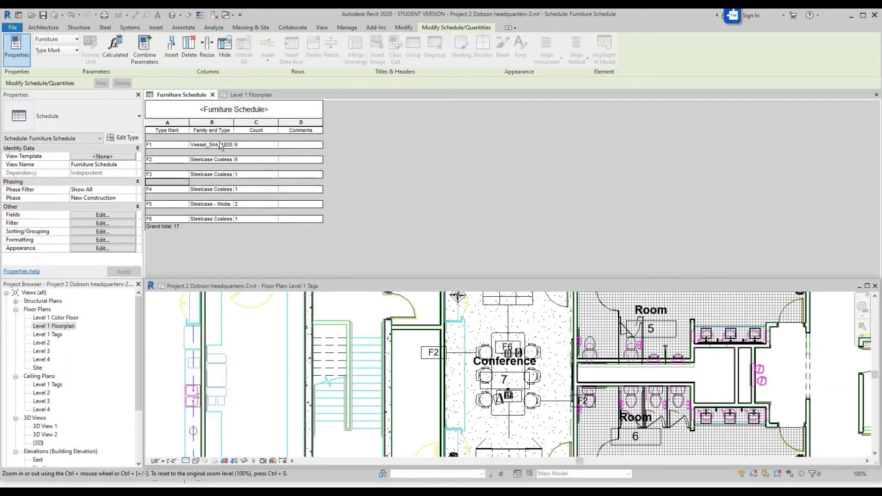
Step: Close the separate Level 1 Tags window while viewing the Level 1 Floorplan, and clear the sink selection
left_click(288, 146)
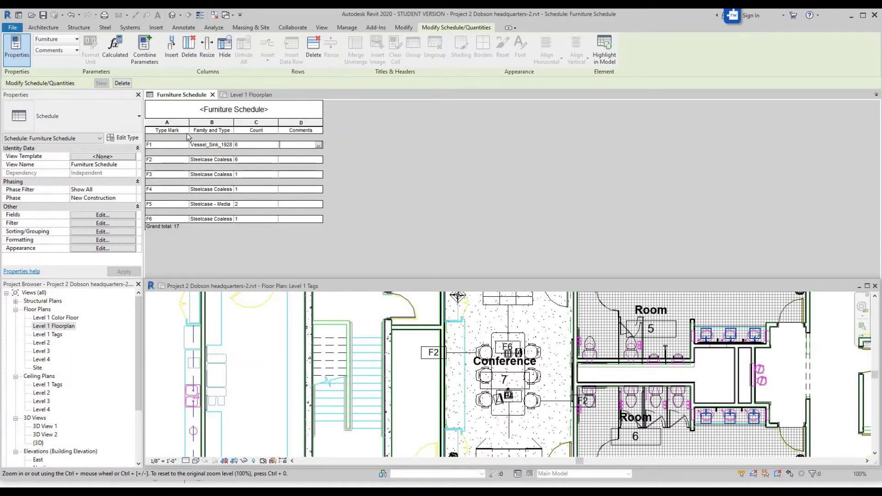
left_click(250, 96)
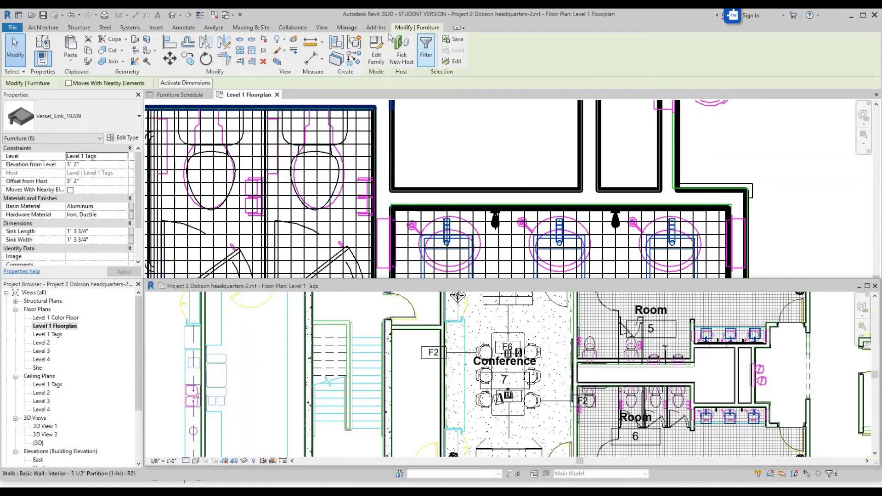
left_click(321, 27)
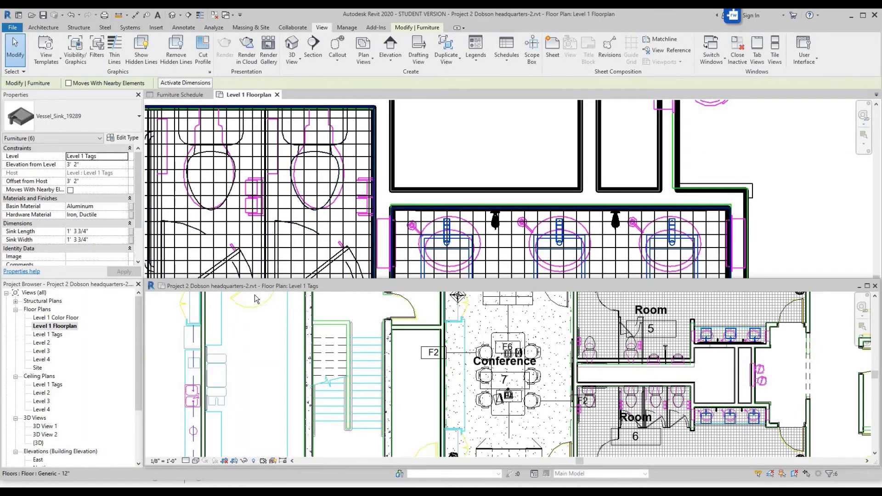
scroll(256, 299, "down", 2)
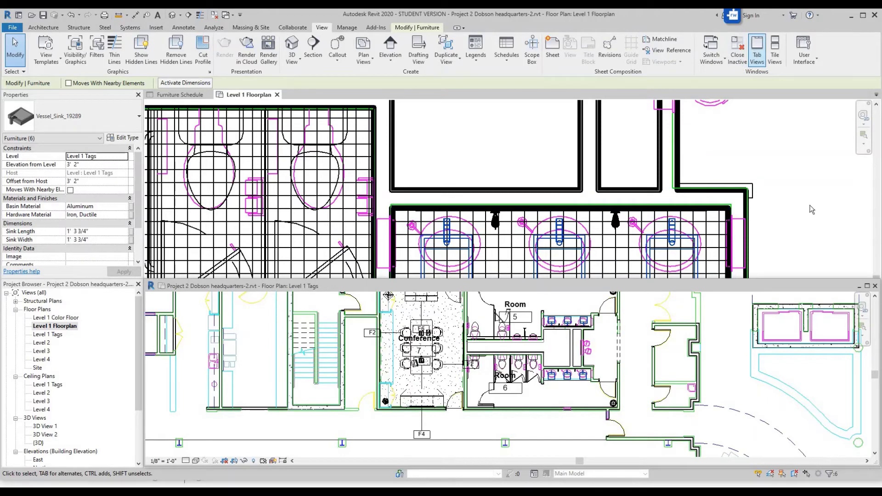
left_click(875, 285)
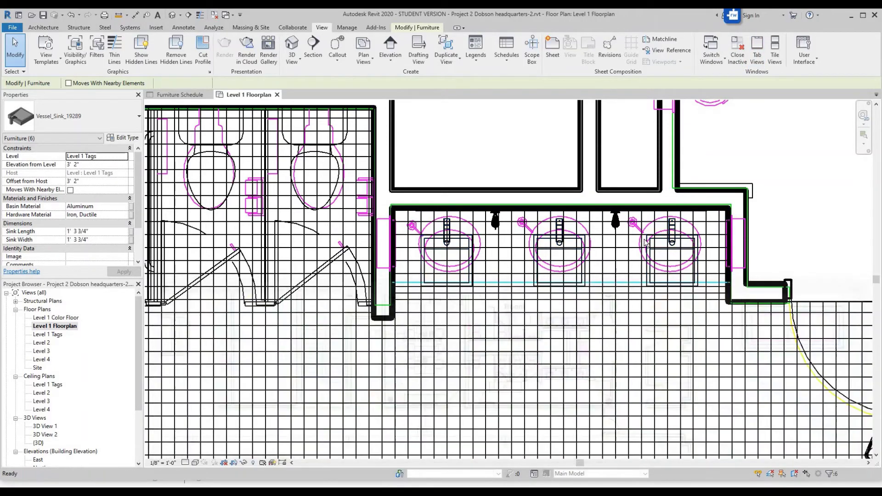
key("Escape")
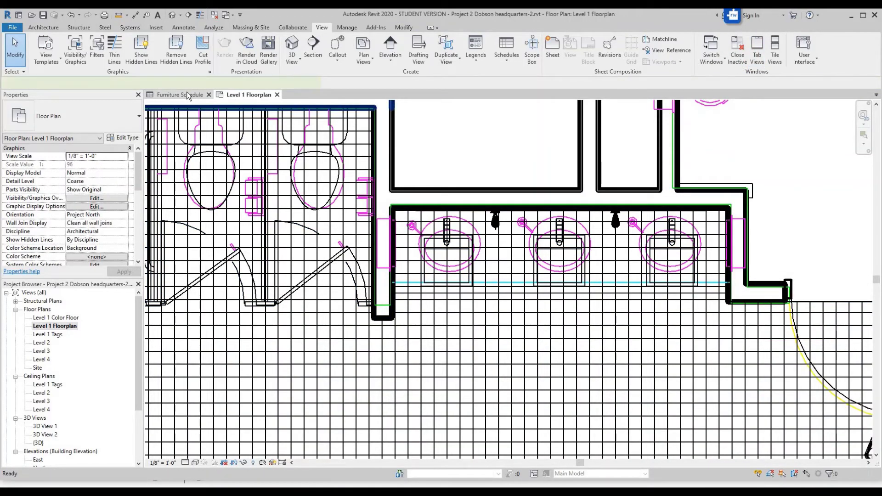
Step: Reopen the Level 1 Tags floor plan as a tabbed view and show the area around the conference room and restrooms
left_click(186, 94)
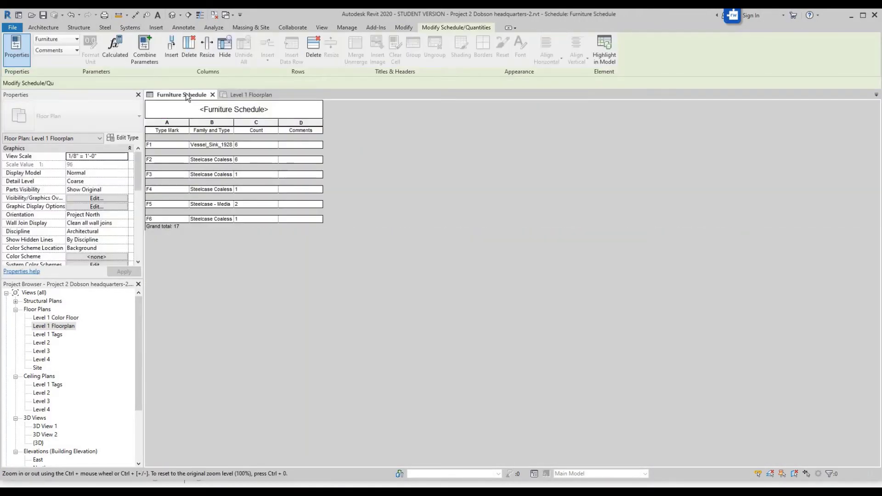
double_click(58, 336)
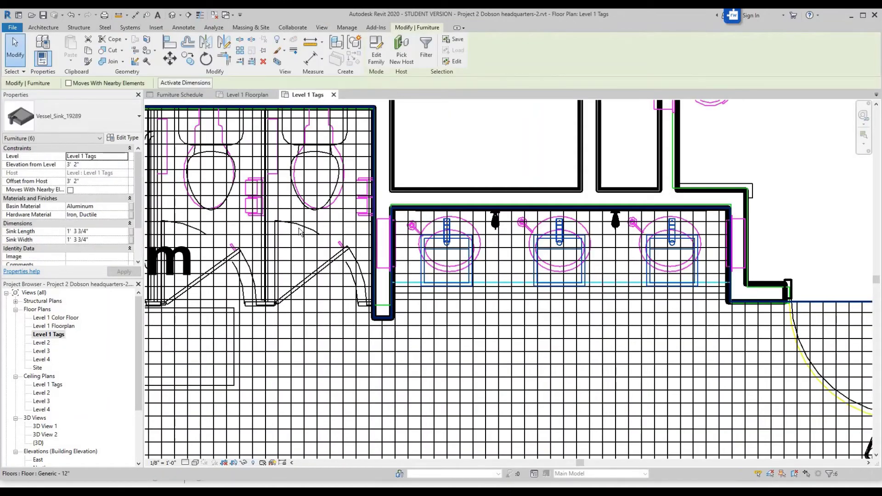
scroll(299, 230, "down", 5)
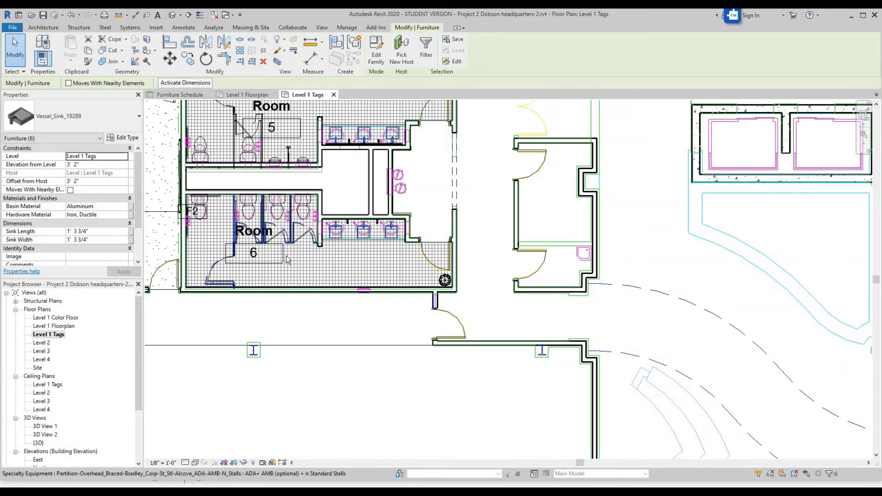
scroll(288, 260, "down", 2)
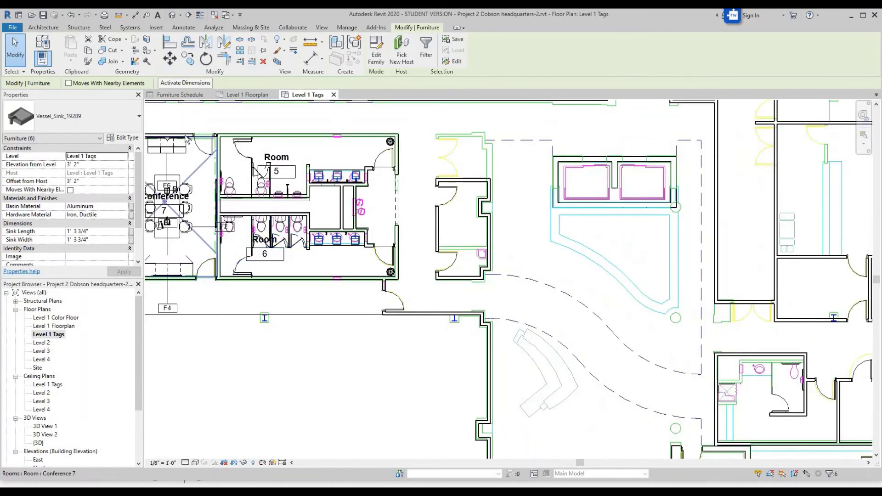
Step: Turn off the leader option for Tag by Category in the Level 1 Tags plan and leave the command without tagging
left_click(177, 27)
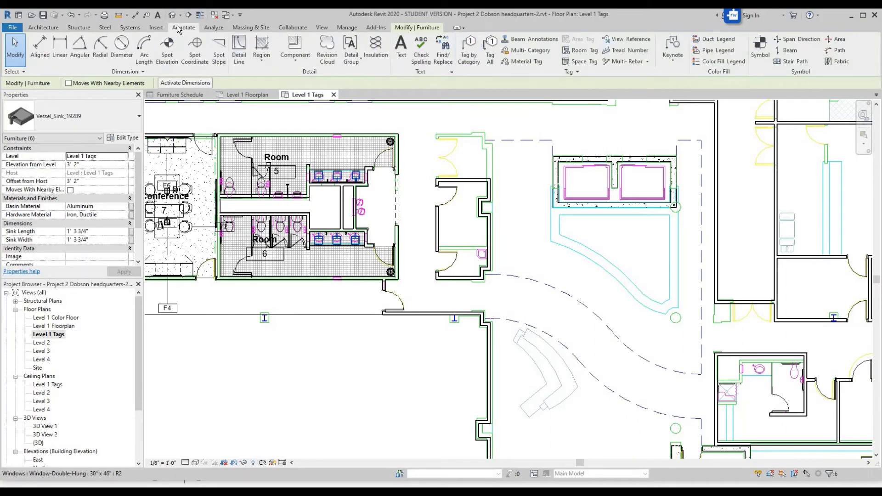
left_click(477, 47)
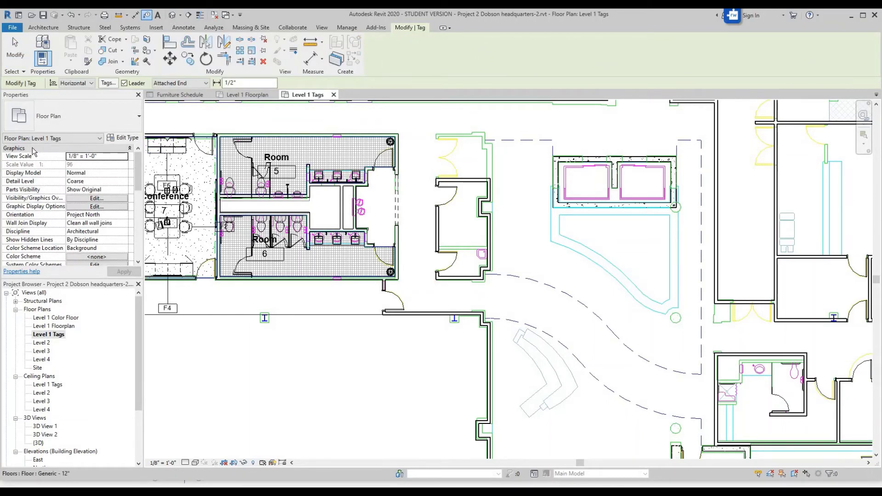
scroll(391, 124, "up", 1)
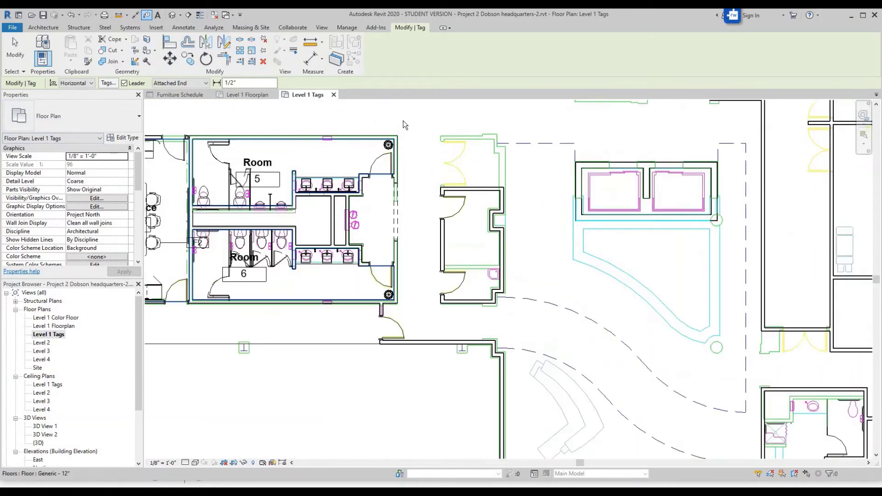
scroll(379, 151, "down", 5)
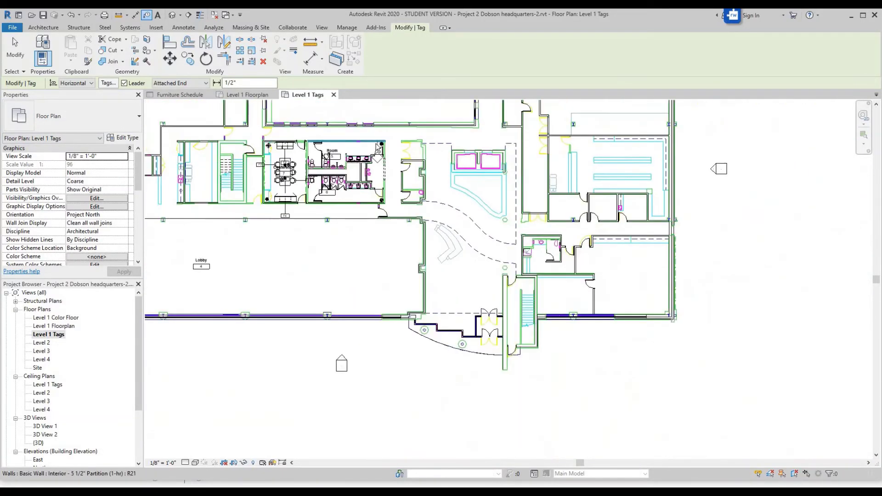
scroll(290, 138, "up", 2)
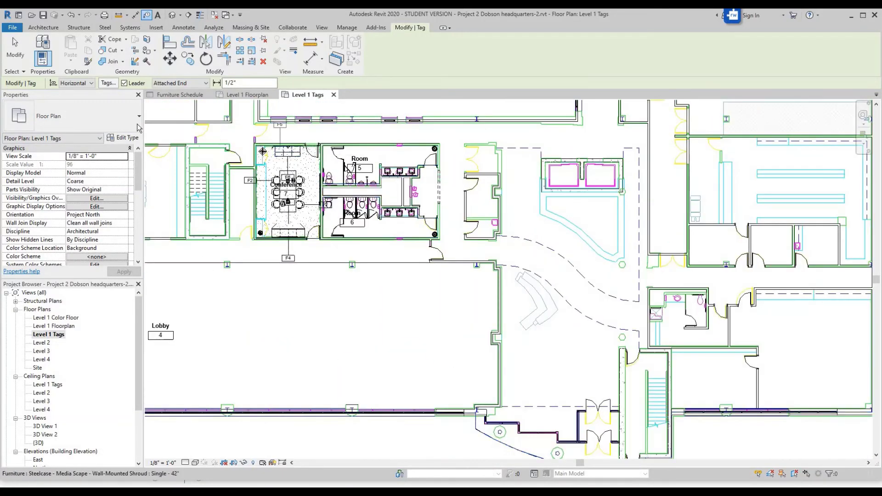
left_click(124, 83)
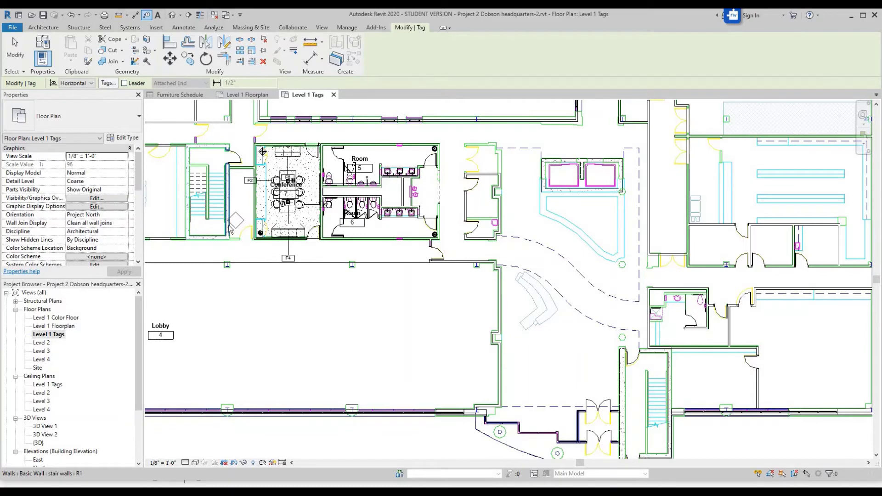
scroll(211, 250, "down", 4)
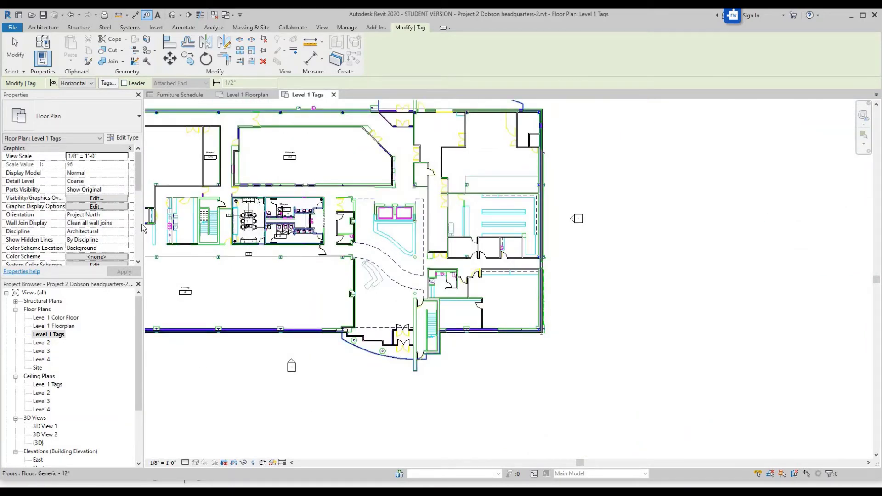
scroll(281, 165, "up", 2)
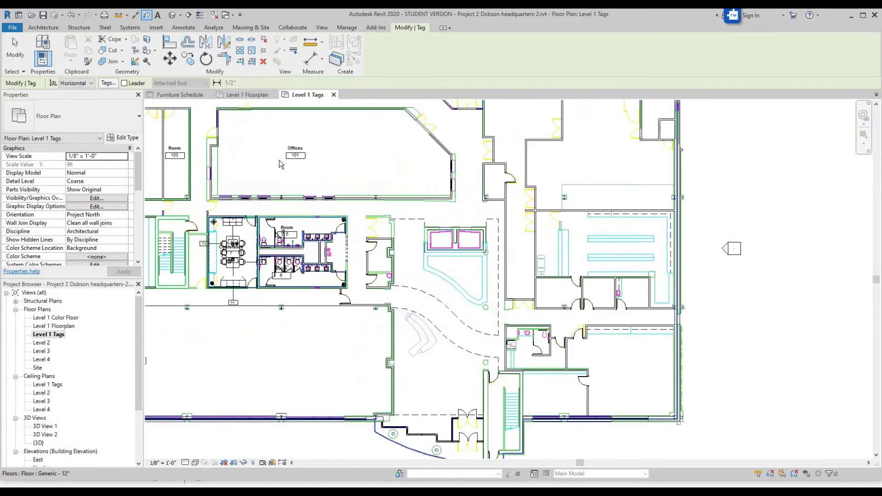
scroll(281, 165, "up", 1)
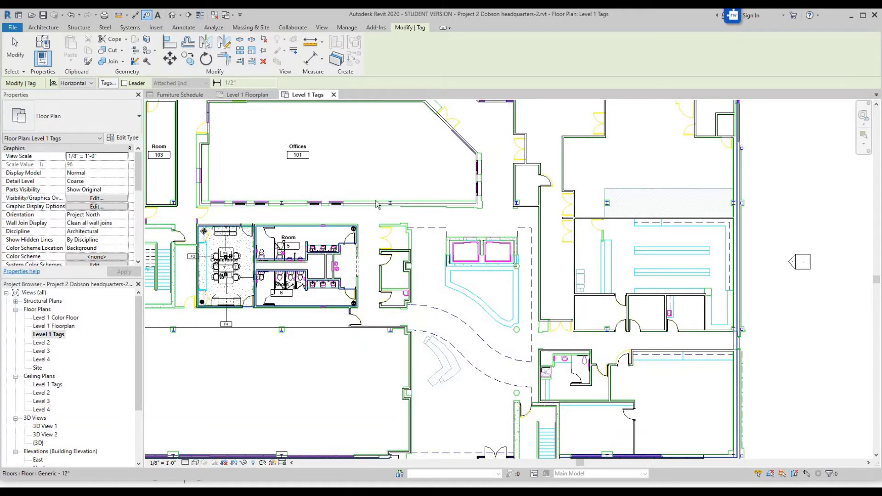
key("Escape")
key("Escape")
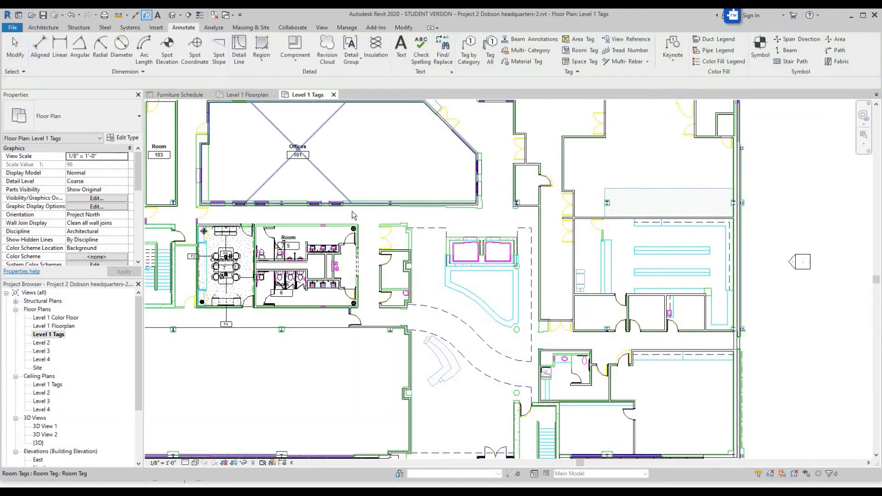
Step: Set the mark of the interior partition wall between Offices 101 and the restroom block to W1
left_click(367, 206)
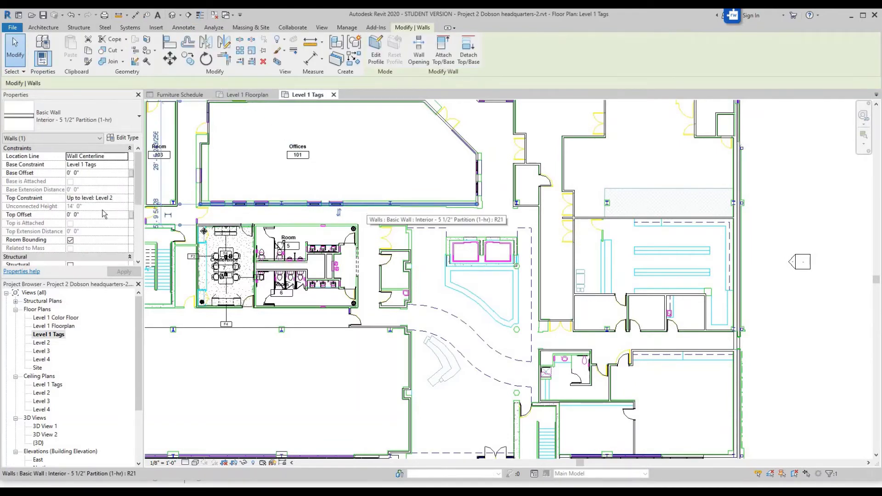
scroll(83, 213, "down", 2)
scroll(83, 214, "down", 3)
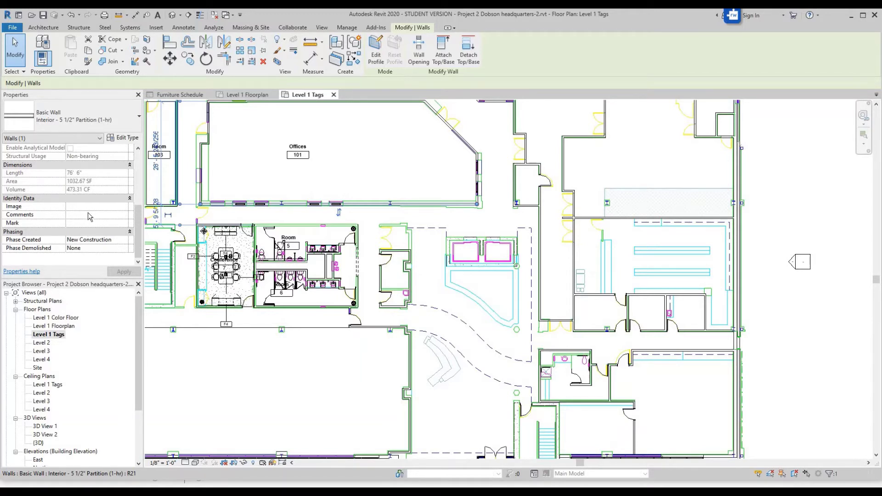
left_click(73, 223)
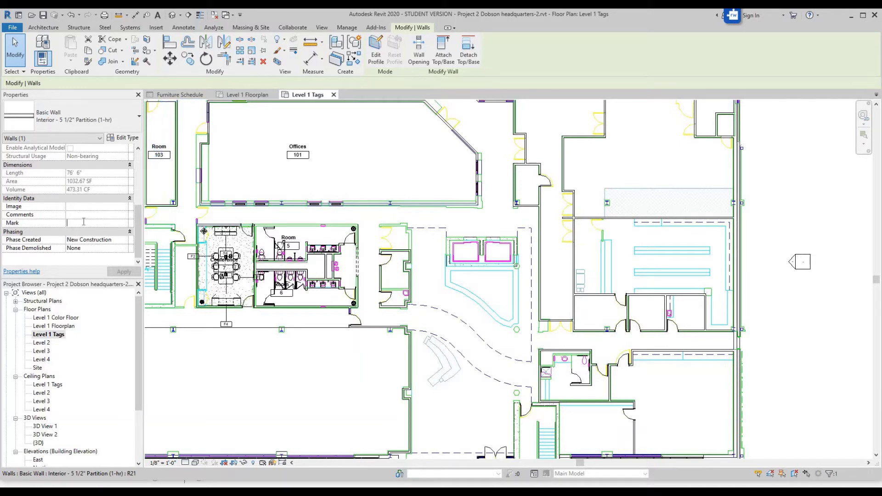
type("W1")
key("Return")
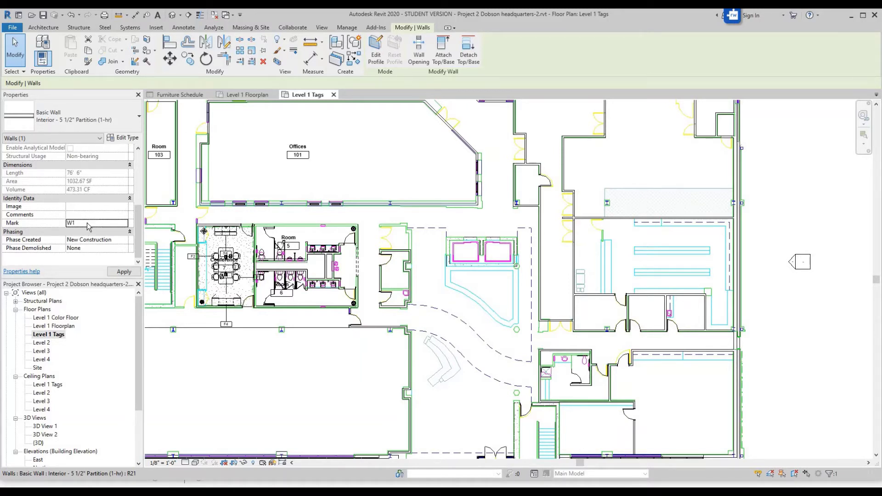
left_click(349, 138)
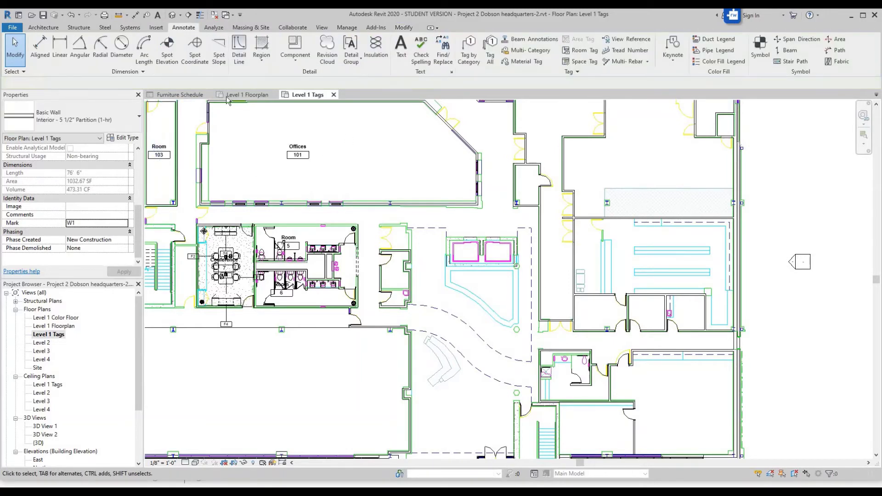
left_click(466, 55)
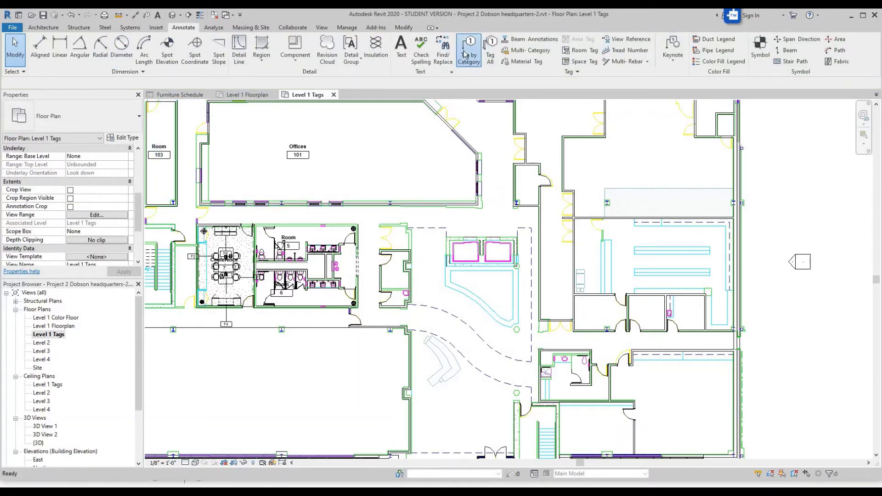
left_click(41, 28)
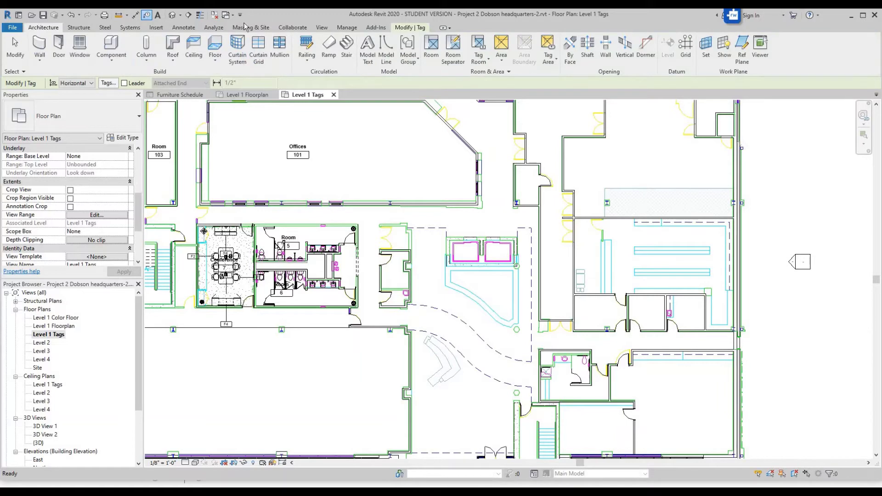
left_click(183, 28)
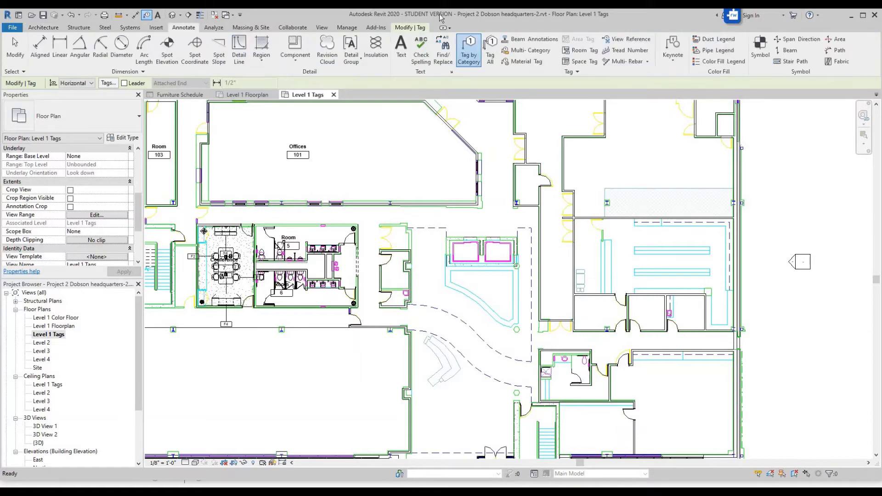
Step: Tag all untagged doors in the Level 1 Tags plan with the Door Tag, horizontally and without leaders
left_click(491, 46)
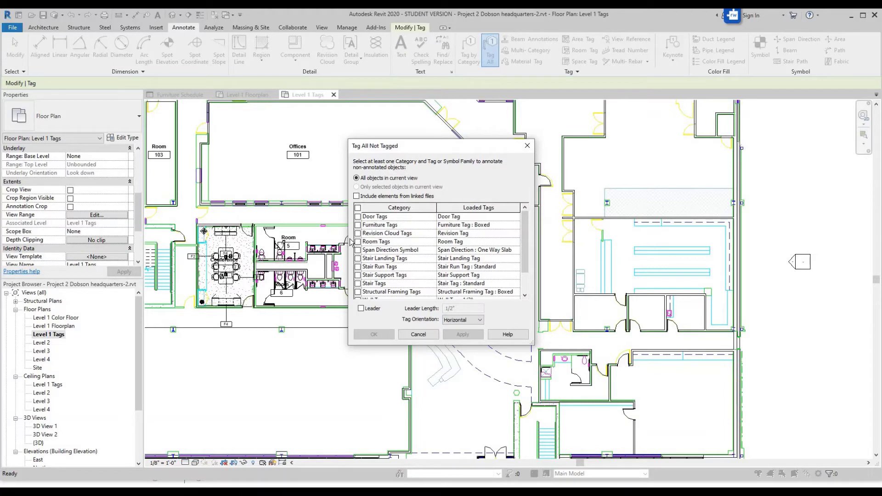
left_click(358, 216)
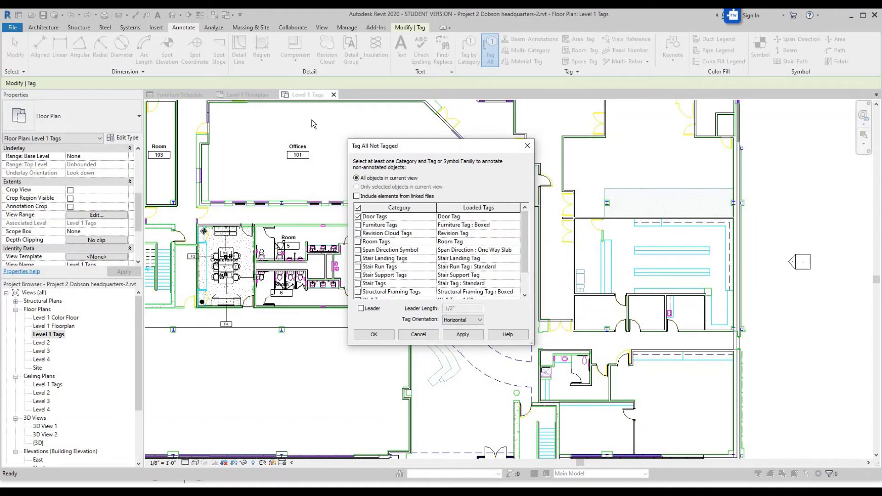
left_click(374, 335)
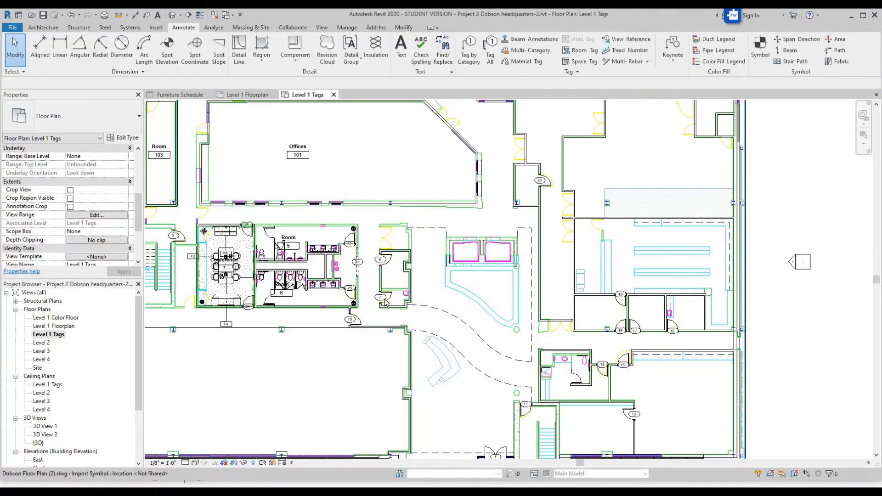
Step: Tag all untagged windows in the Level 1 Tags plan with the Window Tag, horizontally and without leaders
scroll(382, 299, "up", 4)
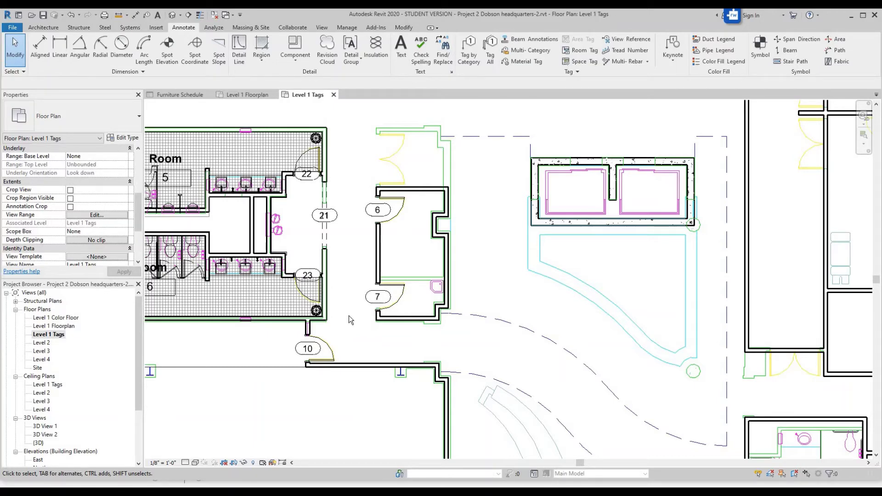
scroll(349, 315, "down", 4)
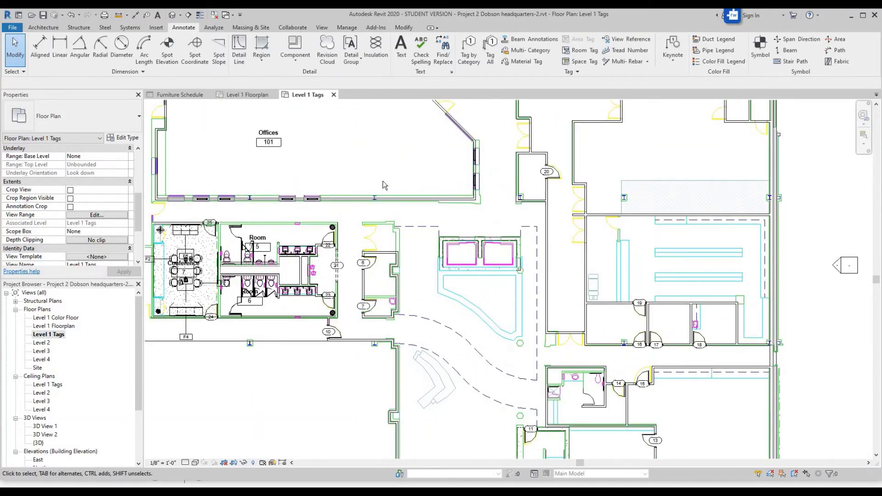
left_click(490, 48)
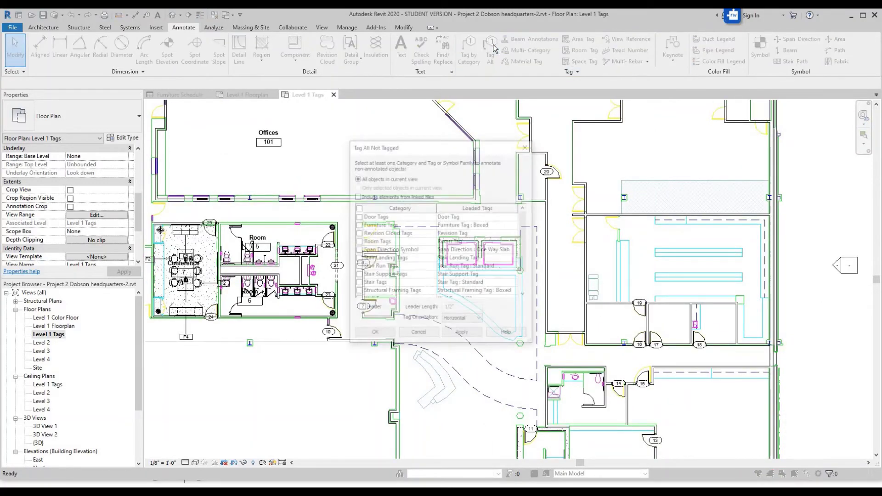
left_click(358, 283)
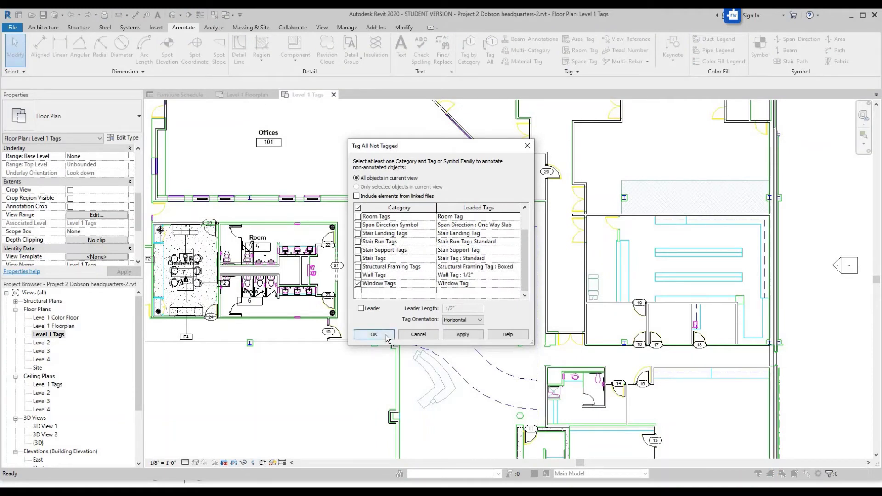
left_click(386, 337)
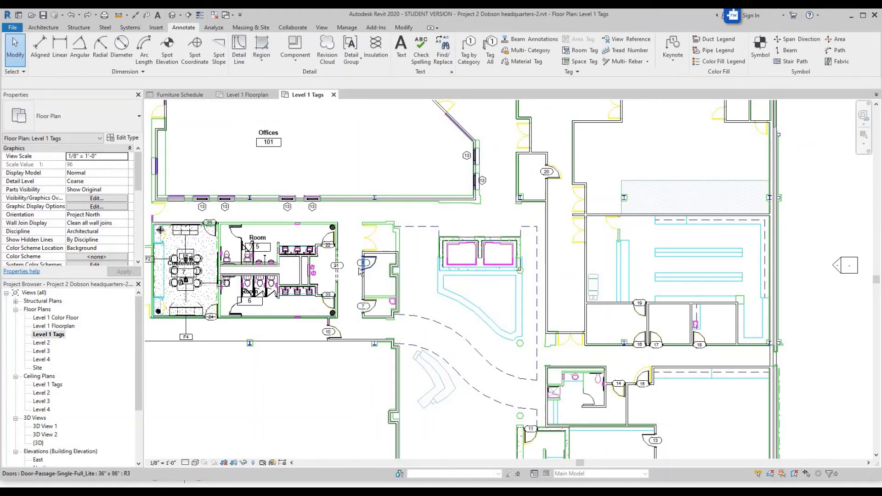
Step: Open the door tag family for editing from tag 6 on the small room east of the restrooms
scroll(358, 271, "up", 2)
scroll(359, 272, "up", 2)
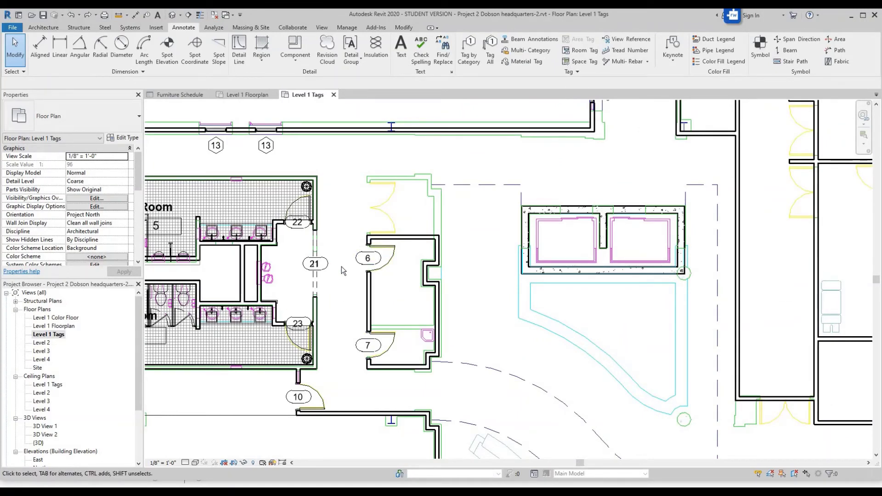
left_click(360, 260)
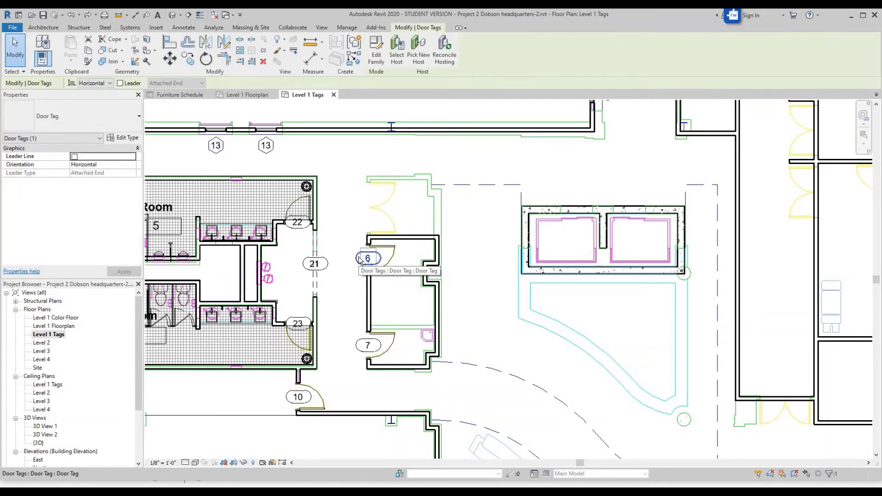
double_click(359, 260)
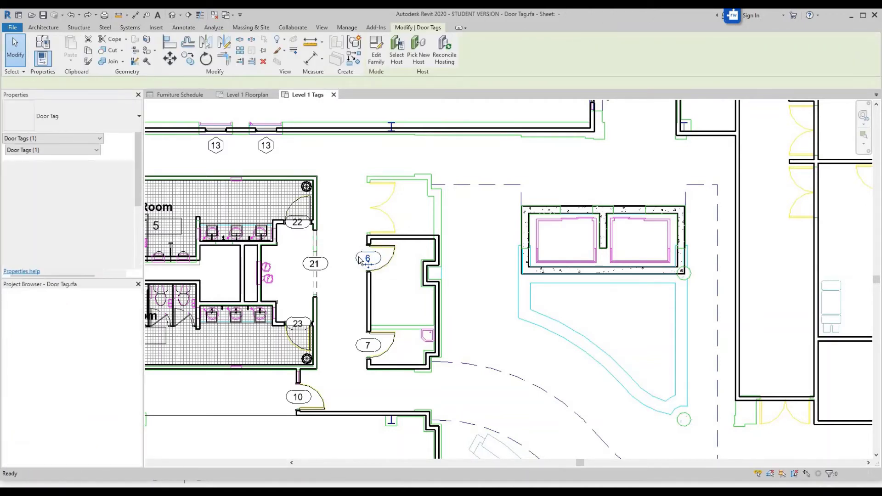
Step: Replace the Mark parameter with Type Mark in the door tag's label, and load the family into the project while closing it
left_click(466, 254)
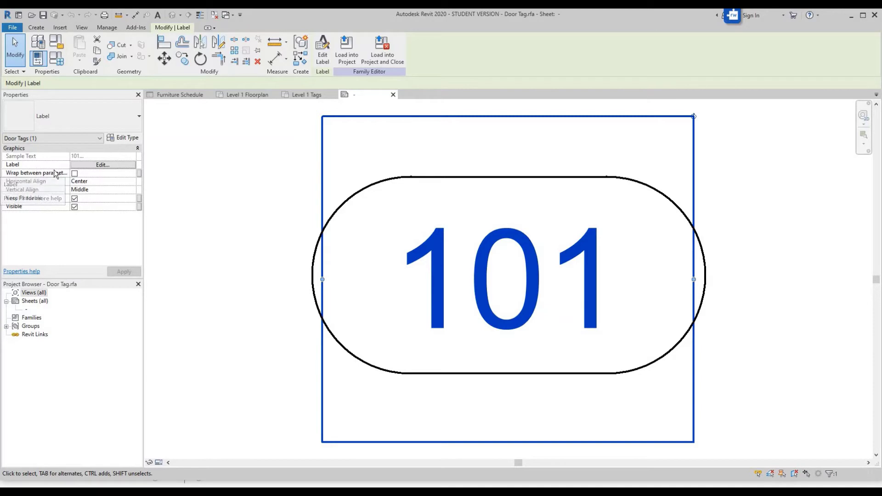
left_click(85, 165)
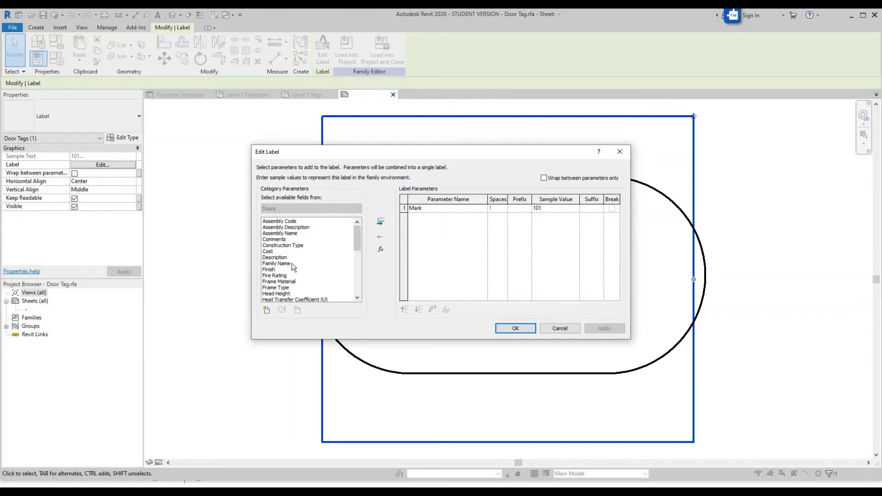
left_click(405, 208)
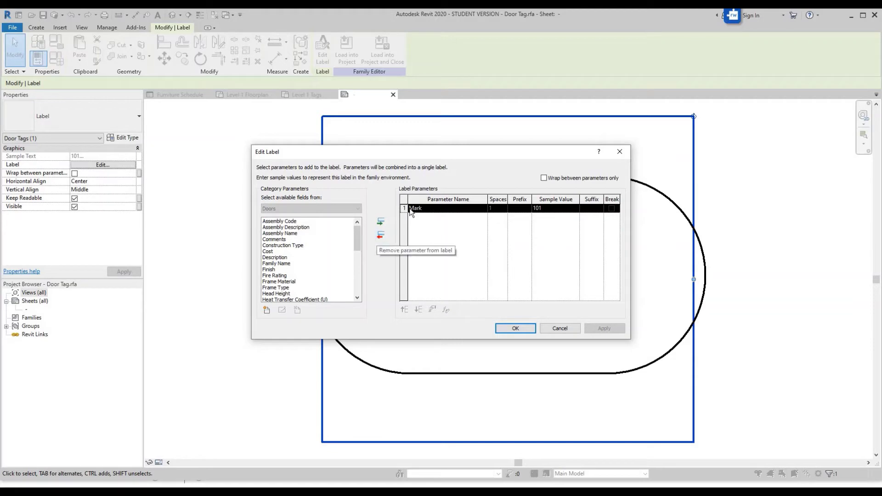
left_click(381, 236)
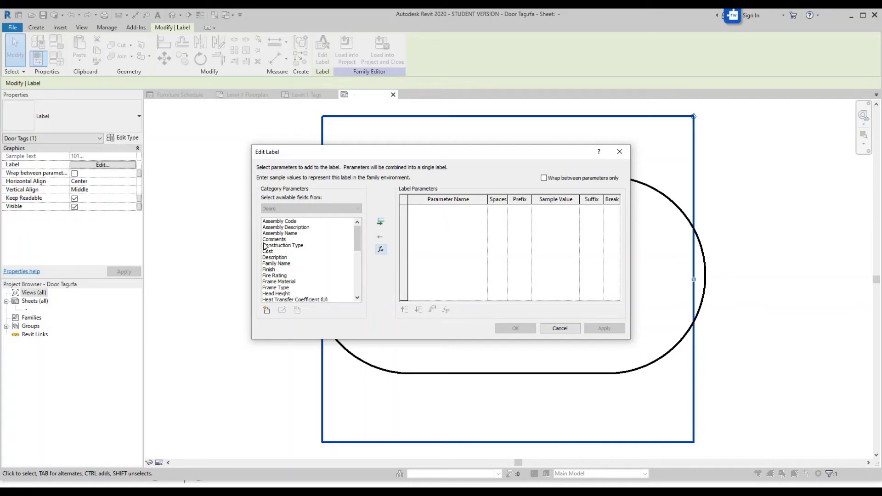
scroll(292, 260, "down", 8)
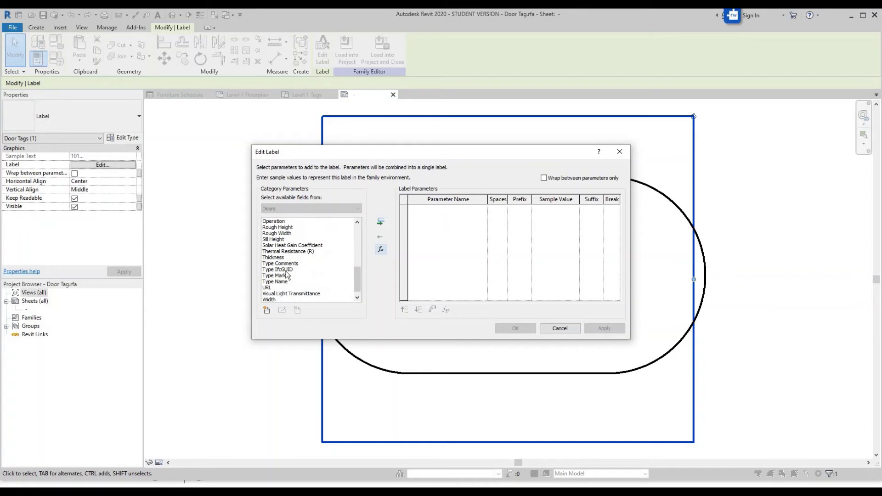
left_click(285, 276)
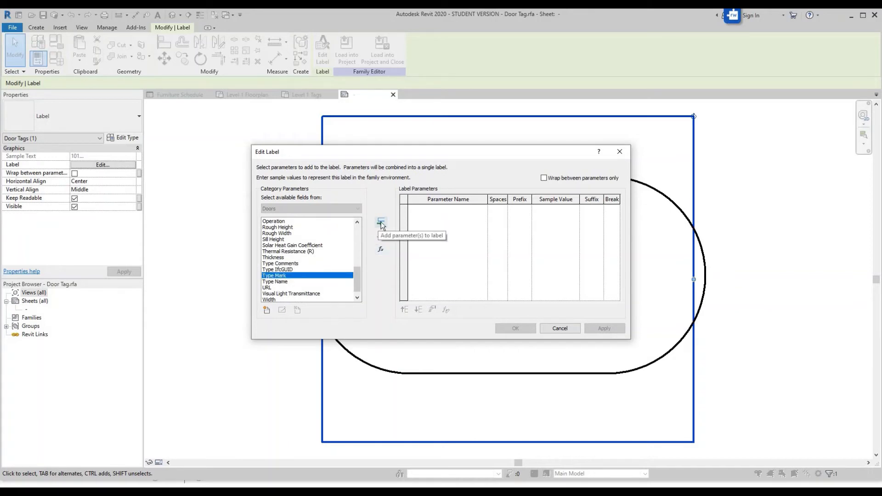
left_click(381, 223)
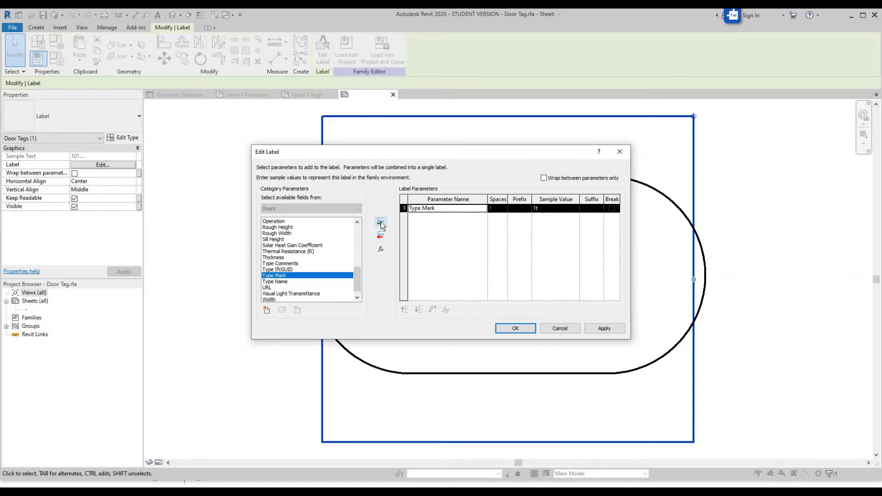
left_click(514, 328)
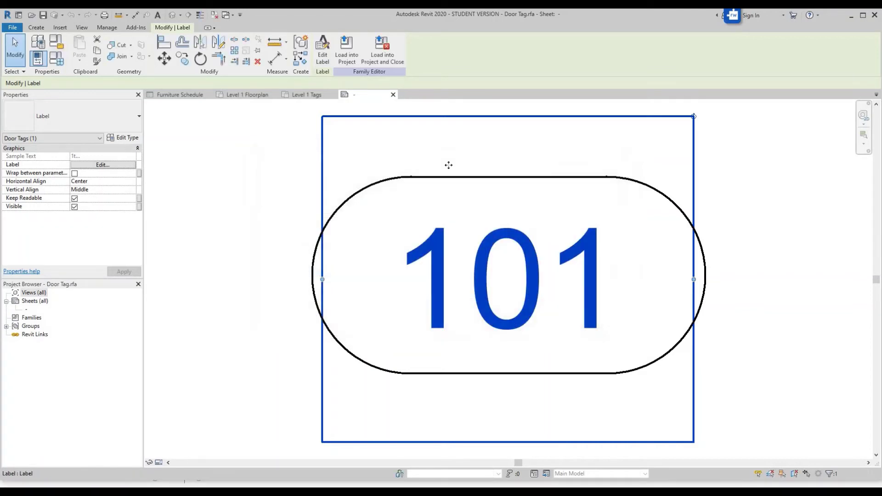
left_click(377, 54)
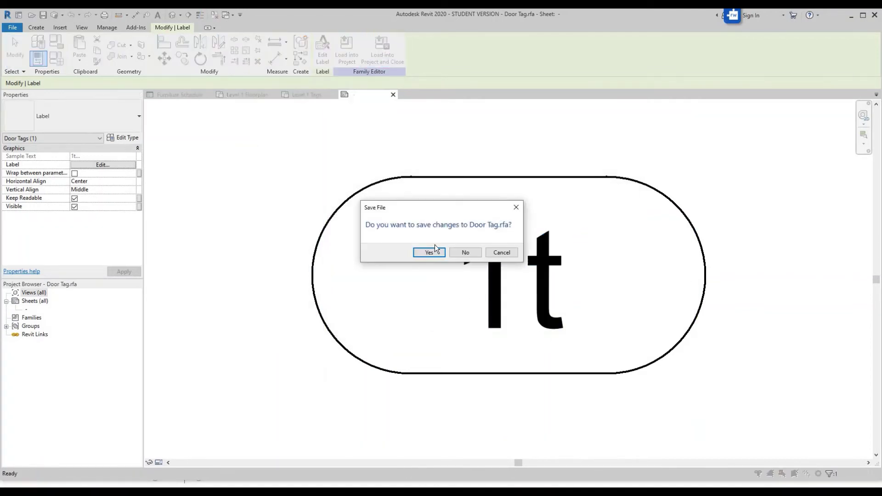
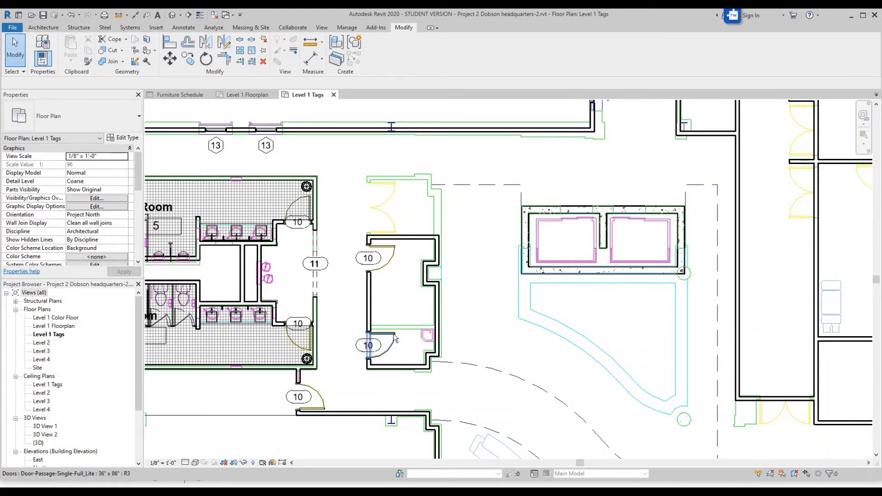
left_click(395, 338)
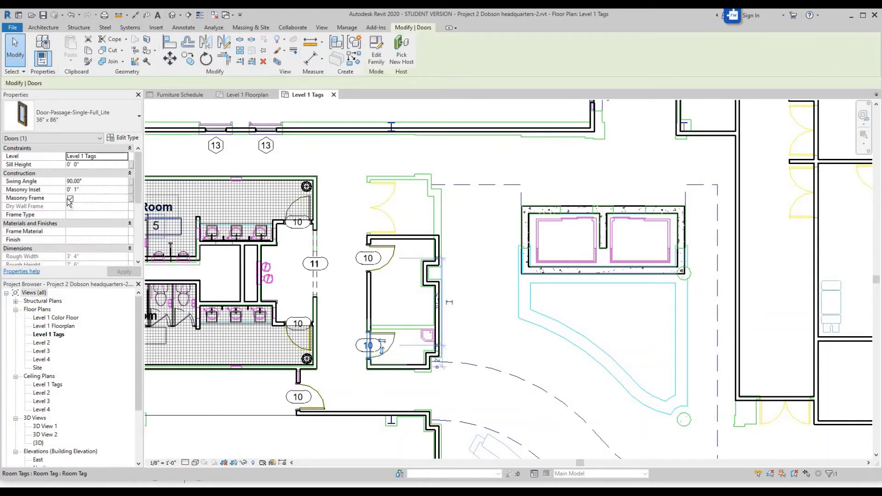
scroll(70, 204, "down", 4)
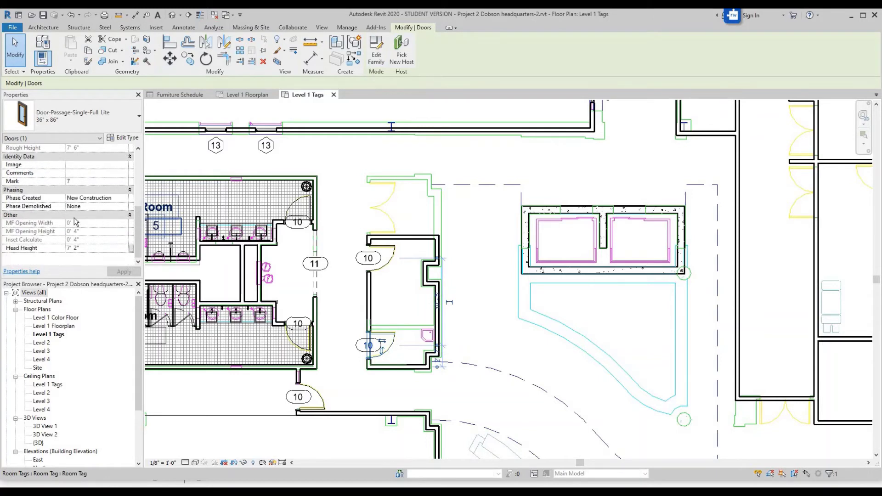
scroll(75, 222, "up", 5)
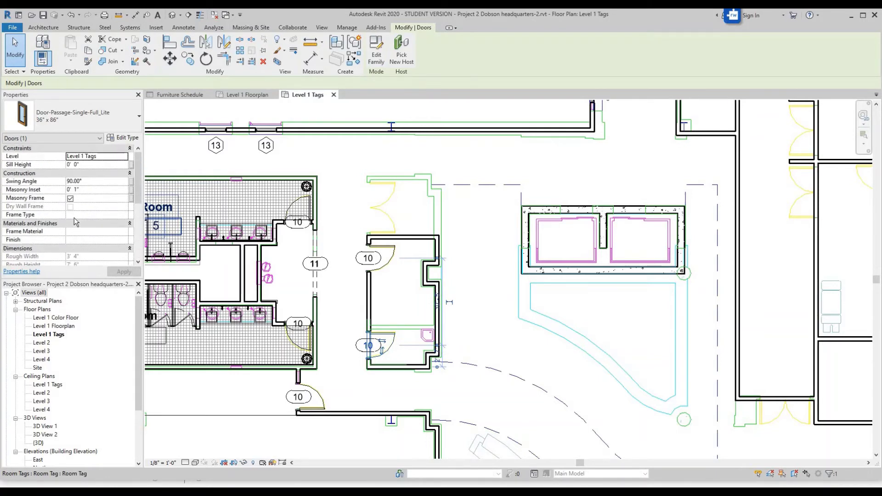
left_click(368, 345)
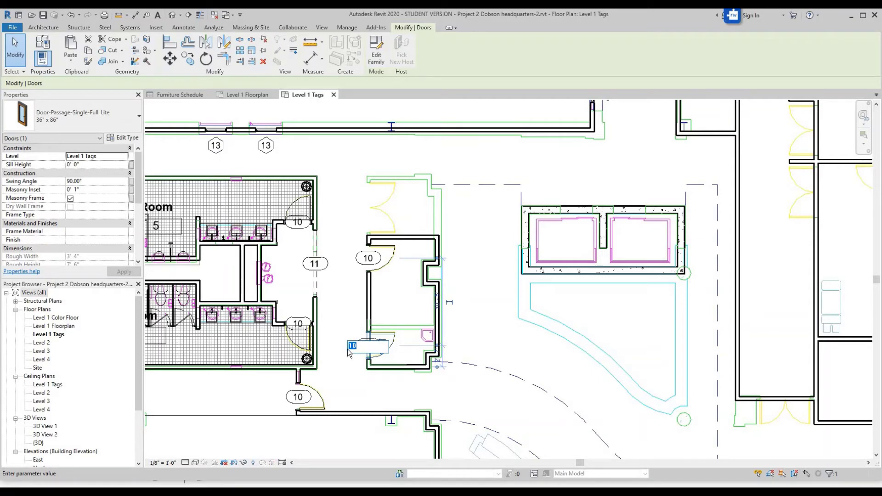
left_click(352, 323)
key("Escape")
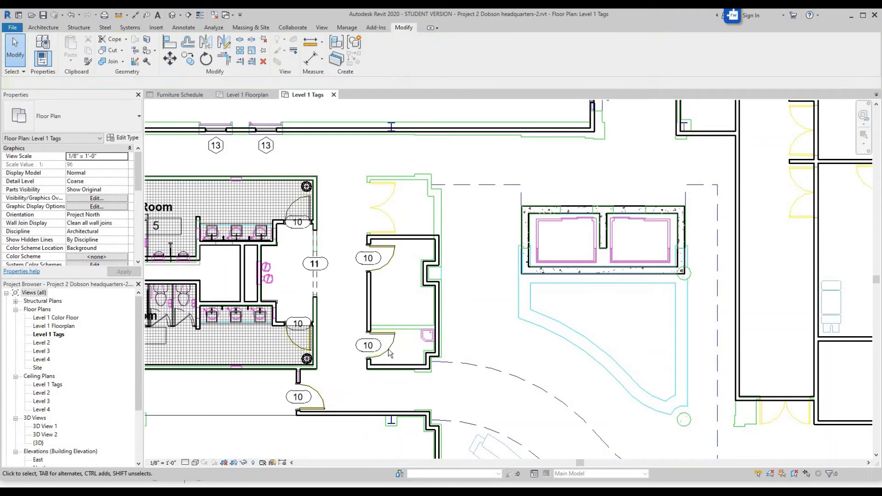
Step: Set the type mark in the tag of the small room's lower door to Door, accepting the change for the whole type
left_click(359, 344)
left_click(365, 344)
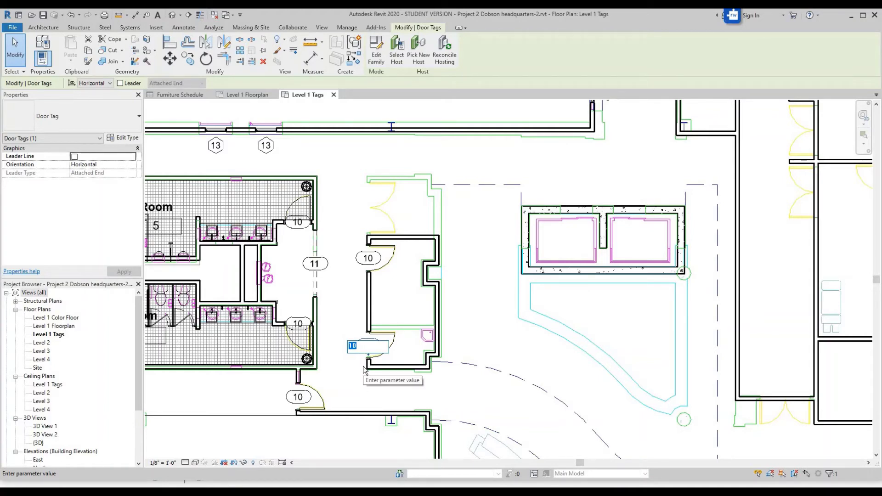
type("Door")
key("Return")
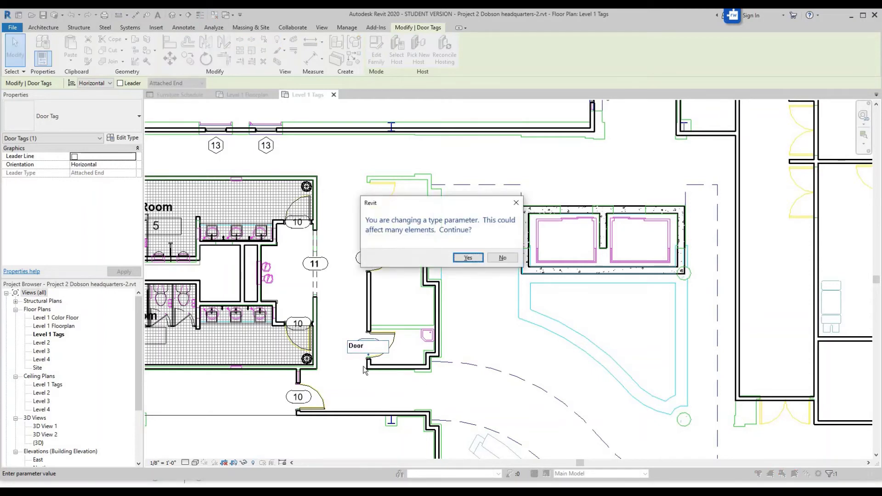
left_click(468, 258)
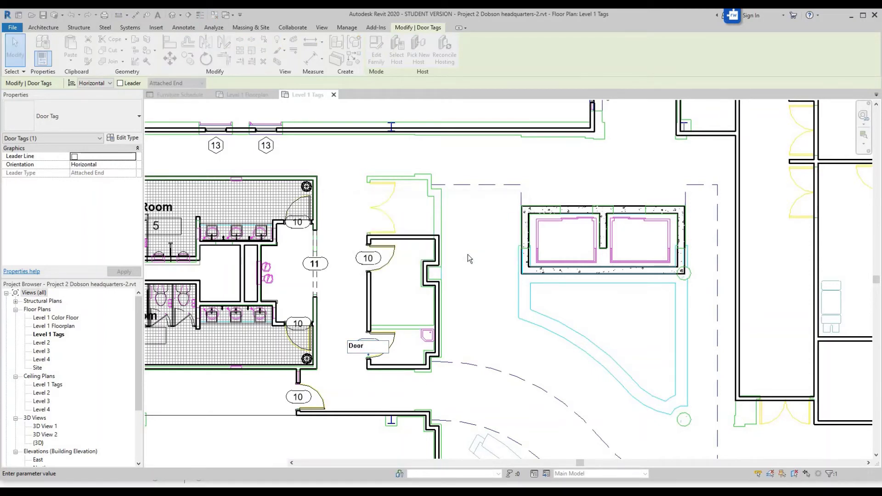
left_click(338, 366)
scroll(335, 369, "down", 2)
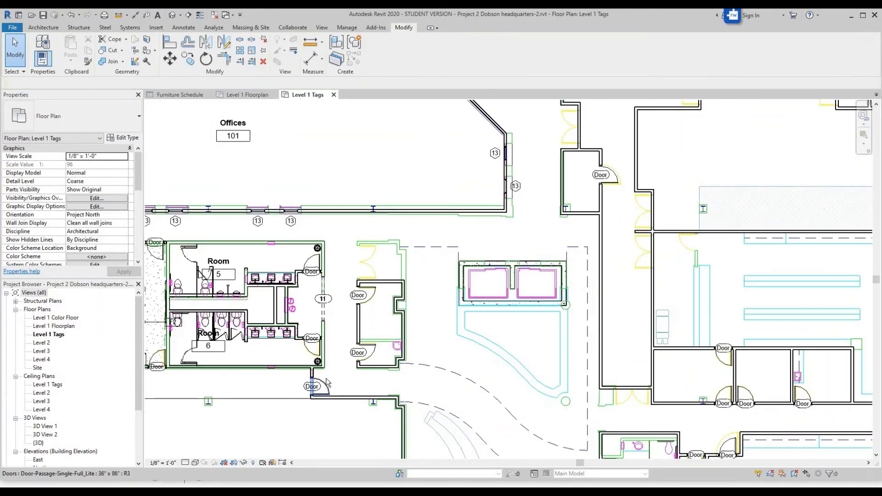
Step: Set the type mark in the tag of the small room's lower door to D1, accepting the change for the whole type
scroll(396, 328, "up", 4)
left_click(398, 320)
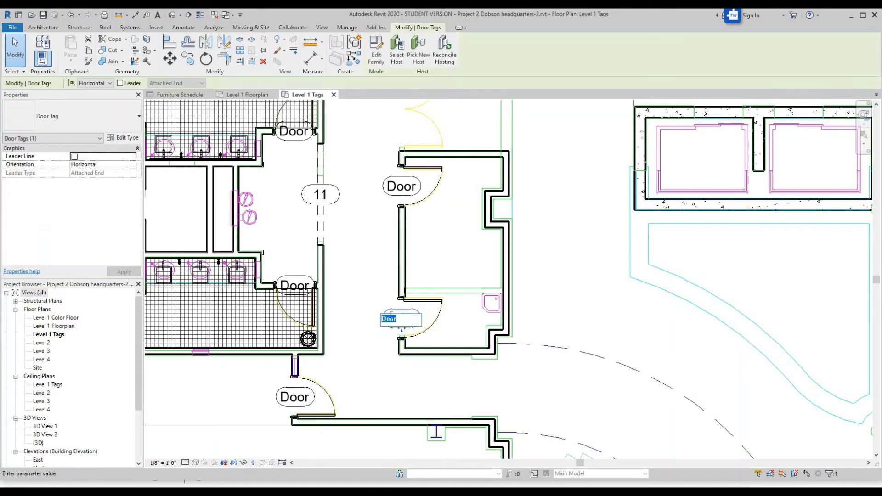
left_click(396, 319)
left_click_drag(395, 319, 388, 318)
type("1")
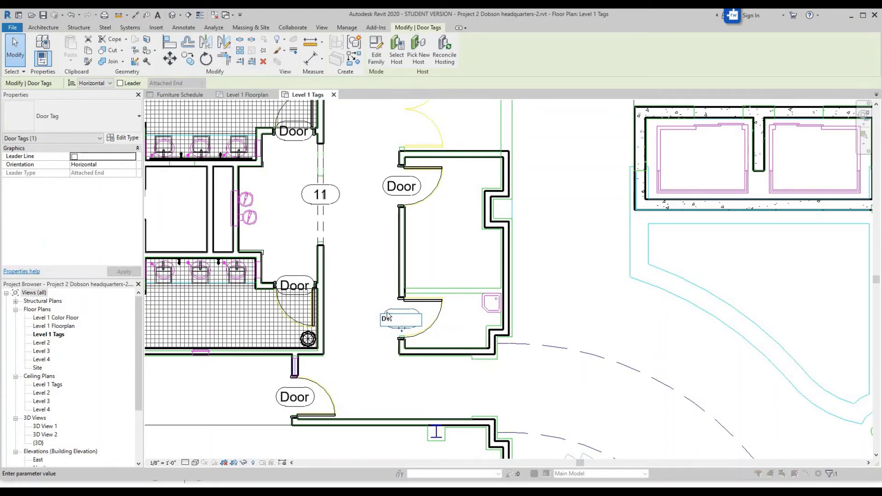
key("Return")
left_click(466, 258)
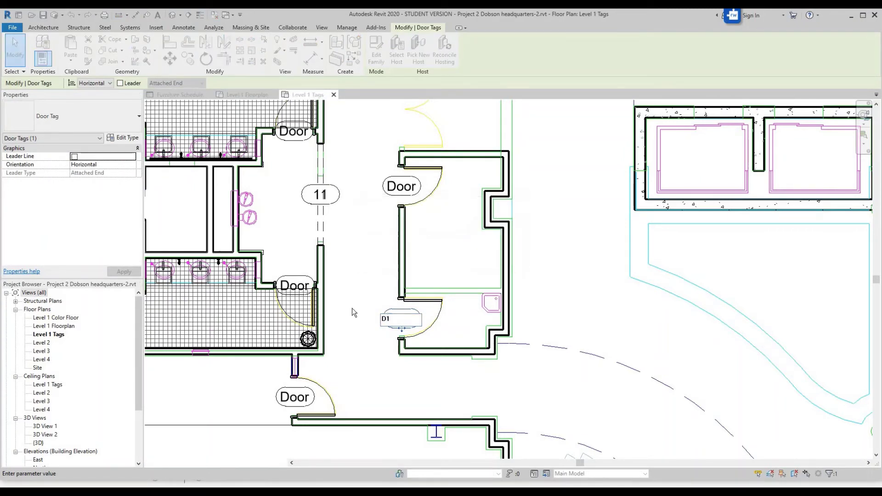
Step: Set the type mark in the tag of a window on the wall north of Room 5 to W13, accepting the change for the whole type
scroll(362, 288, "down", 3)
middle_click_drag(356, 280, 363, 305)
scroll(363, 305, "up", 1)
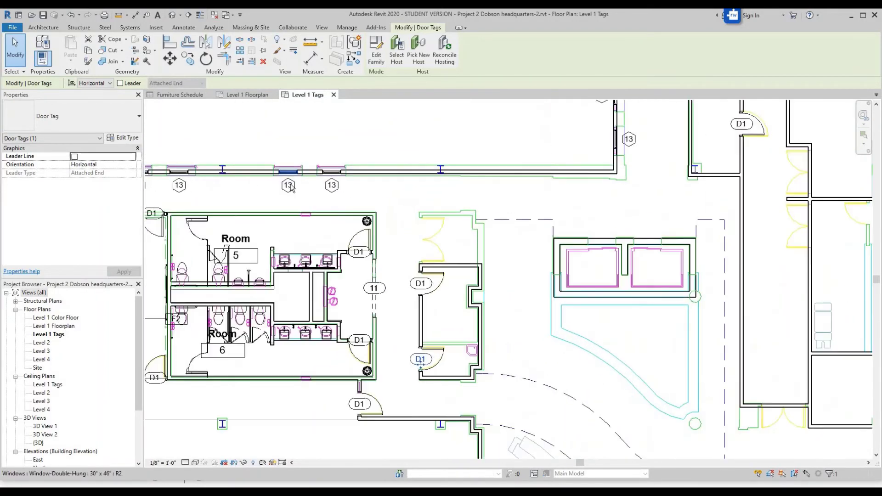
left_click(266, 153)
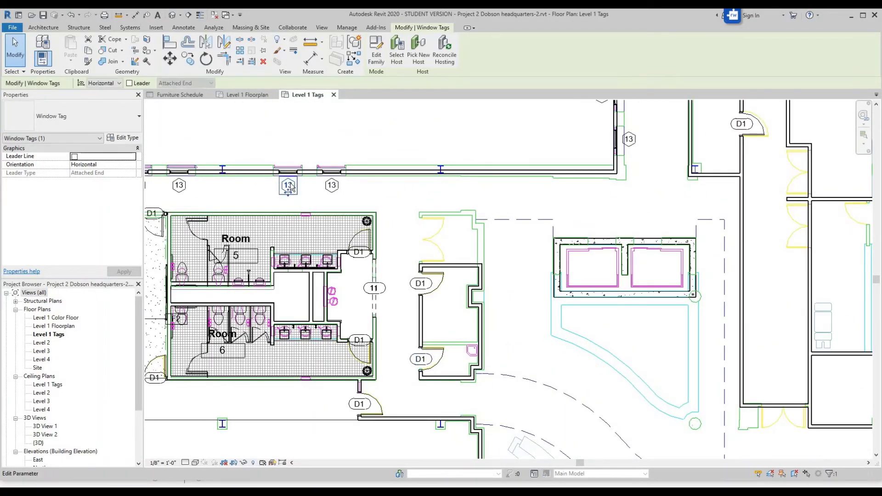
left_click(288, 186)
scroll(290, 185, "up", 2)
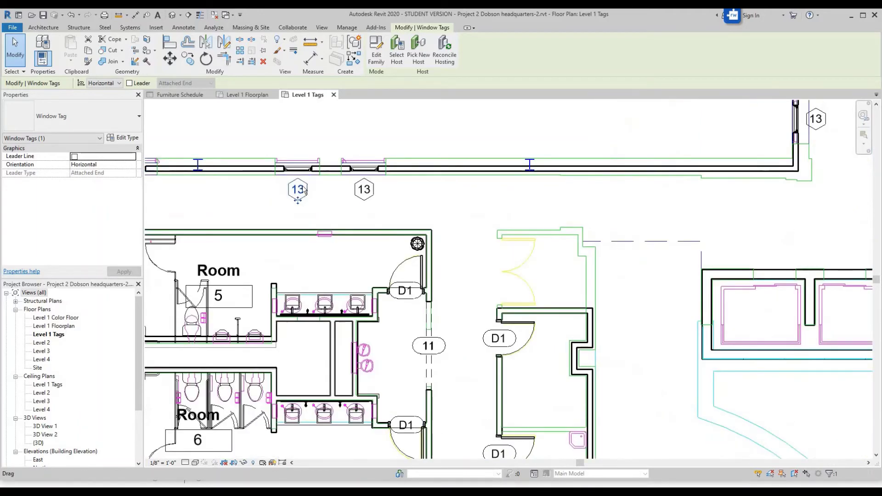
left_click(297, 188)
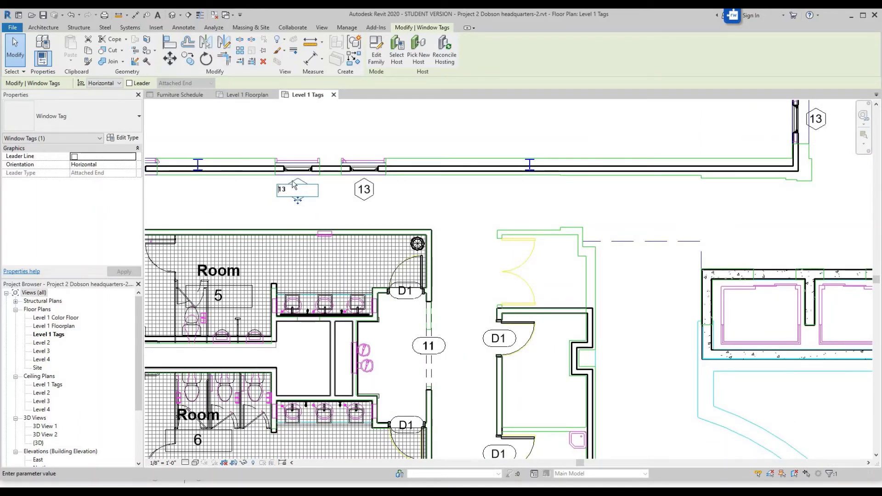
type("W")
key("Return")
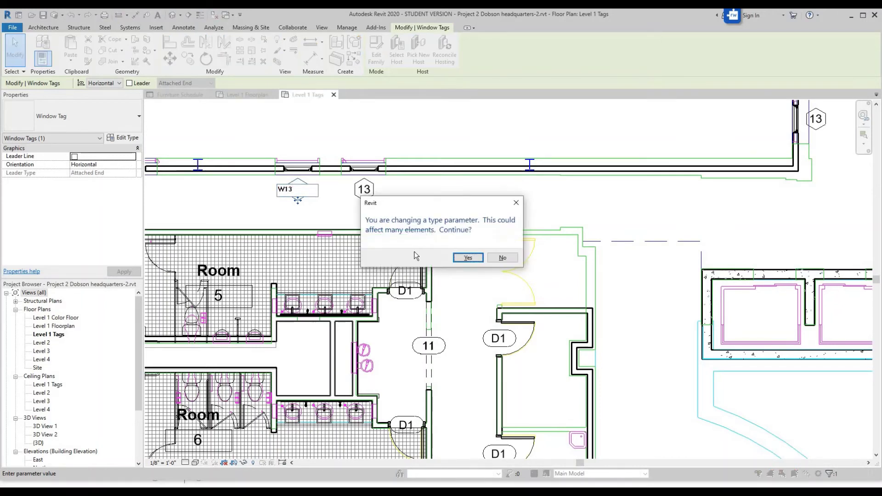
left_click(467, 258)
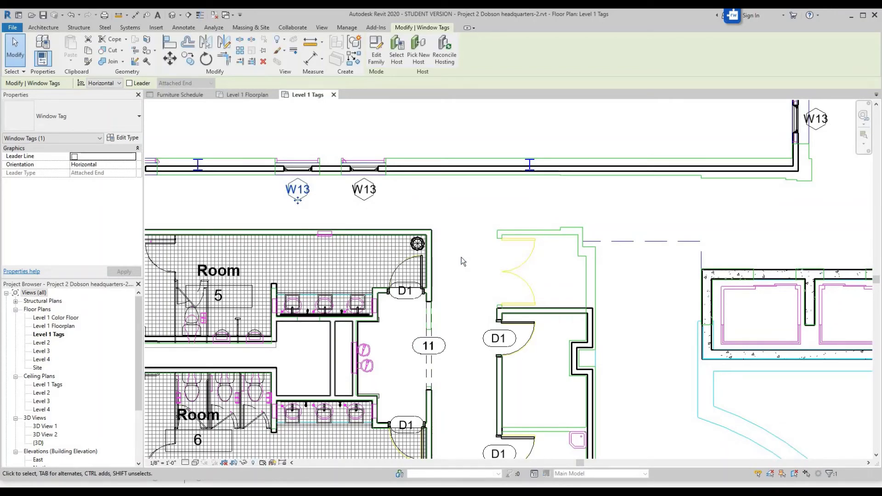
scroll(406, 259, "down", 1)
key("Escape")
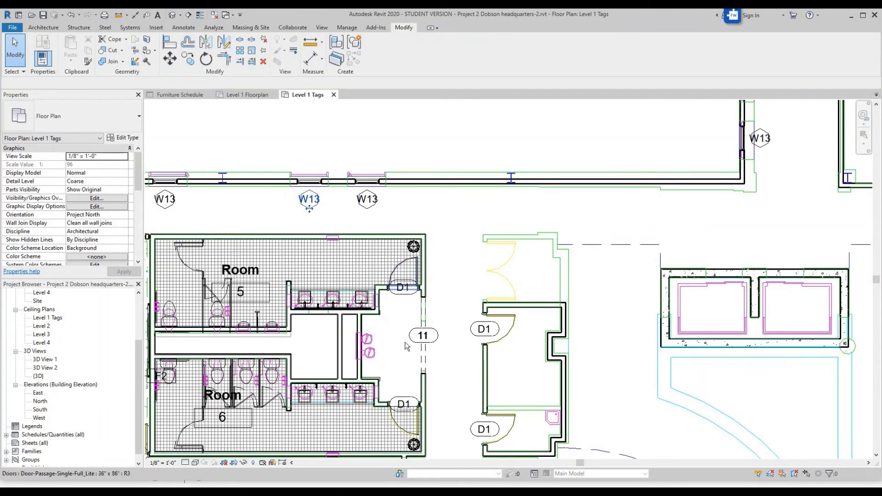
Step: Start a new schedule of building components for the Doors category, keeping the name Door Schedule and the New Construction phase
scroll(54, 425, "down", 1)
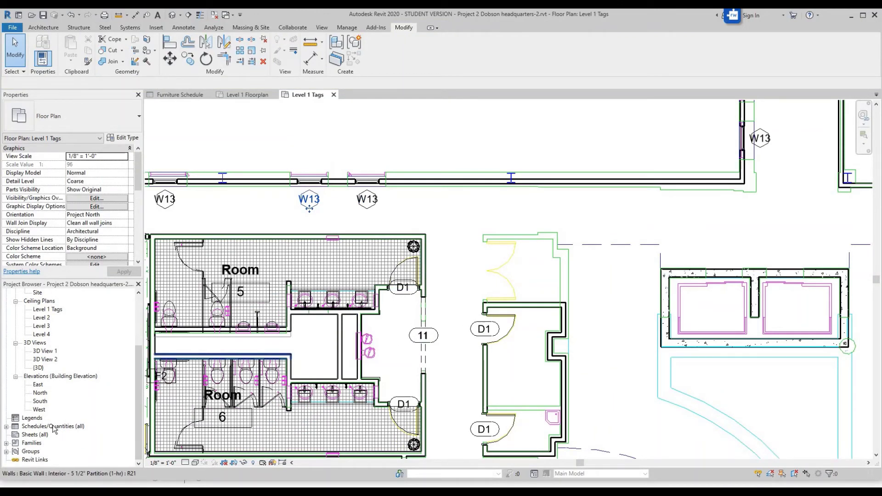
right_click(52, 427)
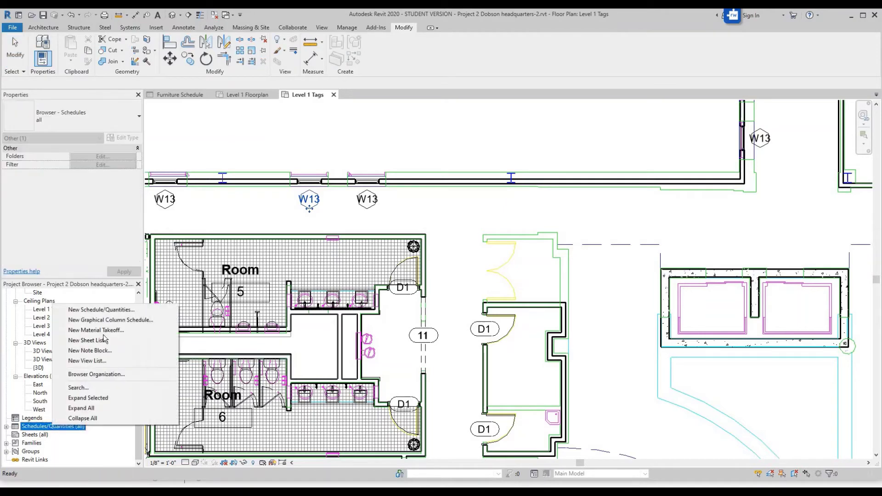
left_click(99, 307)
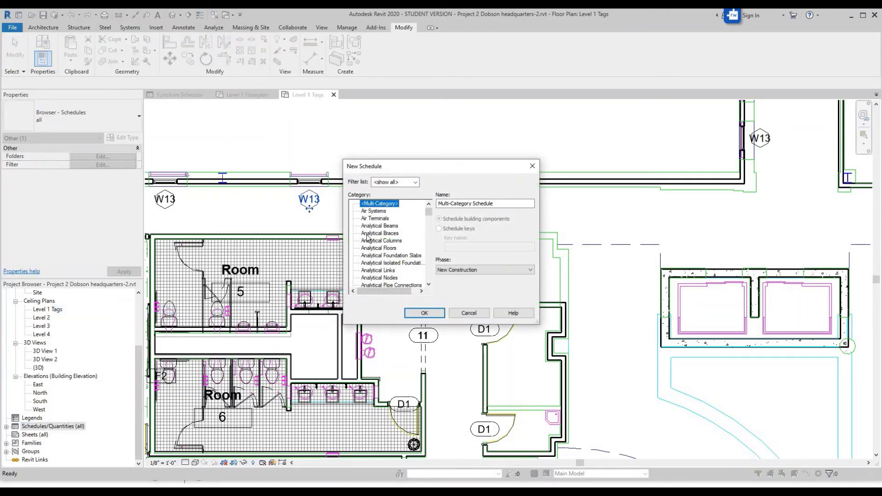
scroll(367, 238, "down", 6)
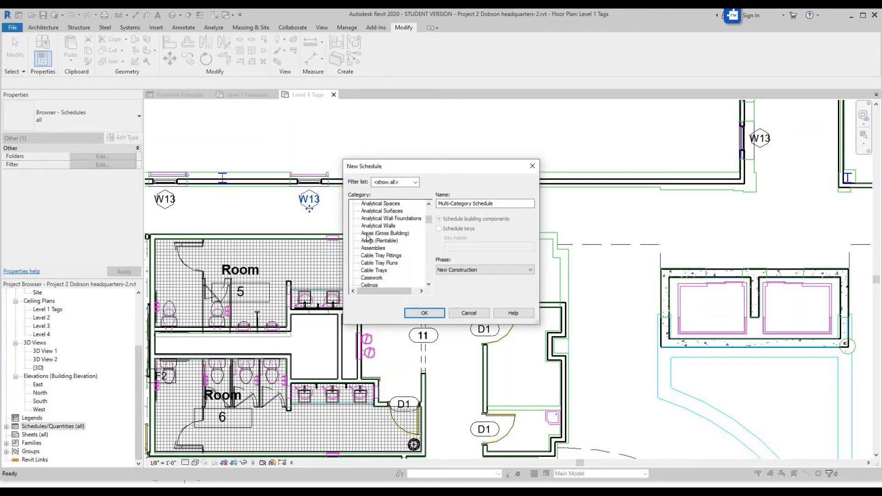
scroll(371, 257, "down", 4)
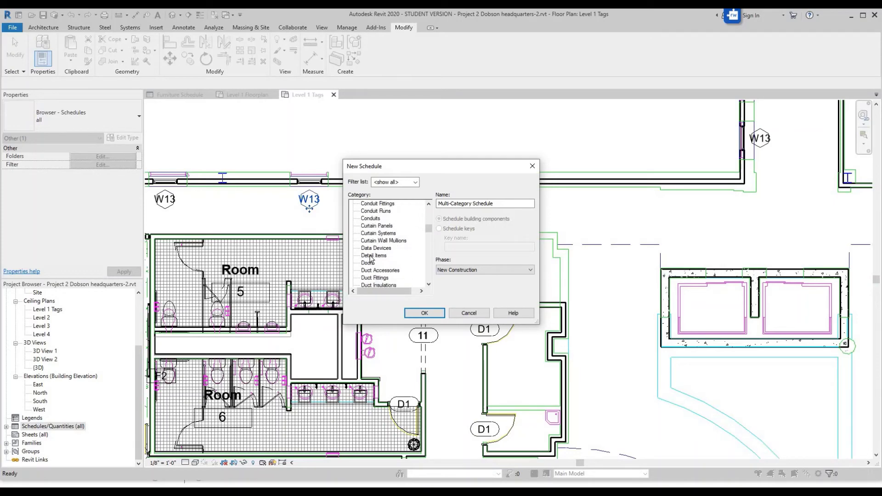
left_click(367, 248)
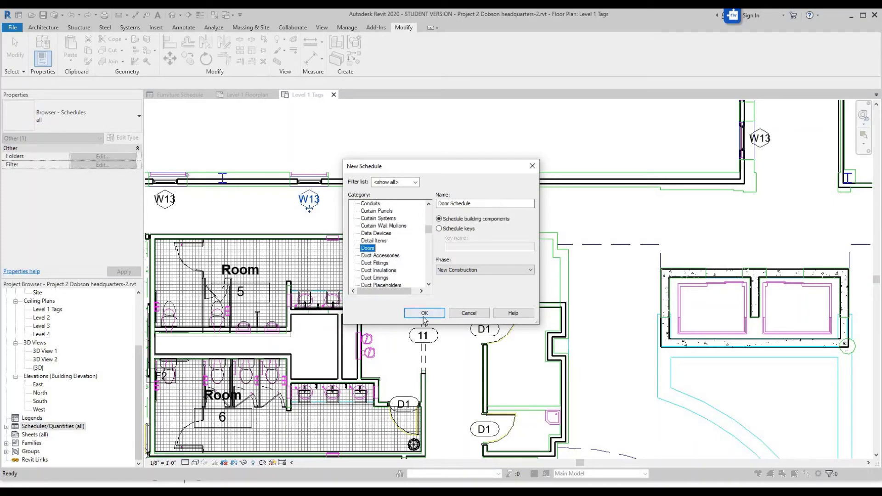
left_click(420, 314)
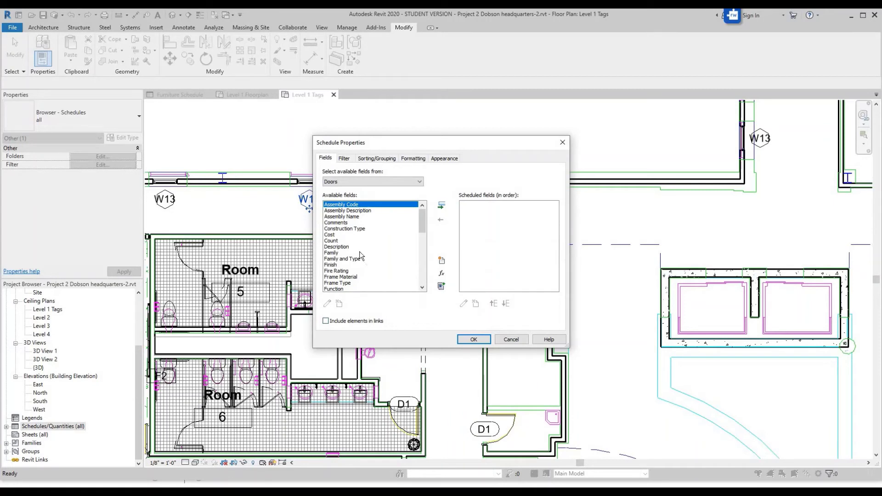
Step: Add the Type Mark and Width fields to the door schedule's scheduled fields, in that order
scroll(359, 252, "down", 2)
scroll(358, 249, "up", 2)
scroll(359, 274, "down", 10)
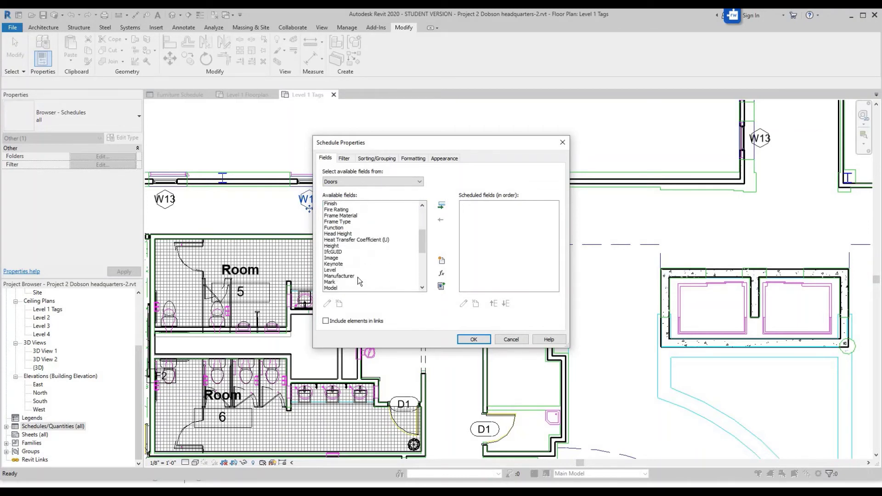
scroll(347, 285, "down", 2)
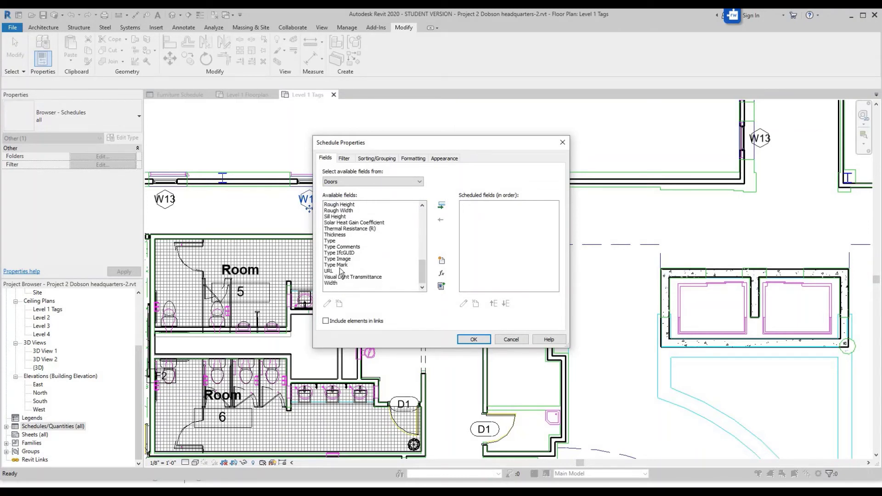
left_click(340, 265)
left_click(442, 206)
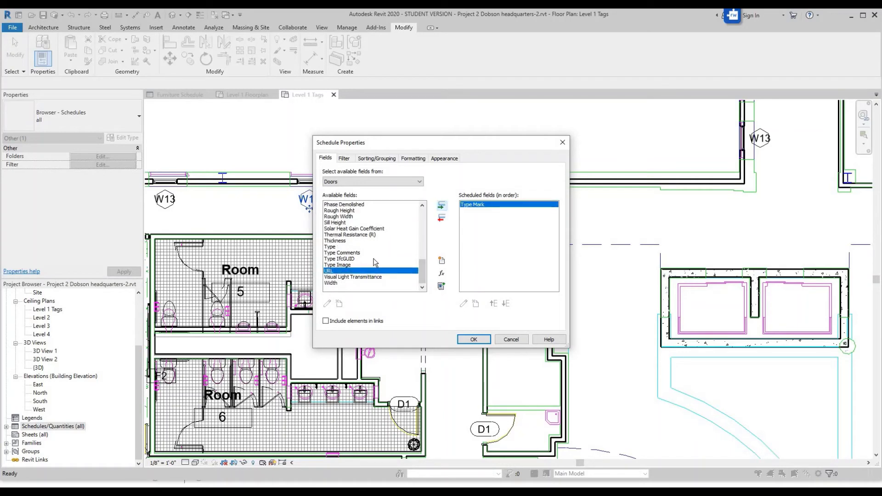
scroll(344, 276, "up", 2)
scroll(342, 285, "down", 2)
left_click(342, 284)
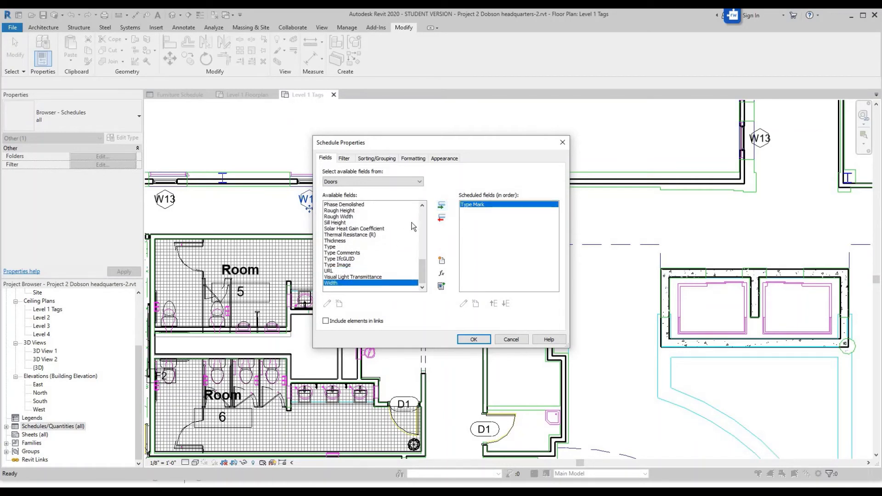
left_click(442, 205)
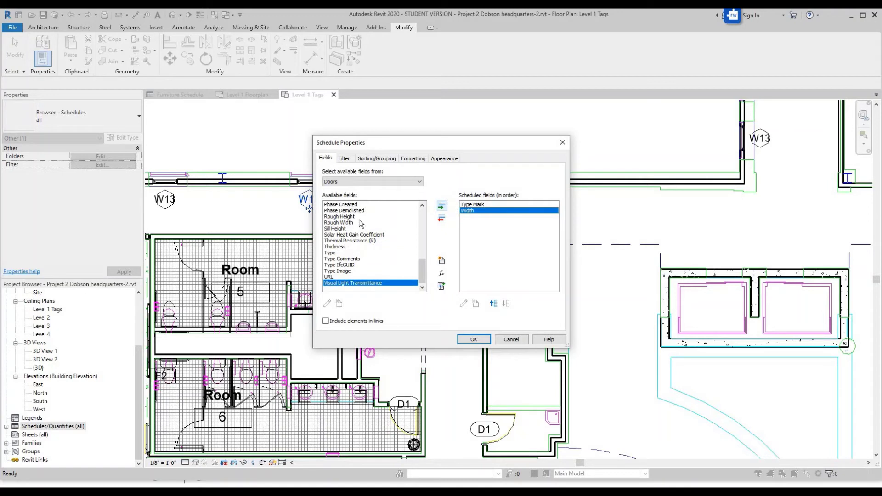
Step: Add the Height field to the door schedule after Width
scroll(355, 220, "up", 2)
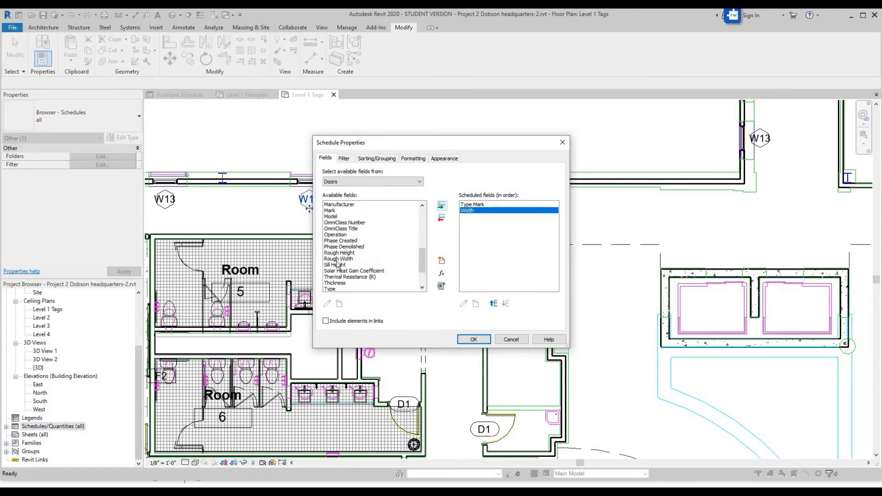
scroll(349, 258, "up", 2)
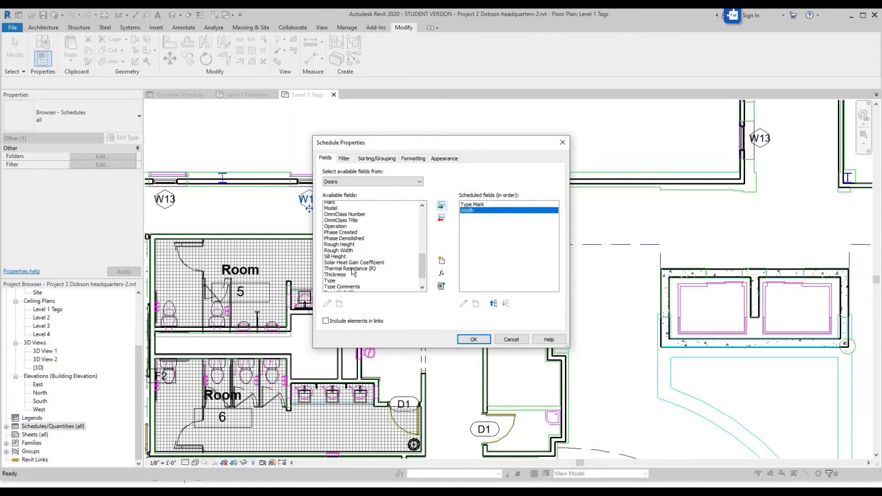
scroll(344, 243, "up", 5)
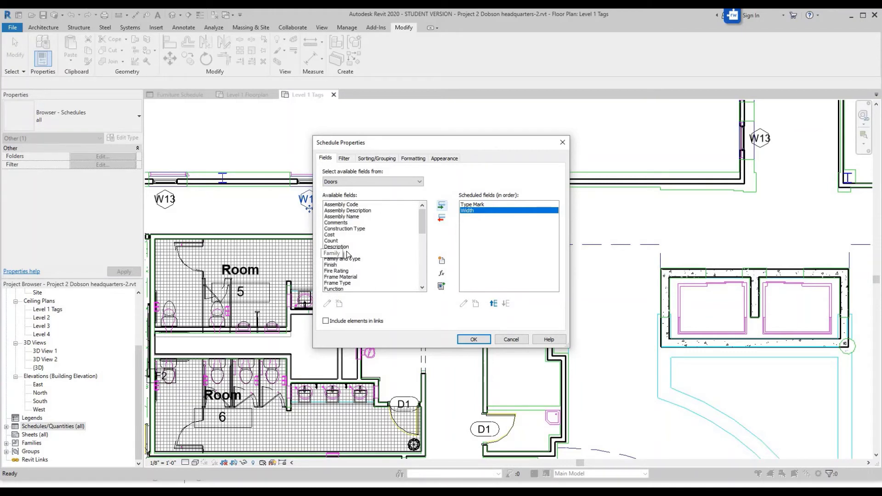
scroll(350, 228, "down", 1)
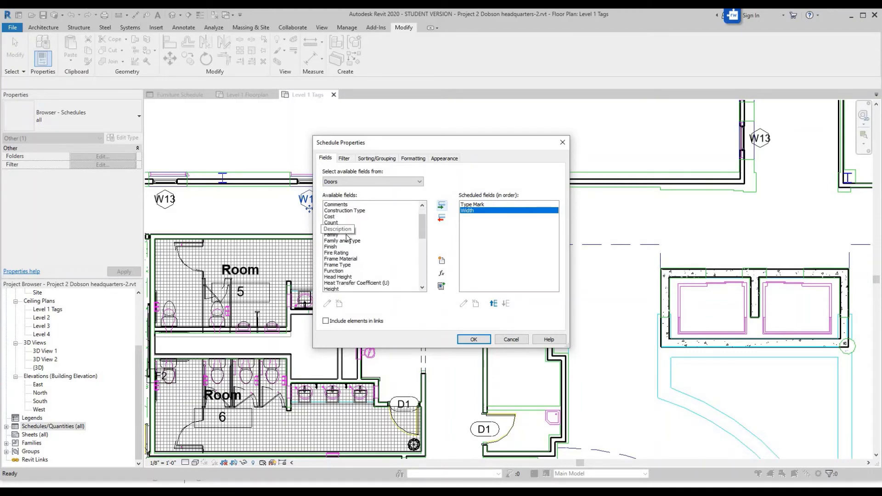
scroll(363, 250, "down", 2)
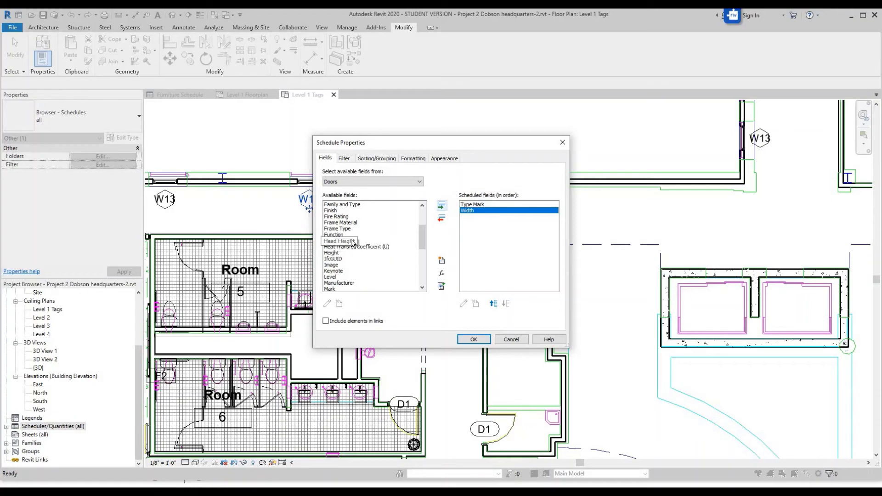
left_click(352, 241)
left_click(353, 253)
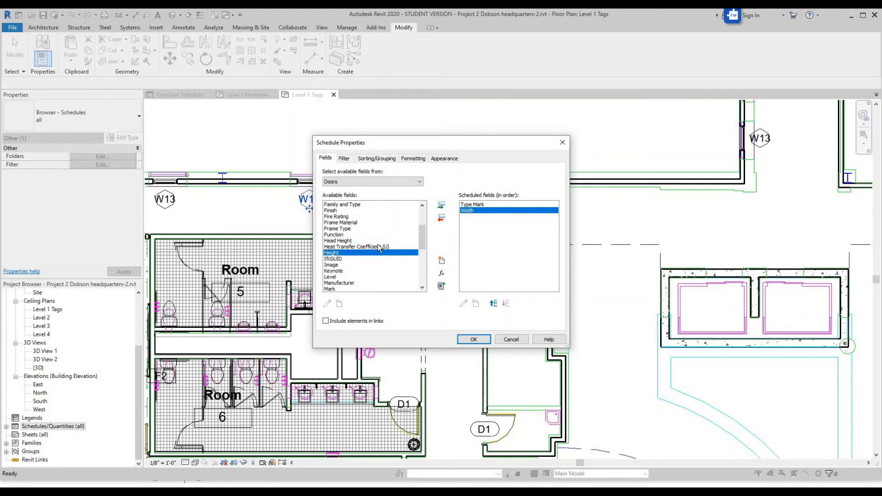
left_click(441, 205)
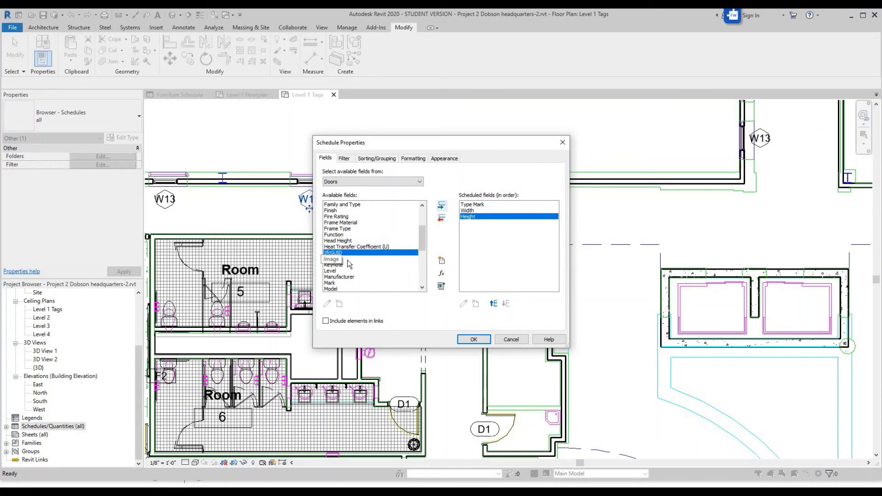
Step: Add the Comments field after Height and create the door schedule with the chosen fields
scroll(347, 260, "up", 3)
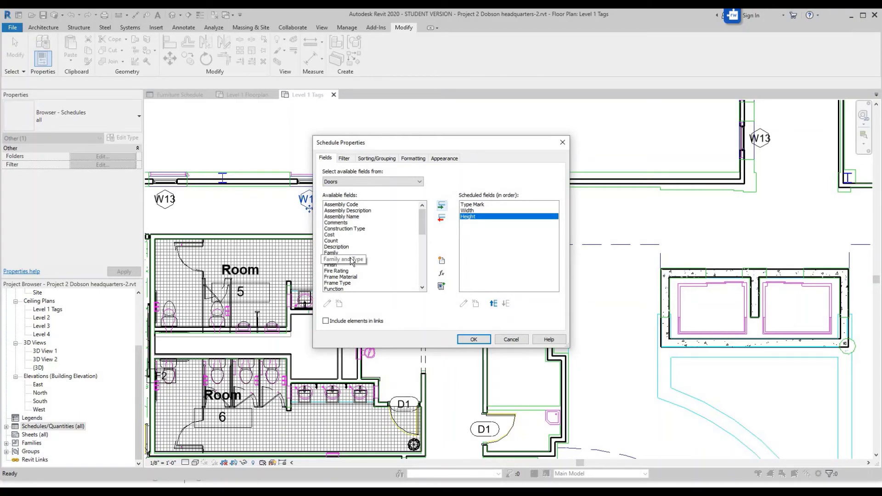
left_click(356, 223)
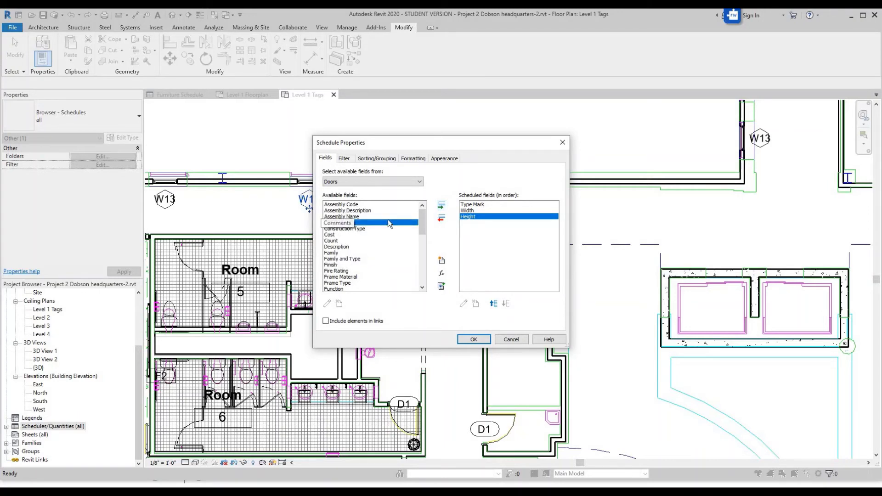
left_click(443, 207)
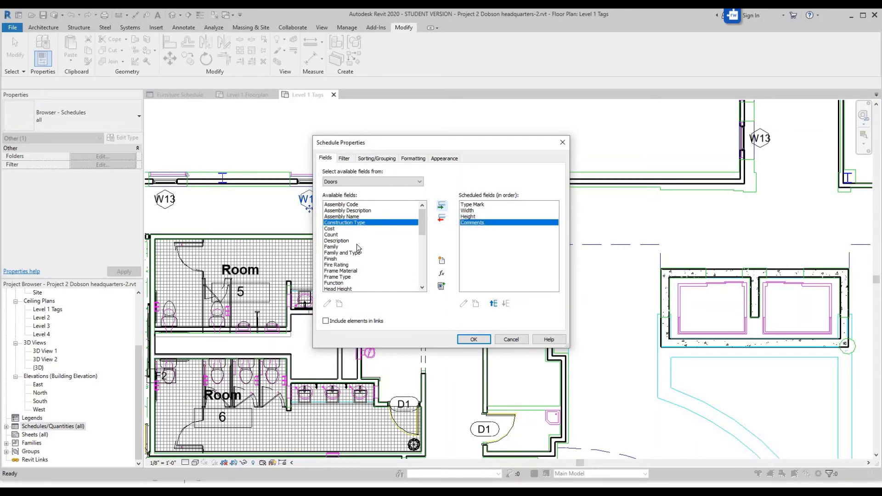
scroll(346, 236, "down", 6)
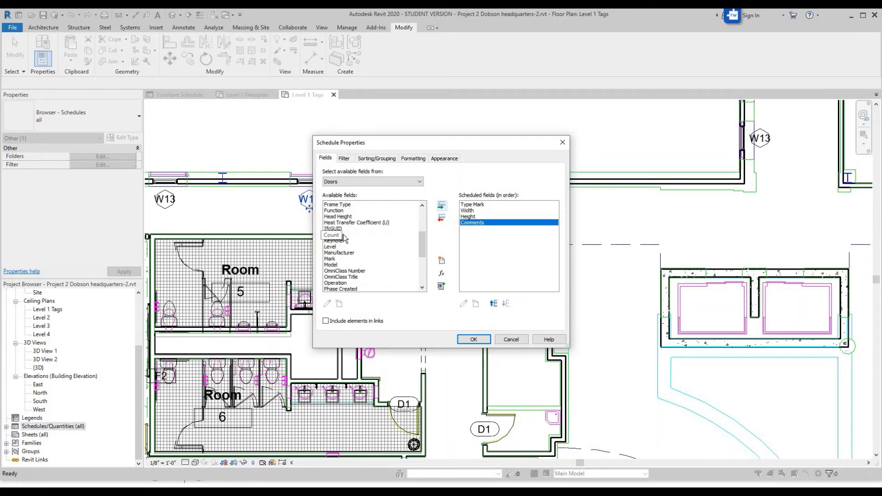
scroll(345, 236, "down", 3)
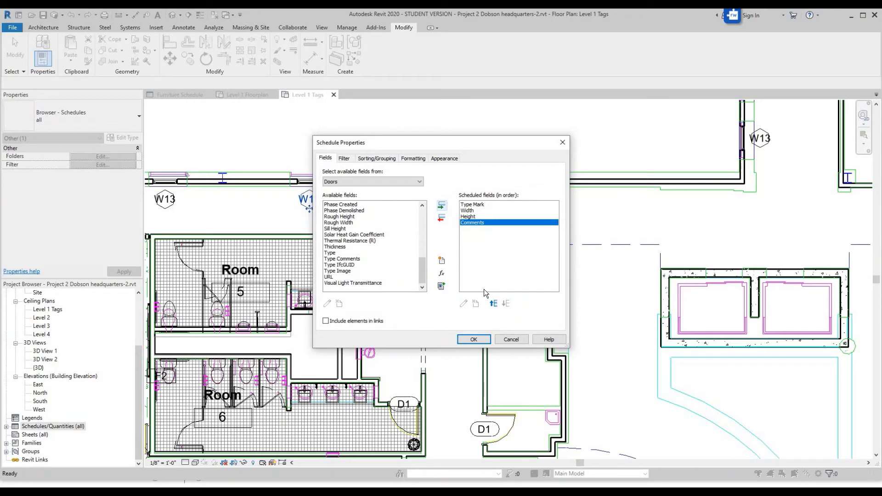
left_click(473, 339)
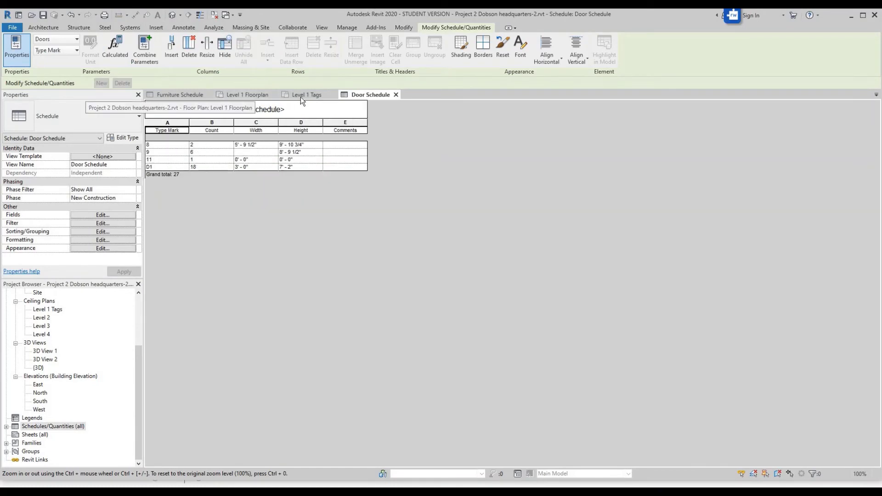
Step: Start a new schedule of building components for the Windows category, keeping the name Window Schedule and the New Construction phase
left_click(301, 96)
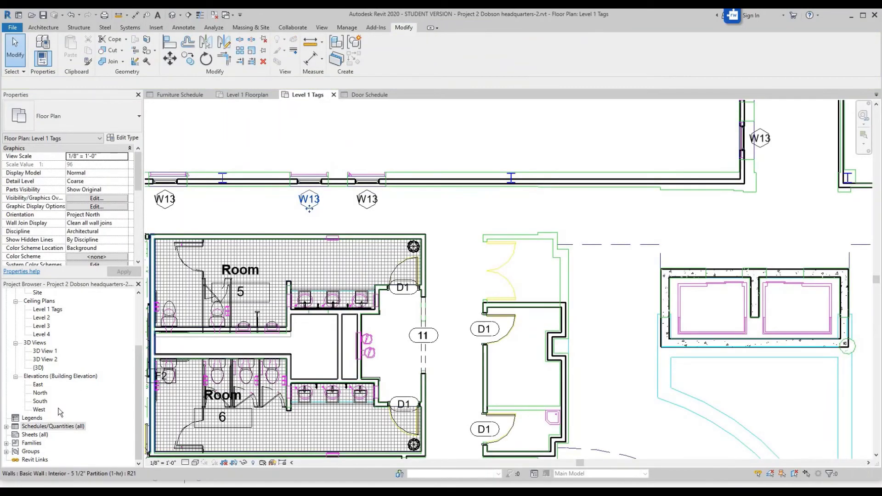
right_click(39, 426)
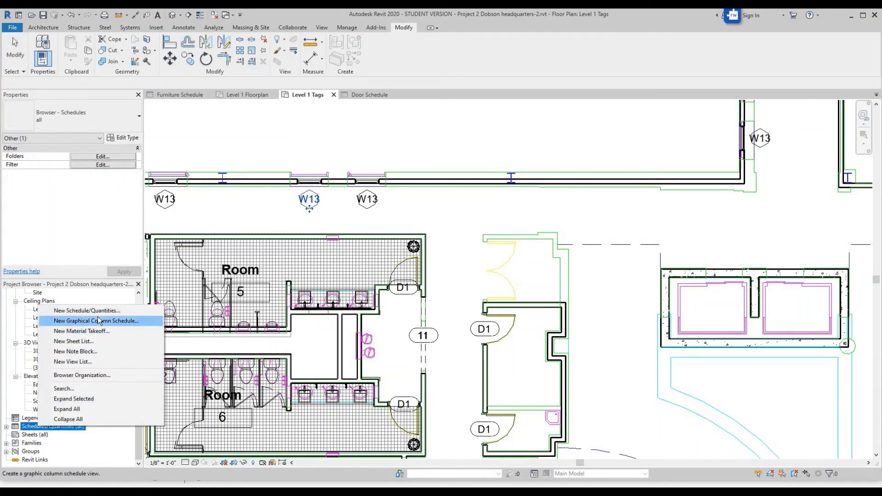
left_click(419, 191)
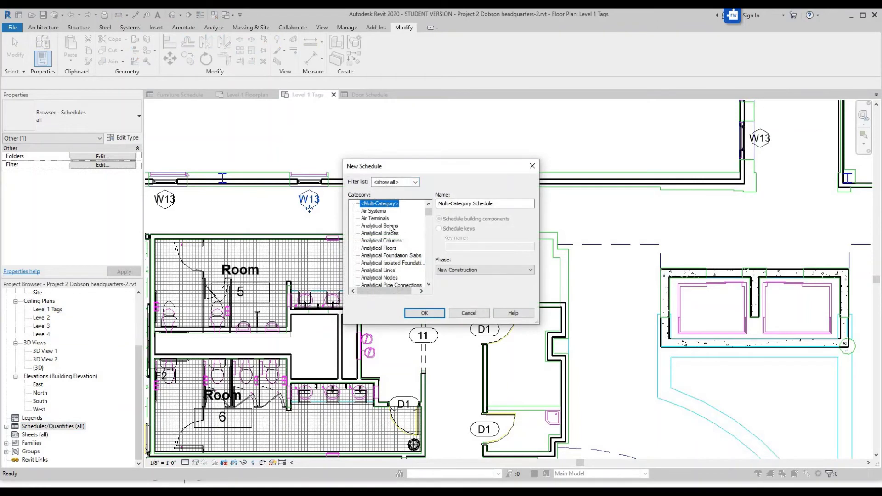
scroll(388, 223, "down", 6)
scroll(388, 223, "down", 20)
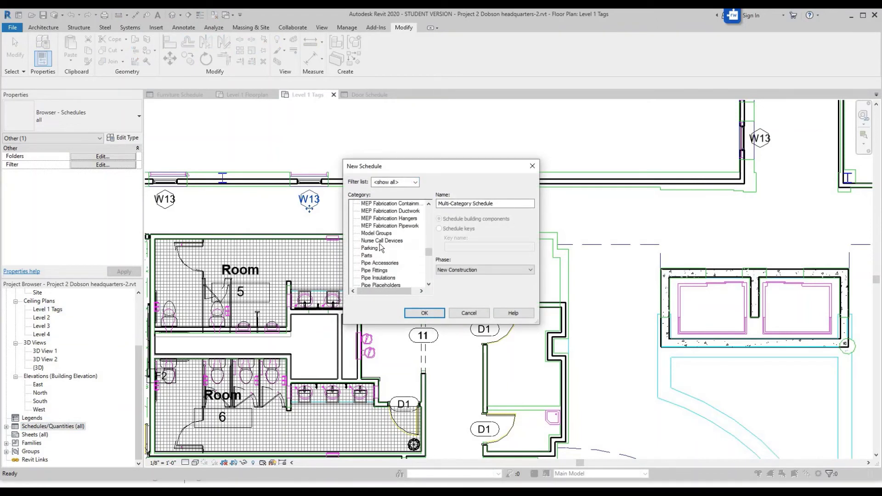
left_click(372, 277)
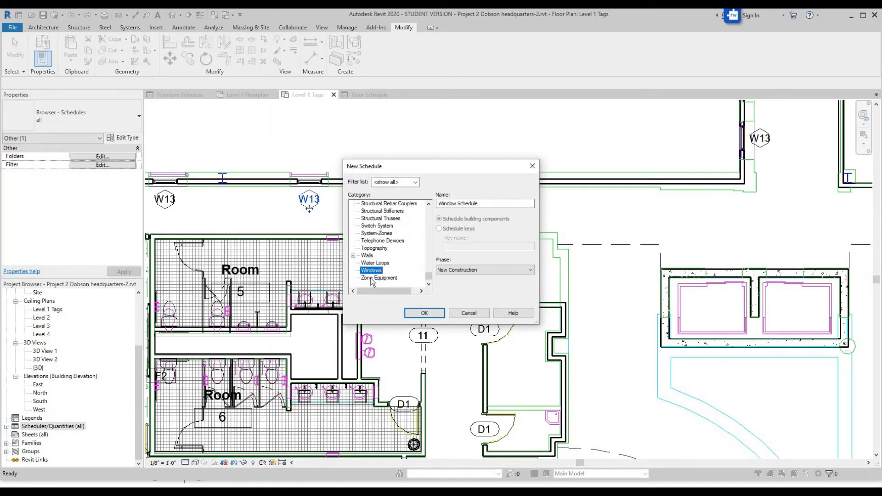
left_click(420, 313)
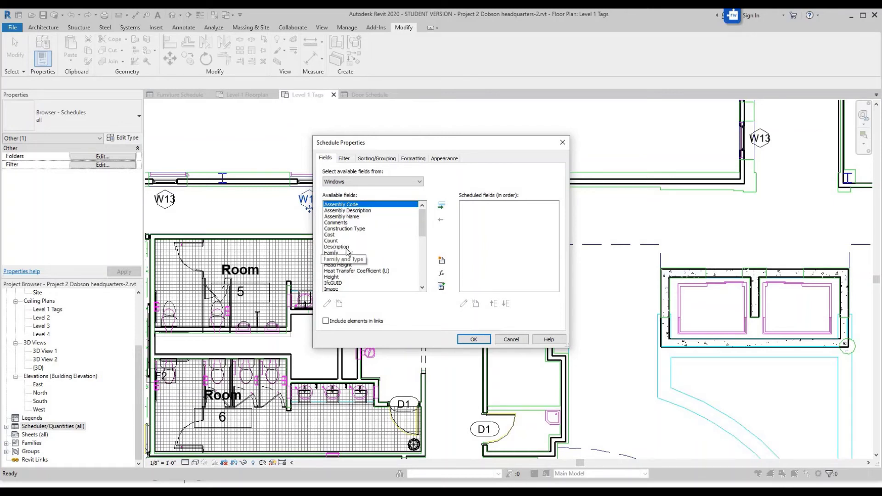
Step: Add the Type Mark, Sill Height and Width fields to the window schedule's scheduled fields, in that order
scroll(386, 266, "down", 8)
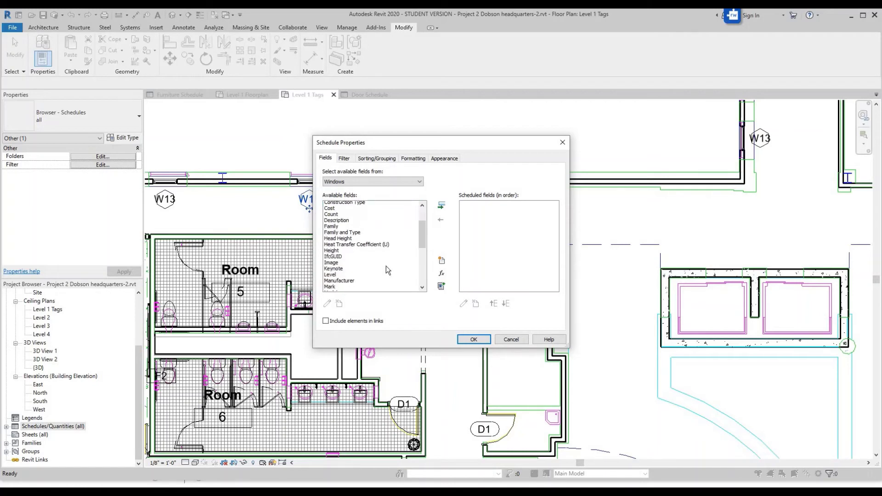
left_click(342, 265)
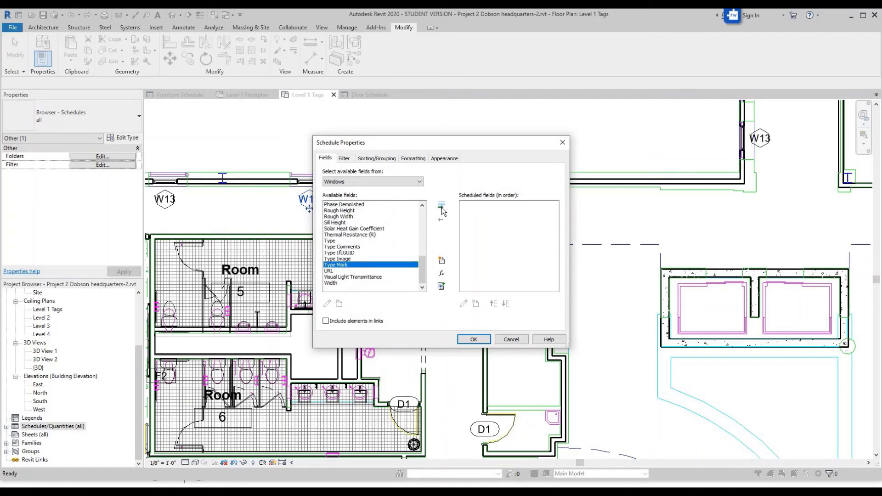
left_click(441, 205)
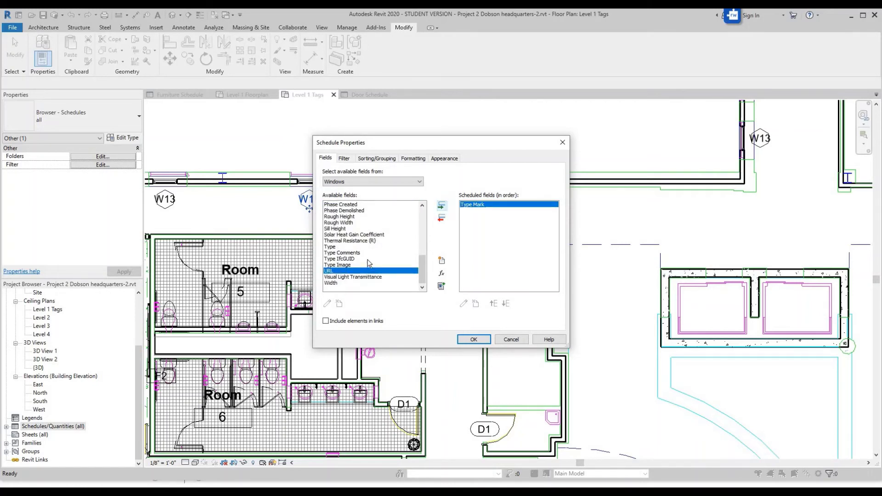
left_click(340, 228)
left_click(441, 205)
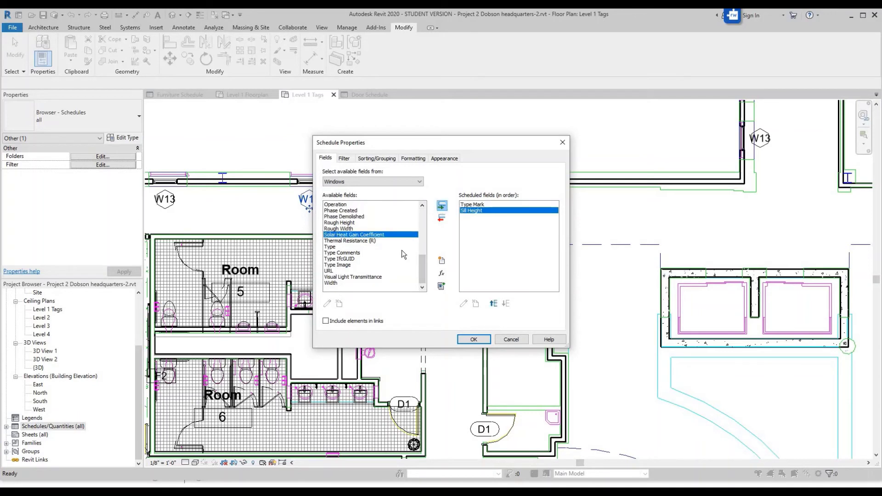
left_click(349, 283)
left_click(442, 206)
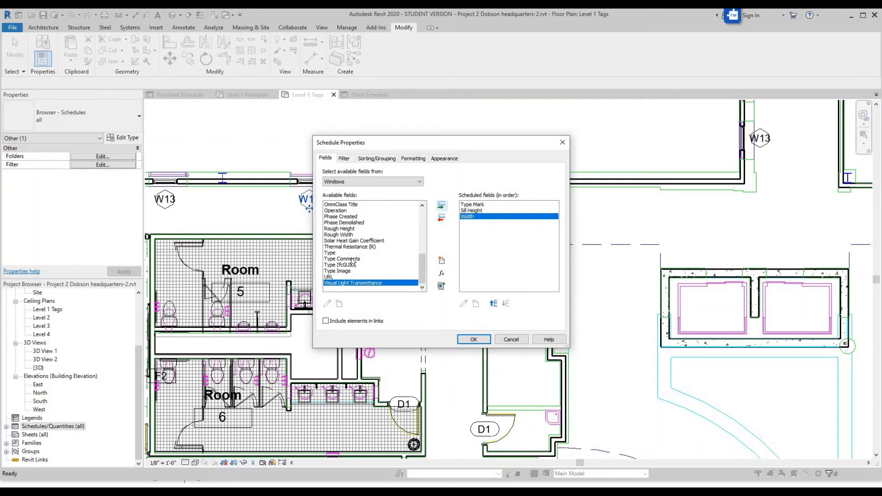
Step: Add the Count field to the window schedule and move it up to directly after Type Mark
scroll(349, 248, "up", 5)
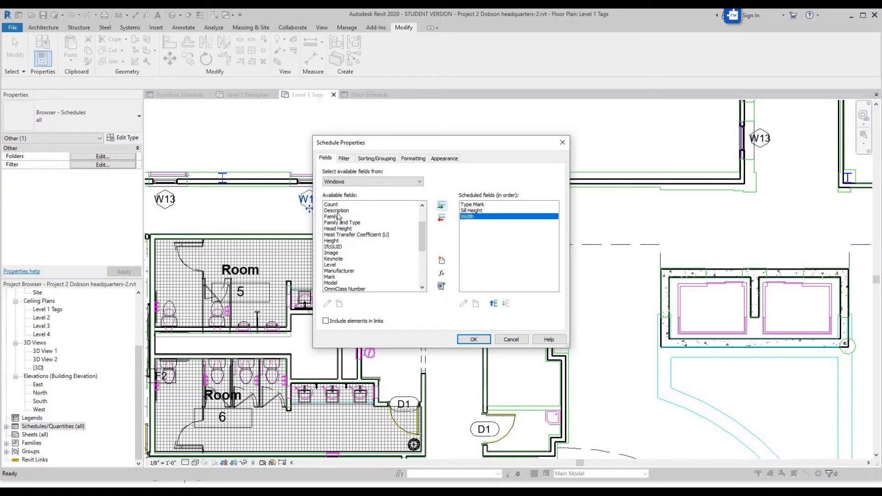
left_click(340, 204)
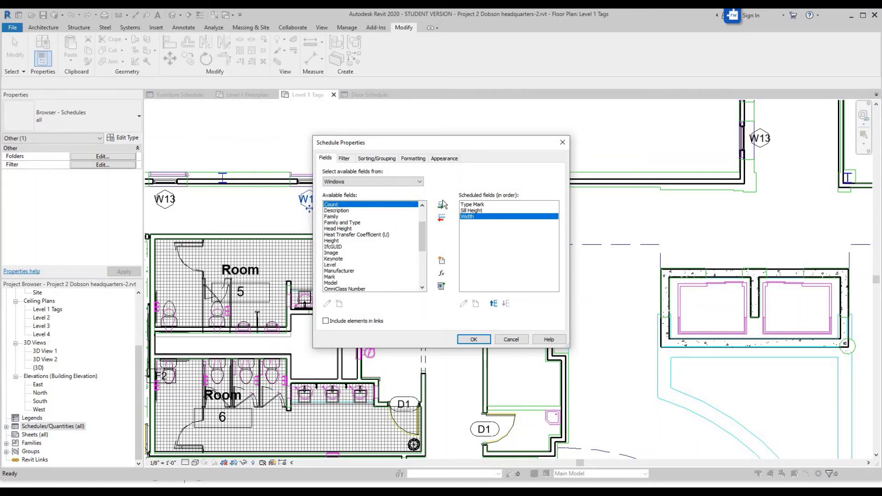
left_click(441, 206)
left_click(492, 304)
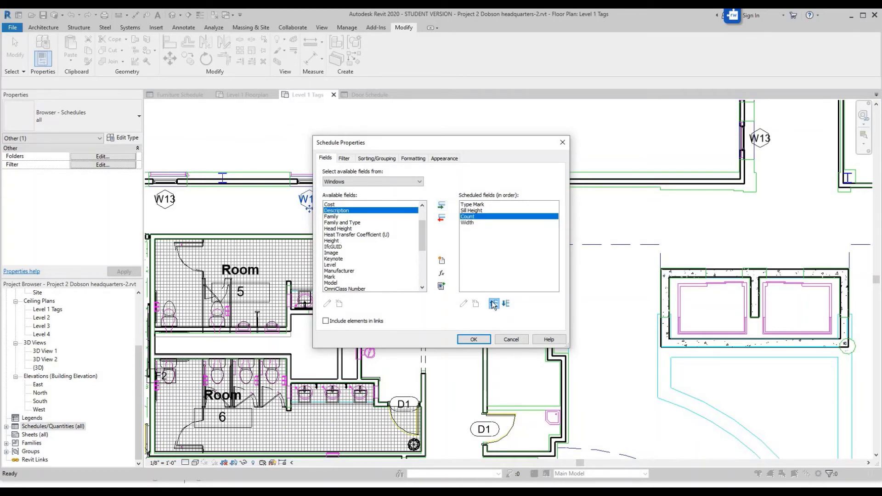
left_click(492, 303)
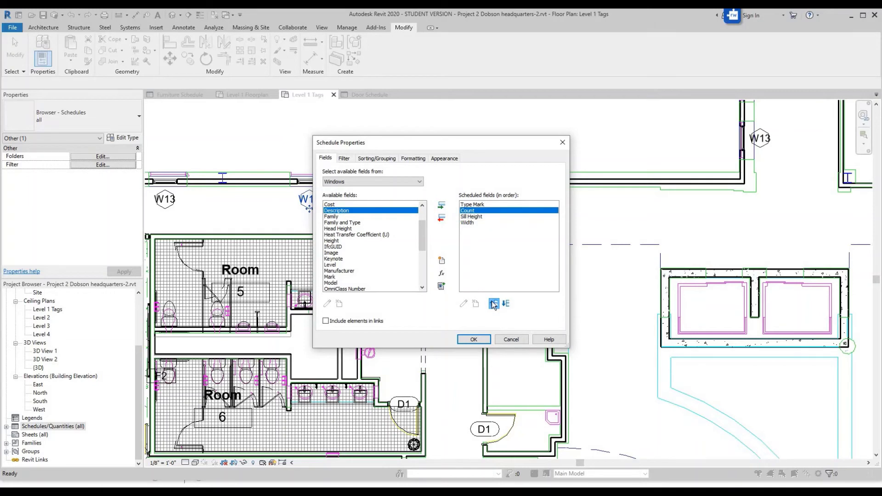
Step: Add the Manufacturer field after Count and create the window schedule with the chosen fields
left_click(351, 270)
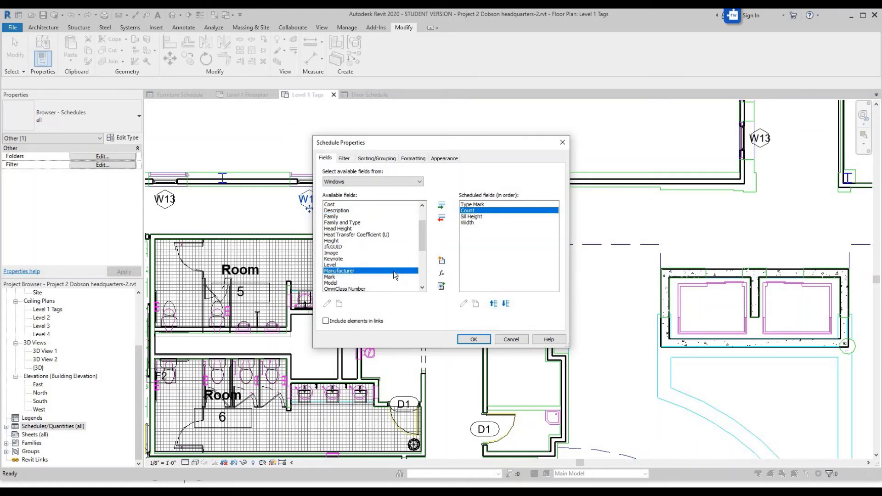
scroll(391, 270, "down", 1)
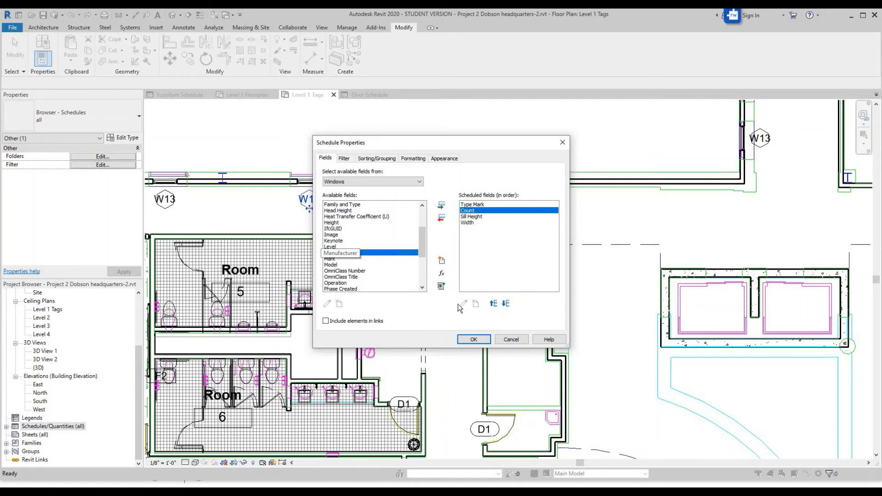
left_click(441, 206)
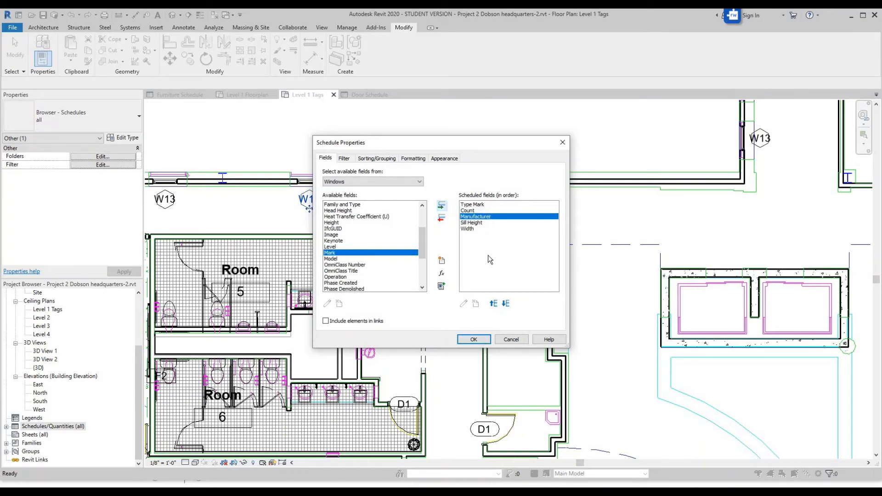
left_click(474, 339)
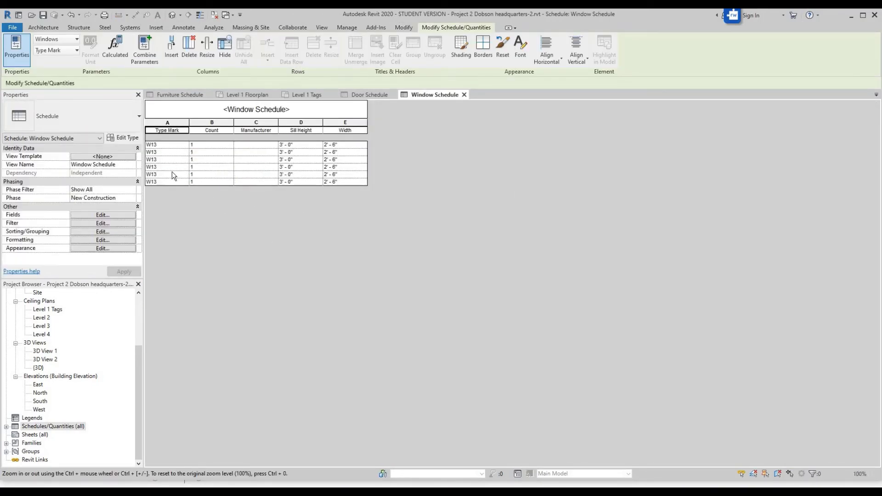
Step: Sort the window schedule by Type Mark with grand totals on and itemizing of every instance off
left_click(96, 232)
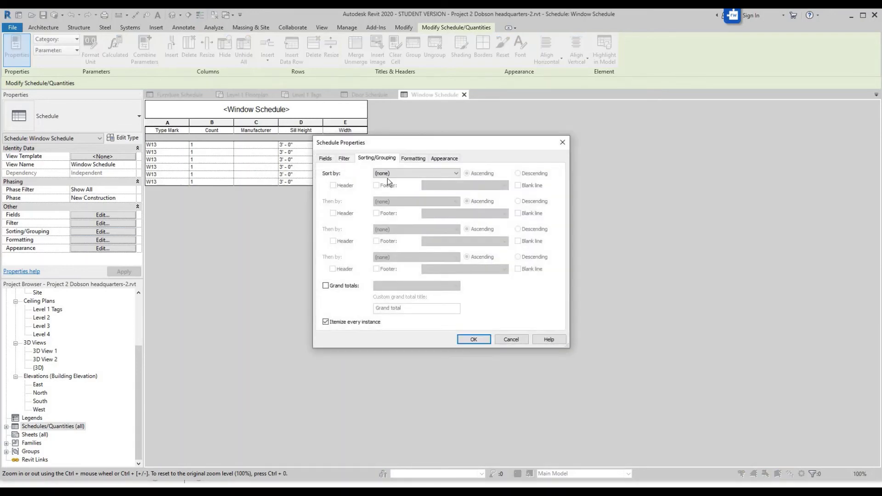
left_click(390, 172)
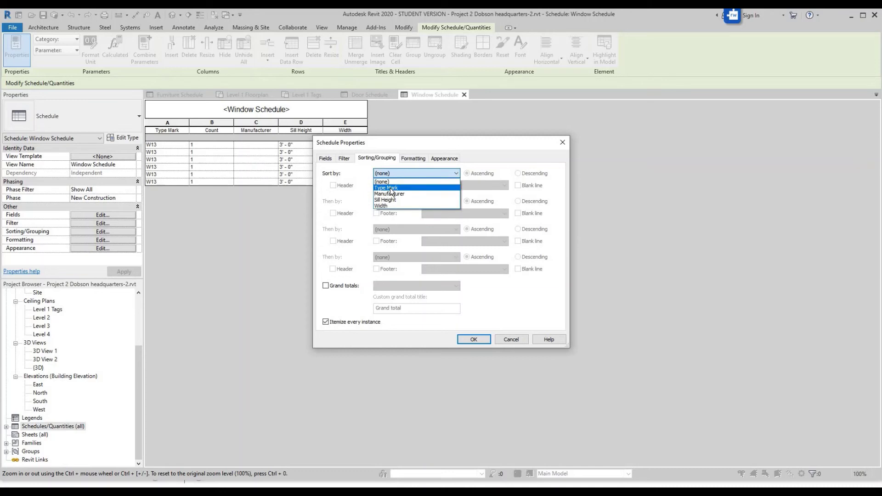
left_click(388, 188)
left_click(335, 285)
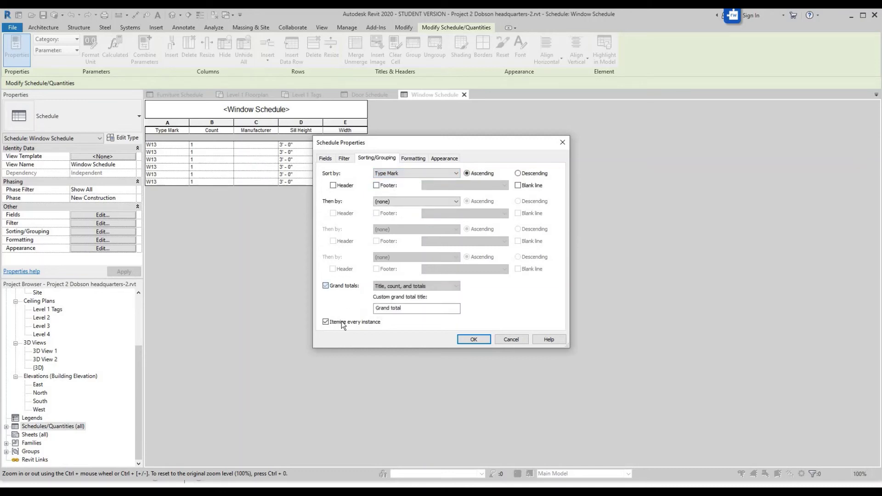
left_click(472, 340)
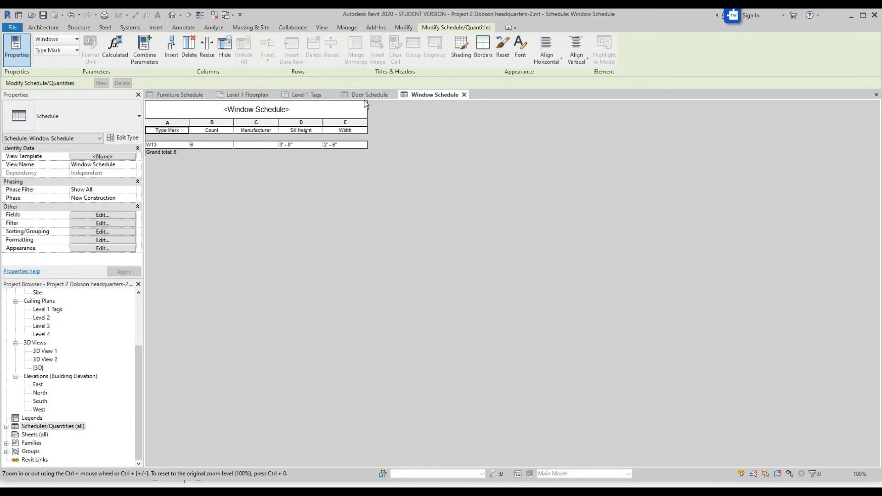
Step: Return to the Level 1 Tags floor plan and save the project
left_click(299, 96)
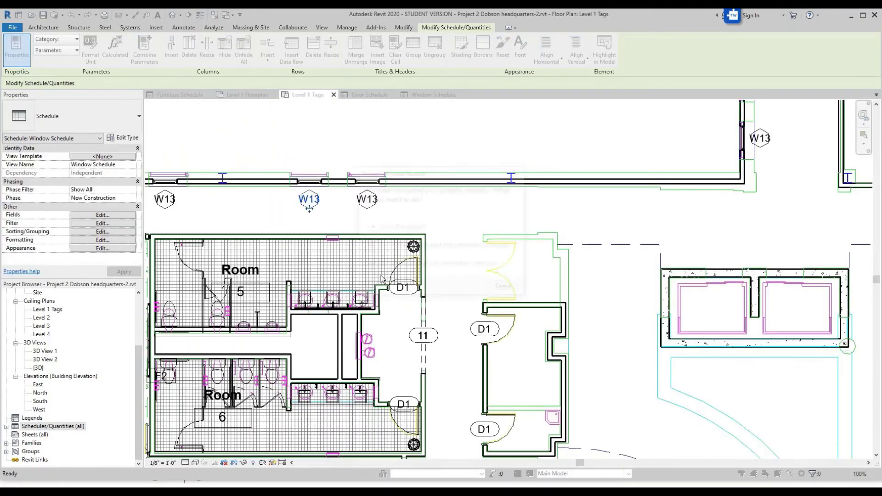
left_click(390, 229)
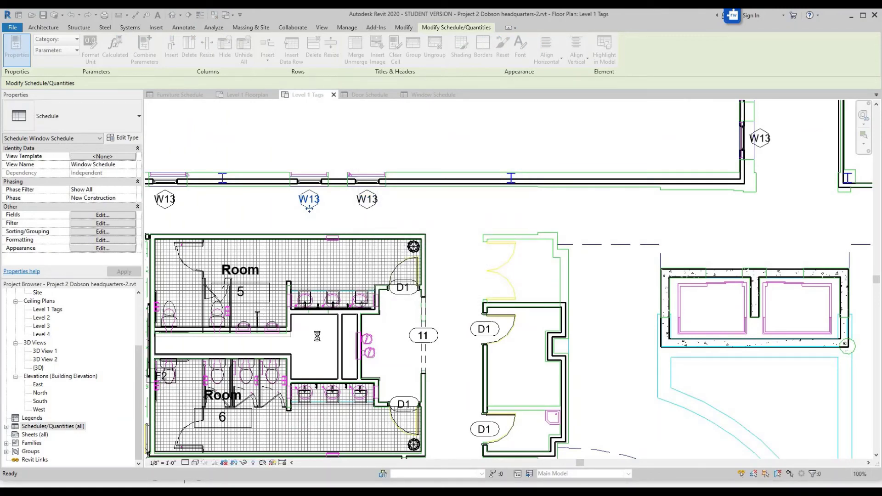
Step: Tag the storefront curtain wall along the Lobby's south side by category, without a leader
scroll(314, 347, "down", 8)
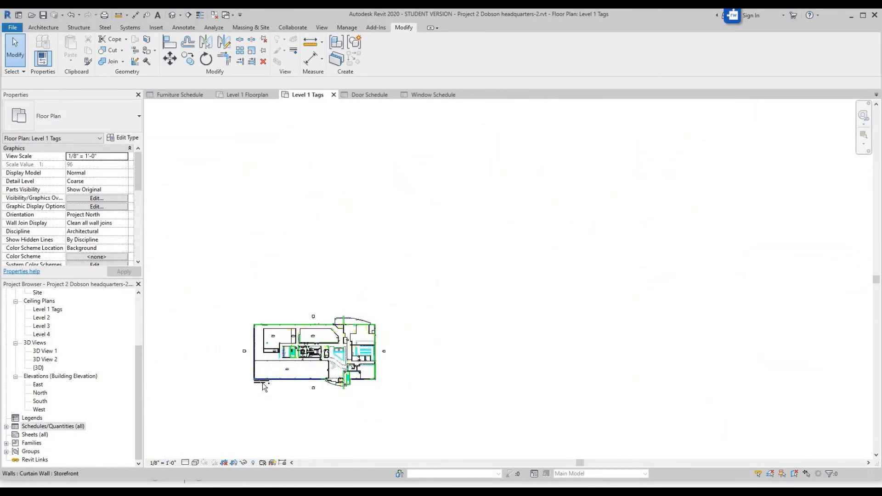
scroll(265, 386, "up", 4)
scroll(346, 382, "up", 3)
scroll(348, 375, "down", 5)
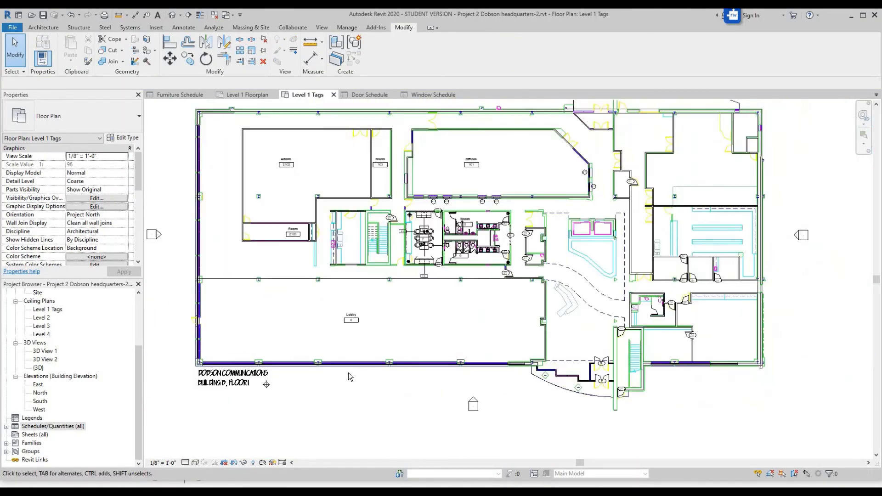
scroll(348, 373, "up", 4)
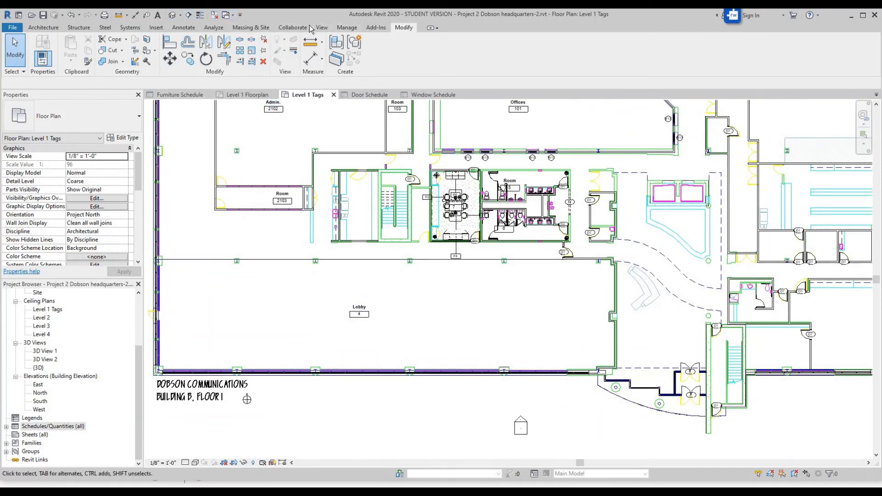
left_click(183, 27)
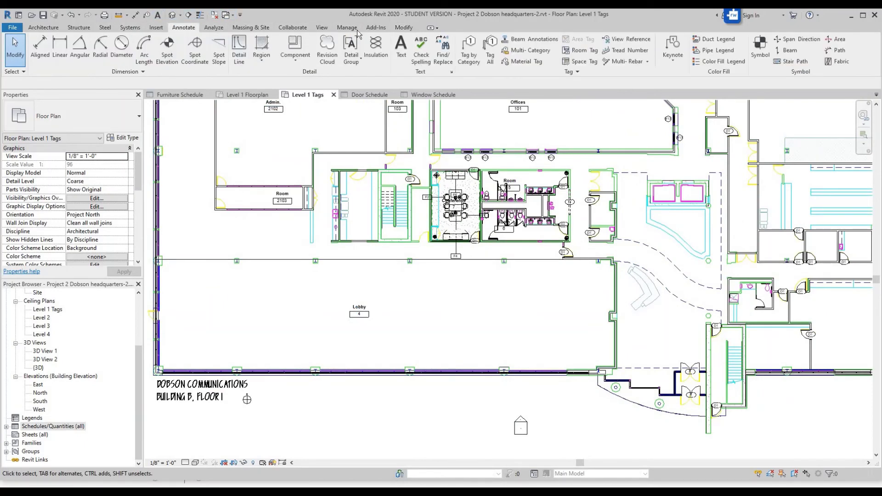
left_click(468, 51)
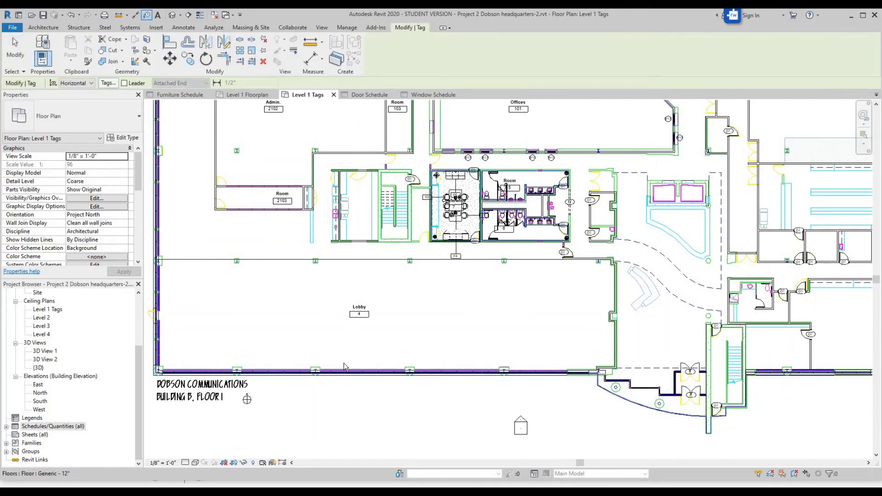
scroll(346, 362, "up", 1)
scroll(346, 362, "up", 1)
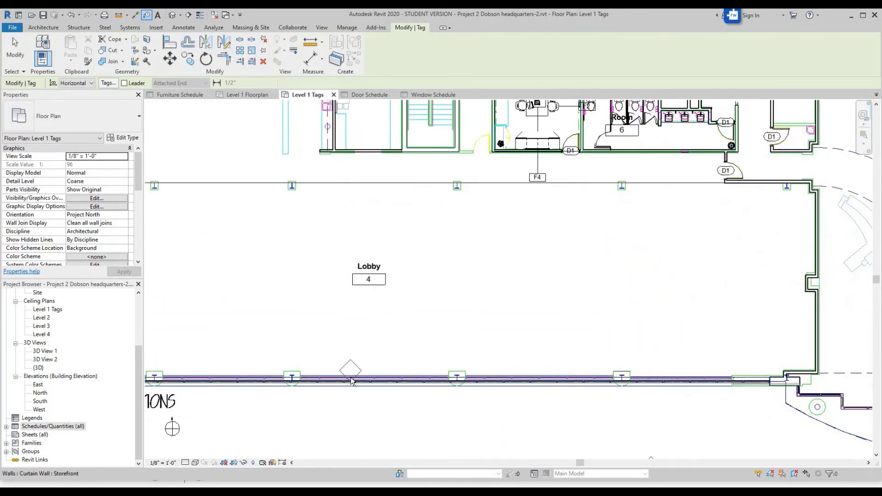
scroll(264, 367, "down", 2)
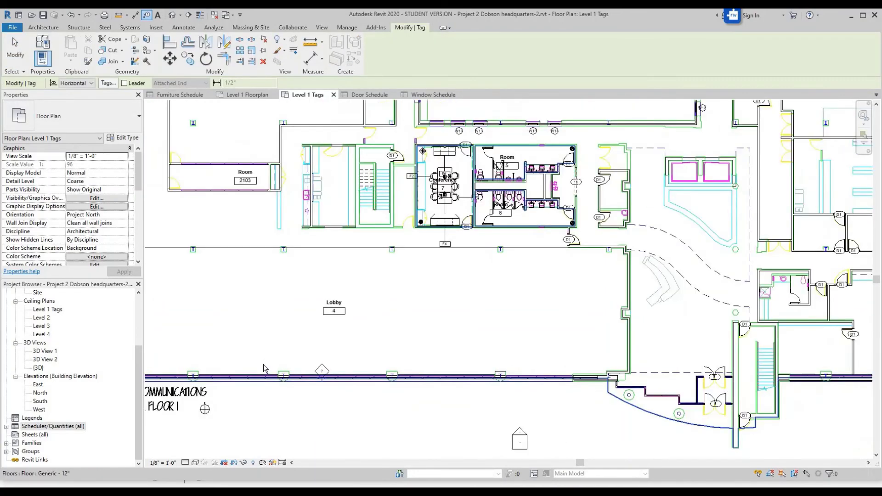
Step: Tag the storefront curtain wall along the Lobby's west side by category, with an attached-end leader
scroll(260, 361, "up", 1)
left_click(125, 83)
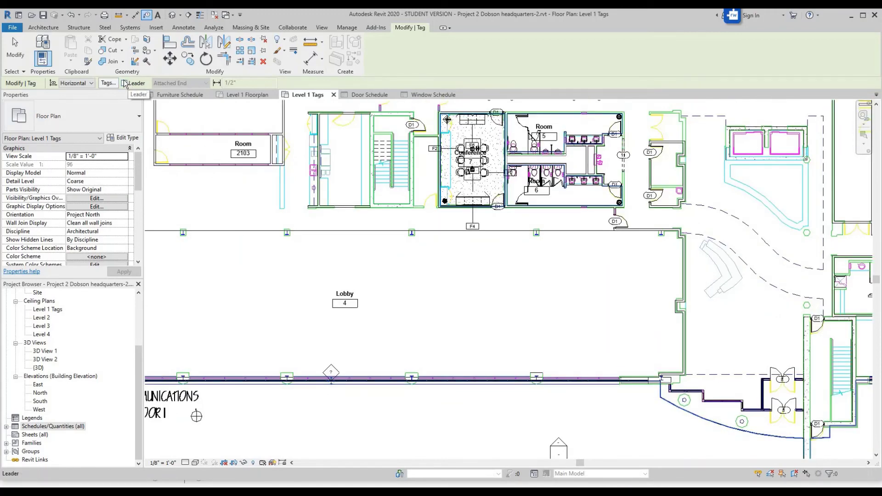
scroll(271, 358, "down", 5)
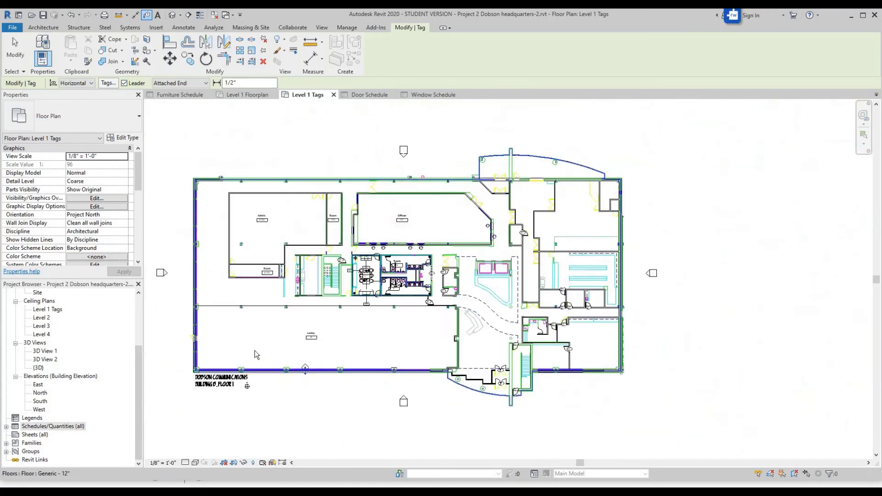
scroll(211, 337, "up", 2)
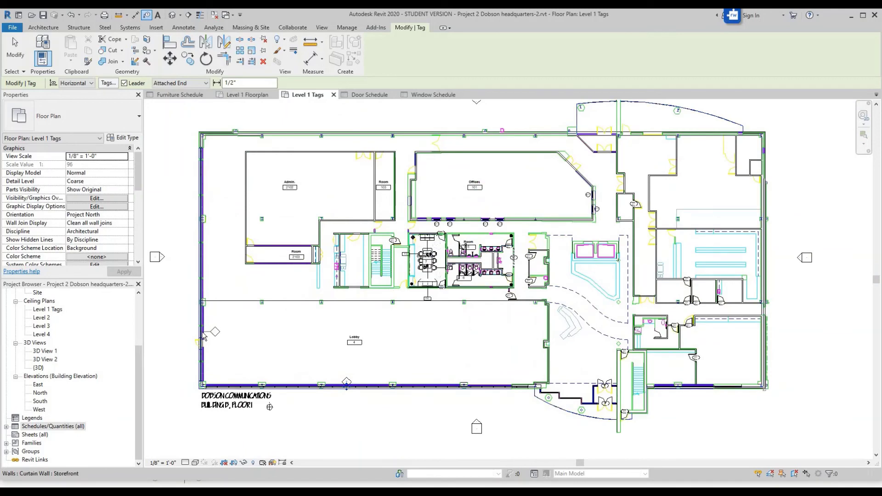
scroll(251, 352, "up", 2)
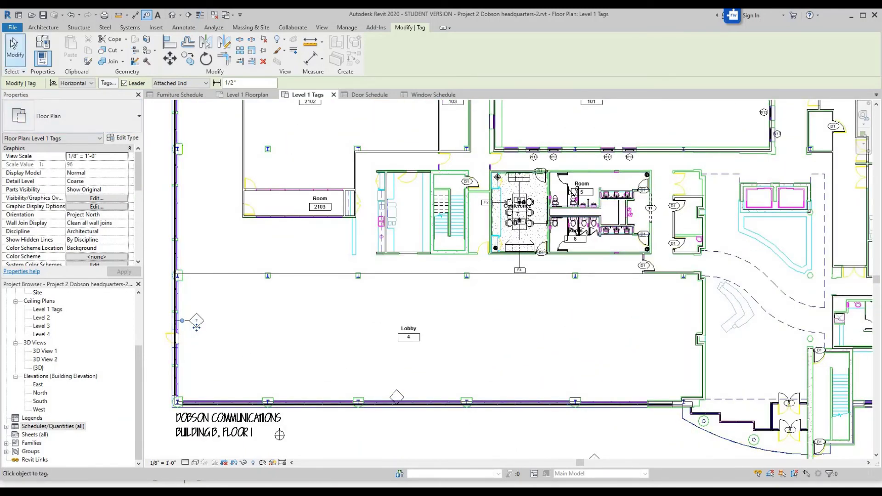
left_click(16, 54)
Step: Open the west curtain wall tag's family for editing and remove the Type Mark parameter from its label
left_click(197, 320)
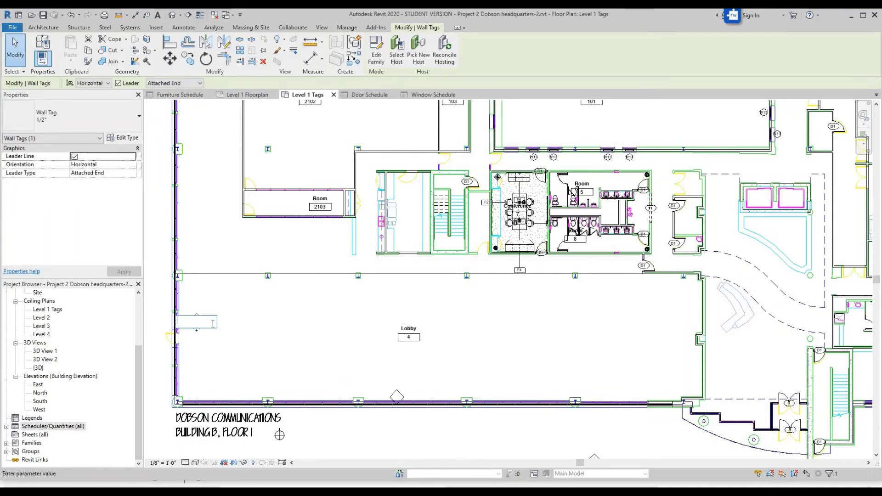
key("Escape")
left_click(201, 324)
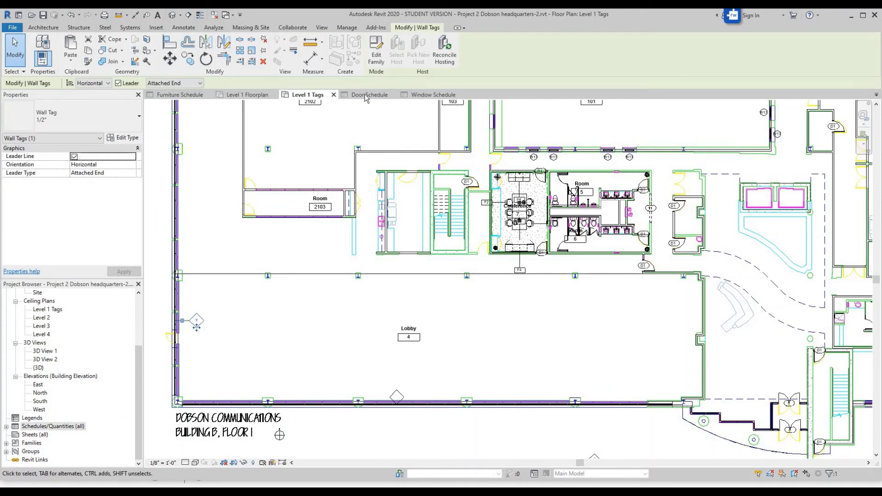
left_click(376, 54)
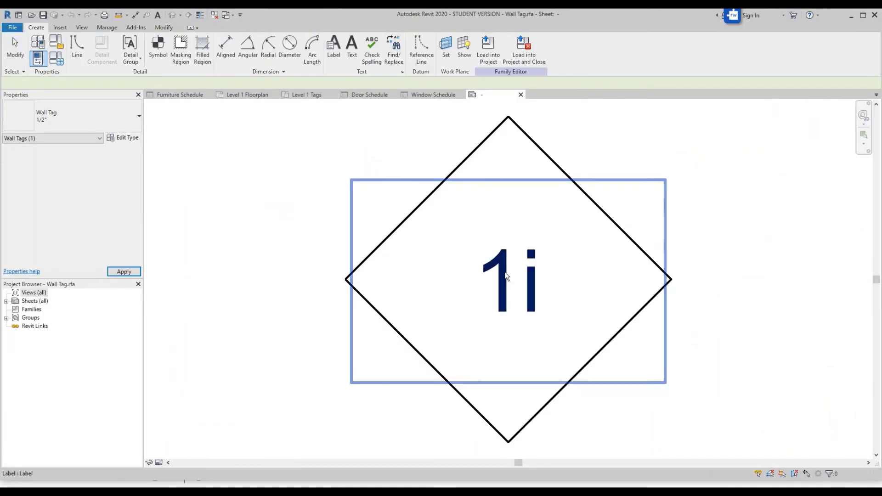
left_click(504, 270)
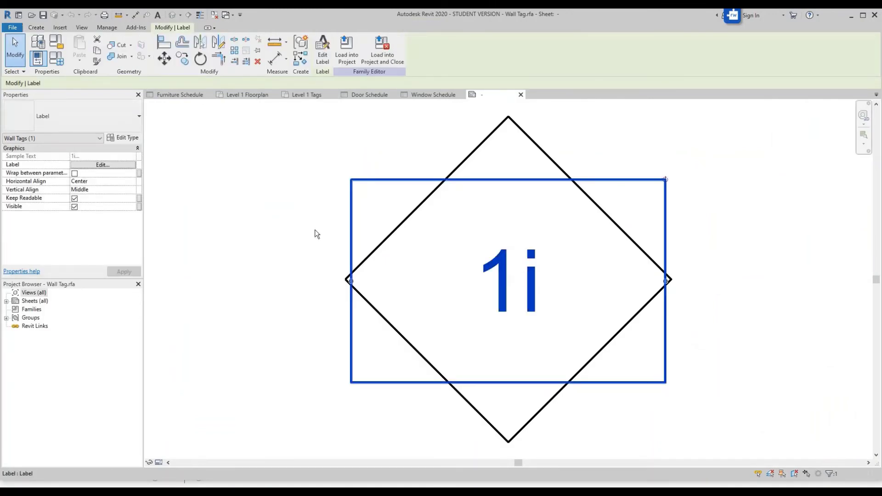
left_click(122, 163)
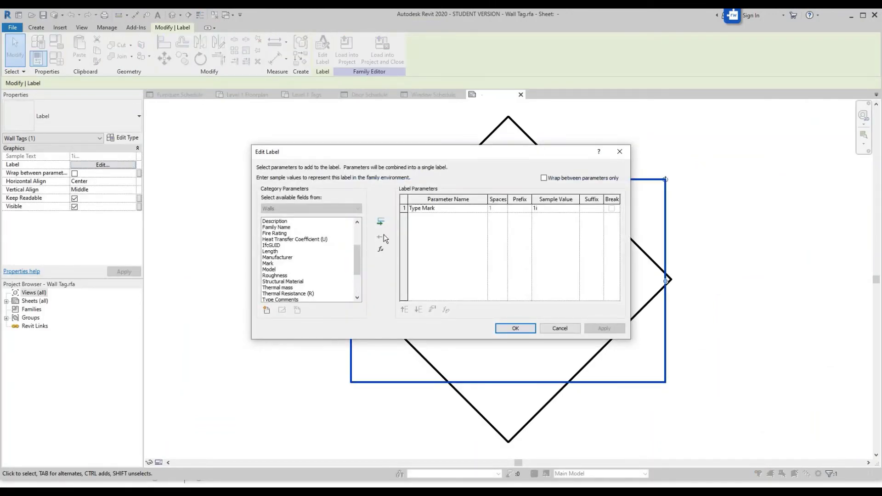
left_click(405, 207)
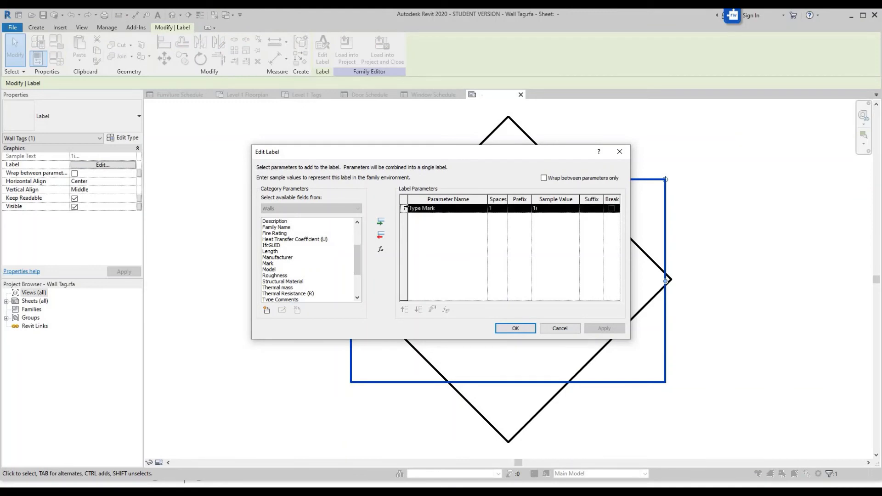
left_click(380, 236)
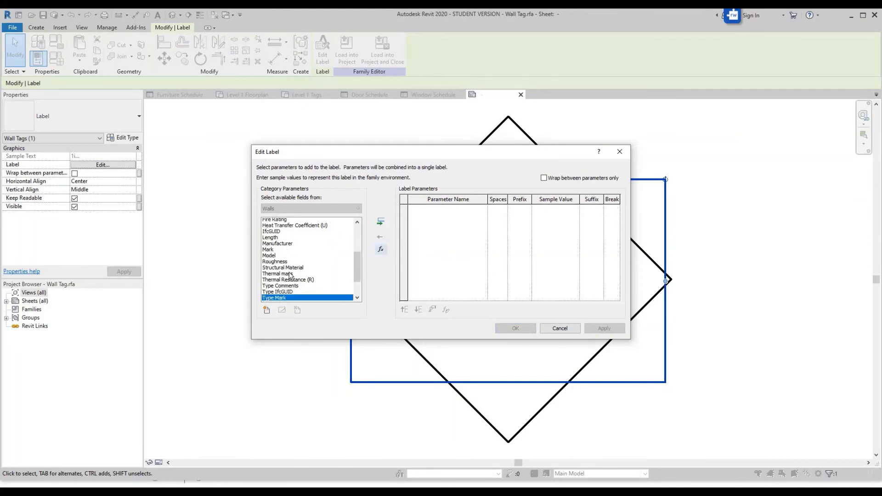
Step: Add the Mark parameter to the wall tag's label and accept the label changes
scroll(294, 277, "down", 2)
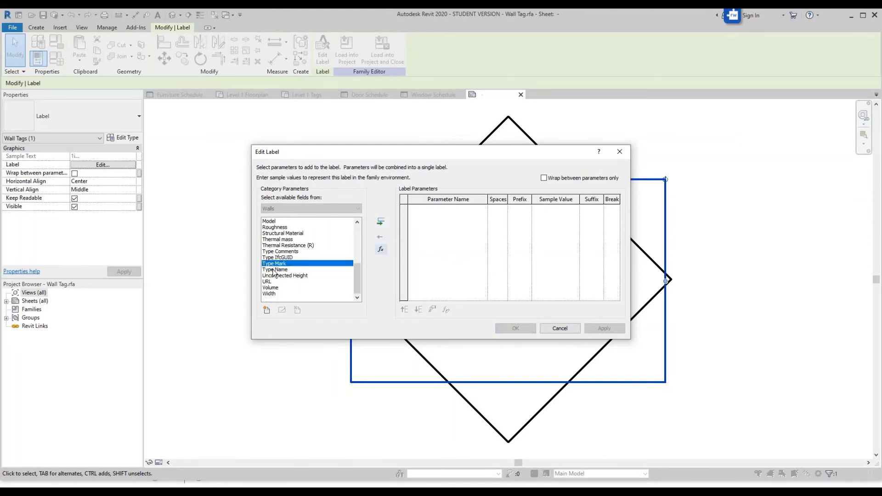
scroll(274, 272, "up", 3)
left_click(275, 269)
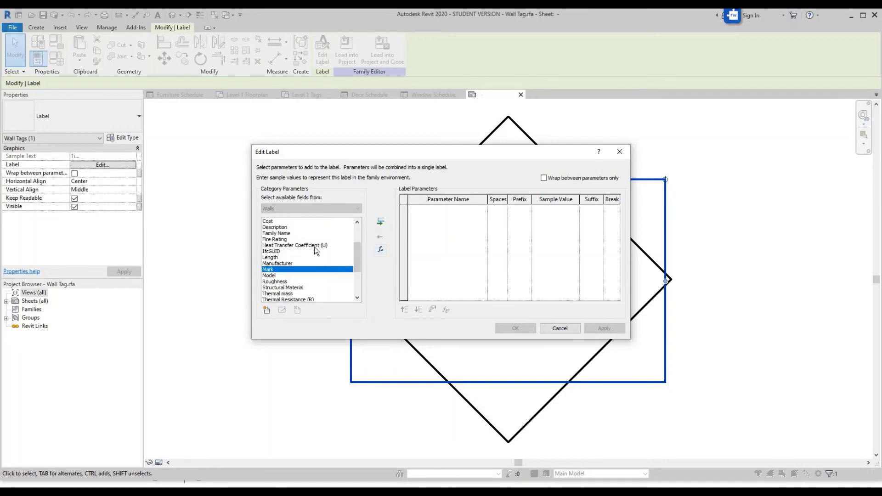
left_click(380, 223)
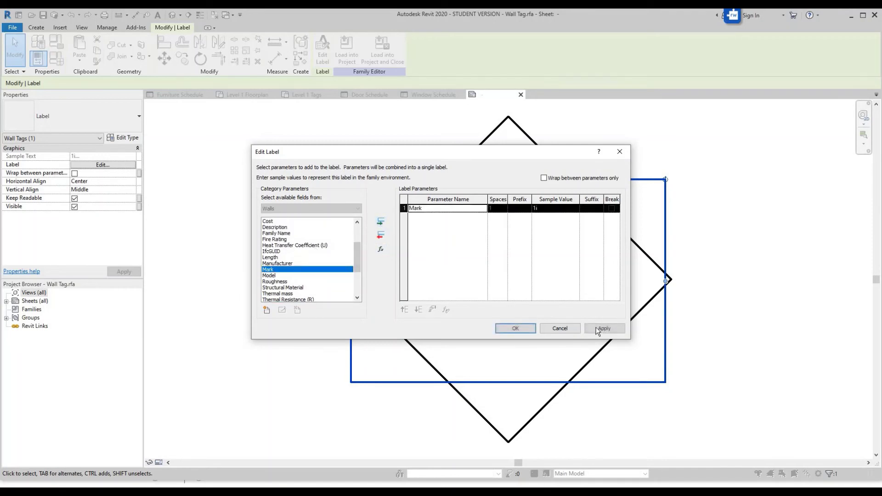
left_click(522, 327)
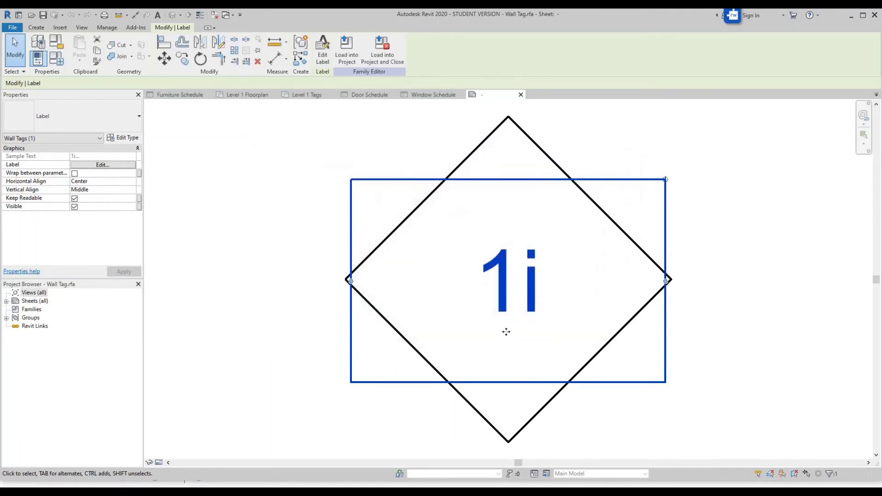
Step: Save the family over Wall Tag.rfa, close it and load it into the project, overwriting the existing version
left_click(386, 63)
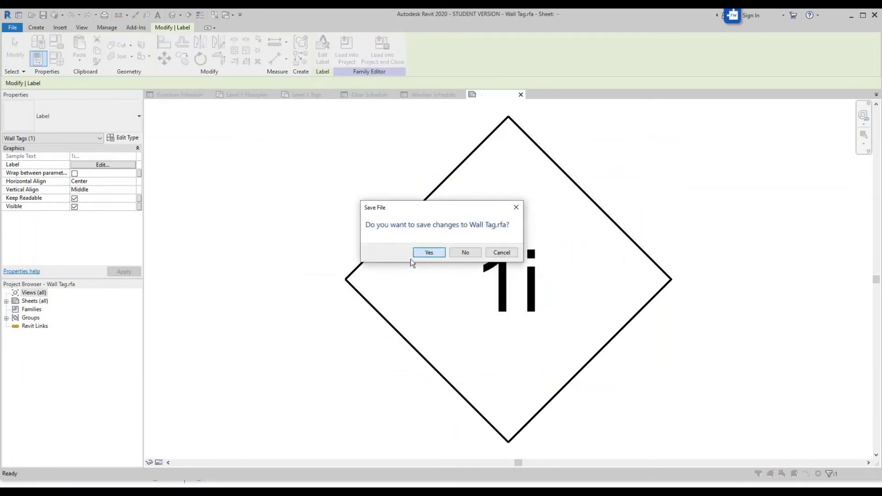
left_click(414, 254)
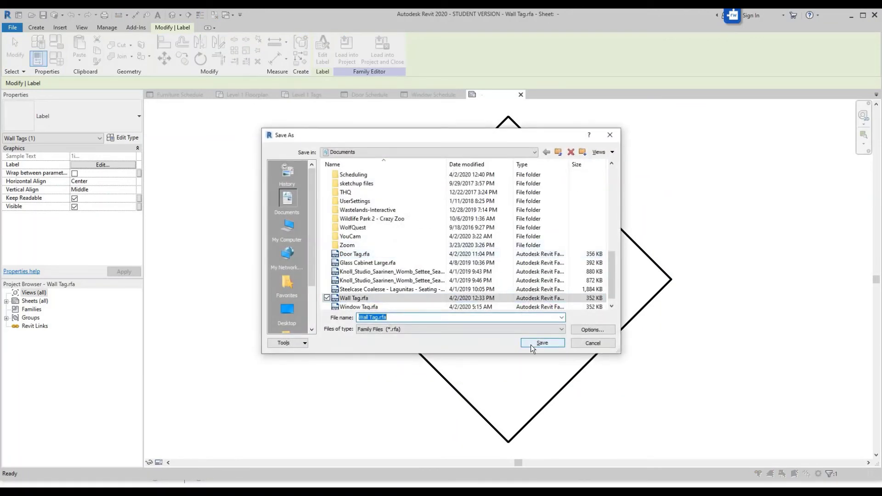
left_click(542, 345)
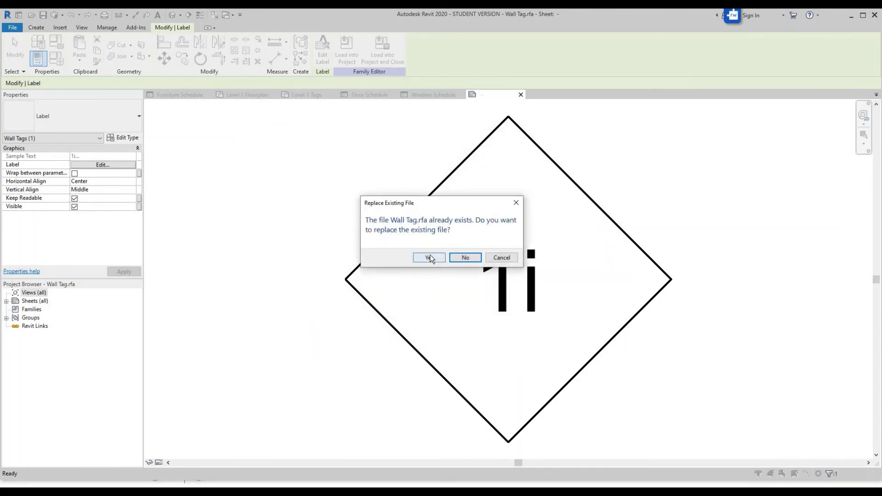
left_click(430, 258)
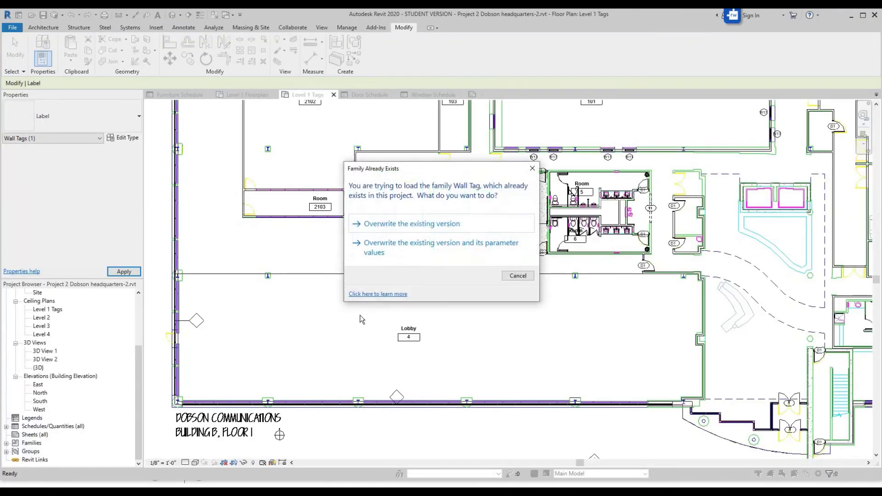
left_click(413, 225)
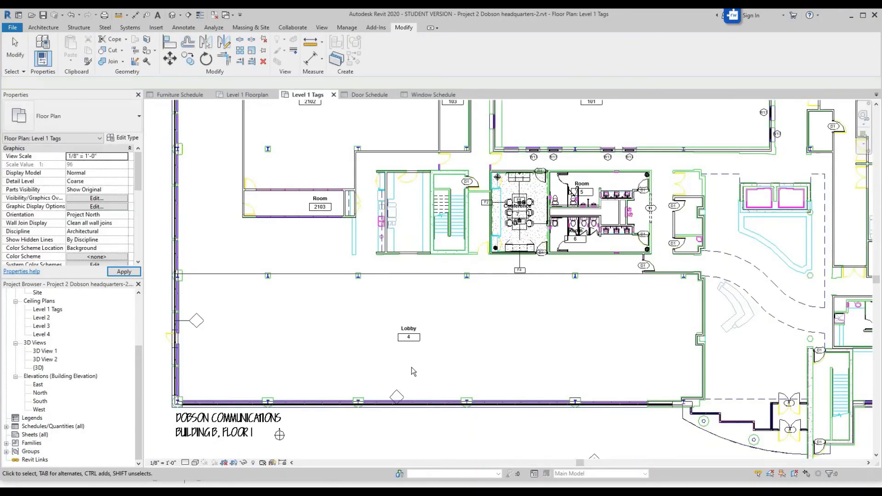
scroll(197, 319, "up", 4)
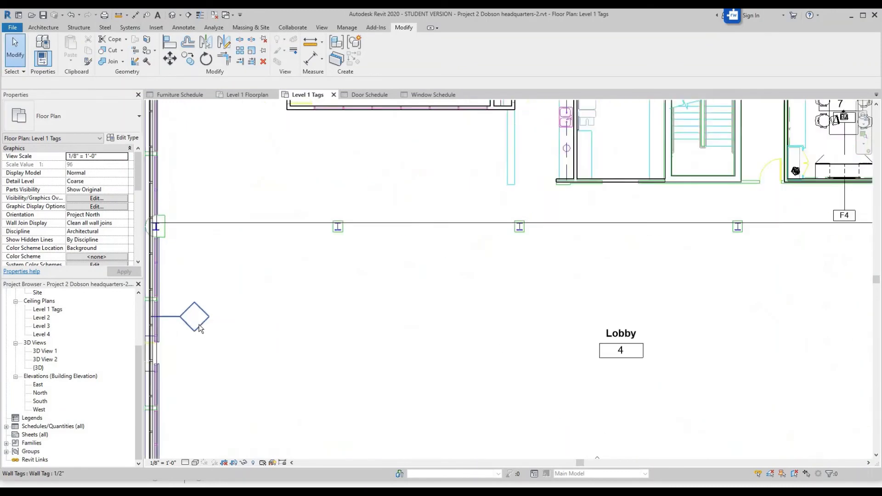
scroll(197, 312, "down", 2)
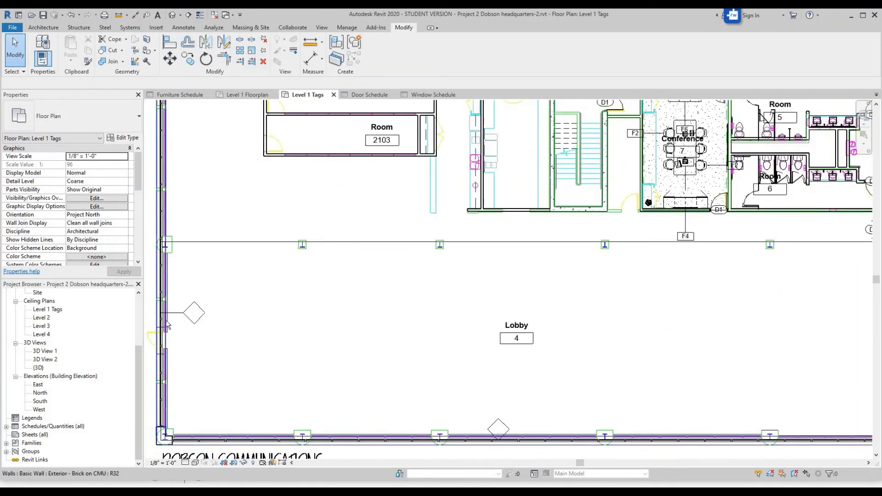
key("Tab")
left_click(168, 326)
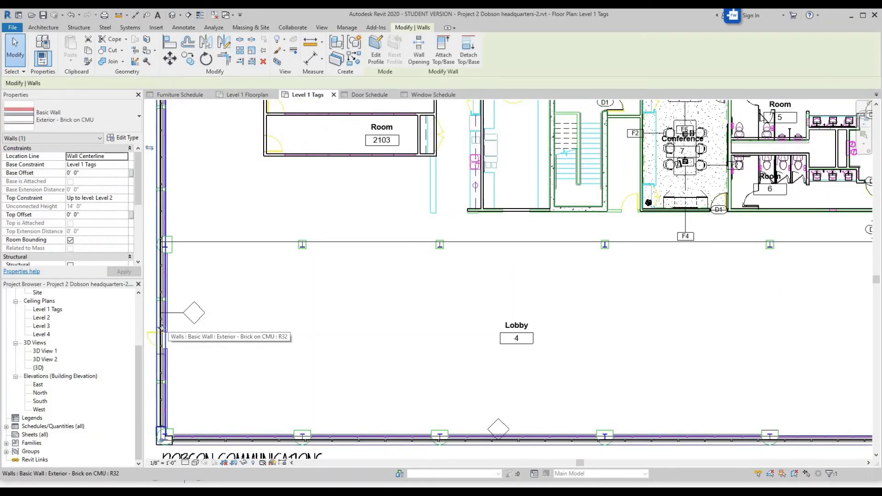
scroll(164, 327, "up", 4)
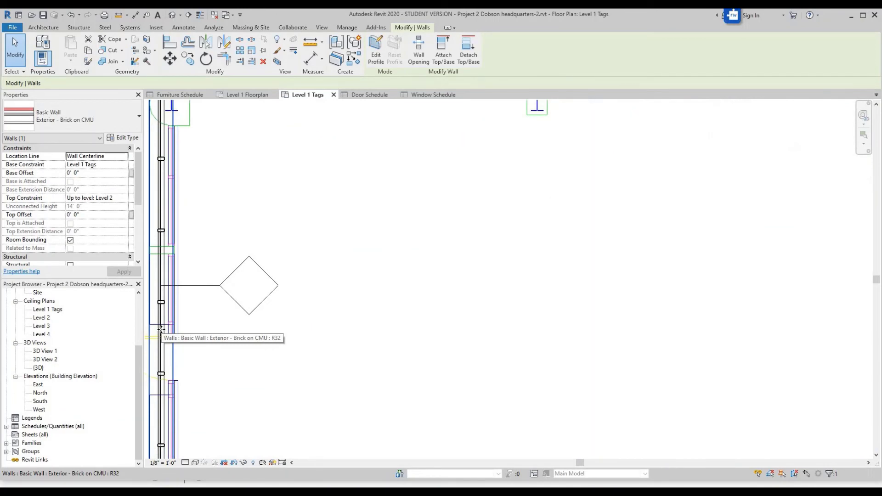
scroll(161, 329, "down", 1)
key("Escape")
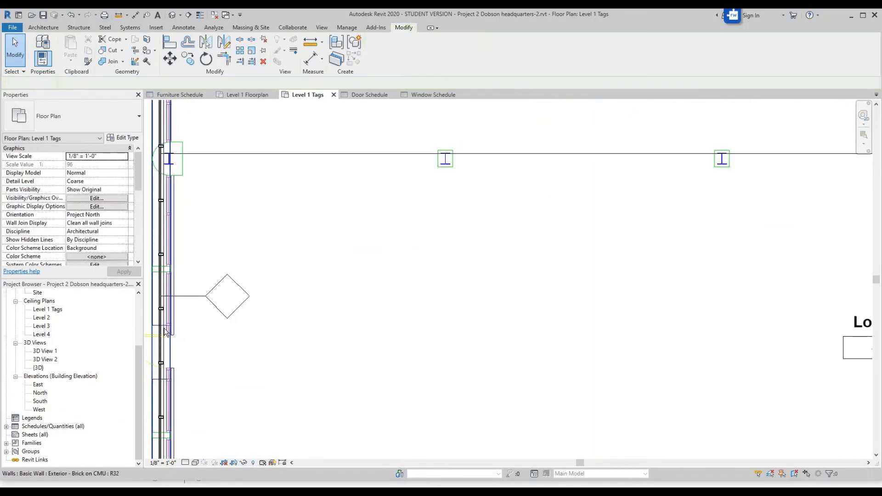
Step: Set the Mark of the storefront curtain wall along the Lobby's west side to CW1
left_click(160, 330)
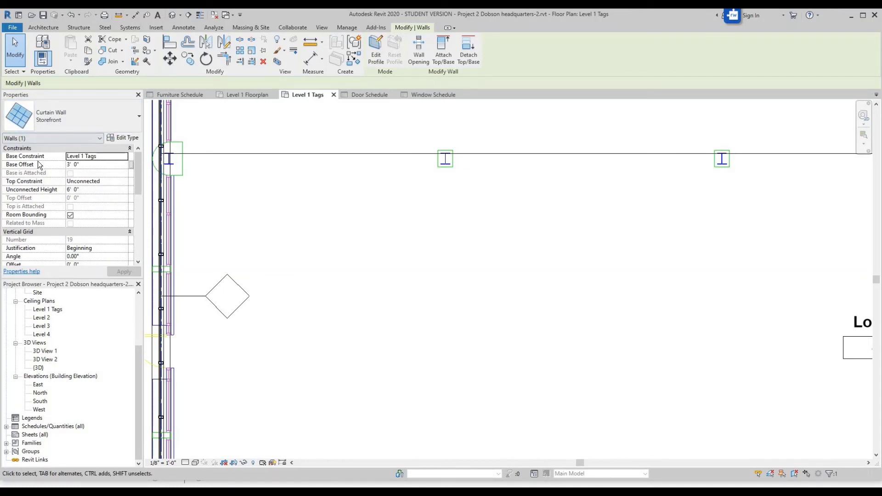
scroll(53, 207, "down", 5)
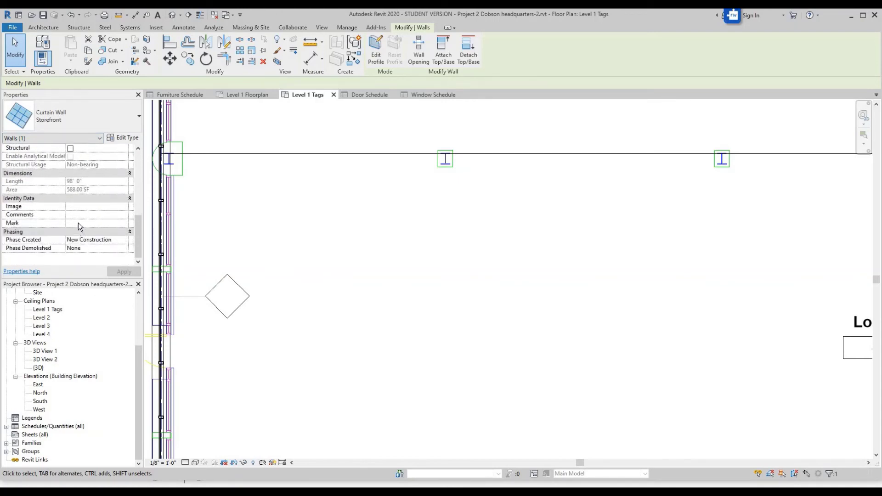
left_click(79, 223)
type("CW1")
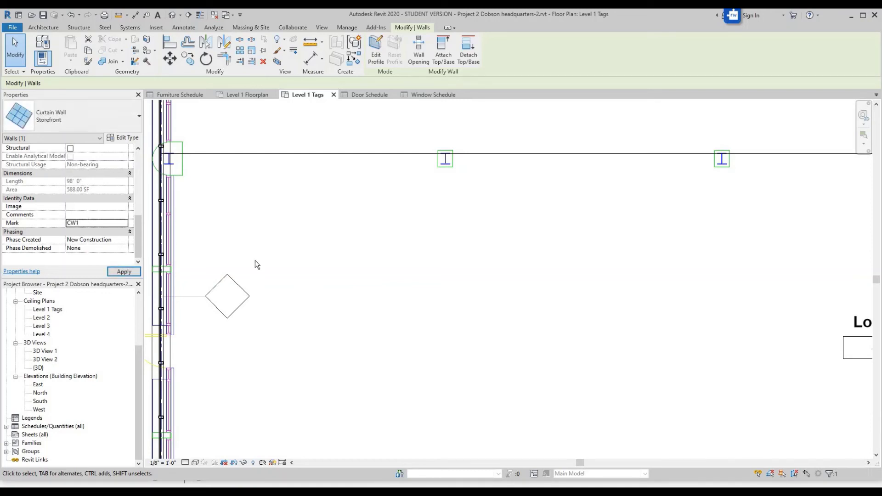
Step: Set the Mark of the storefront curtain wall along the Lobby's south side to CW2
scroll(237, 327, "down", 5)
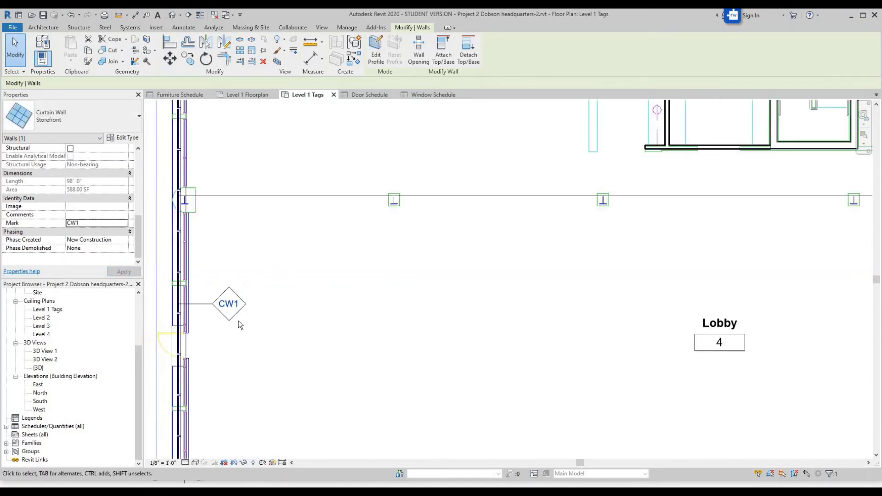
scroll(391, 384, "up", 6)
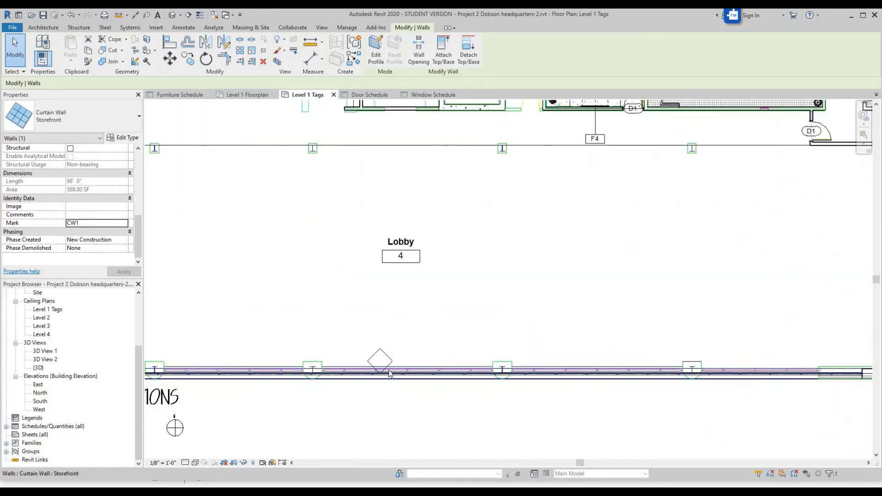
scroll(390, 376, "up", 1)
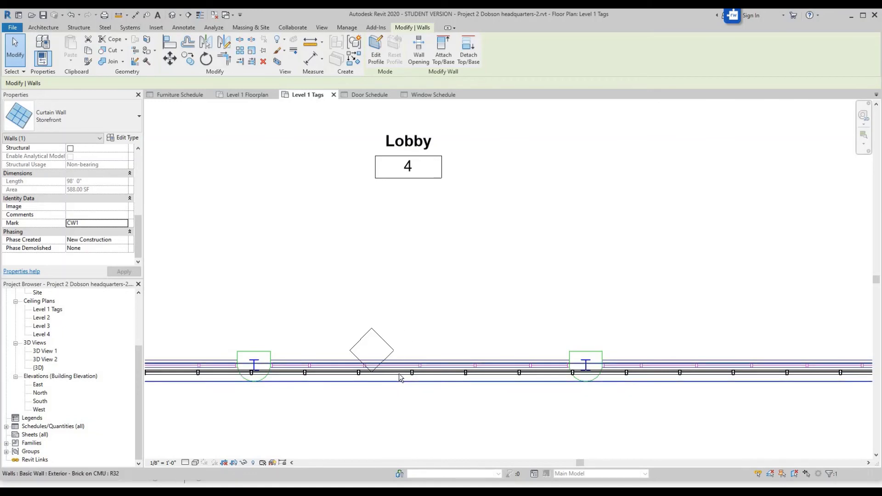
left_click(402, 371)
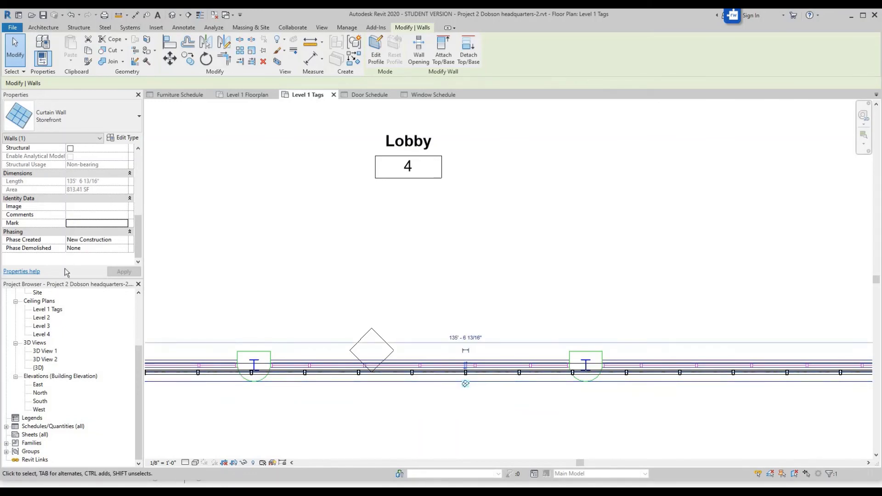
left_click(76, 224)
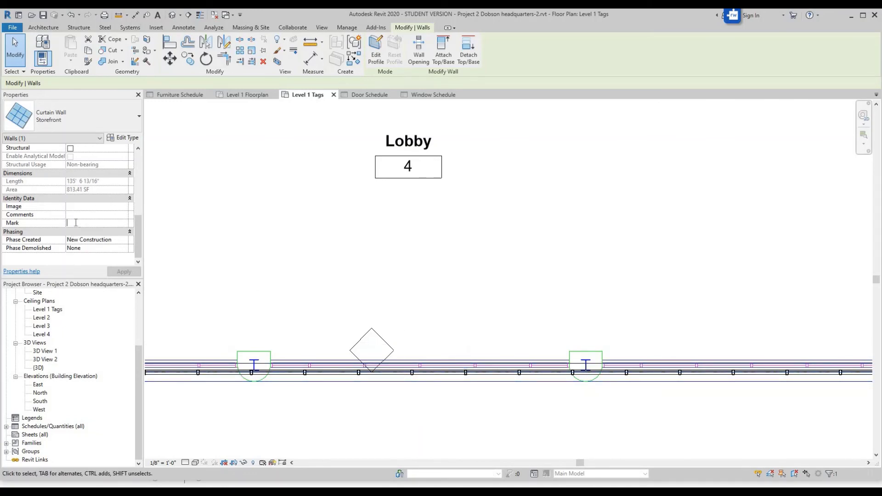
type("CW")
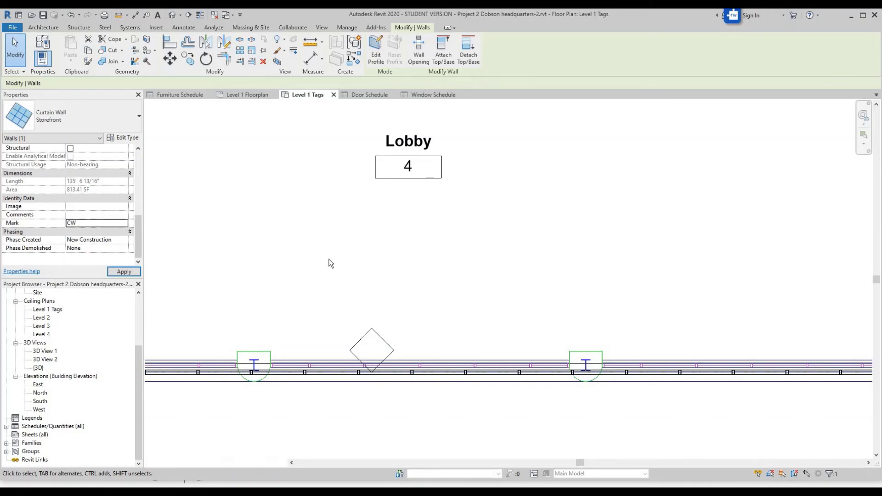
double_click(94, 223)
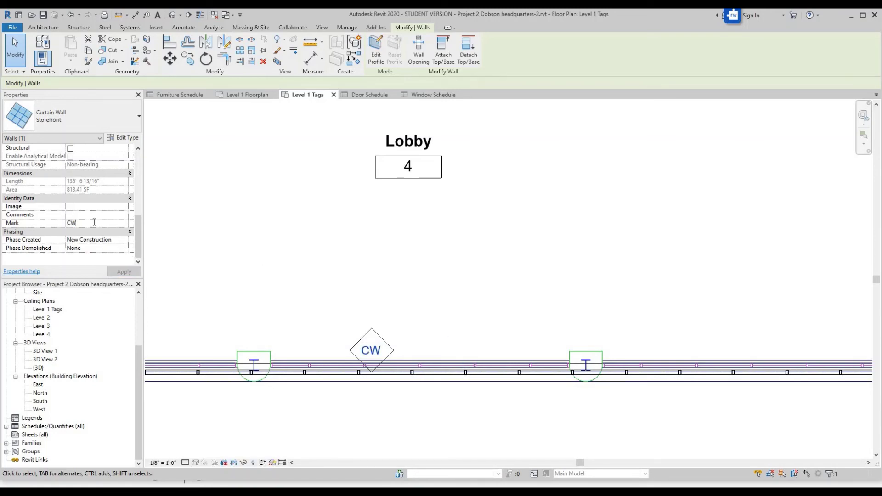
type("2")
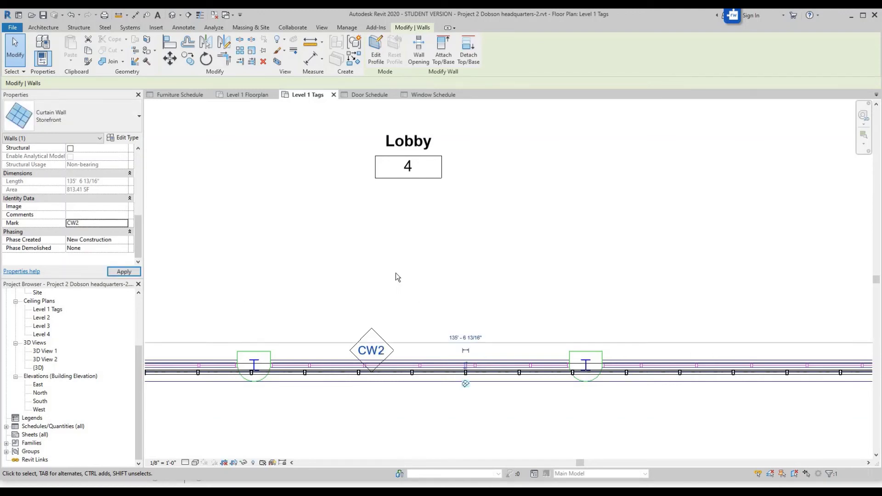
left_click(395, 273)
Step: Try to add a leader line to the CW2 wall tag and move the tag up from the wall
left_click(371, 329)
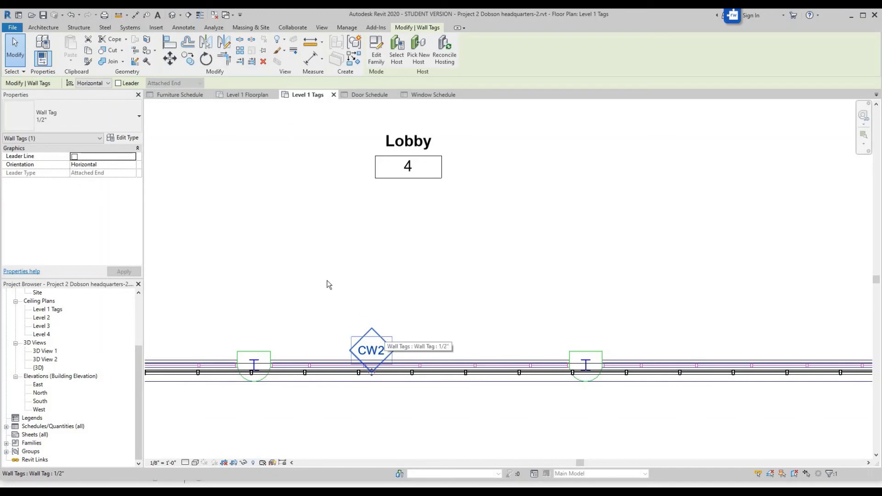
left_click(74, 157)
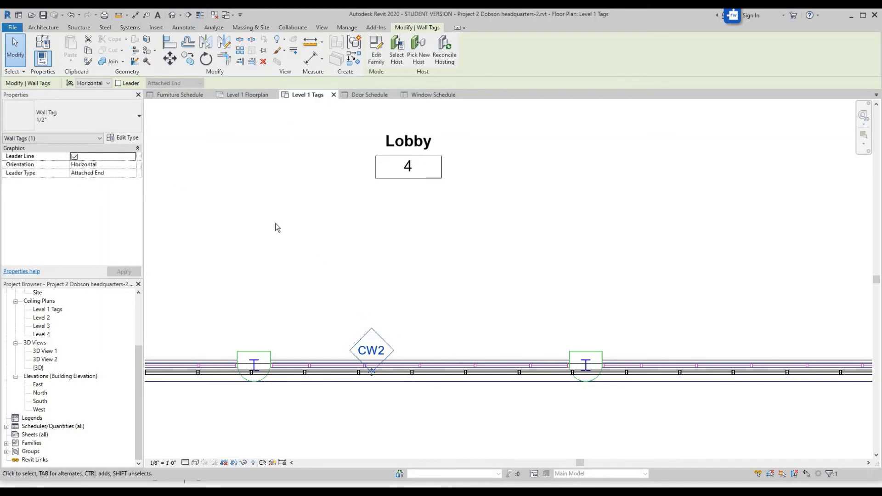
left_click(373, 276)
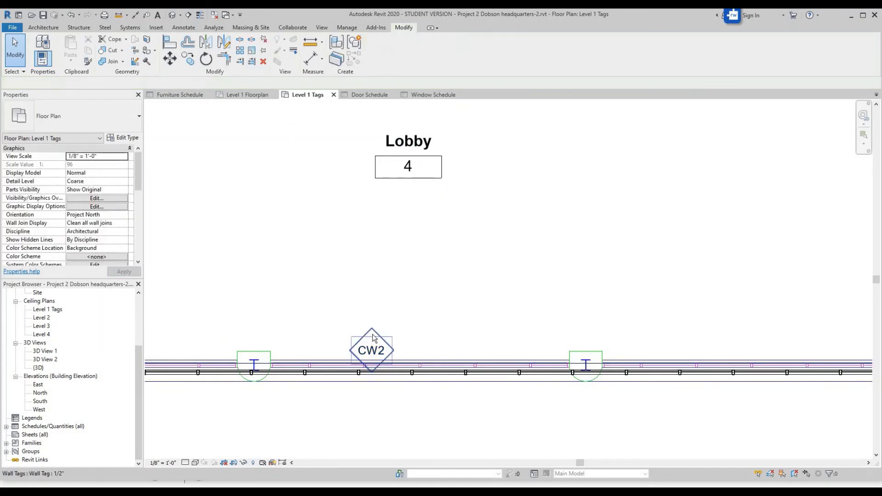
left_click(371, 372)
left_click_drag(372, 372, 369, 319)
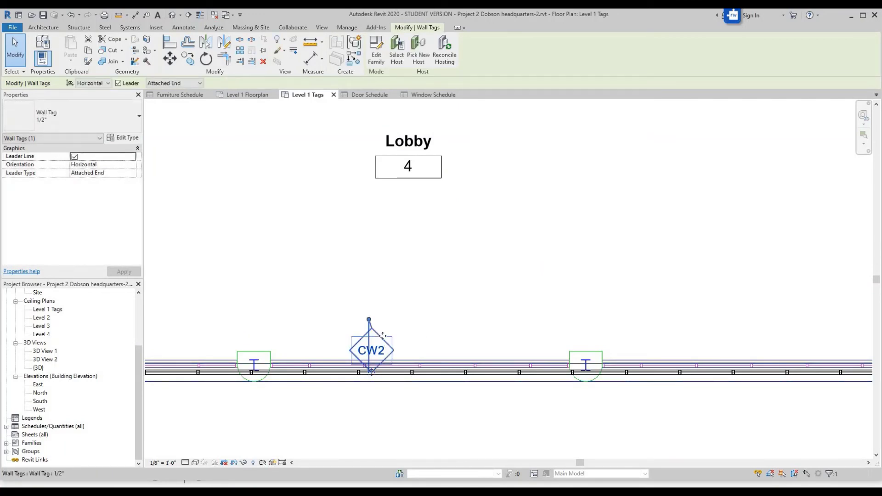
left_click_drag(373, 372, 404, 321)
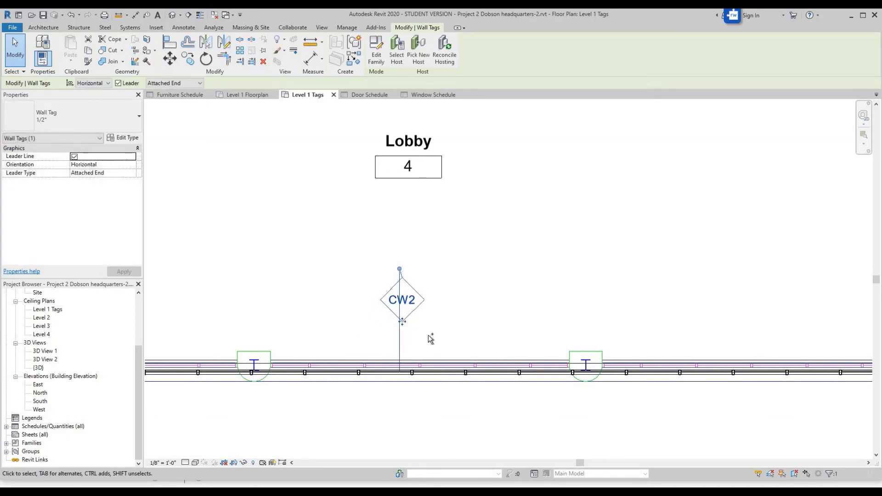
key("ctrl+z")
Step: Try to reshape the CW2 tag's leader by moving its elbow above the tag, and undo the leader changes
left_click(385, 350)
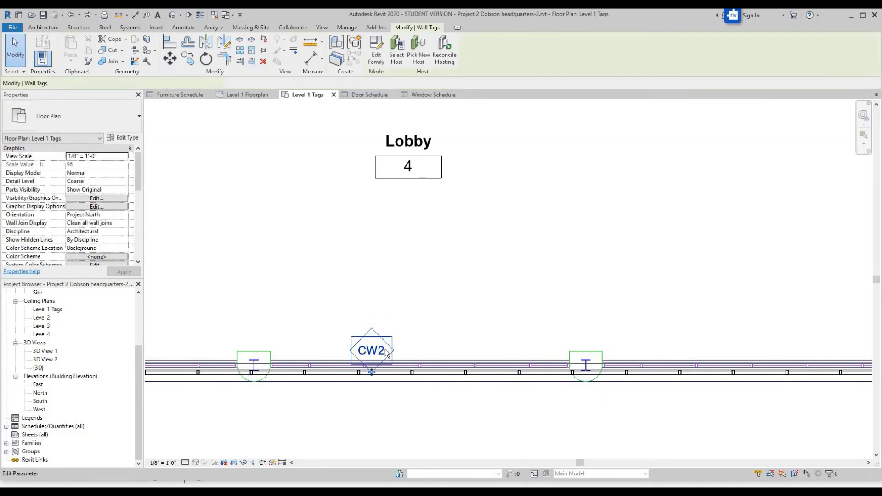
left_click_drag(388, 313, 390, 308)
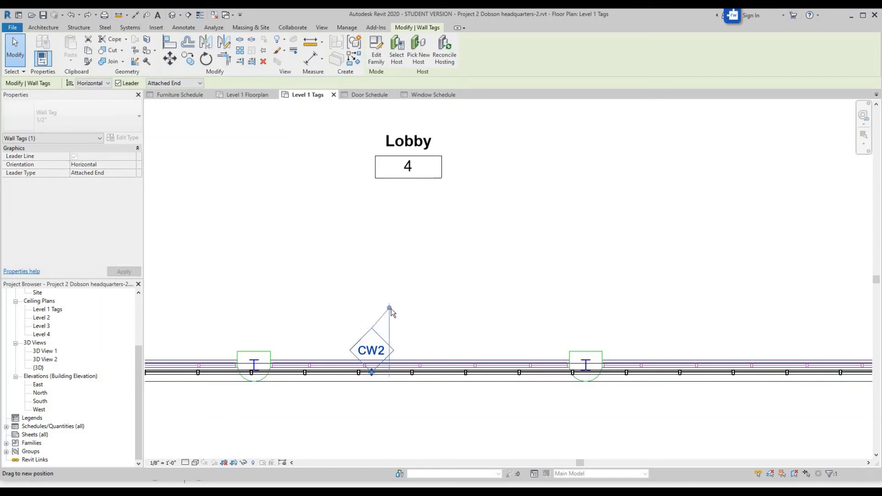
left_click(362, 350)
left_click(327, 315)
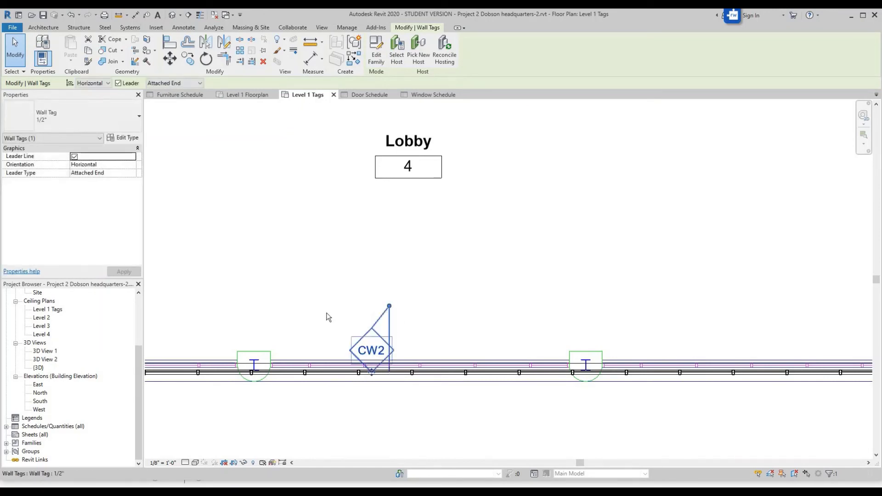
key("ctrl+z")
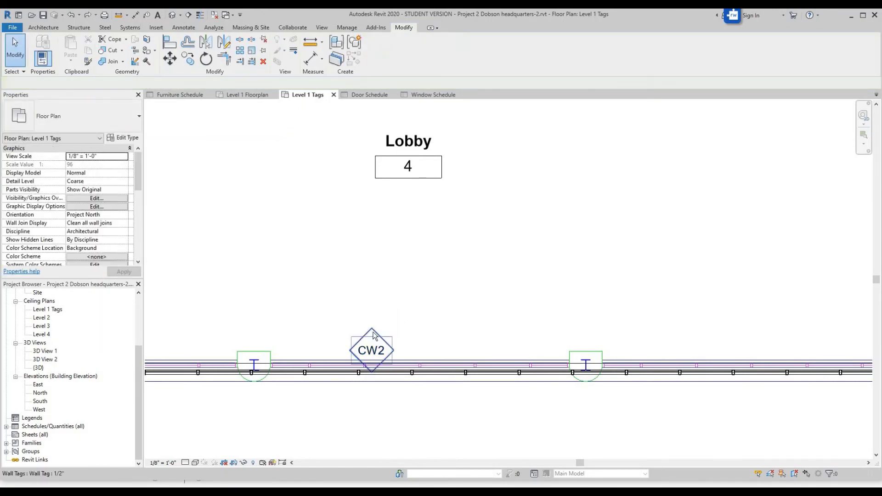
left_click(371, 372)
left_click_drag(371, 372, 372, 305)
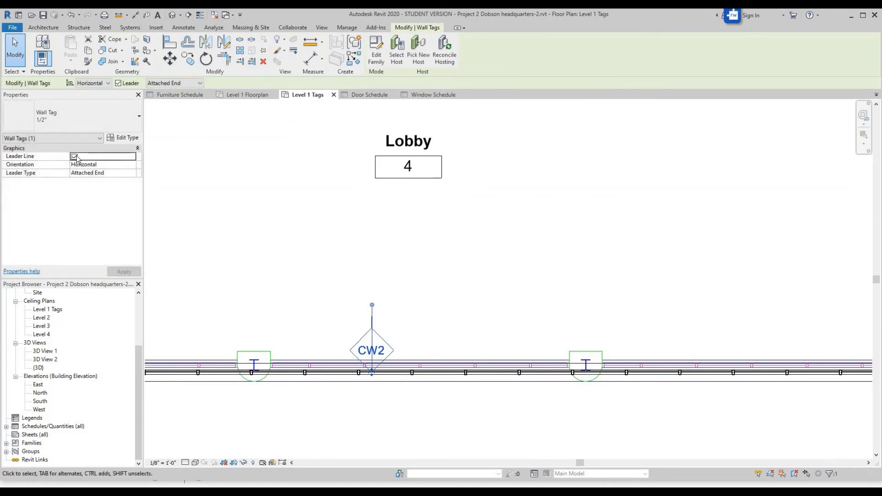
key("ctrl+z")
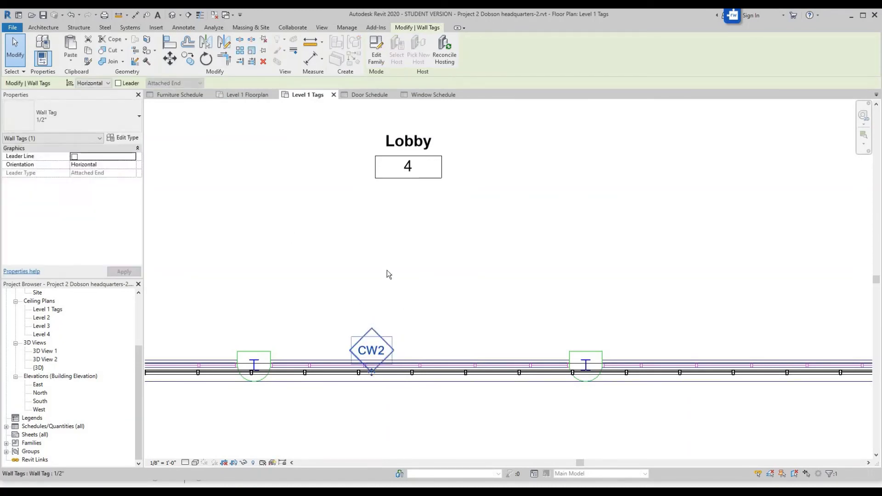
Step: Move the CW2 tag straight up into the Lobby away from the curtain wall and turn on its leader line
left_click(386, 270)
left_click(373, 334)
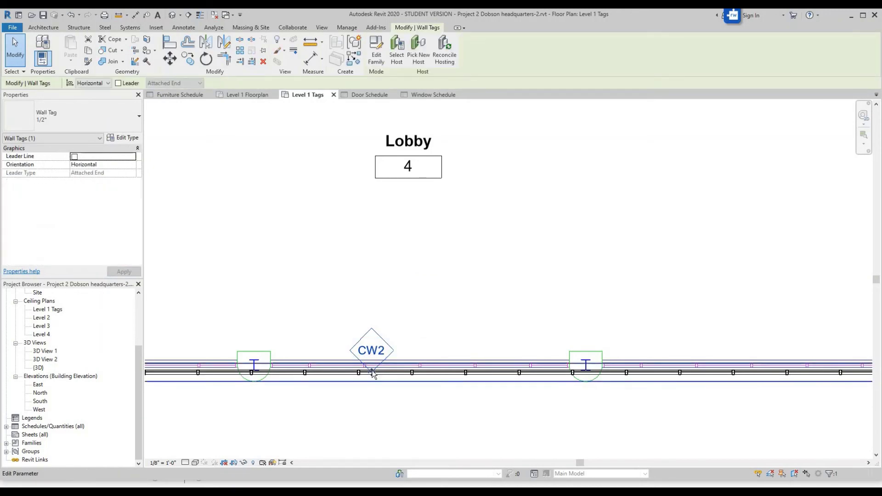
mouse_move(373, 334)
left_mouse_down()
mouse_move(370, 311)
mouse_move(377, 330)
left_mouse_up()
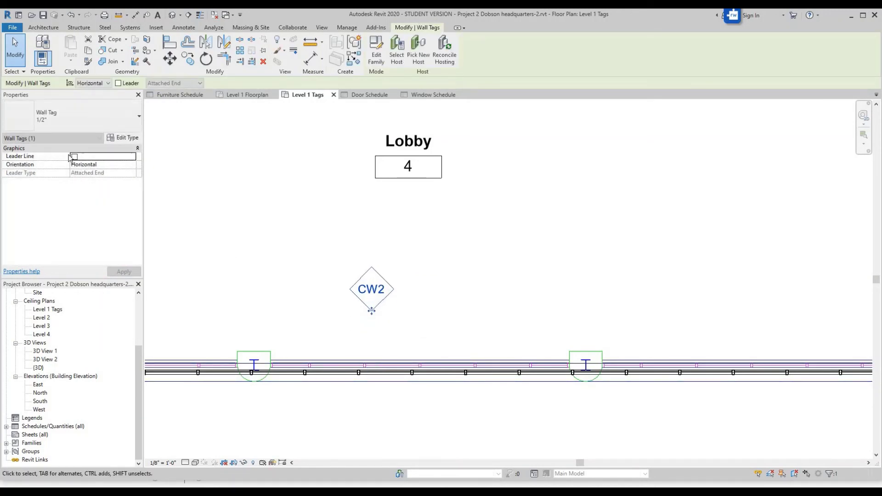
left_click(522, 281)
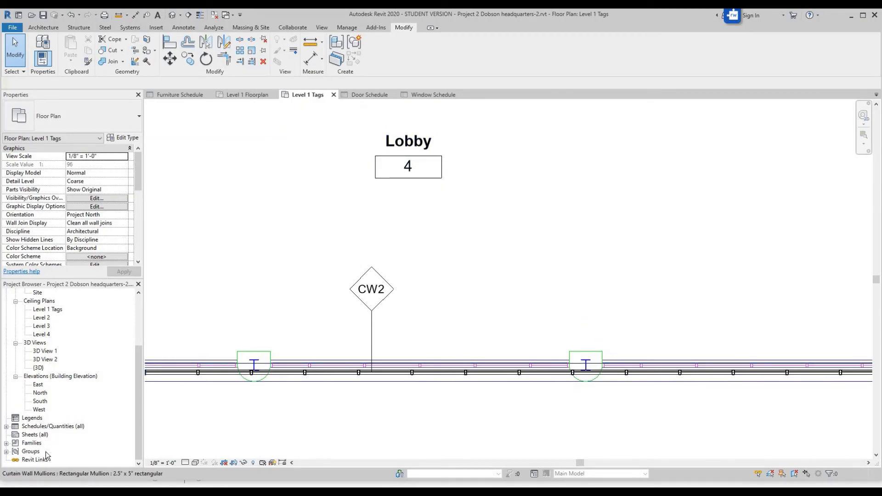
Step: Start a new building component schedule for the Walls category, named Wall Schedule, in the New Construction phase
right_click(35, 427)
left_click(118, 314)
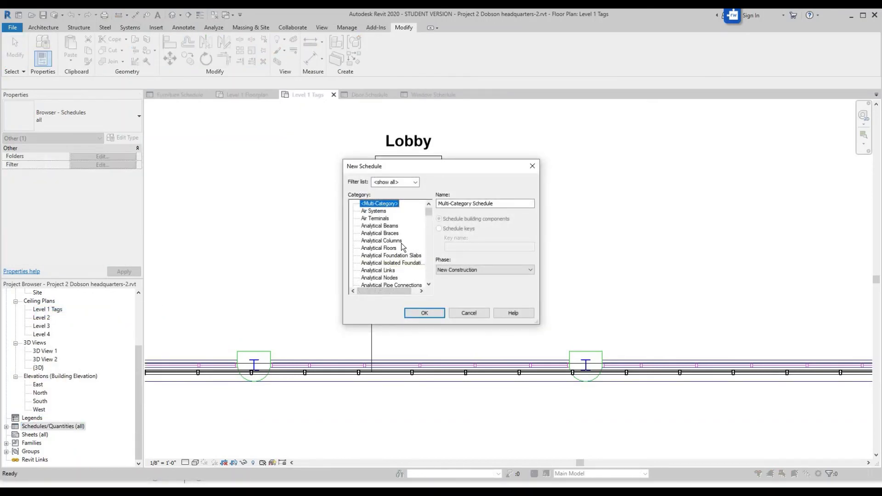
scroll(400, 244, "down", 20)
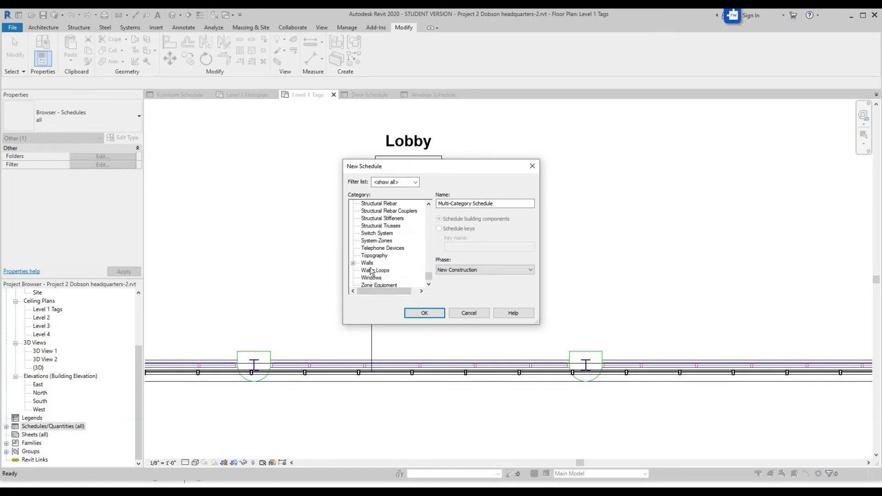
left_click(367, 263)
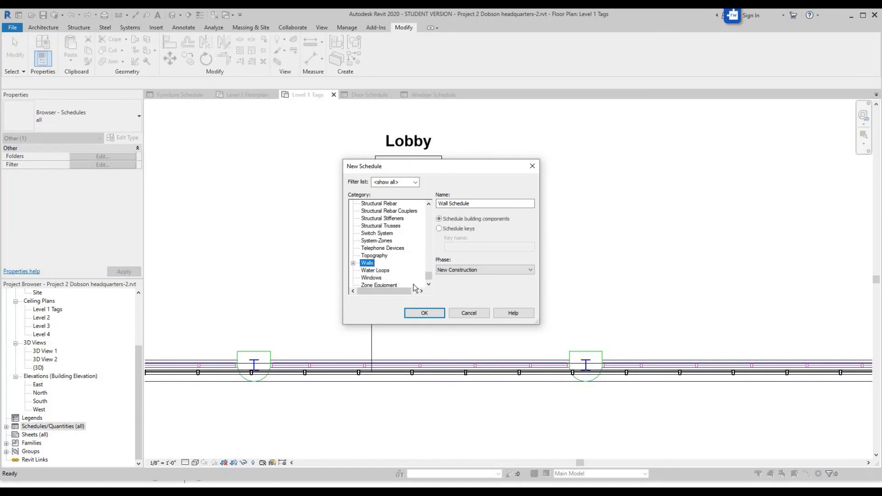
left_click(423, 313)
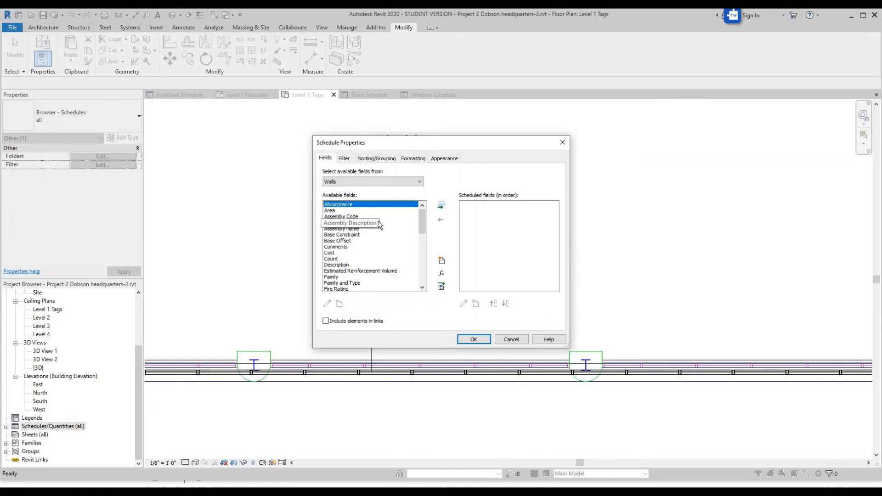
Step: Add the Mark, Manufacturer and Length fields, in that order, to the wall schedule
scroll(376, 225, "down", 12)
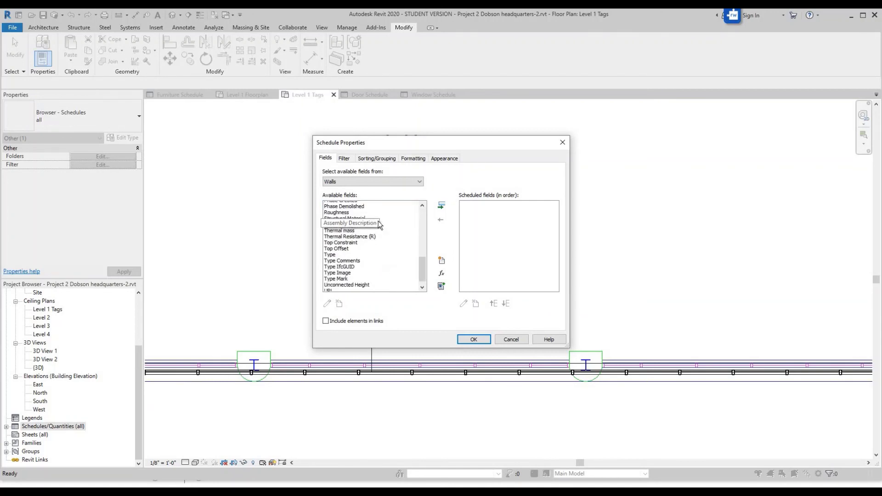
scroll(348, 260, "up", 5)
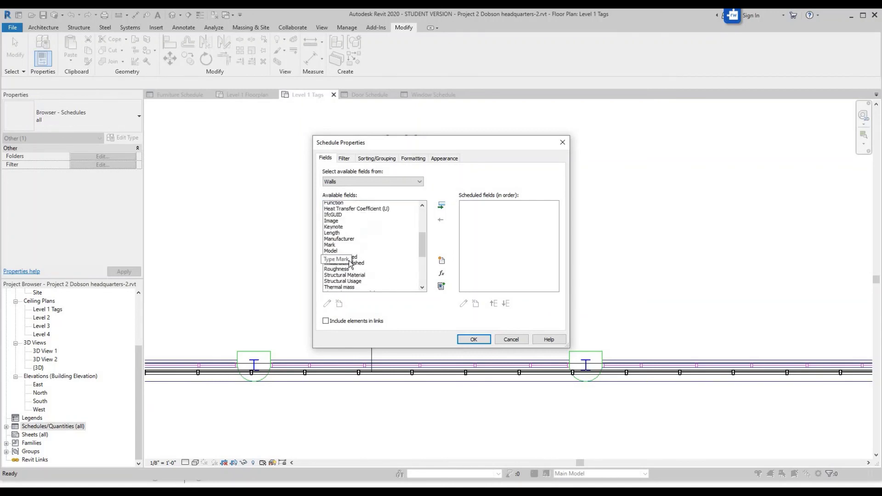
left_click(344, 258)
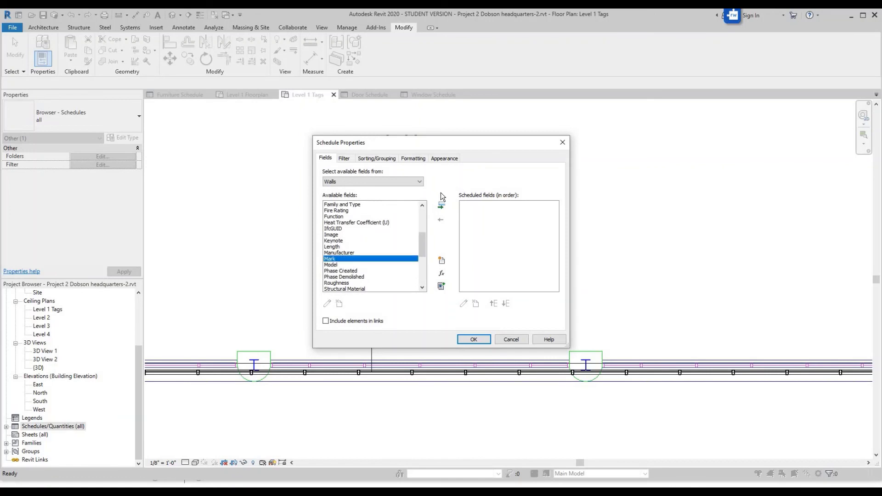
left_click(441, 205)
left_click(364, 253)
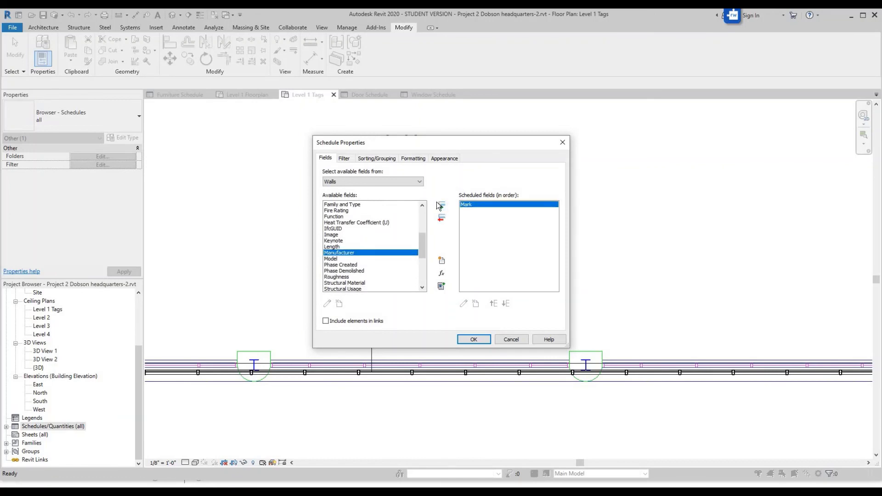
left_click(441, 205)
left_click(353, 247)
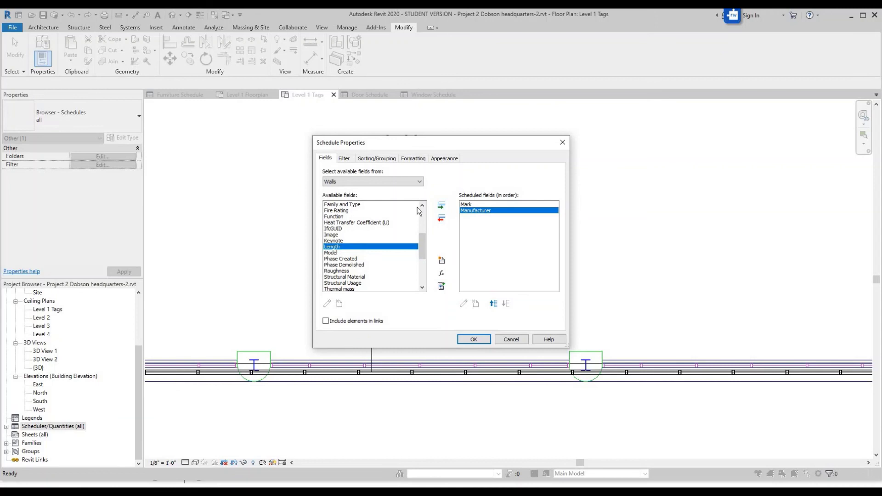
left_click(441, 205)
Step: Add the Unconnected Height field after Length and generate the wall schedule
scroll(358, 254, "down", 4)
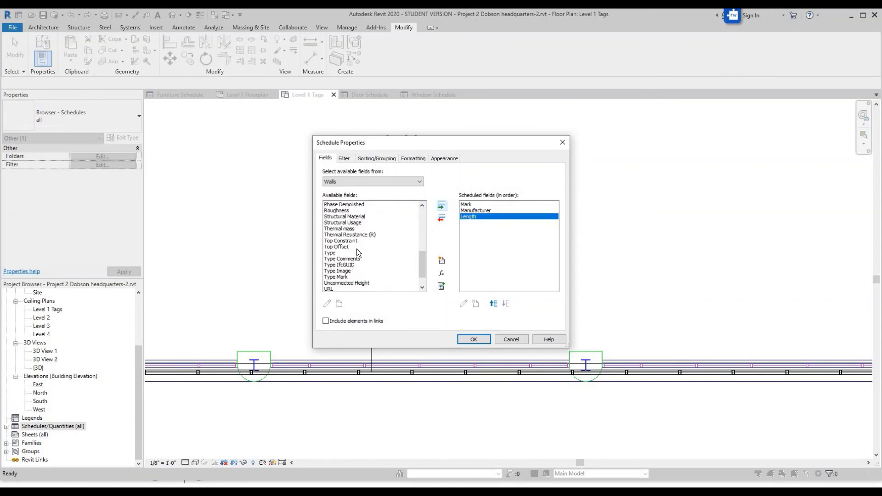
left_click(353, 266)
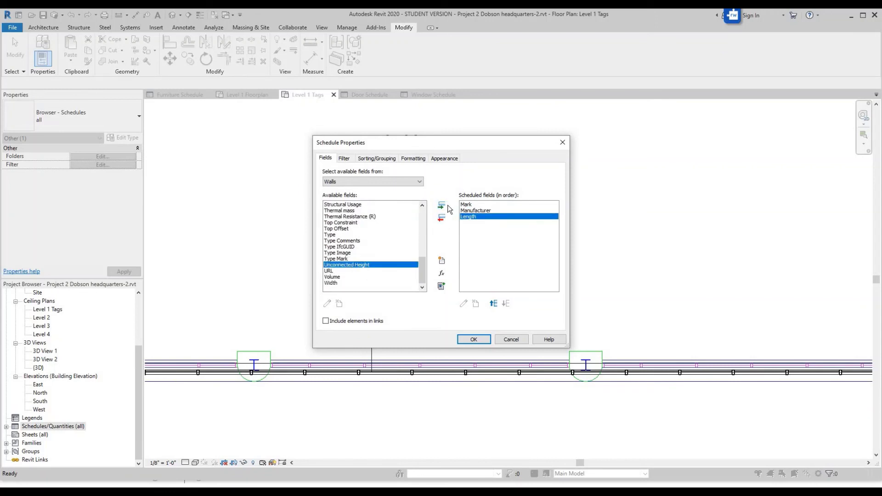
left_click(441, 205)
scroll(397, 249, "up", 15)
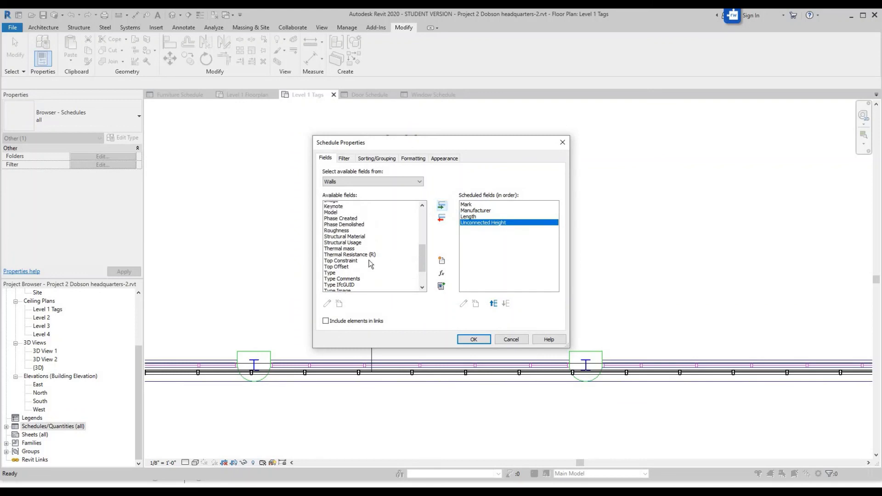
left_click(473, 339)
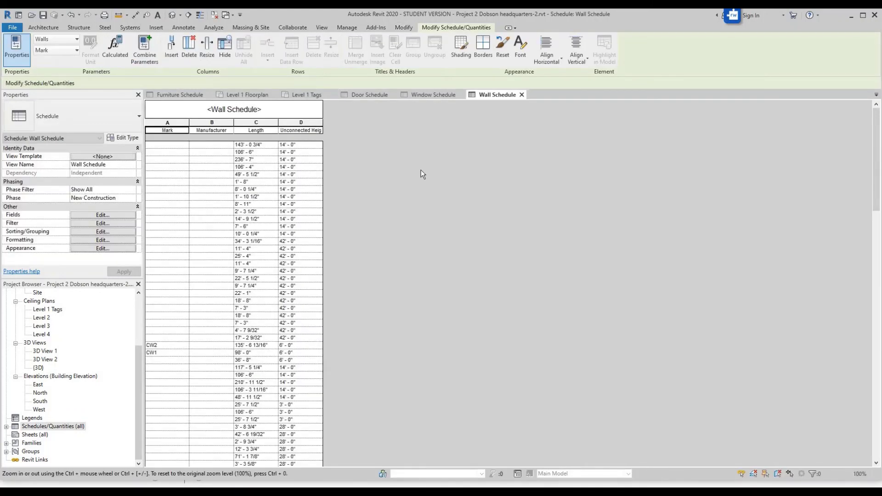
Step: Add the Family and Type field to the wall schedule's scheduled fields
scroll(215, 214, "down", 10)
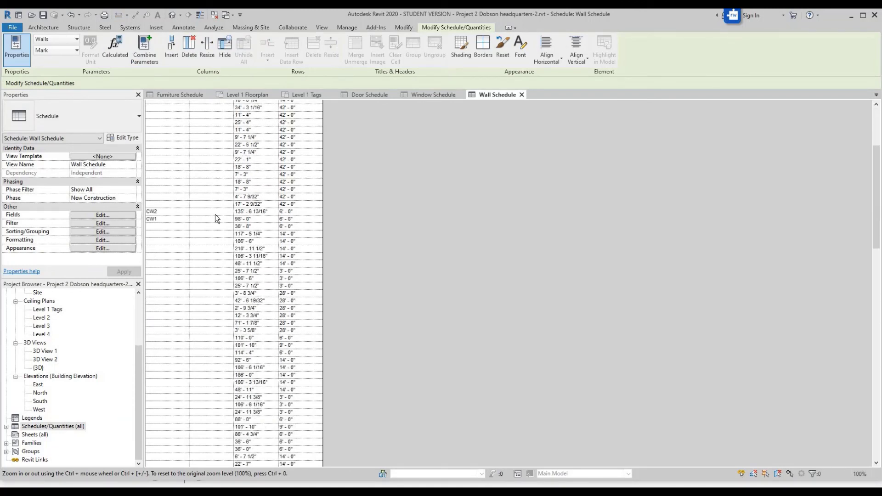
scroll(214, 217, "up", 10)
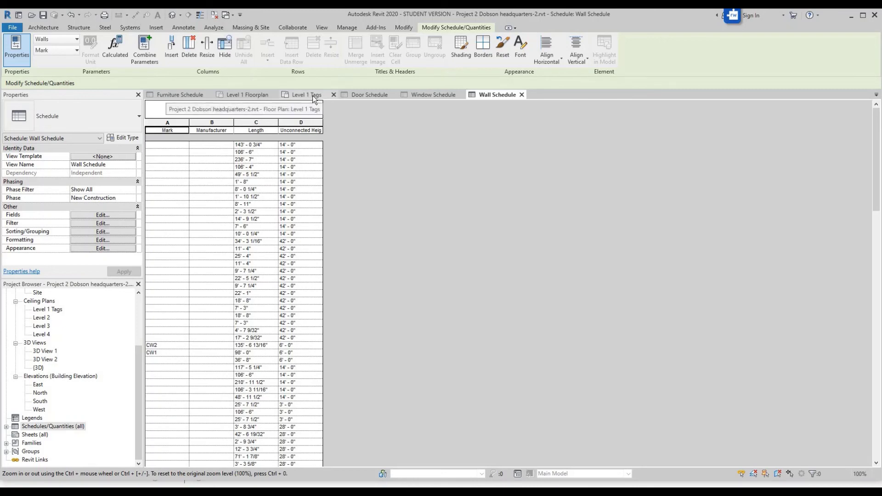
scroll(227, 256, "down", 1)
scroll(218, 255, "up", 1)
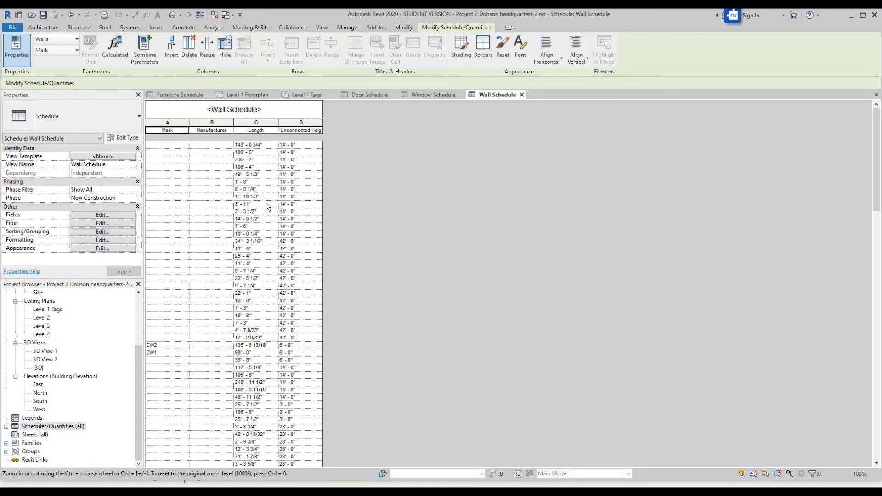
left_click(95, 216)
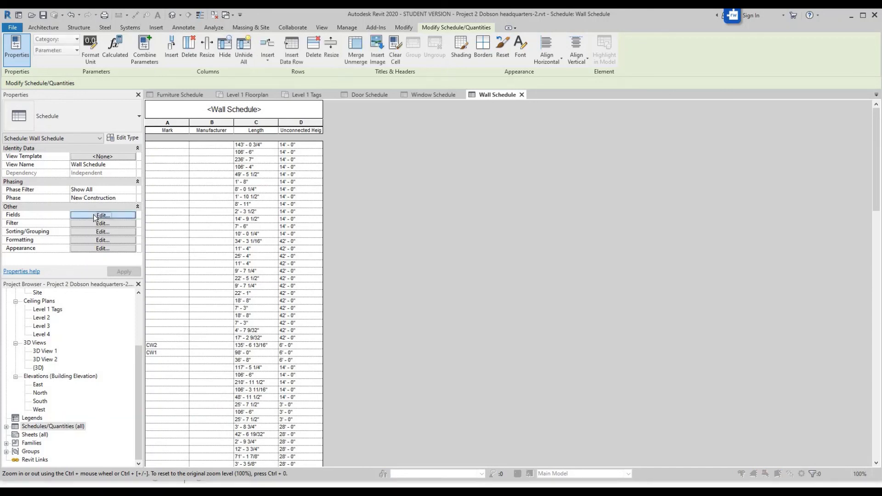
scroll(376, 236, "down", 1)
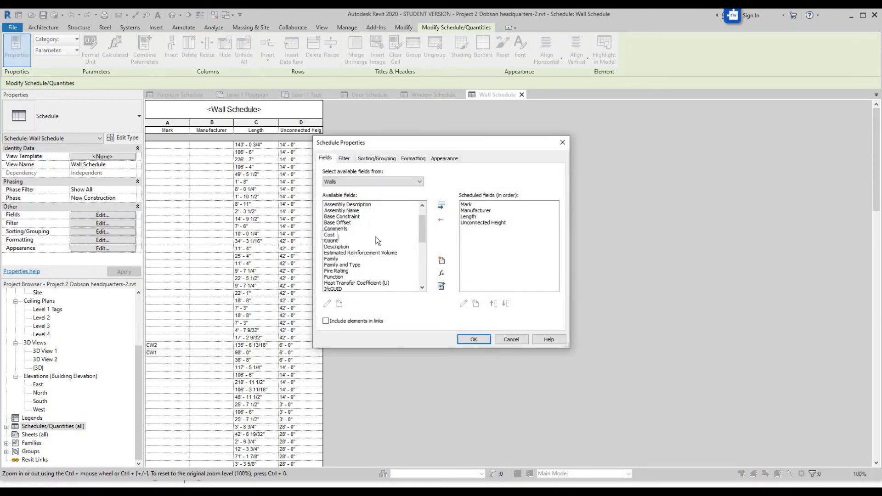
scroll(363, 264, "down", 5)
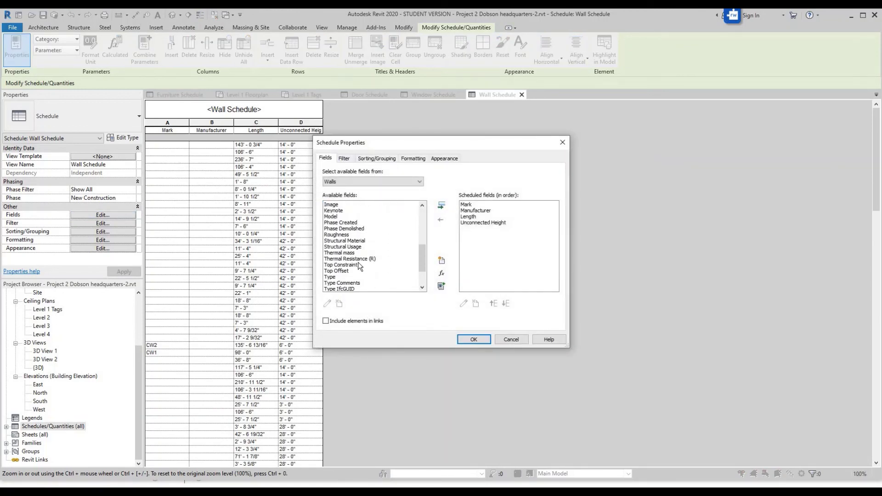
scroll(356, 274, "down", 2)
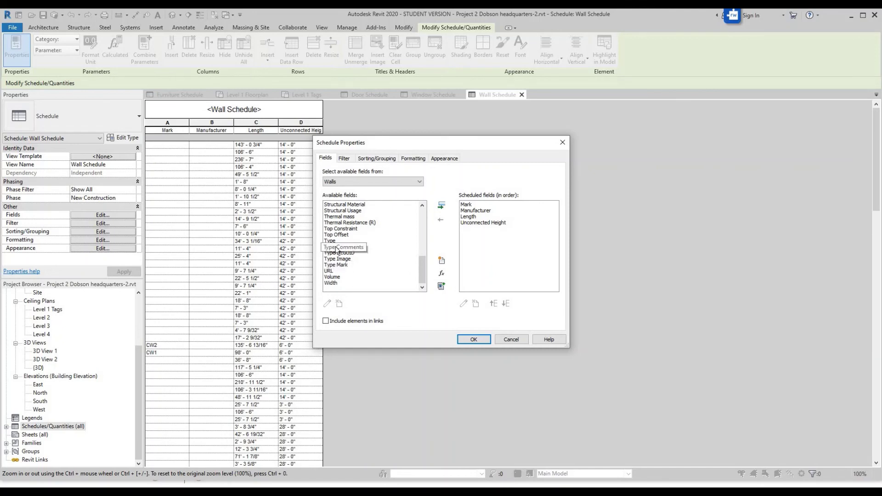
scroll(340, 238, "up", 8)
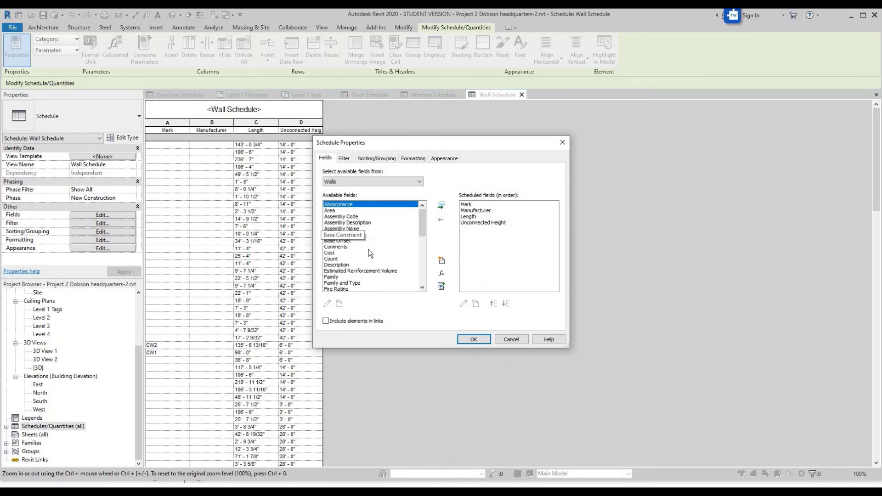
scroll(367, 257, "down", 1)
left_click(364, 265)
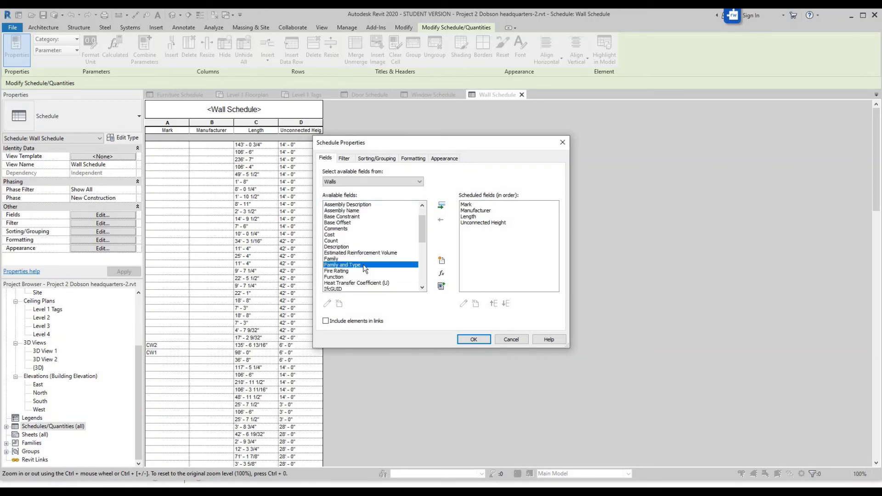
left_click(441, 206)
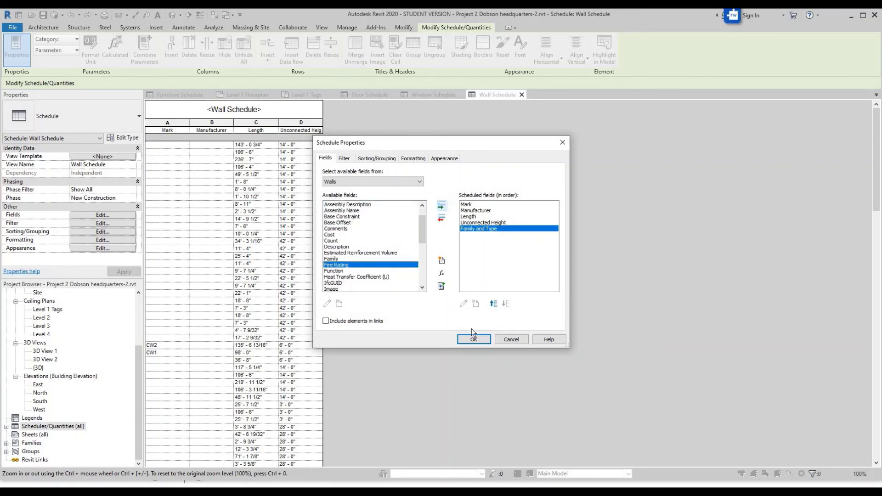
Step: Move the Family and Type field up to directly after Mark and apply the field order to the wall schedule
left_click(493, 303)
left_click(494, 303)
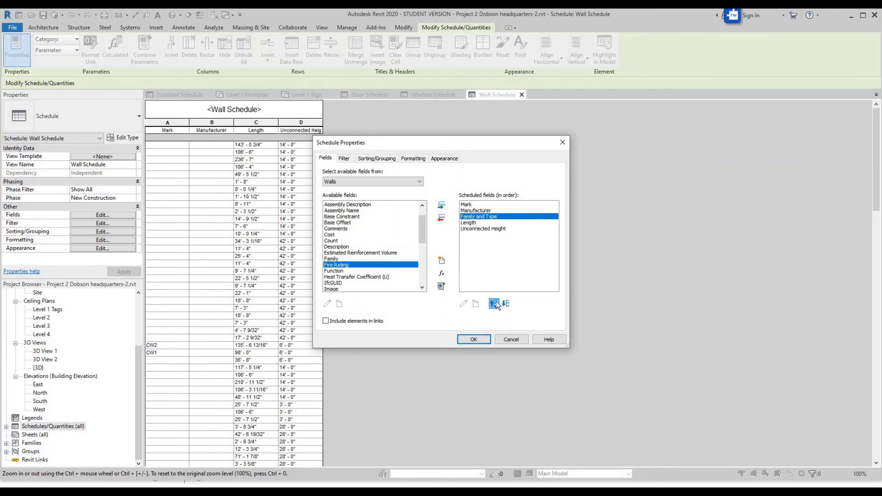
left_click(494, 304)
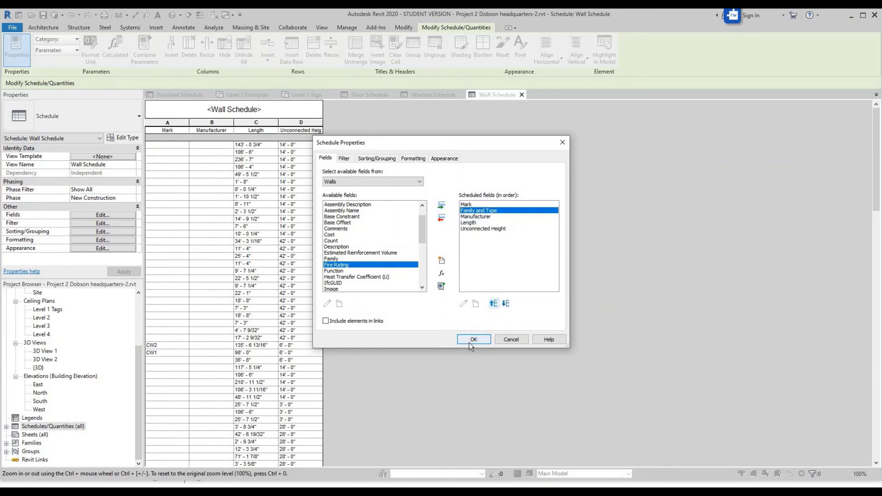
left_click(473, 339)
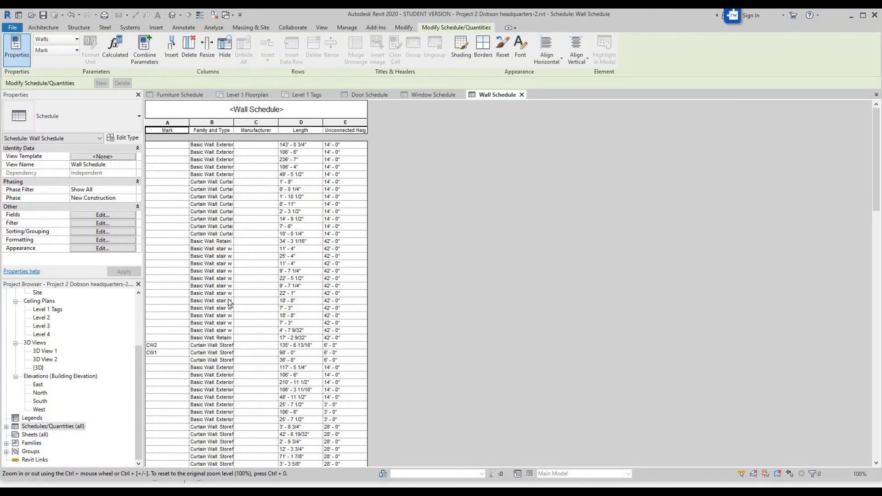
left_click(100, 232)
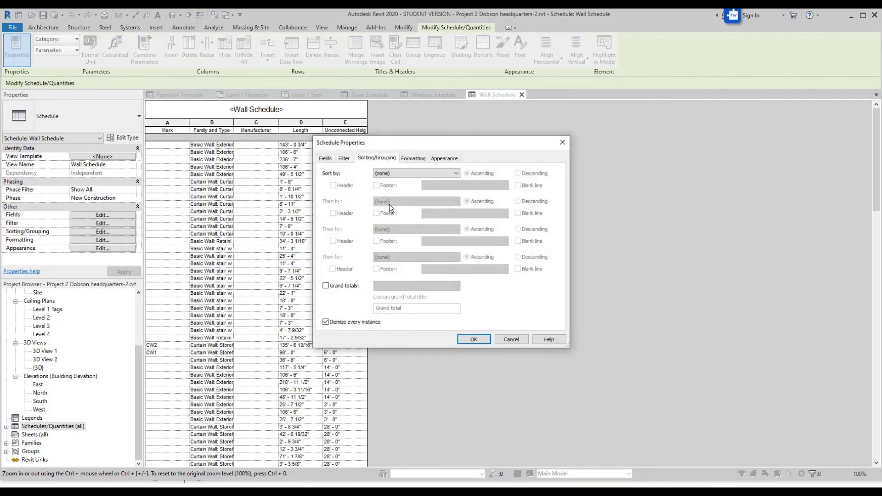
left_click(400, 175)
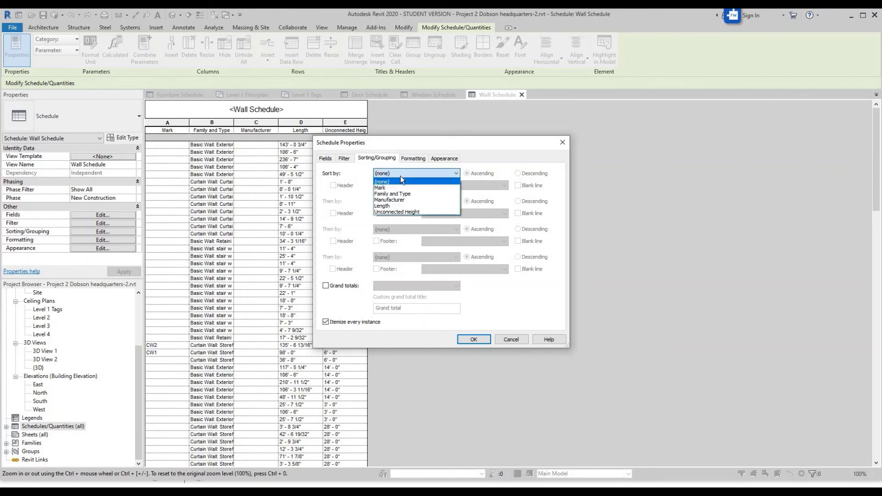
left_click(344, 158)
left_click(344, 158)
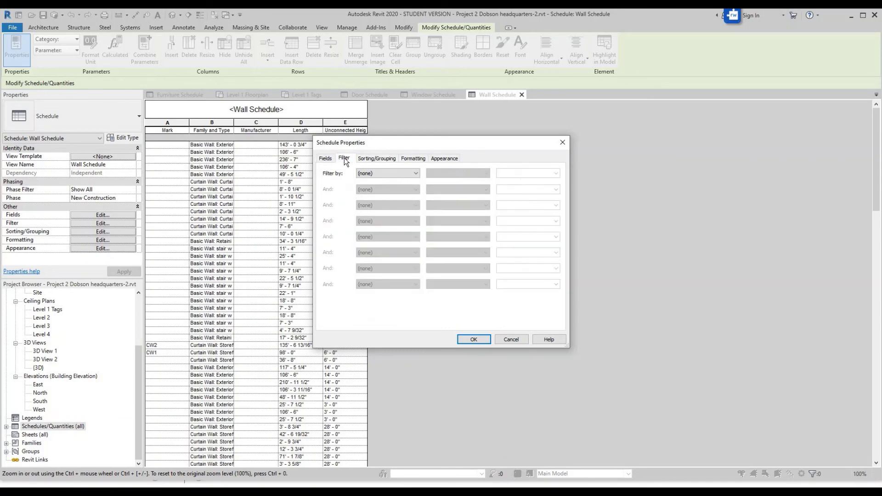
left_click(566, 144)
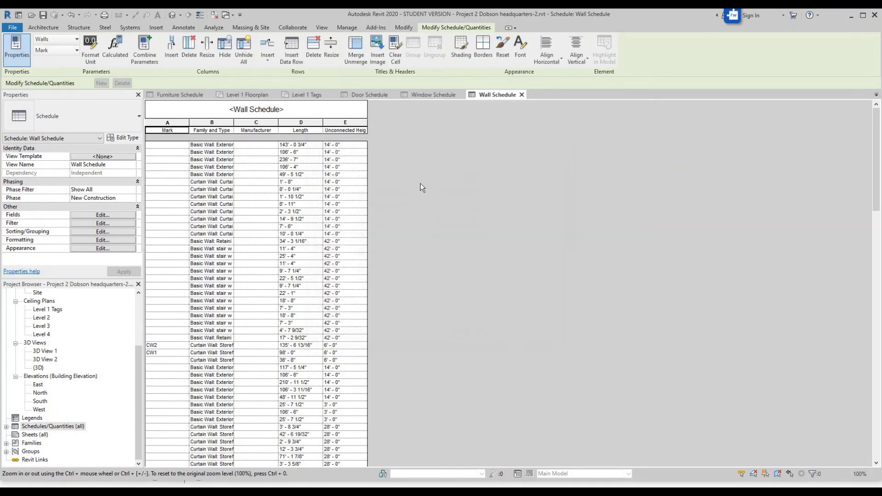
Step: In the Level 1 Tags plan, set the Manufacturer of the Lobby curtain wall's Storefront type to Curtains
left_click(307, 92)
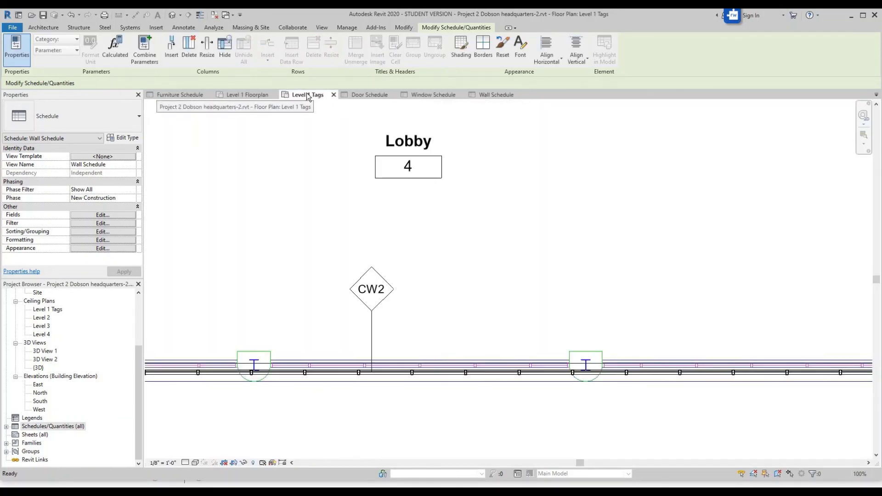
left_click(414, 371)
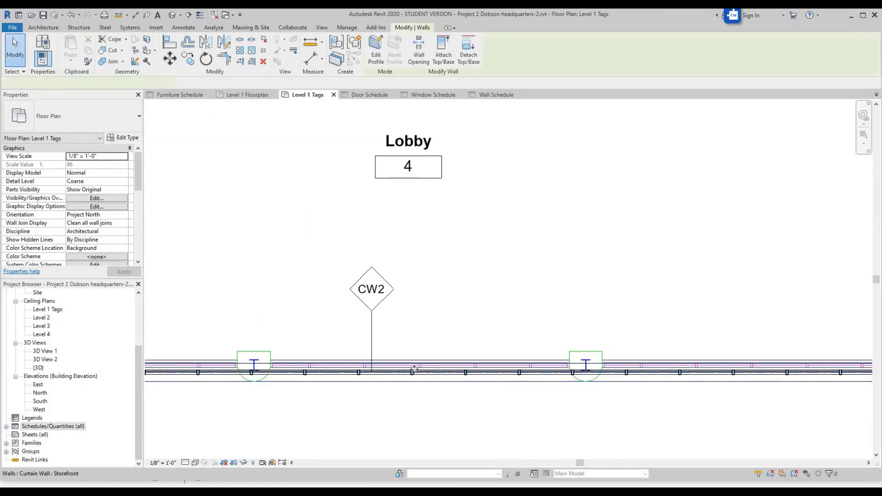
left_click(122, 138)
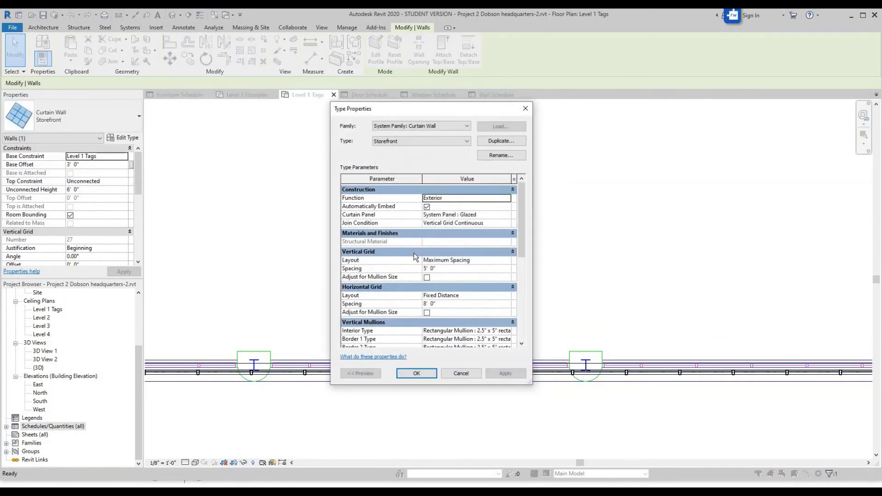
scroll(413, 252, "down", 6)
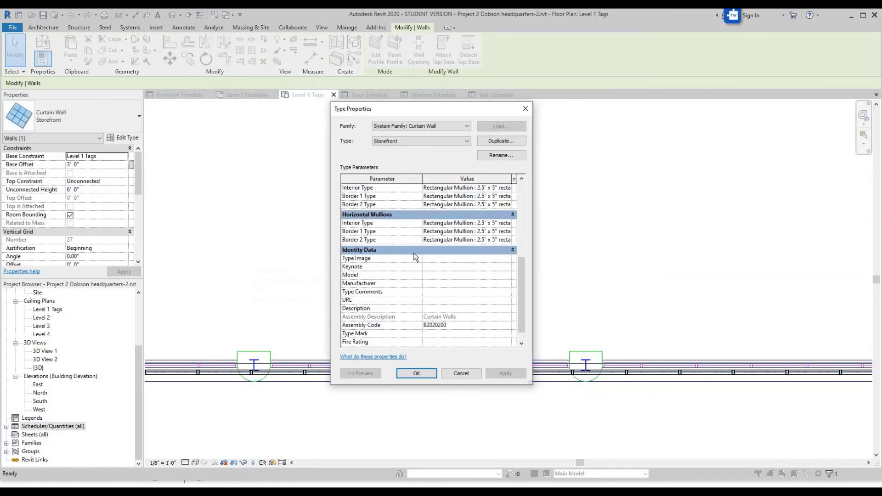
scroll(415, 257, "down", 1)
left_click(428, 268)
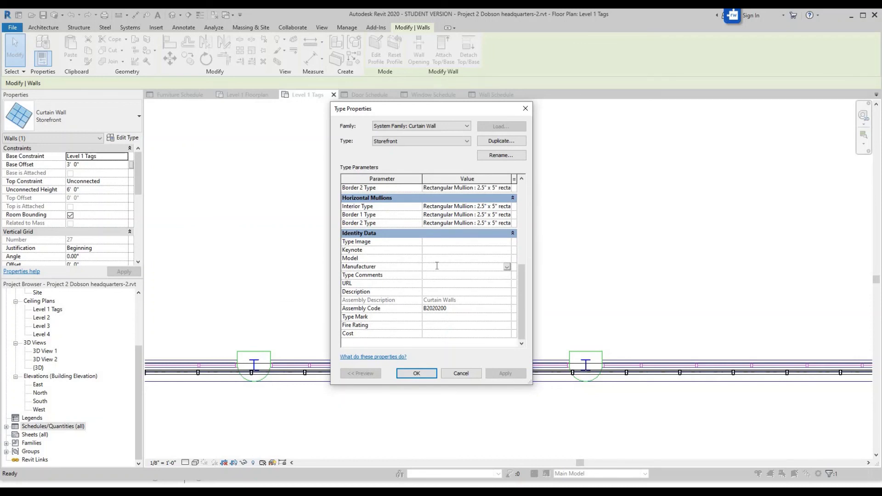
type("Curtains")
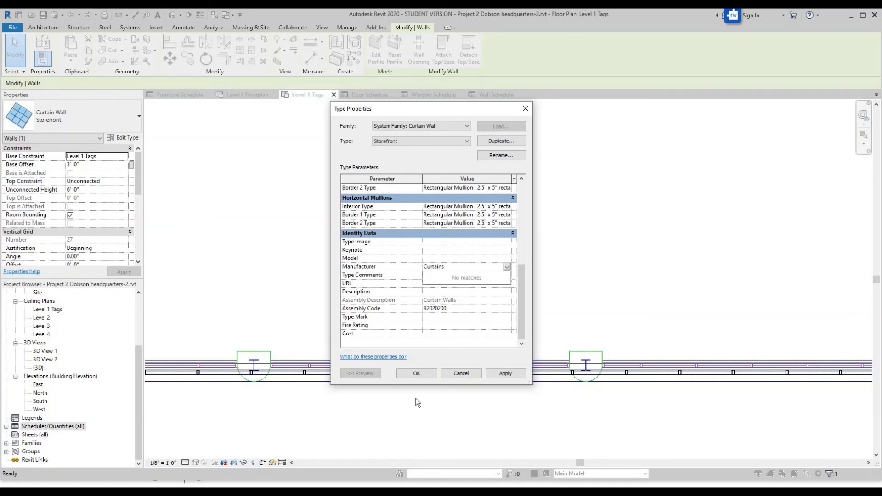
left_click(413, 374)
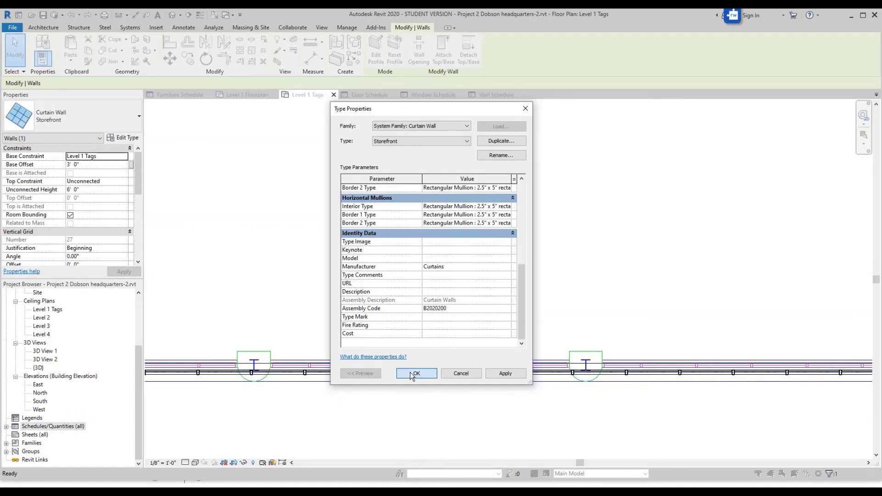
left_click(413, 374)
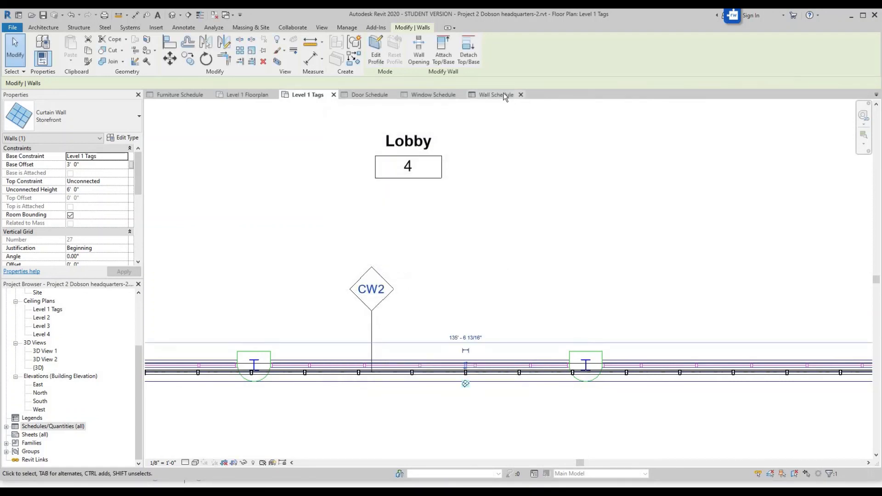
Step: Filter the wall schedule to list only walls whose Manufacturer equals Curtains
left_click(504, 95)
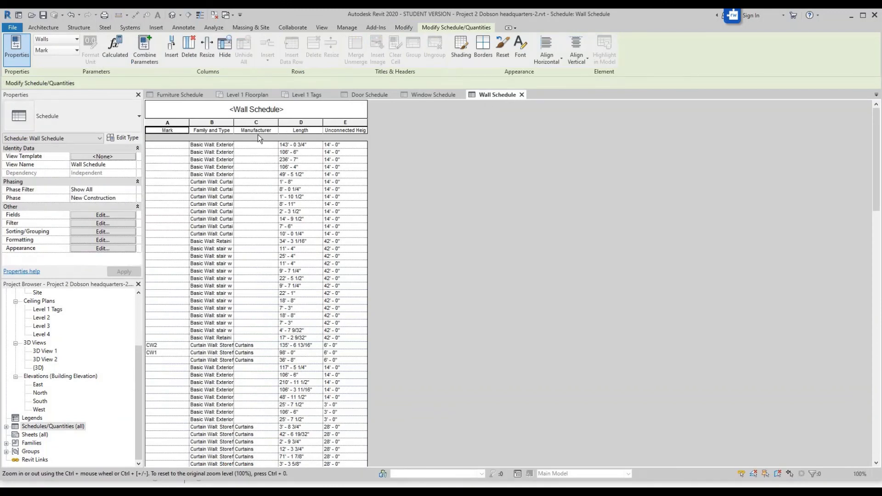
scroll(230, 340, "down", 3)
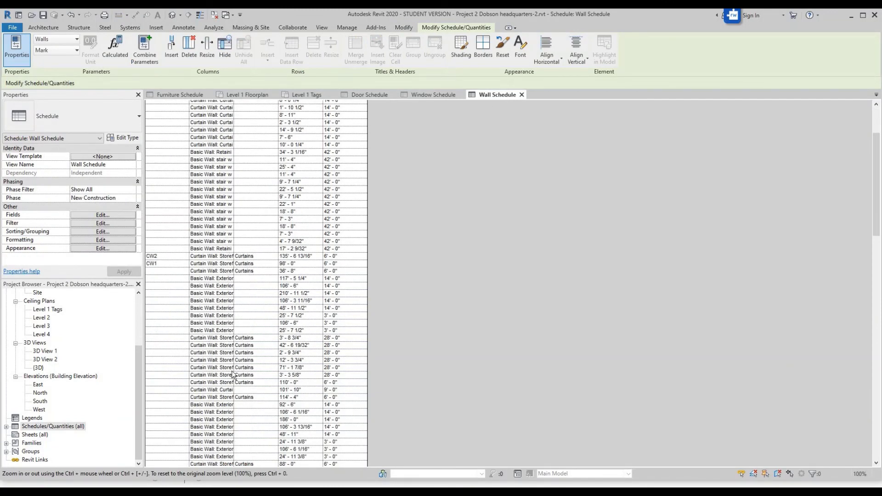
scroll(243, 363, "up", 3)
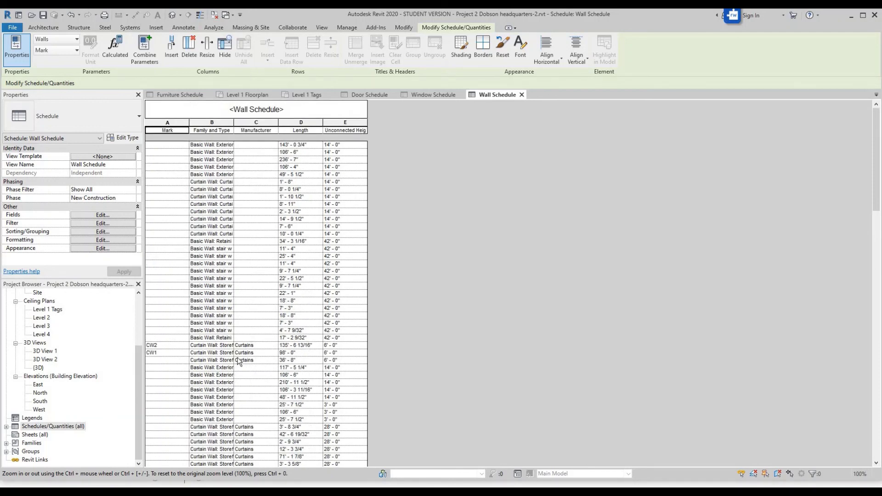
scroll(238, 361, "down", 1)
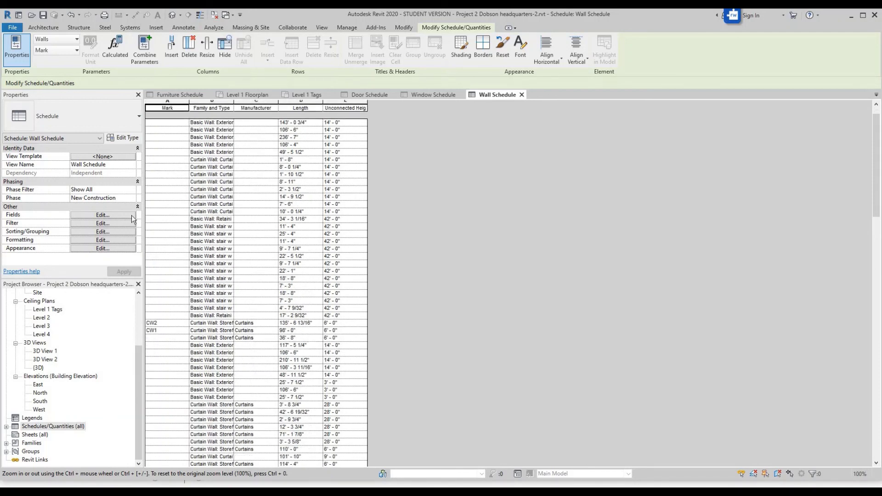
left_click(81, 222)
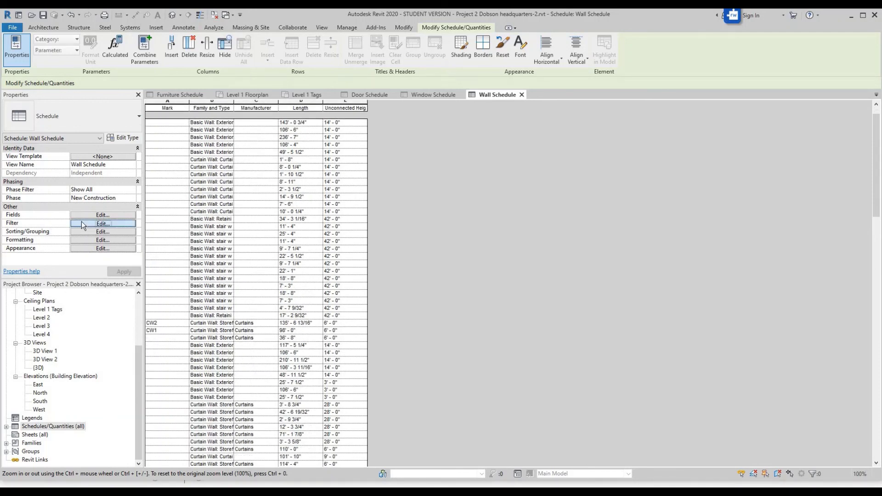
left_click(372, 173)
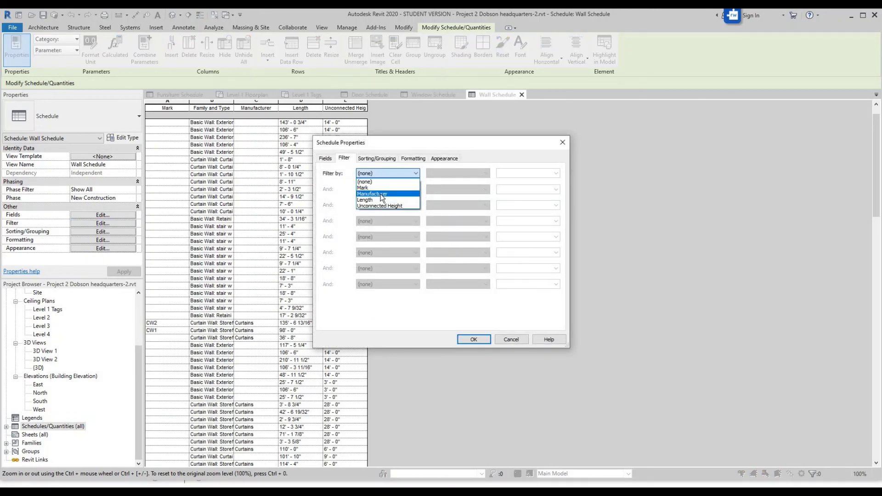
left_click(372, 193)
left_click(529, 174)
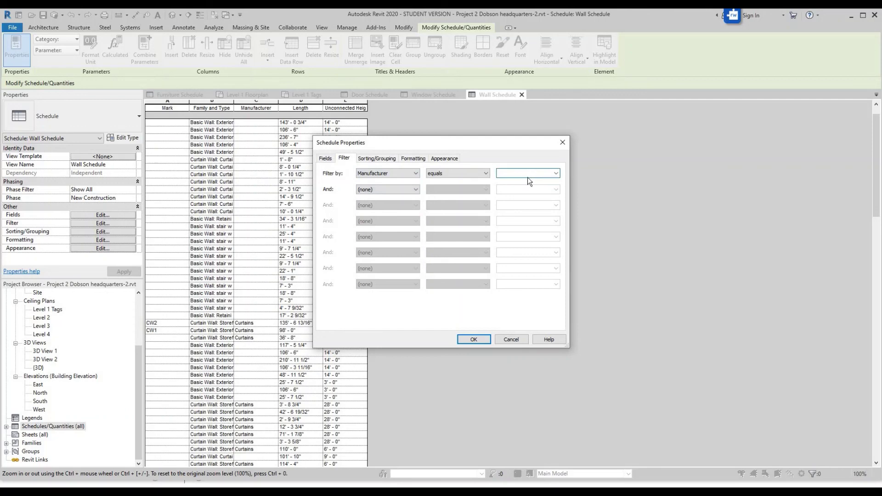
type("Curtains")
left_click(480, 339)
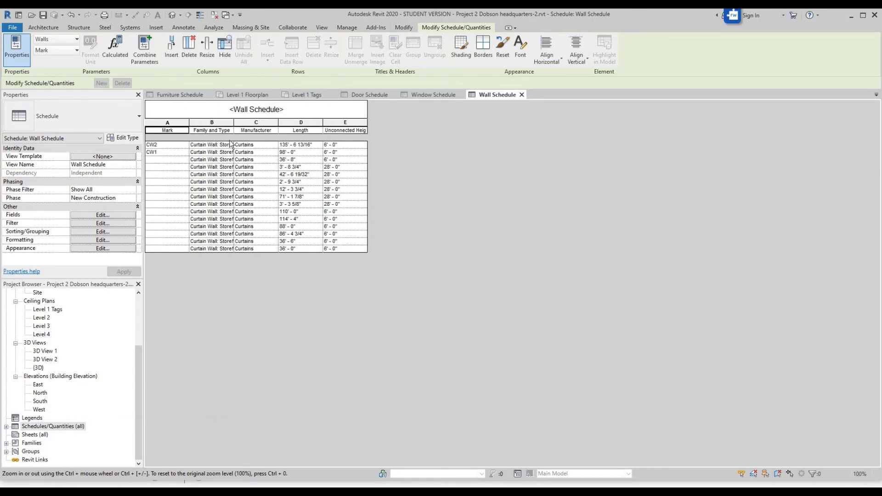
Step: Widen the Family and Type column to show its full text and set the Mark of the 36' - 8" curtain wall to CW3
left_click_drag(233, 121, 248, 121)
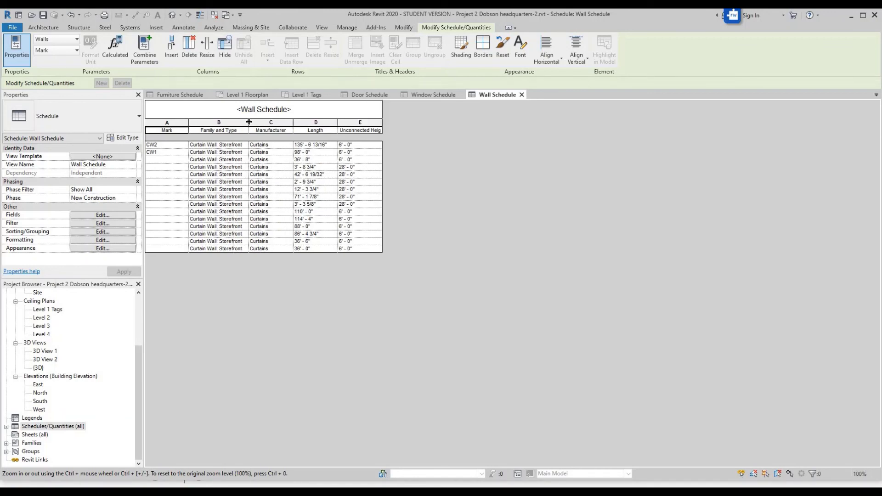
left_click(161, 160)
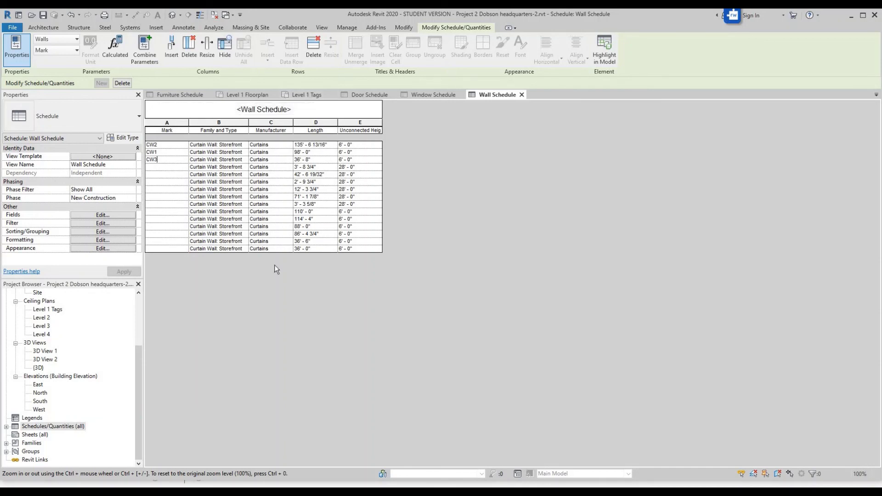
left_click(176, 204)
Step: Sort the wall schedule by Mark in ascending order, with grand totals on and Itemize every instance off
left_click(107, 232)
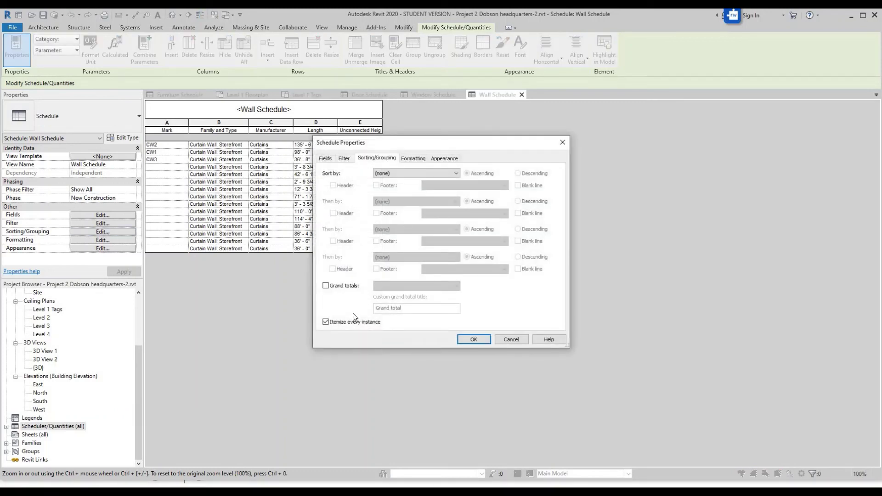
left_click(342, 285)
left_click(408, 173)
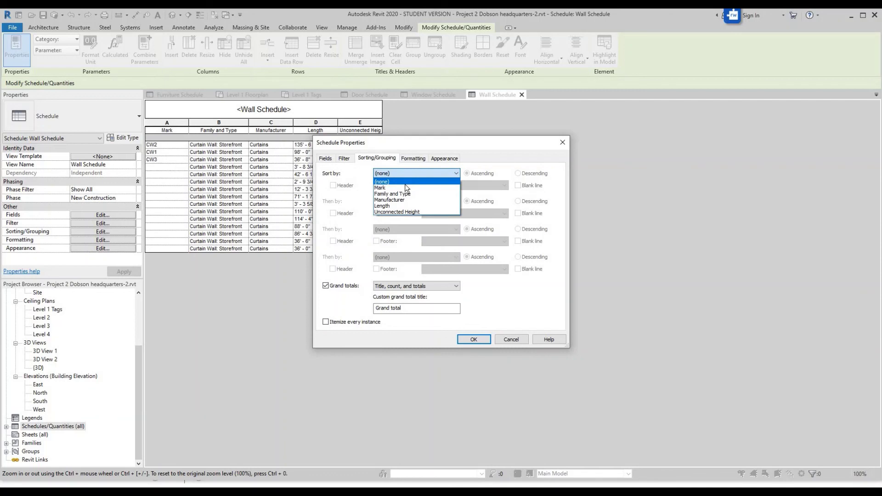
left_click(404, 188)
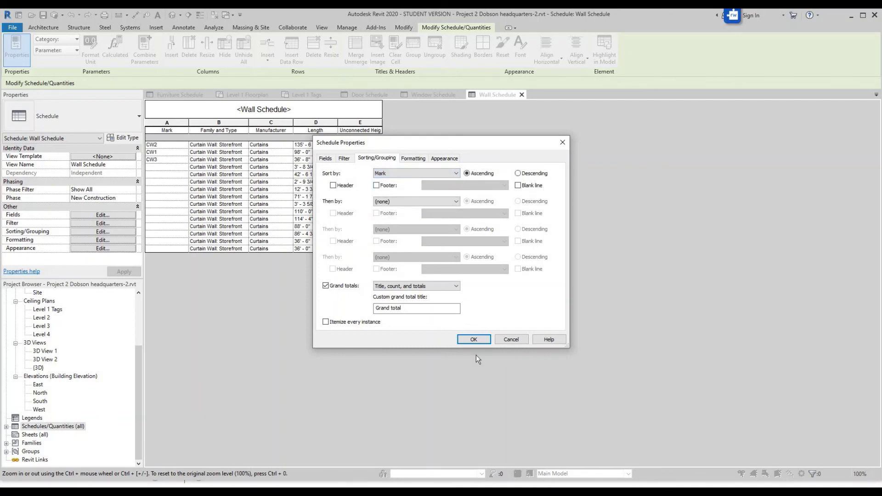
left_click(469, 341)
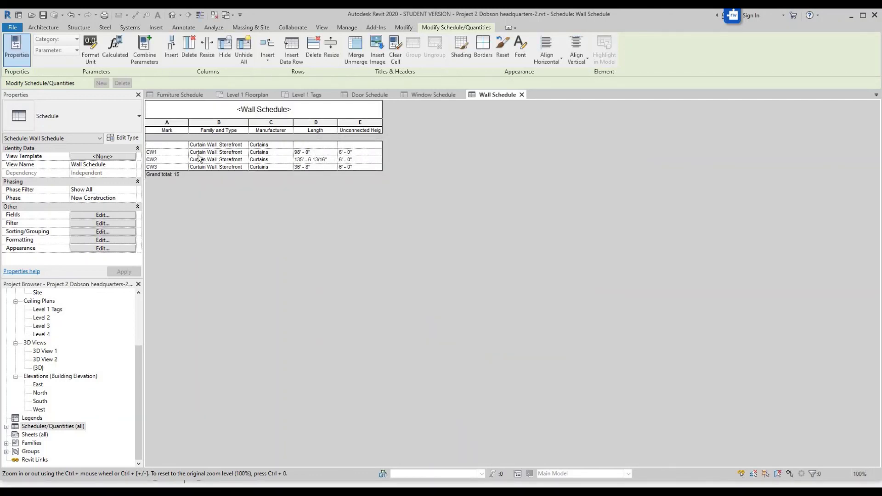
Step: Turn off the wall schedule's grand totals and turn Itemize every instance back on
left_click(87, 233)
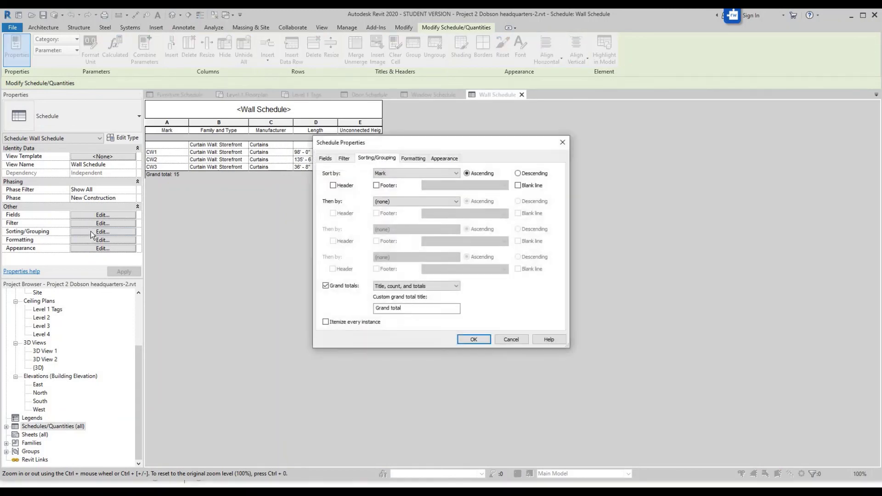
left_click(326, 286)
left_click(325, 322)
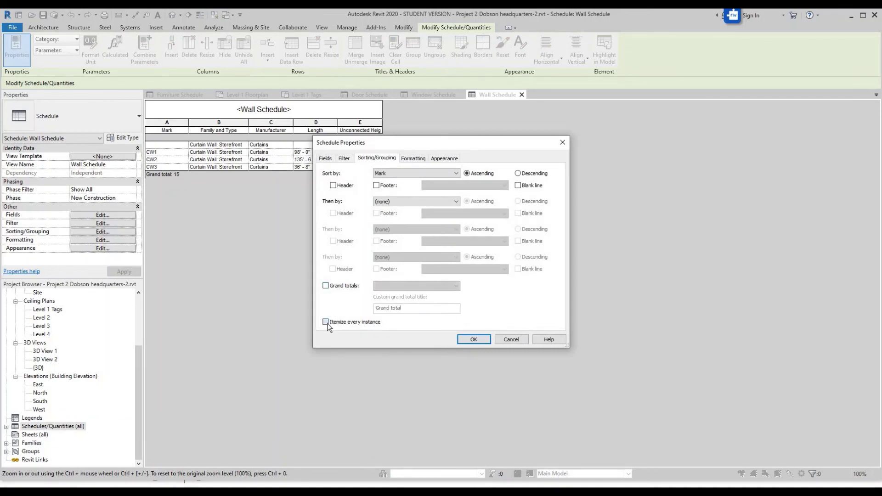
left_click(474, 340)
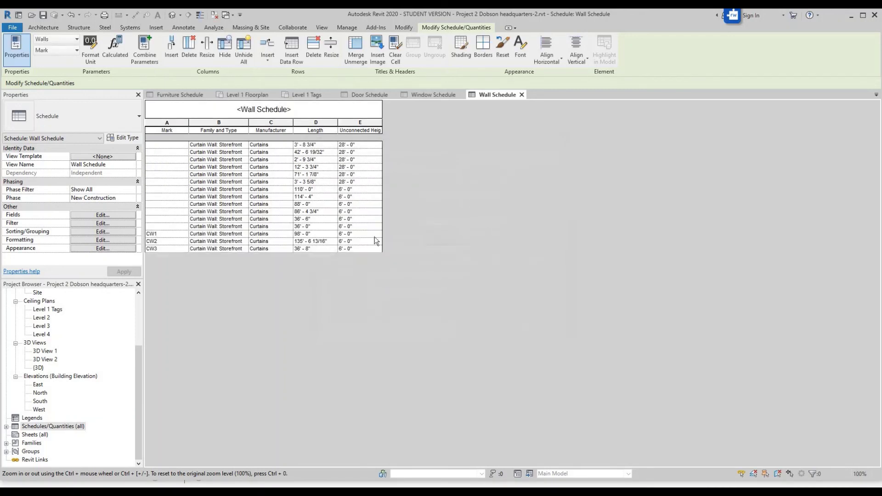
Step: Change the wall schedule's title to Curtain Wall Schedule
left_click(241, 109)
left_click(241, 109)
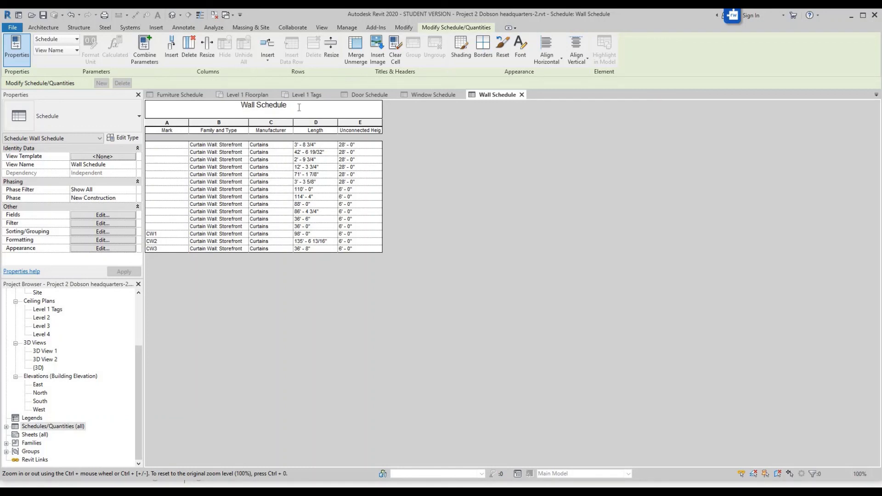
type("cURT")
key("BackSpace")
key("BackSpace")
key("BackSpace")
key("BackSpace")
type("Curtain")
key("Return")
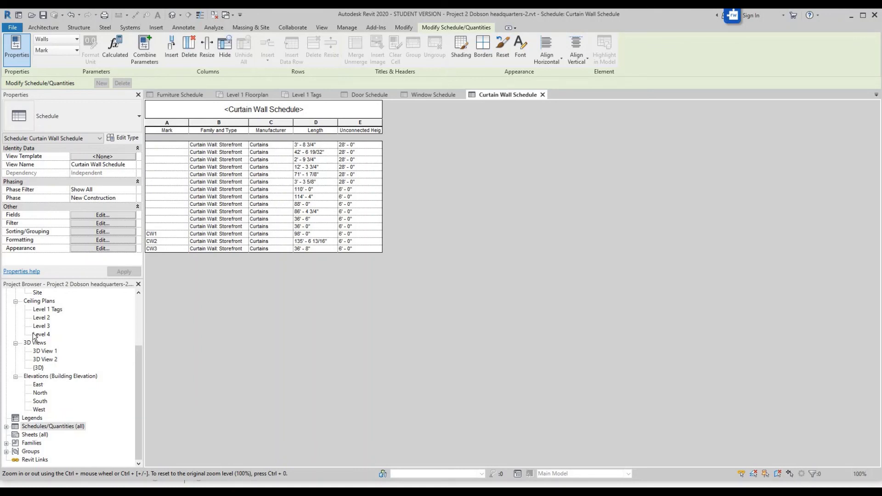
Step: Open Room Schedule 2 from the project's schedules and rename it Room Finish Schedule
left_click(6, 426)
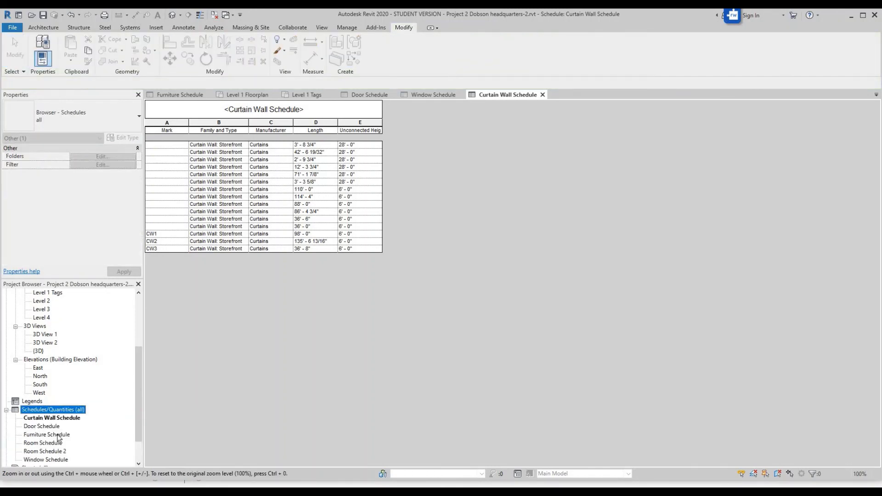
scroll(58, 437, "down", 1)
scroll(59, 437, "down", 1)
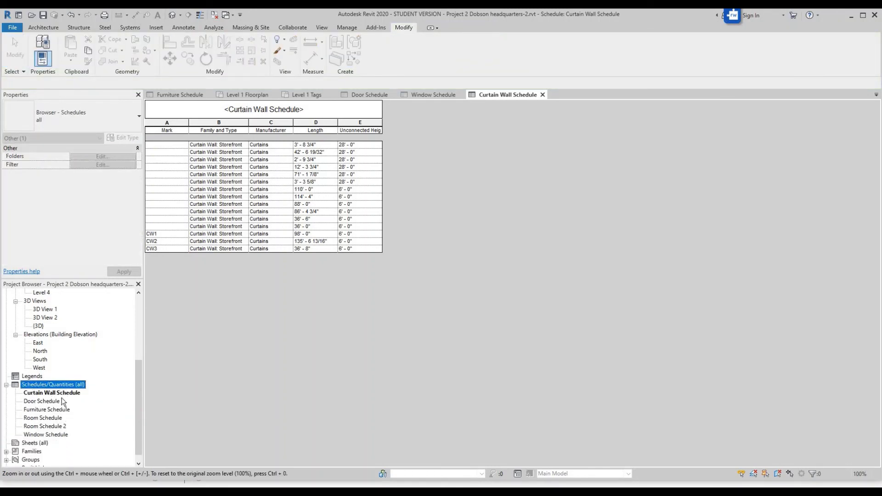
left_click(53, 427)
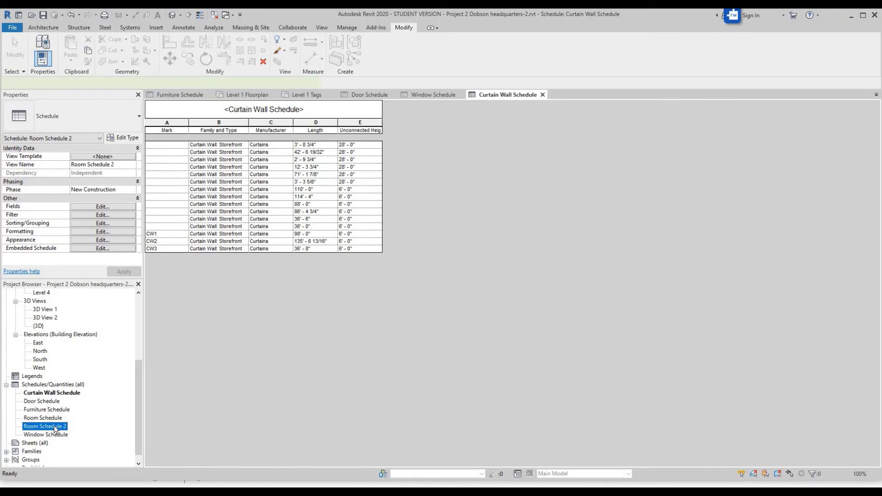
double_click(54, 427)
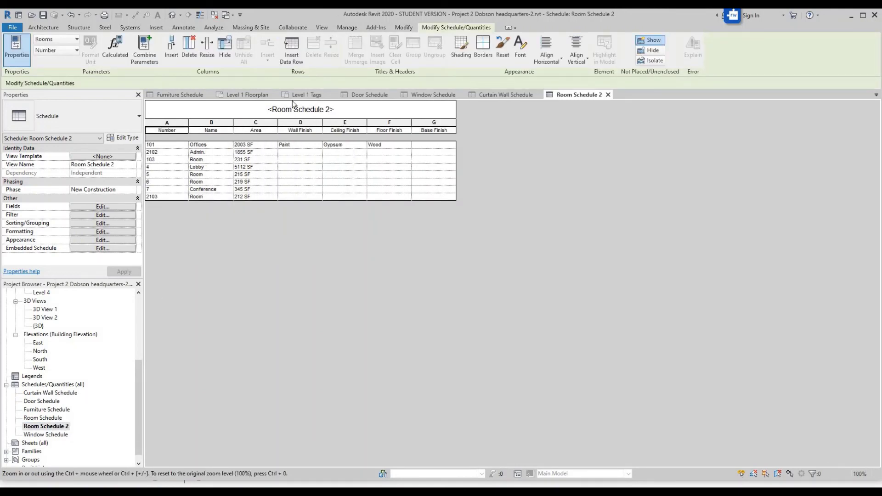
right_click(57, 427)
left_click(85, 351)
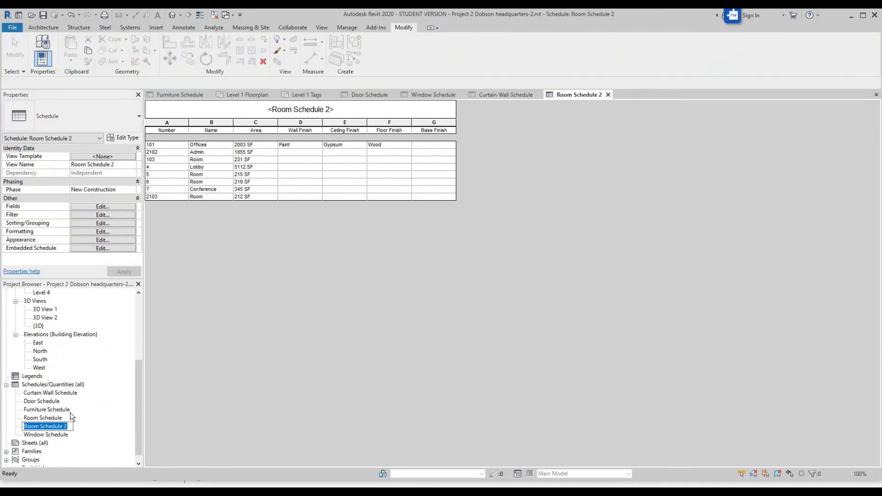
type("Room")
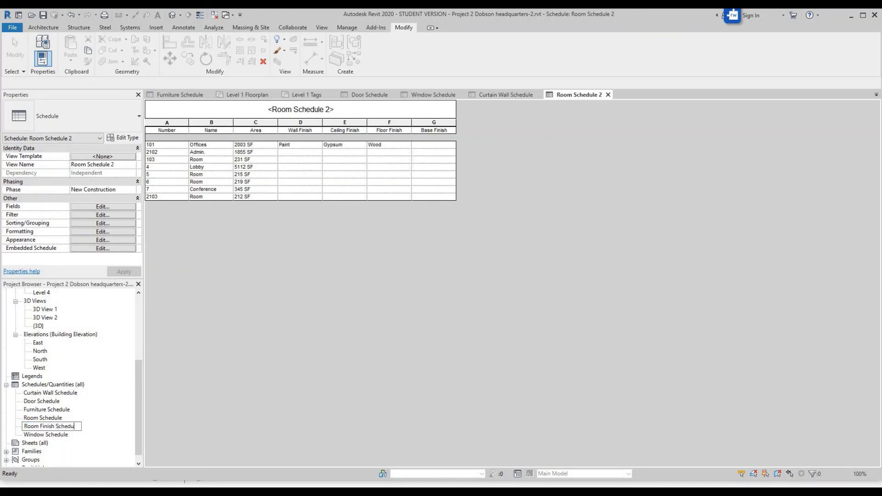
key("Return")
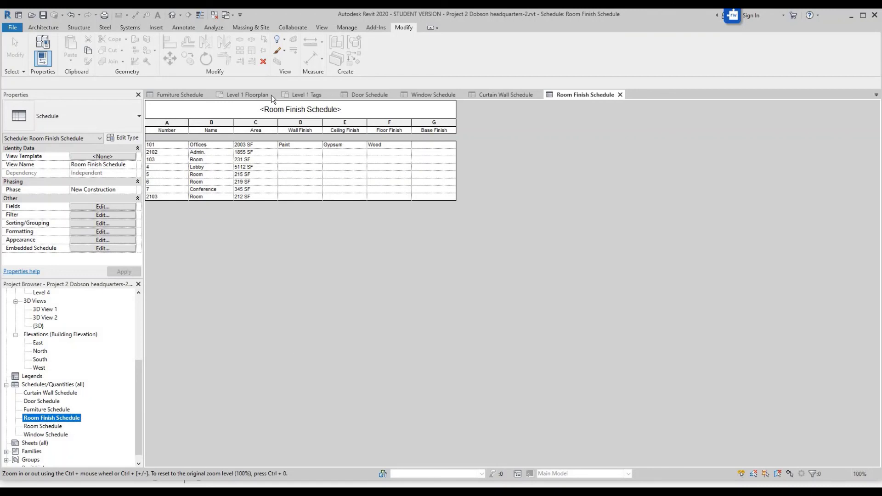